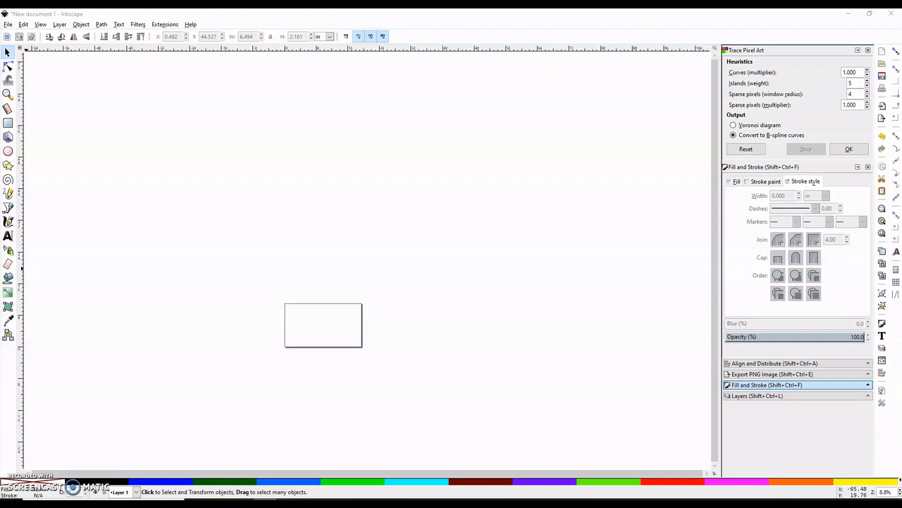
Step: Switch to the maximized browser and examine the Zeta Phi Beta staff photos in the image results and on Pinterest
{"action": "left_click_drag", "start_coordinate": [7, 90], "coordinate": [428, 114]}
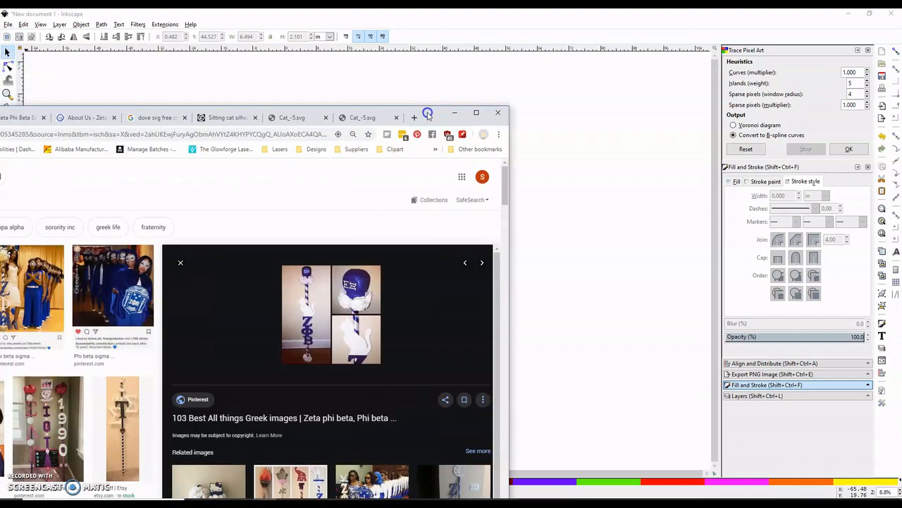
{"action": "double_click", "coordinate": [428, 114]}
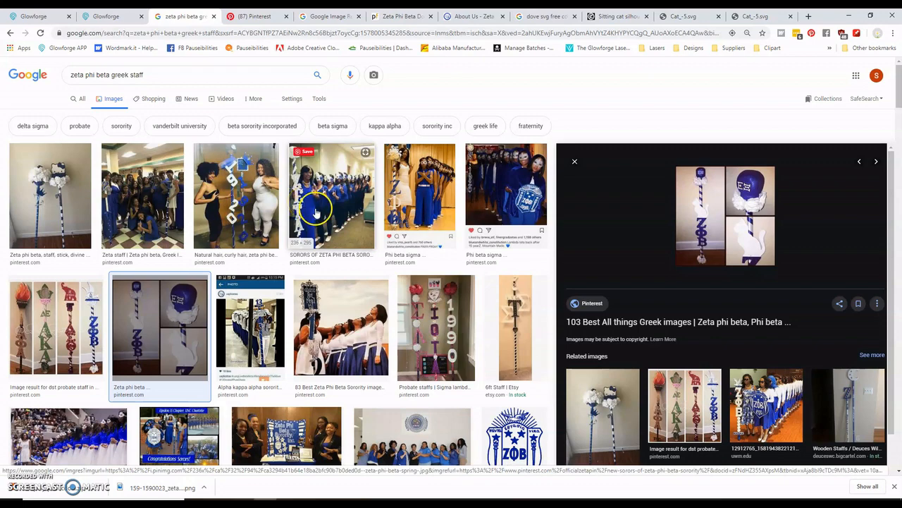
{"action": "left_click", "coordinate": [252, 16]}
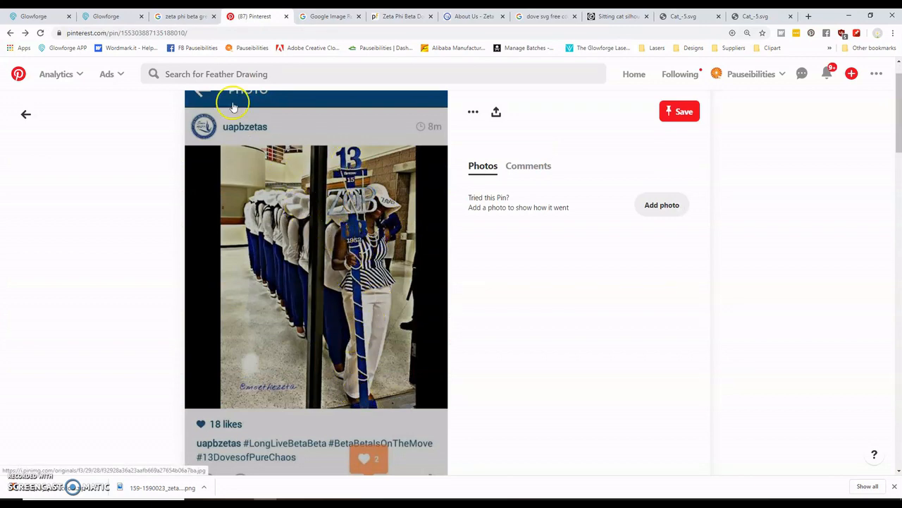
{"action": "left_click", "coordinate": [176, 16]}
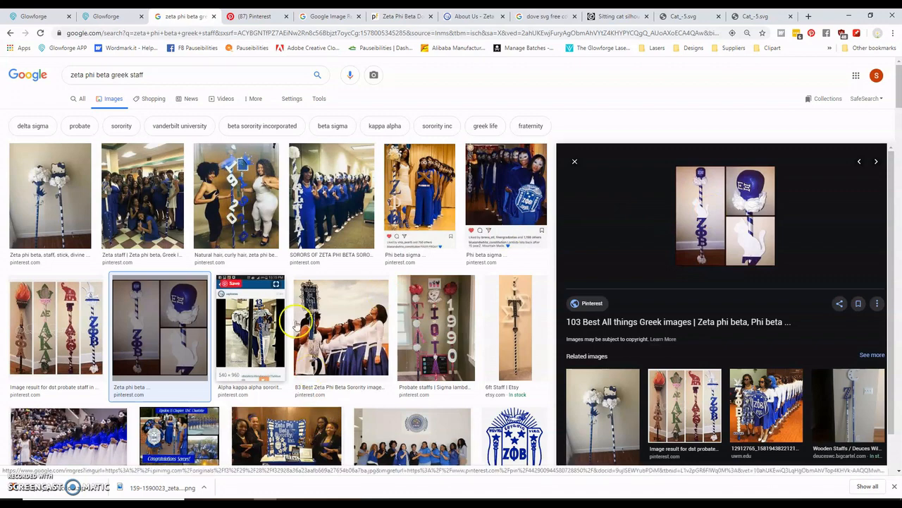
{"action": "scroll", "coordinate": [323, 428], "scroll_direction": "down", "scroll_amount": 3}
{"action": "scroll", "coordinate": [275, 261], "scroll_direction": "up", "scroll_amount": 3}
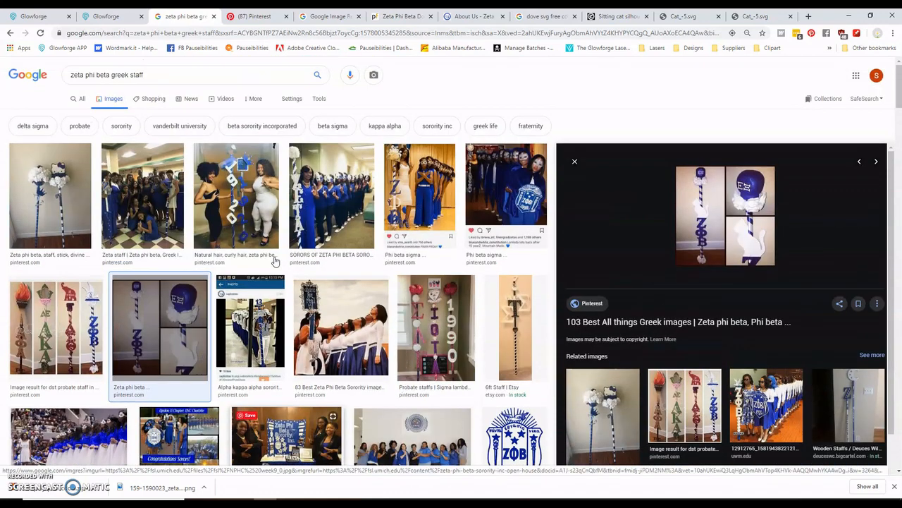
{"action": "left_click", "coordinate": [256, 16]}
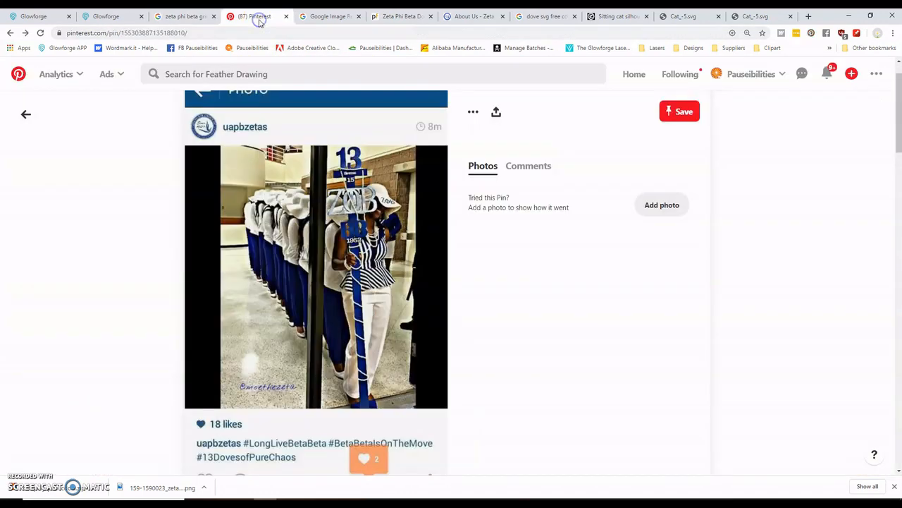
Step: Examine the Zeta Phi Beta dove graphic, the sorority's About Us page and the free commercial dove SVG image results
{"action": "left_click", "coordinate": [332, 16]}
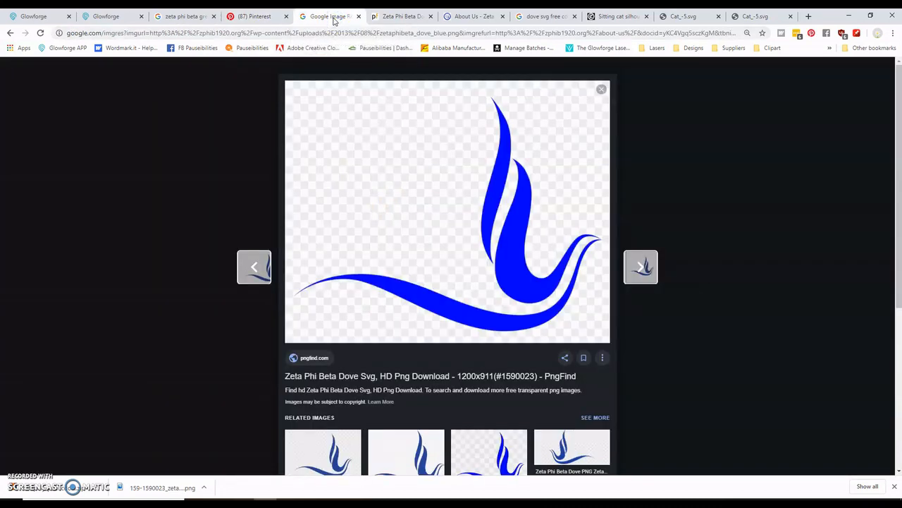
{"action": "left_click", "coordinate": [342, 22]}
{"action": "left_click", "coordinate": [399, 16]}
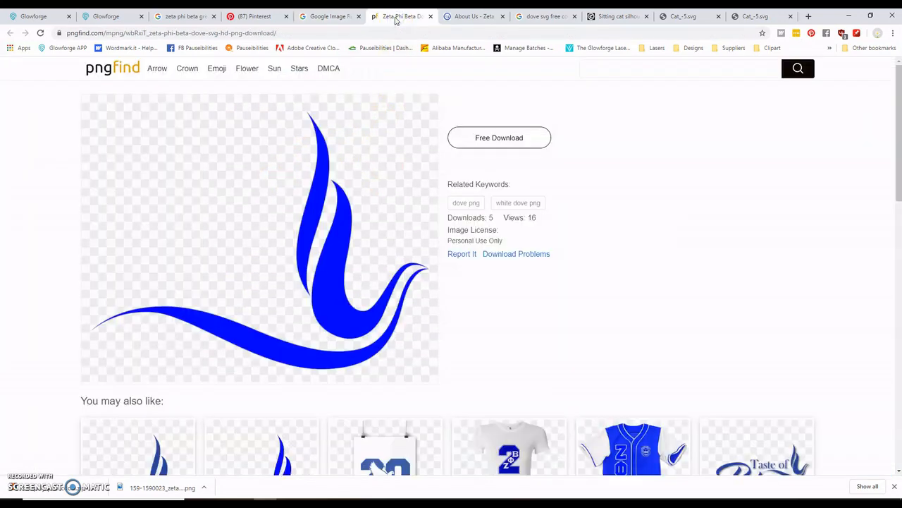
{"action": "left_click", "coordinate": [465, 17]}
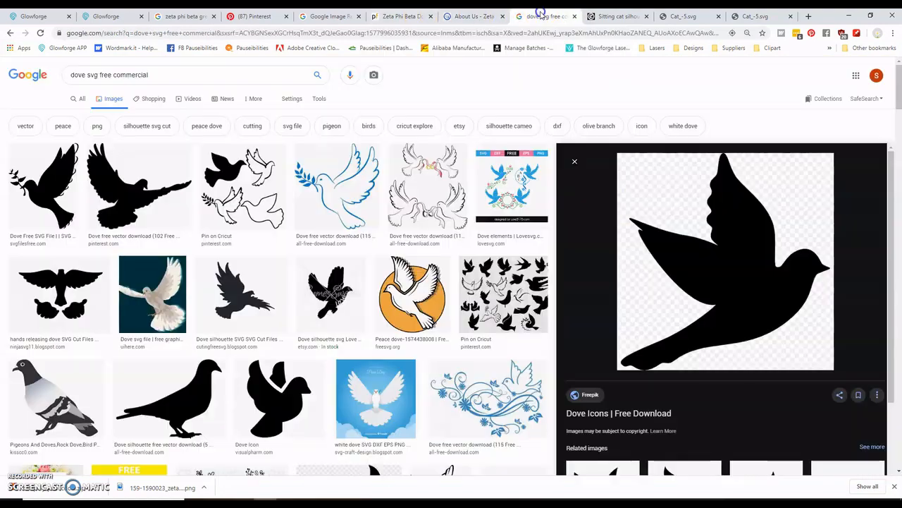
{"action": "left_click", "coordinate": [542, 17]}
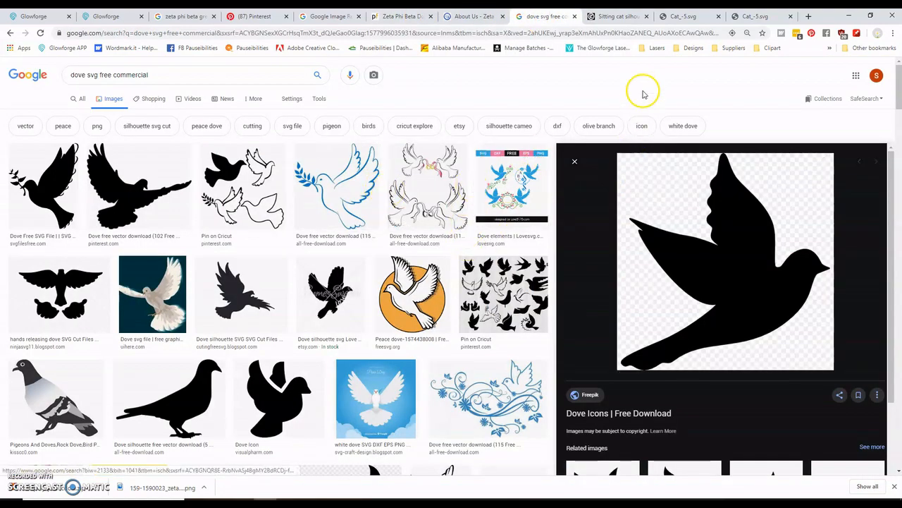
Step: Examine the sitting cat silhouette on publicdomainvectors.org and the downloaded Cat_-5.svg file
{"action": "left_click", "coordinate": [621, 18]}
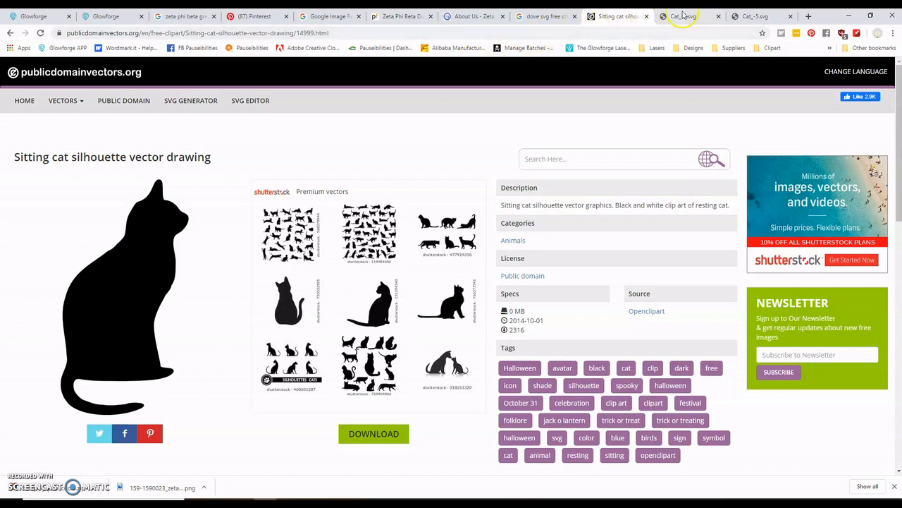
{"action": "left_click", "coordinate": [684, 16]}
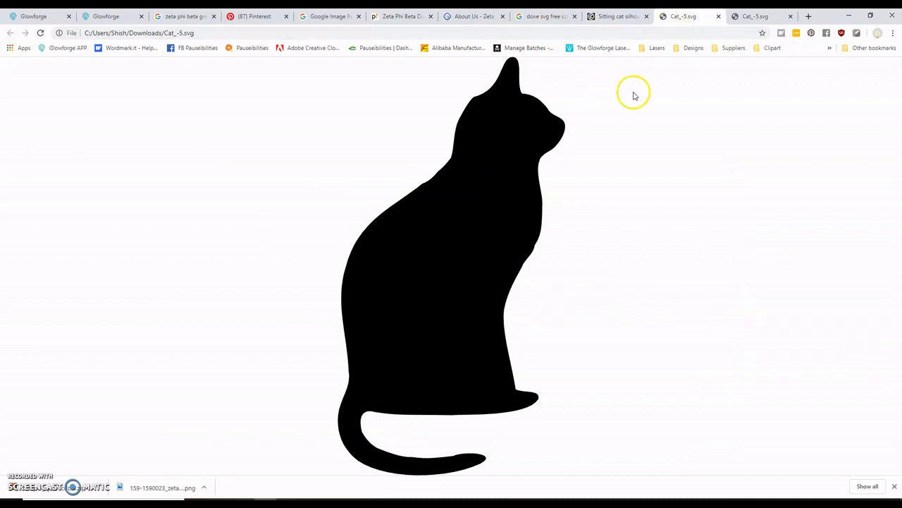
{"action": "left_click", "coordinate": [754, 17]}
{"action": "left_click", "coordinate": [680, 17]}
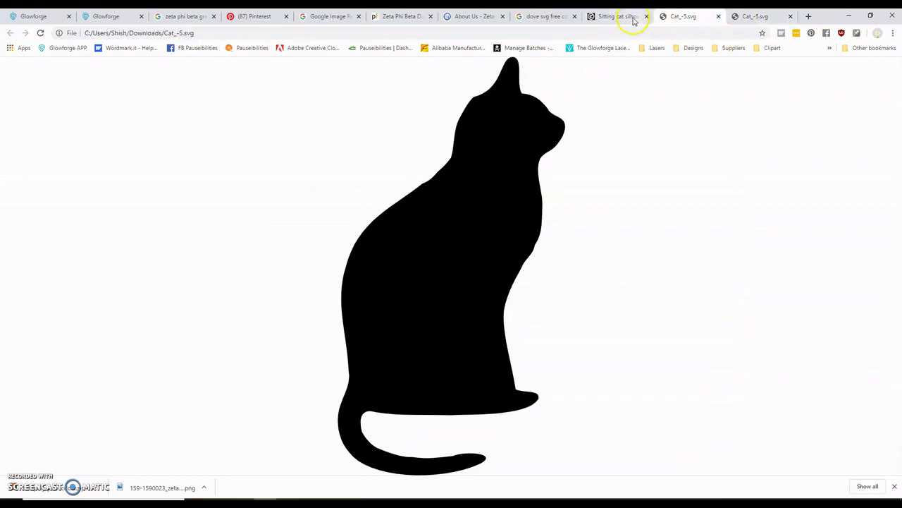
Step: Review the cat, dove, sorority and Pinterest reference pages again, ending on the staff image search
{"action": "left_click", "coordinate": [619, 16]}
{"action": "left_click", "coordinate": [536, 17]}
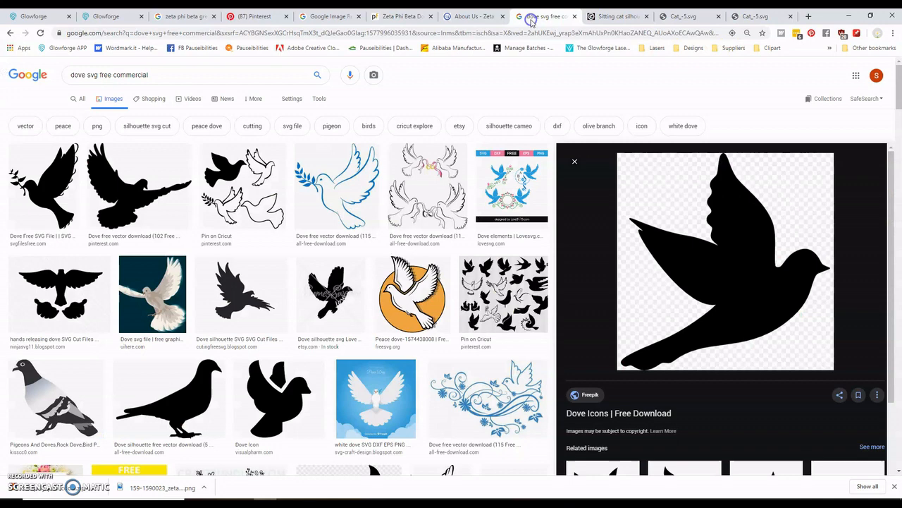
{"action": "left_click", "coordinate": [472, 17]}
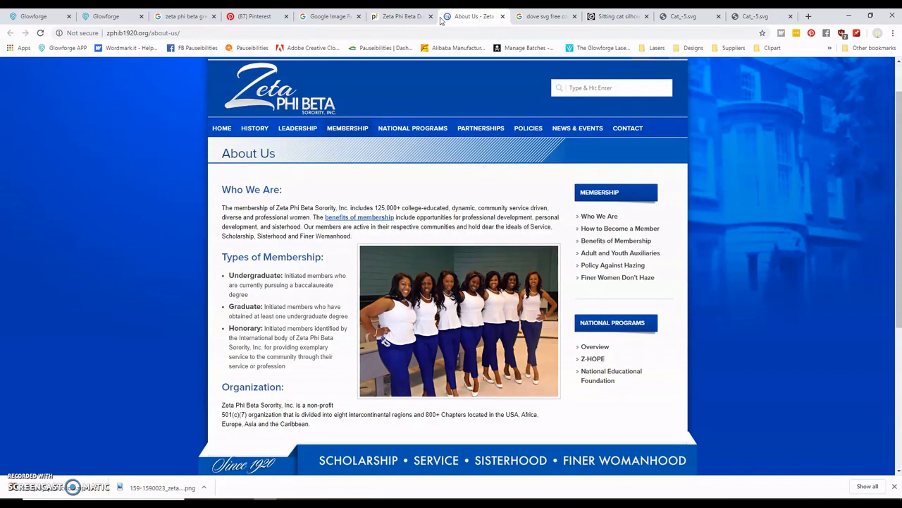
{"action": "left_click", "coordinate": [254, 16]}
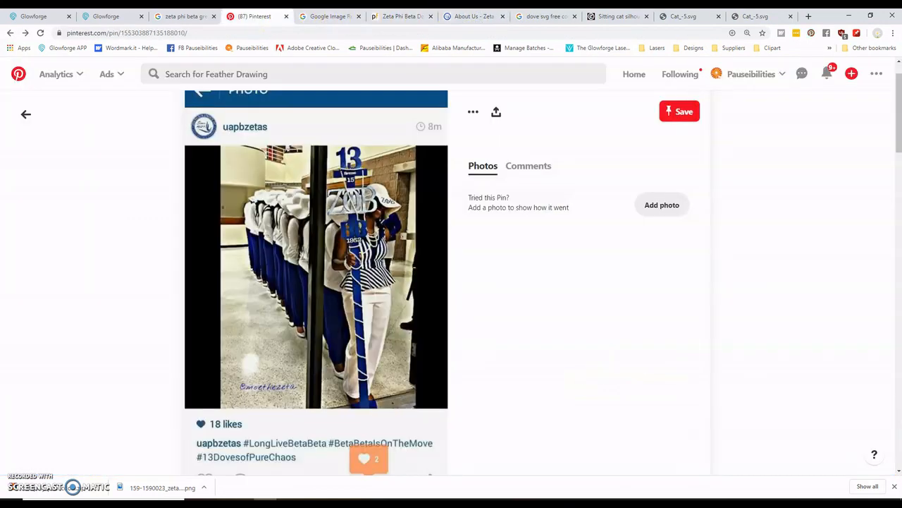
{"action": "left_click", "coordinate": [180, 16]}
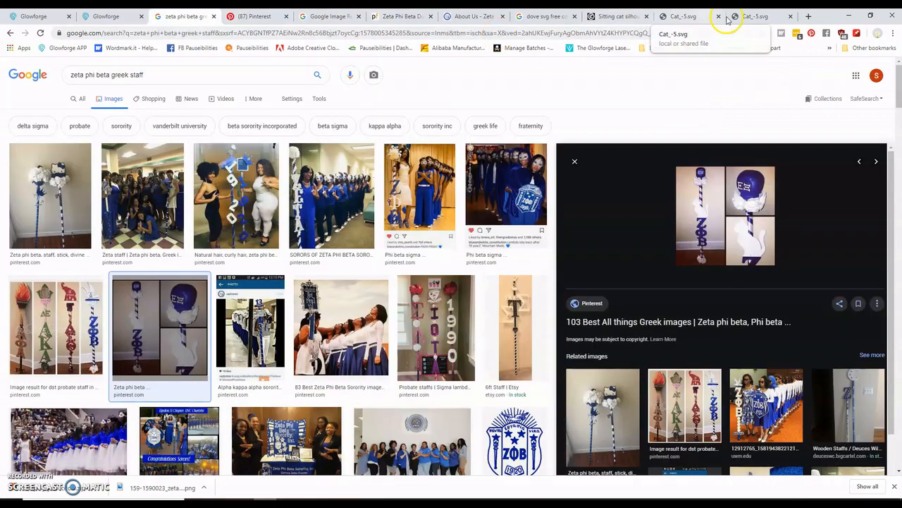
Step: Switch to Inkscape and draw a tall, narrow rectangle about 3.5 in wide and 60.6 in high beside the page
{"action": "left_click", "coordinate": [849, 15]}
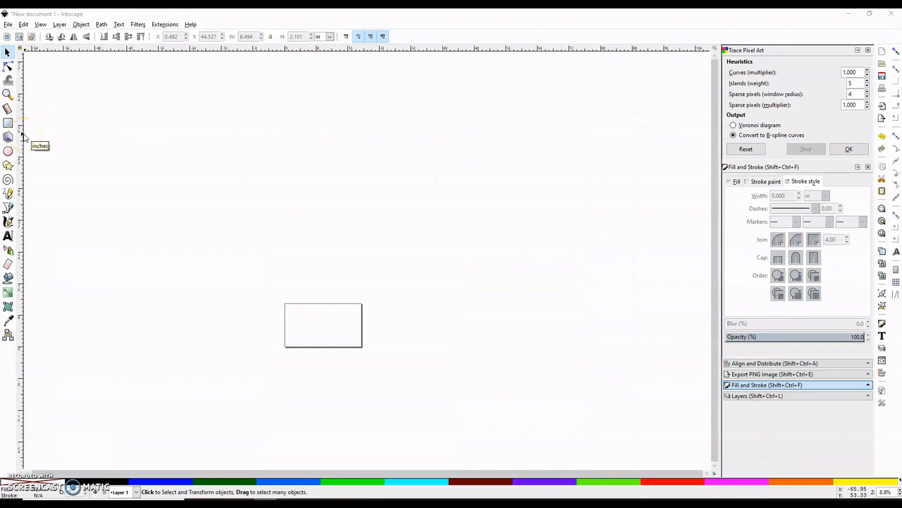
{"action": "left_click", "coordinate": [8, 123]}
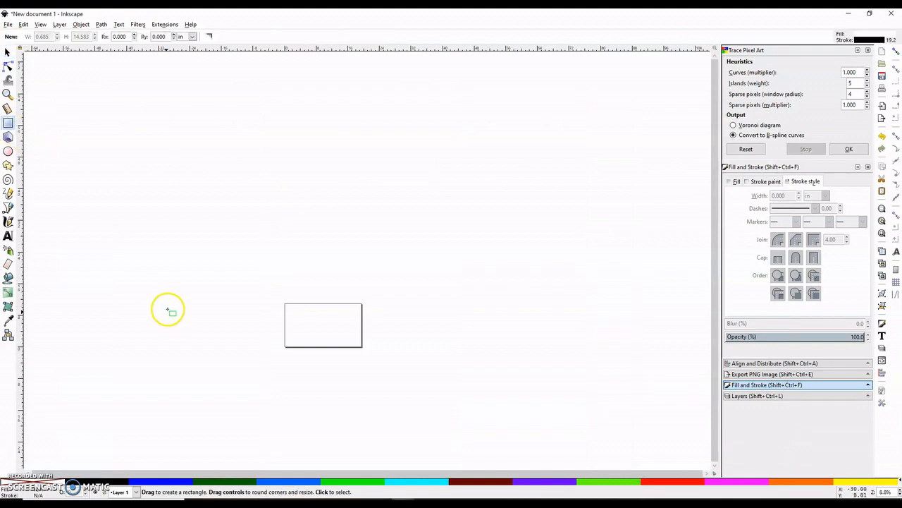
{"action": "left_click_drag", "start_coordinate": [179, 221], "coordinate": [192, 460]}
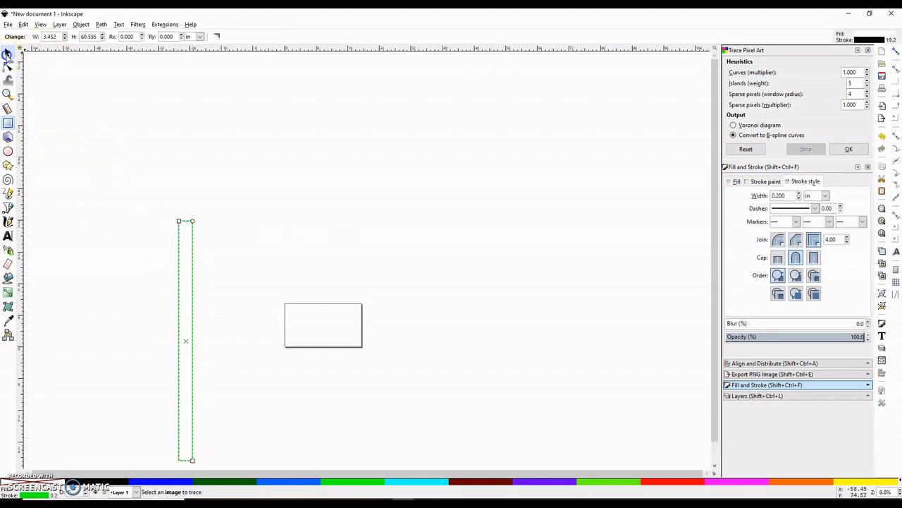
Step: Set the staff rectangle's height to 72 in and its width to 1.5 in, and deselect it
{"action": "left_click", "coordinate": [7, 53]}
{"action": "left_click_drag", "start_coordinate": [303, 36], "coordinate": [276, 31]}
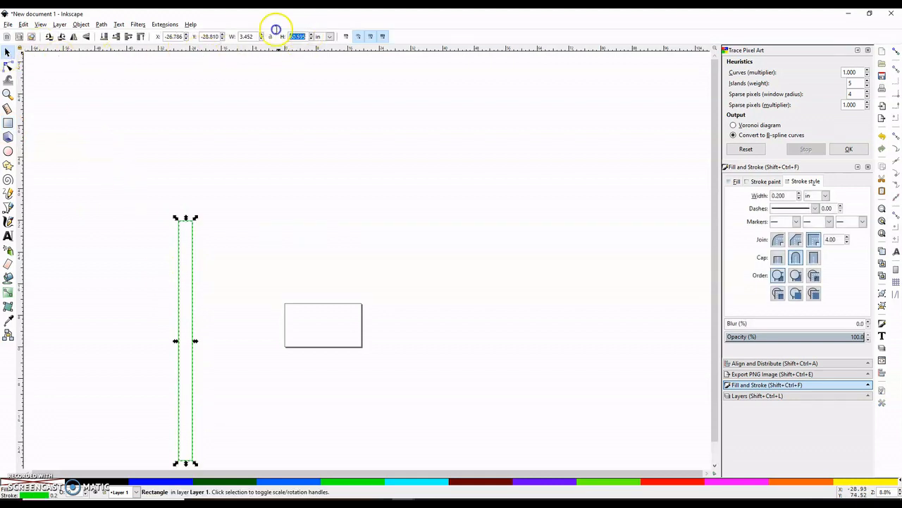
{"action": "type", "text": "72"}
{"action": "key", "text": "Return"}
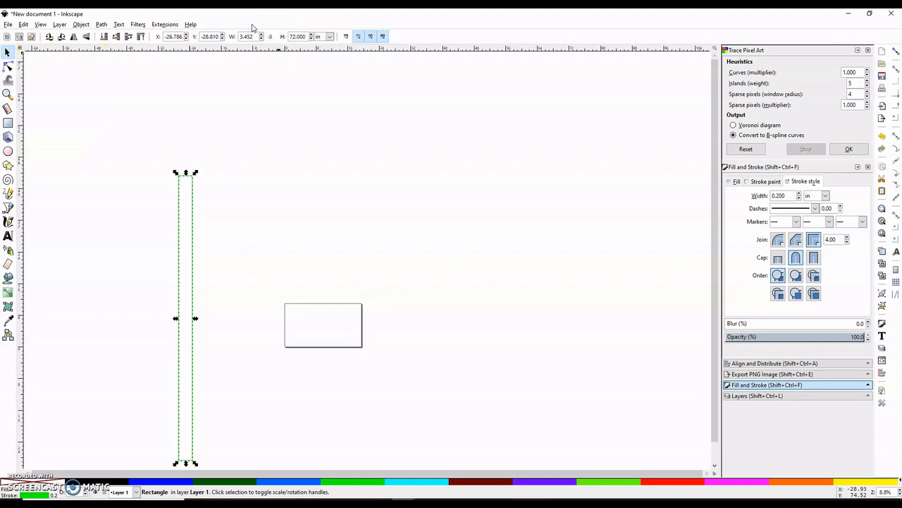
{"action": "left_click_drag", "start_coordinate": [256, 36], "coordinate": [227, 32]}
{"action": "type", "text": "1.5"}
{"action": "key", "text": "Return"}
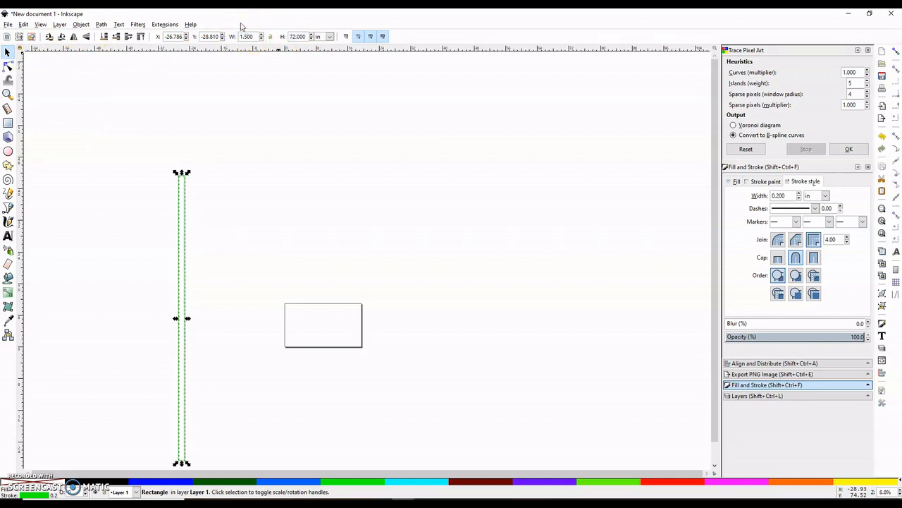
{"action": "left_click", "coordinate": [76, 141]}
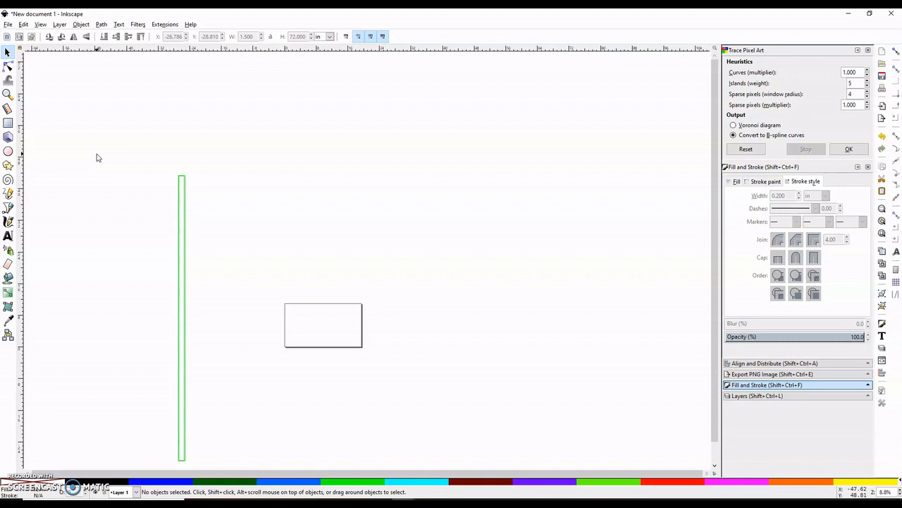
{"action": "left_click", "coordinate": [92, 159]}
{"action": "scroll", "coordinate": [77, 217], "scroll_direction": "down", "scroll_amount": 1}
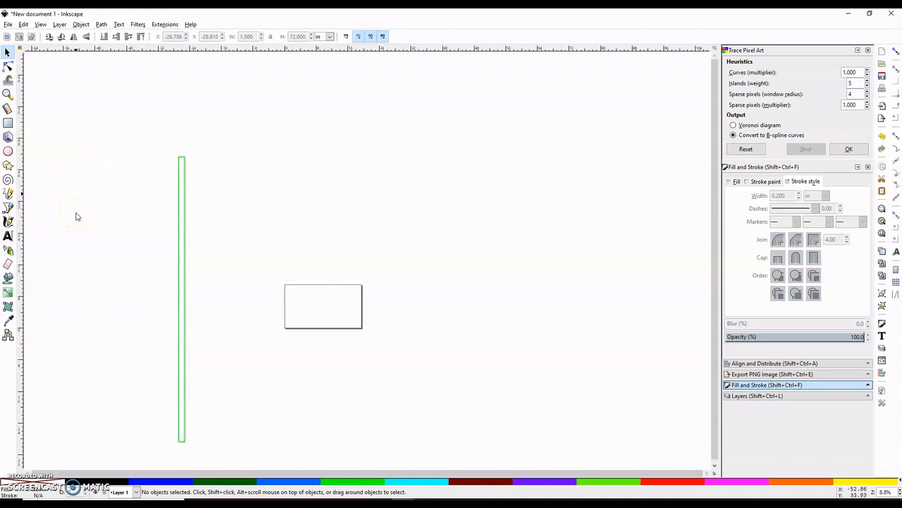
{"action": "scroll", "coordinate": [78, 217], "scroll_direction": "down", "scroll_amount": 1}
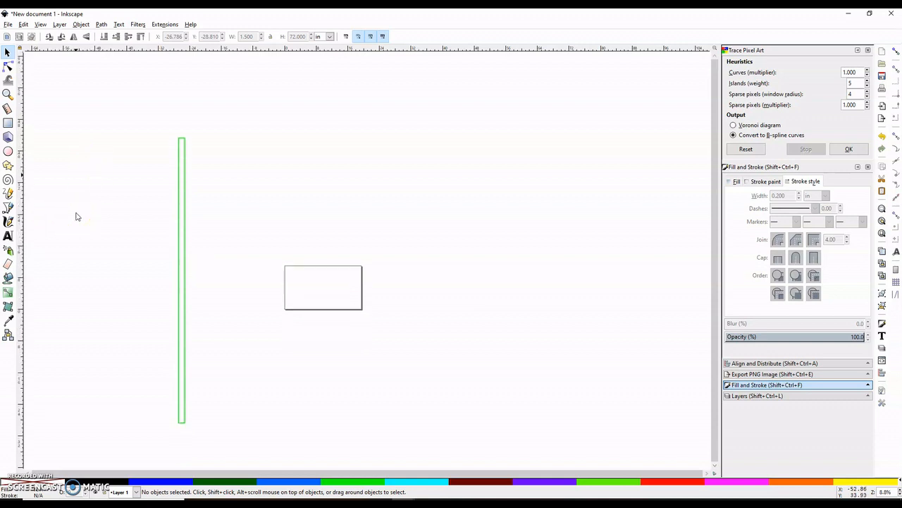
{"action": "left_click", "coordinate": [180, 155]}
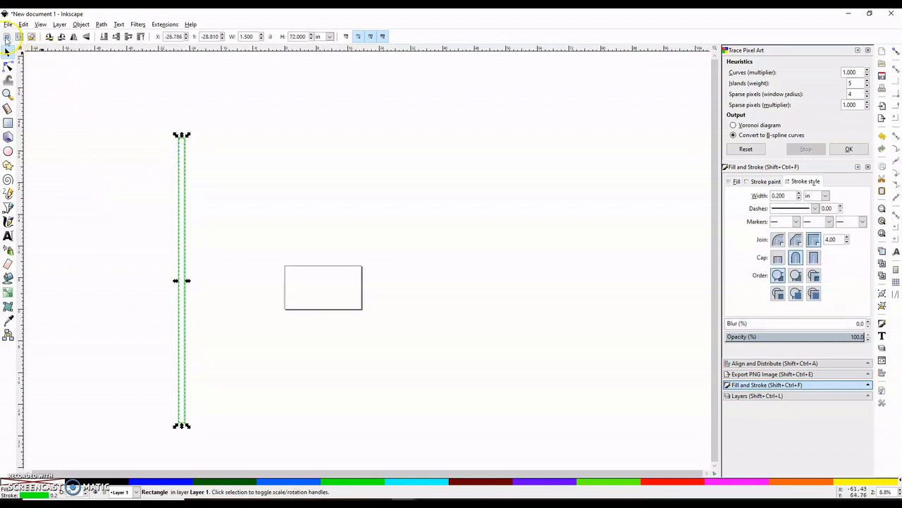
{"action": "left_click", "coordinate": [52, 175]}
Step: Create a flowed text frame above the page, beside the upper part of the staff rectangle, and enter ZIOB
{"action": "left_click", "coordinate": [8, 235]}
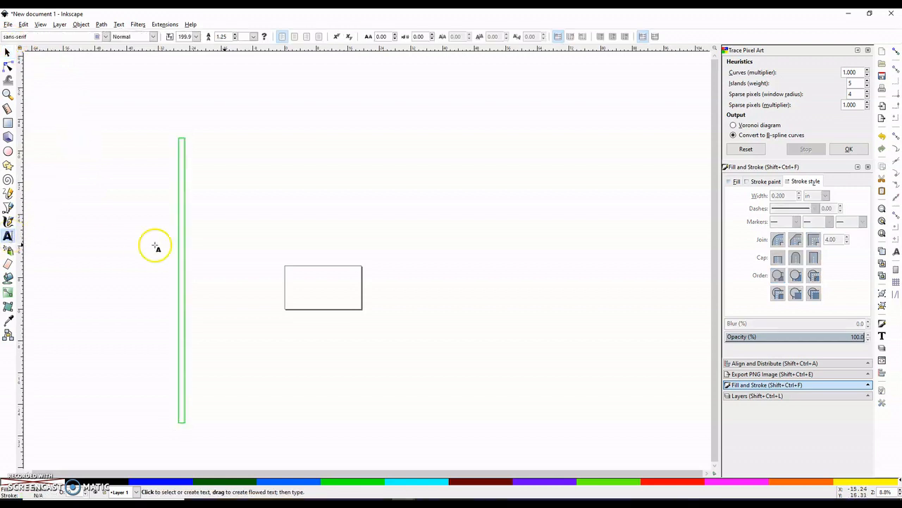
{"action": "mouse_move", "coordinate": [260, 148]}
{"action": "left_mouse_down"}
{"action": "mouse_move", "coordinate": [318, 208]}
{"action": "mouse_move", "coordinate": [442, 227]}
{"action": "mouse_move", "coordinate": [350, 187]}
{"action": "mouse_move", "coordinate": [357, 177]}
{"action": "left_mouse_up"}
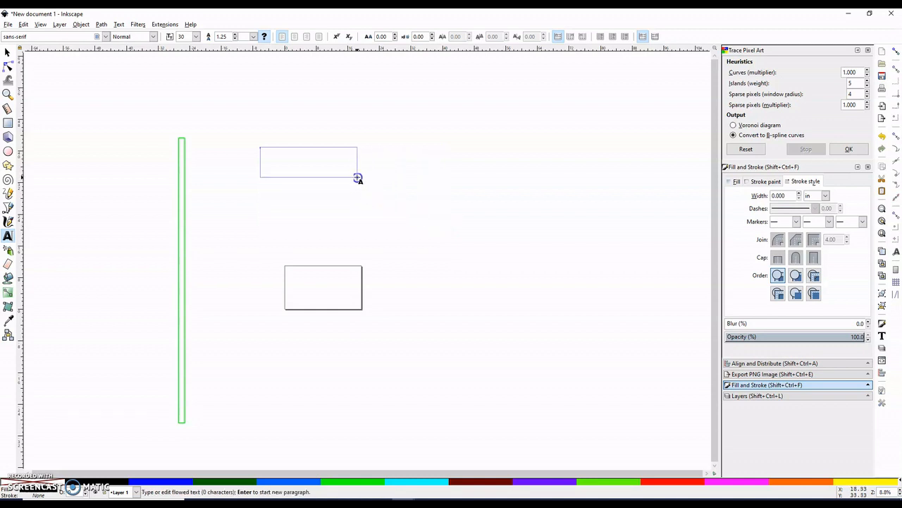
{"action": "left_click_drag", "start_coordinate": [357, 178], "coordinate": [357, 177]}
{"action": "left_click", "coordinate": [325, 139]}
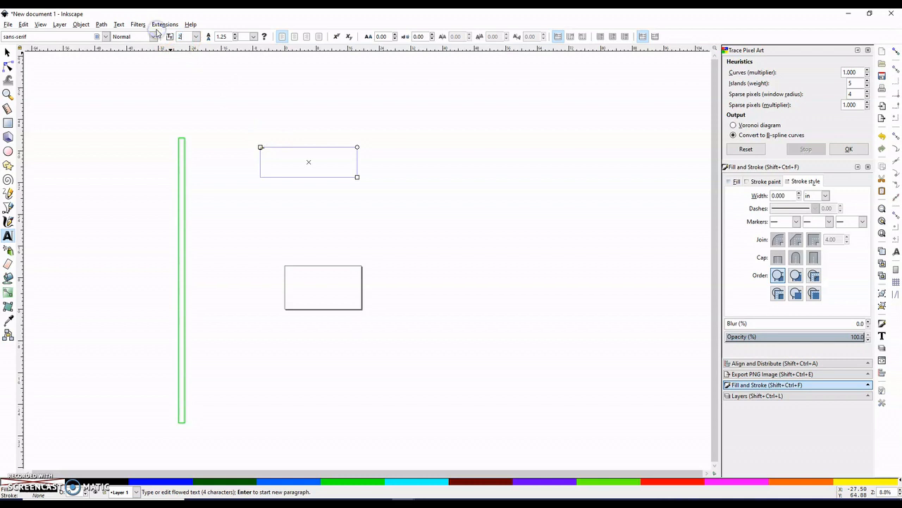
Step: Set the ZIOB text's font size to 200, shrink its frame closer to the word and select the text object
{"action": "type", "text": "200"}
{"action": "key", "text": "Return"}
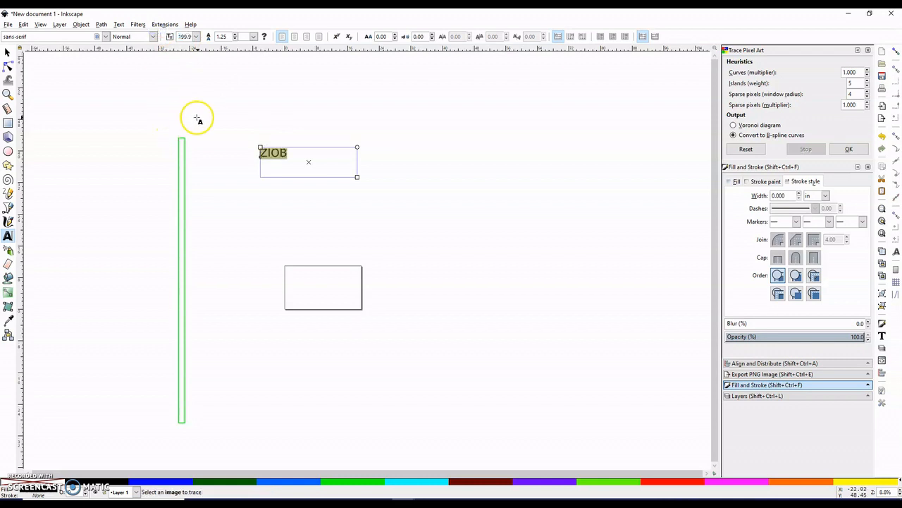
{"action": "left_click_drag", "start_coordinate": [357, 177], "coordinate": [328, 170]}
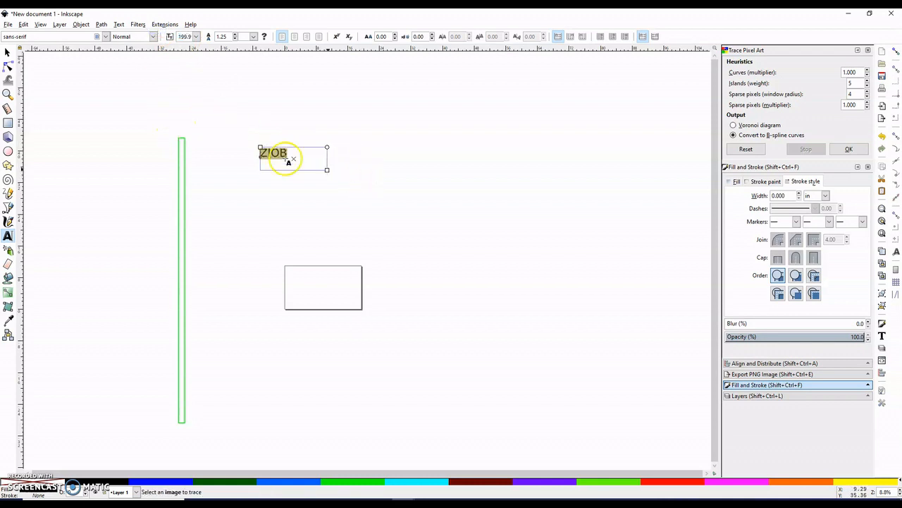
{"action": "left_click", "coordinate": [7, 52]}
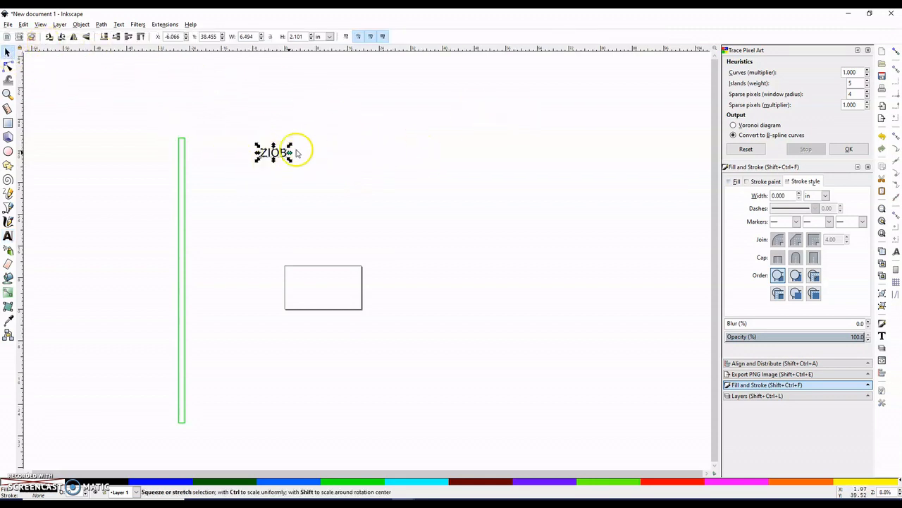
{"action": "left_click", "coordinate": [274, 152]}
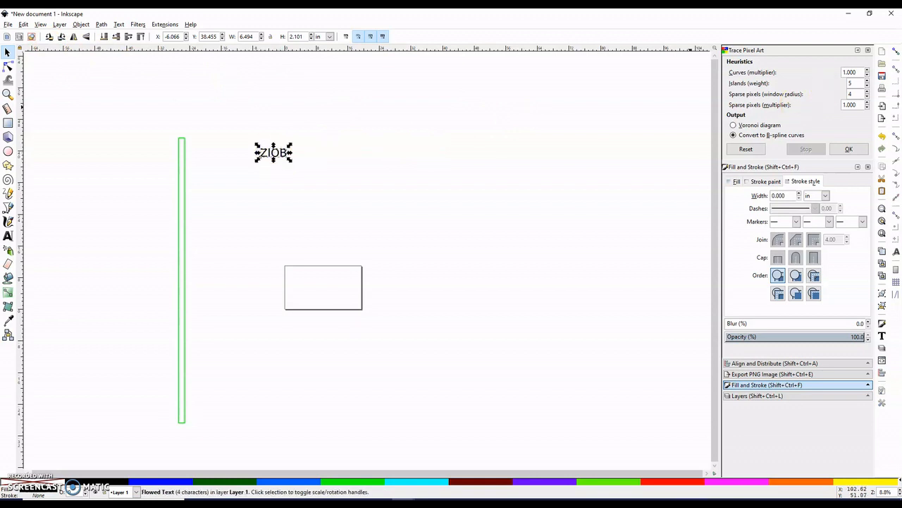
Step: Switch to the Wordmark.it page and browse the ZIOB font previews around Bookman Old Style for suitable lettering
{"action": "left_click_drag", "start_coordinate": [901, 118], "coordinate": [310, 7]}
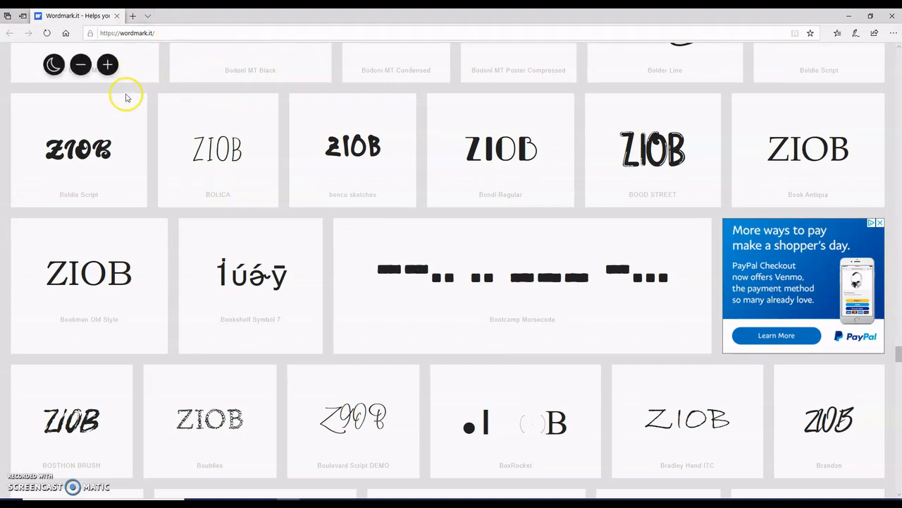
{"action": "scroll", "coordinate": [127, 101], "scroll_direction": "up", "scroll_amount": 10}
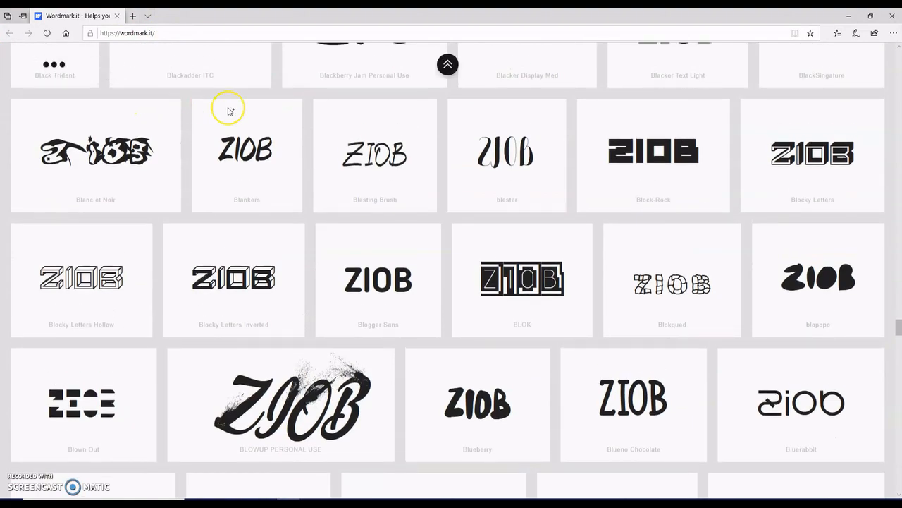
{"action": "scroll", "coordinate": [228, 111], "scroll_direction": "down", "scroll_amount": 6}
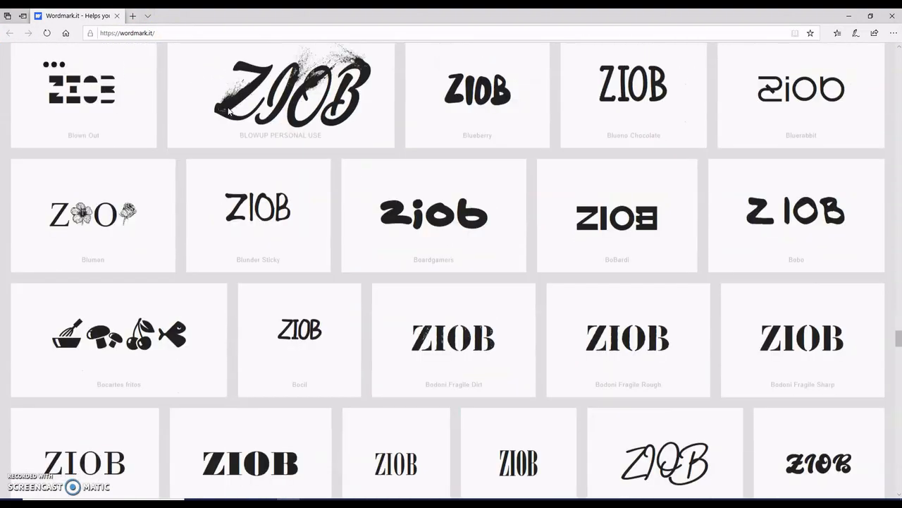
{"action": "scroll", "coordinate": [228, 107], "scroll_direction": "down", "scroll_amount": 4}
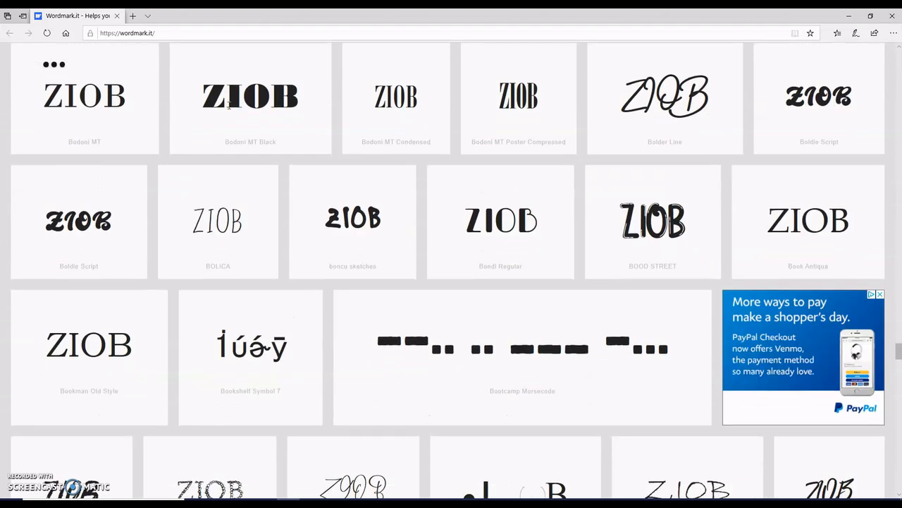
{"action": "scroll", "coordinate": [228, 104], "scroll_direction": "down", "scroll_amount": 3}
{"action": "scroll", "coordinate": [228, 109], "scroll_direction": "down", "scroll_amount": 1}
{"action": "scroll", "coordinate": [228, 110], "scroll_direction": "up", "scroll_amount": 2}
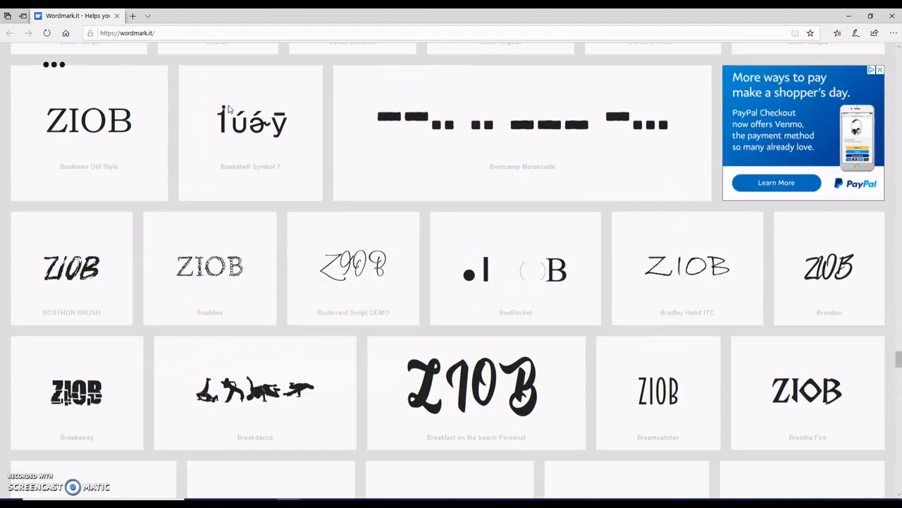
{"action": "left_click", "coordinate": [86, 230]}
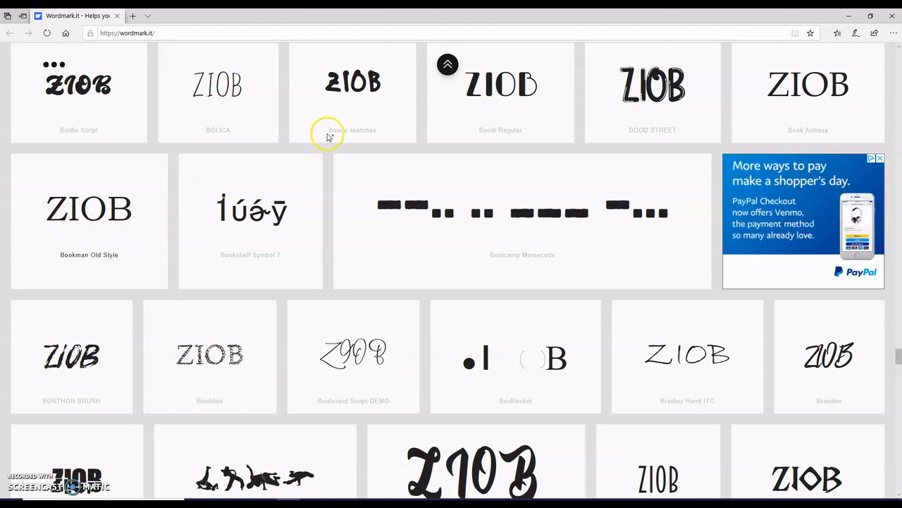
Step: Switch to Inkscape and enlarge the ZIOB text proportionally to about 29 in wide and 11.4 in high
{"action": "left_click_drag", "start_coordinate": [310, 17], "coordinate": [901, 126]}
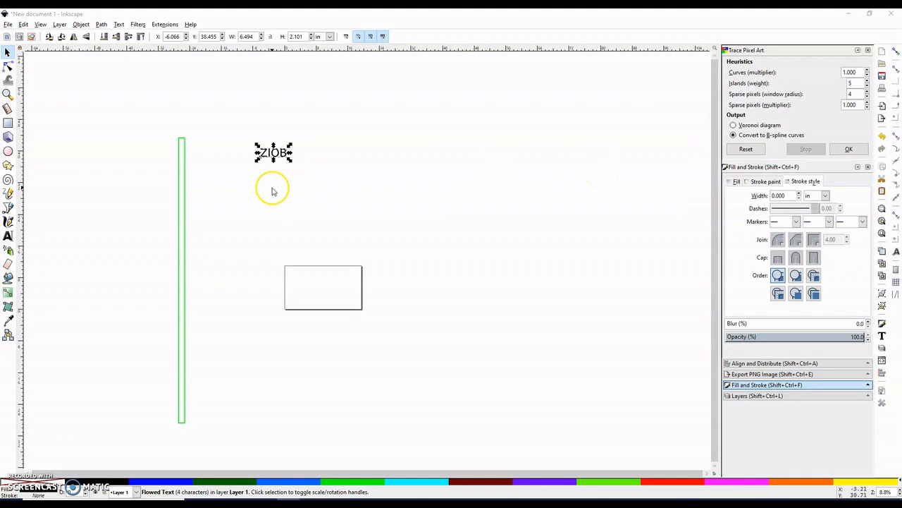
{"action": "scroll", "coordinate": [267, 187], "scroll_direction": "up", "scroll_amount": 4}
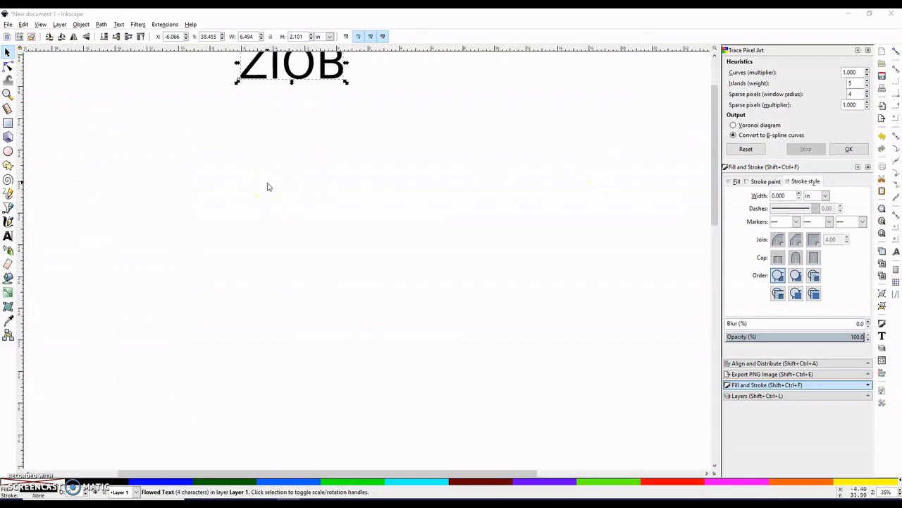
{"action": "left_click_drag", "start_coordinate": [346, 101], "coordinate": [616, 250]}
{"action": "left_click_drag", "start_coordinate": [426, 128], "coordinate": [325, 222]}
{"action": "left_click_drag", "start_coordinate": [517, 248], "coordinate": [604, 254]}
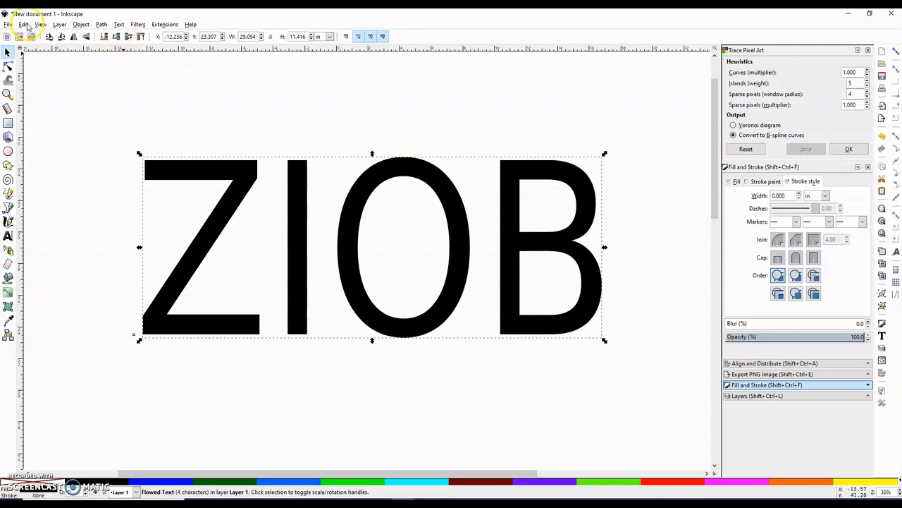
Step: Set the font of the whole ZIOB text to Bookman Old Style and reselect it as an object
{"action": "double_click", "coordinate": [155, 167]}
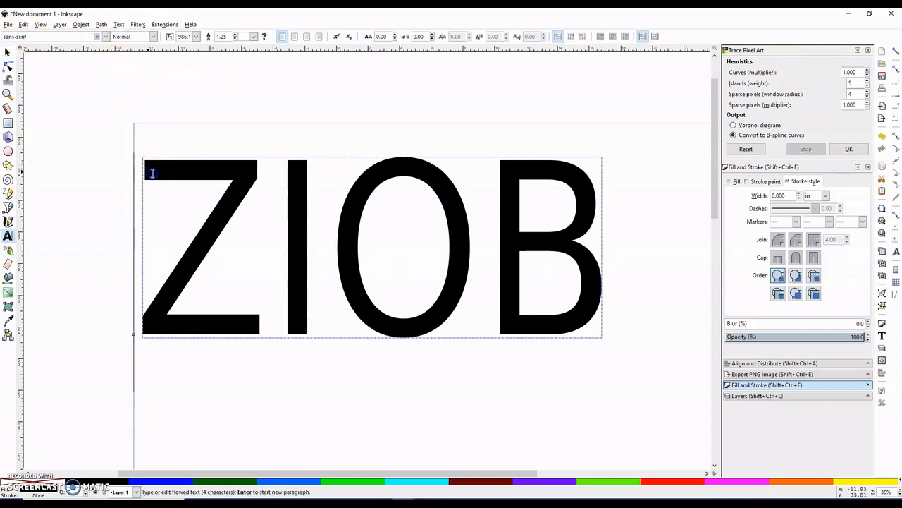
{"action": "left_click_drag", "start_coordinate": [152, 173], "coordinate": [585, 244]}
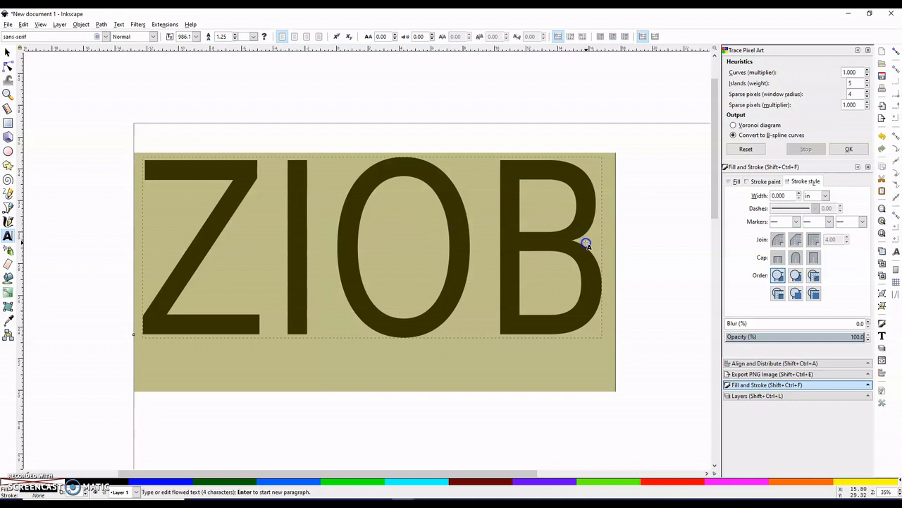
{"action": "left_click", "coordinate": [53, 36]}
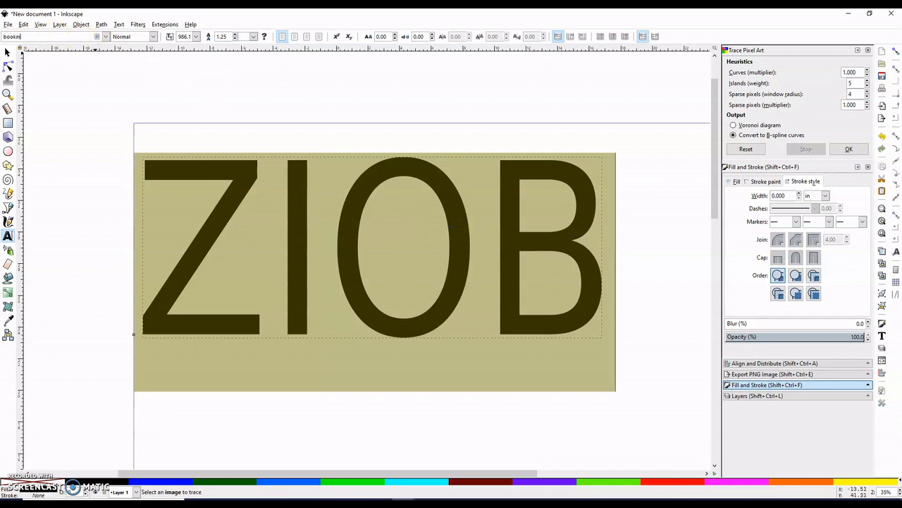
{"action": "type", "text": "bookman"}
{"action": "left_click", "coordinate": [58, 47]}
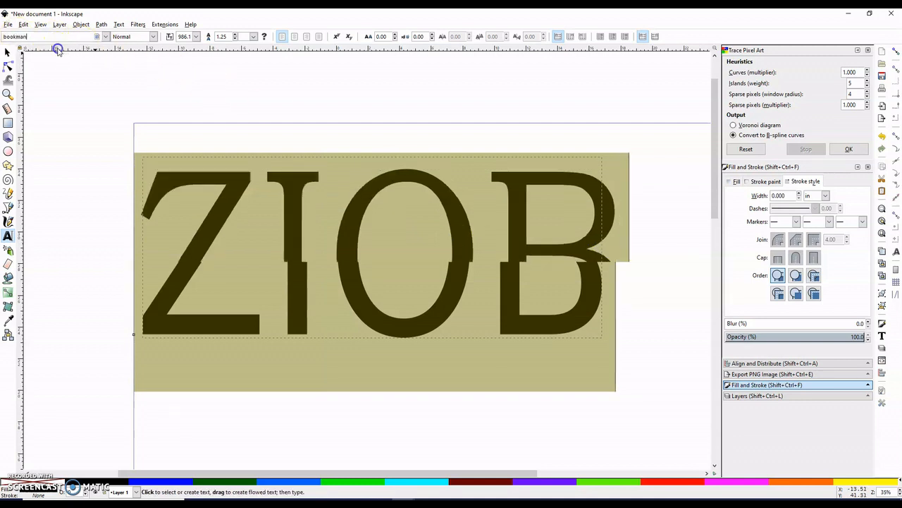
{"action": "left_click", "coordinate": [69, 97]}
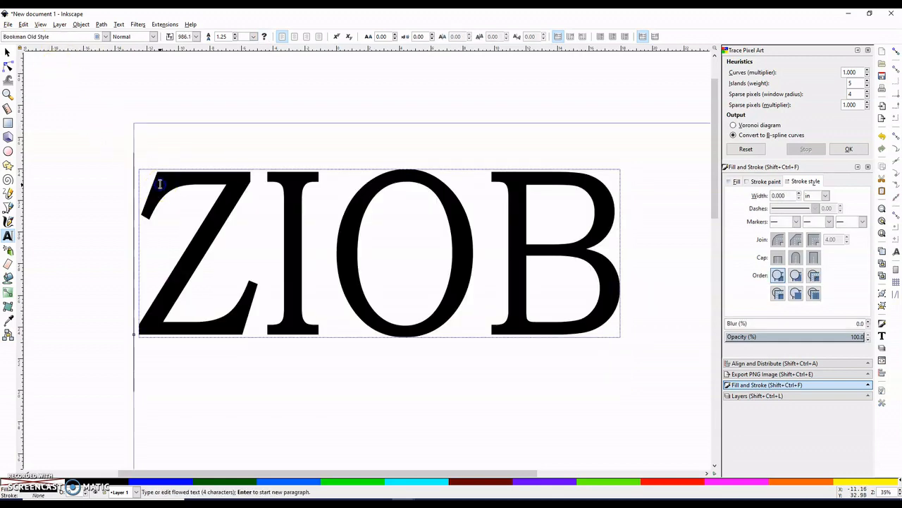
{"action": "left_click", "coordinate": [7, 51]}
{"action": "left_click", "coordinate": [163, 205]}
{"action": "left_click", "coordinate": [163, 191]}
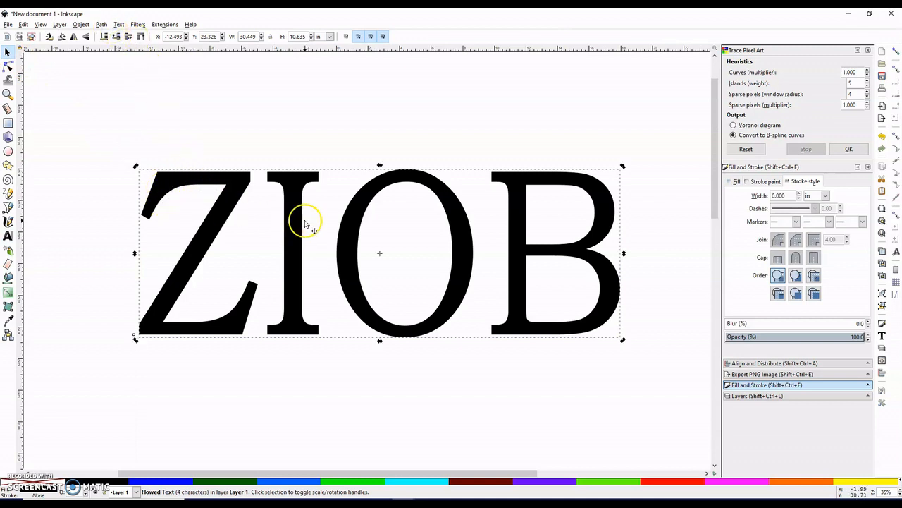
Step: Duplicate the ZIOB text, shrink the copy to about 8.2 in wide, and place it above and right of the original
{"action": "scroll", "coordinate": [305, 224], "scroll_direction": "down", "scroll_amount": 3, "text": "ctrl"}
{"action": "scroll", "coordinate": [305, 224], "scroll_direction": "up", "scroll_amount": 1, "text": "ctrl"}
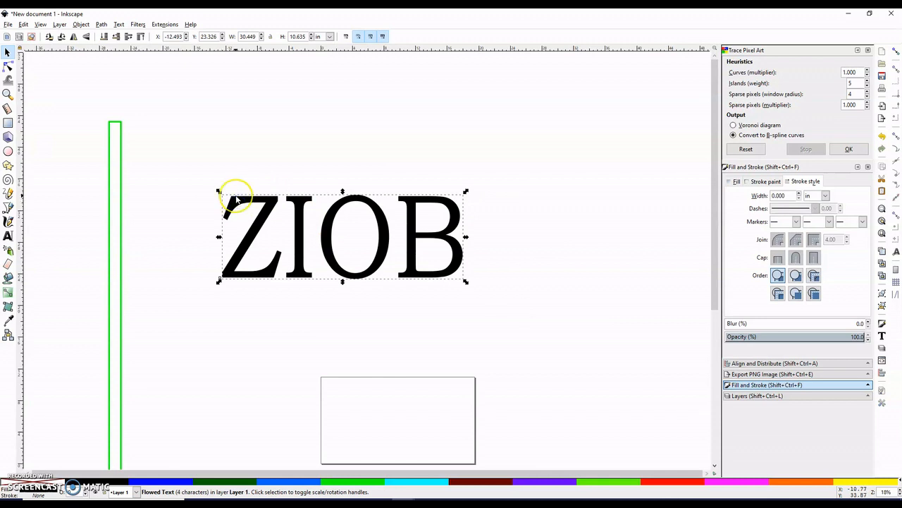
{"action": "left_click_drag", "start_coordinate": [263, 239], "coordinate": [428, 115]}
{"action": "left_click", "coordinate": [417, 113]}
{"action": "left_click_drag", "start_coordinate": [403, 148], "coordinate": [664, 52]}
{"action": "left_click", "coordinate": [520, 133]}
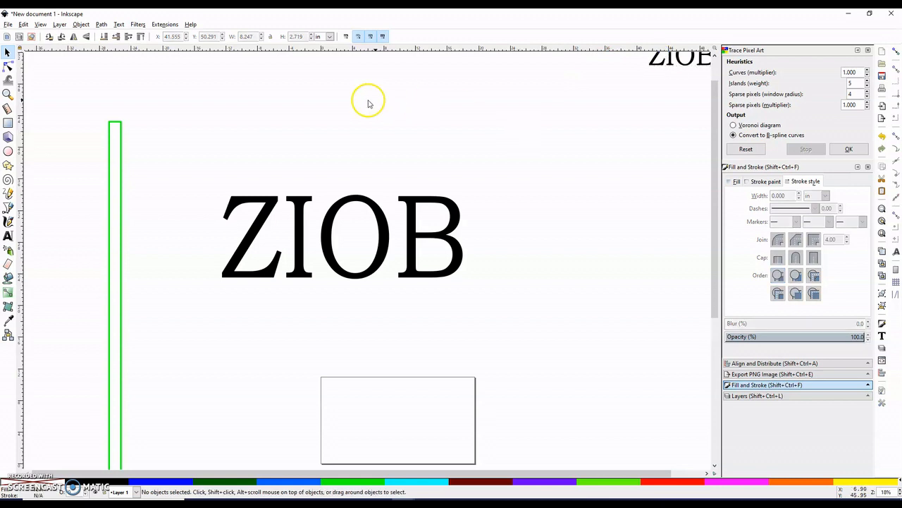
Step: Convert the large ZIOB text to paths and compare it with the small unconverted copy using the Node tool
{"action": "left_click", "coordinate": [257, 243]}
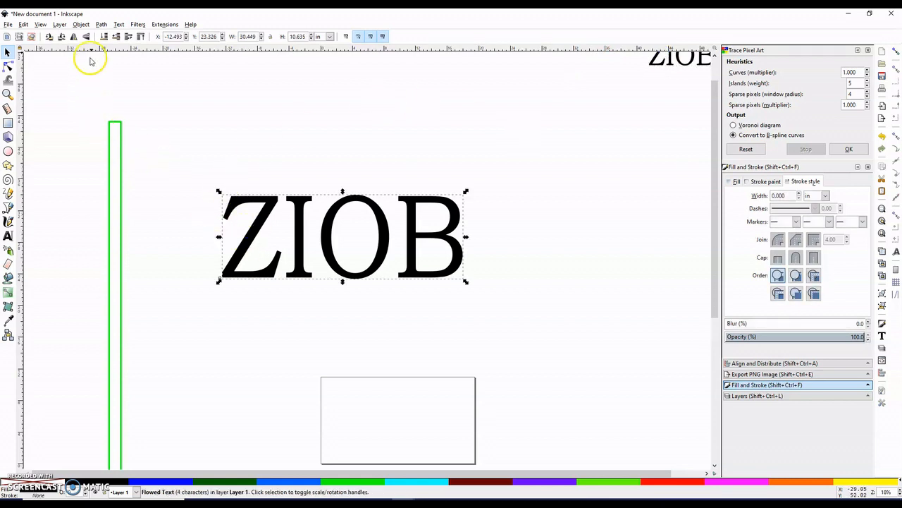
{"action": "left_click", "coordinate": [101, 26]}
{"action": "left_click", "coordinate": [105, 34]}
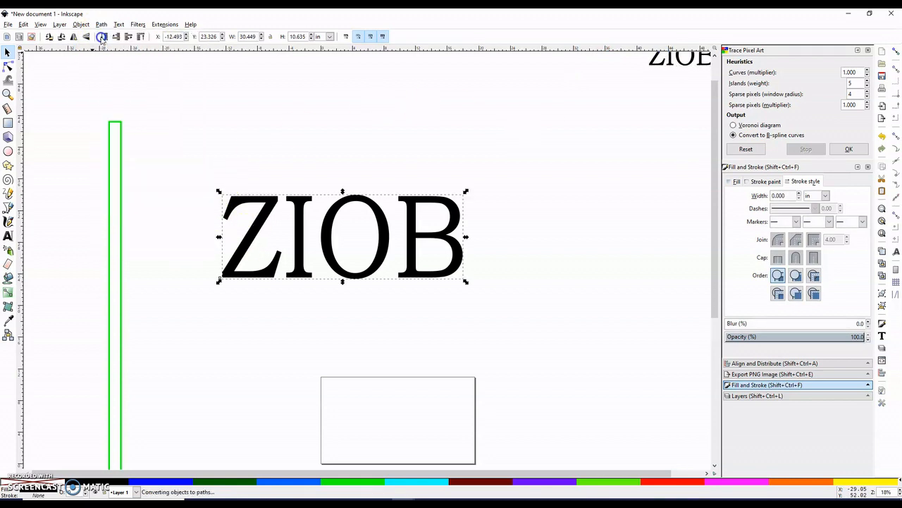
{"action": "left_click", "coordinate": [9, 67]}
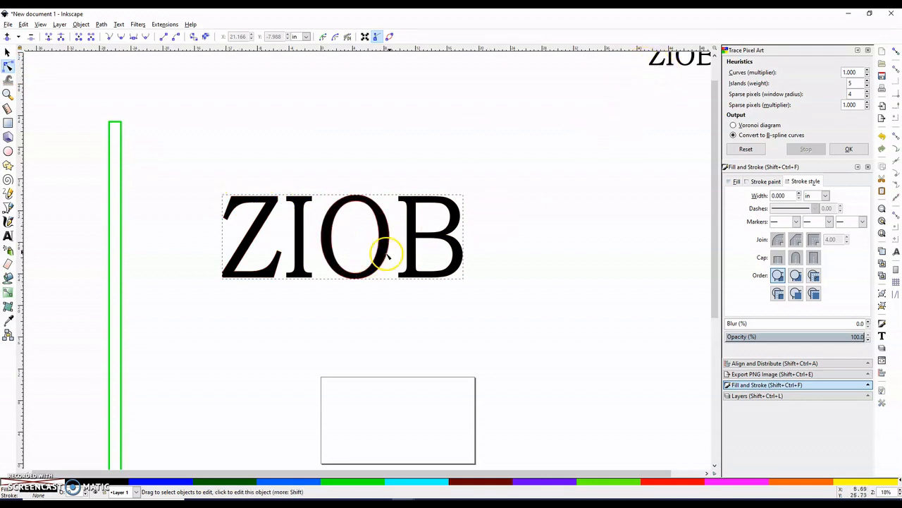
{"action": "left_click", "coordinate": [672, 56]}
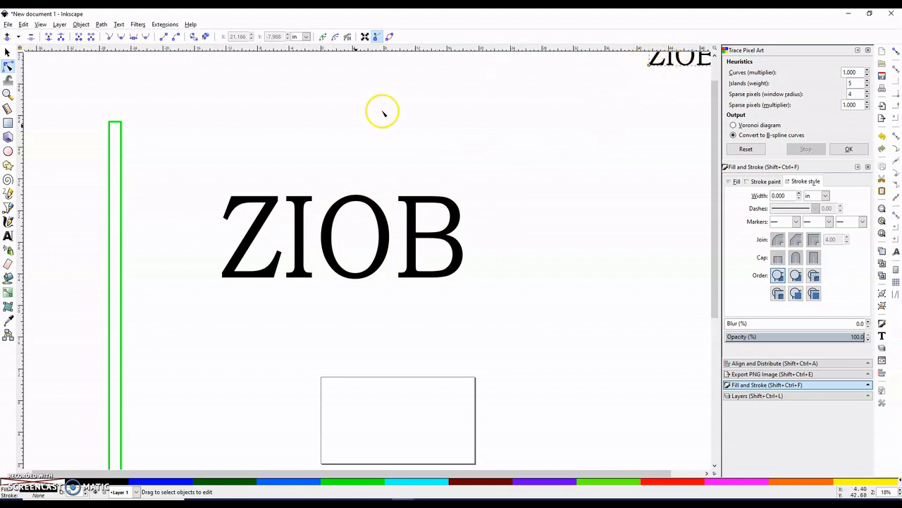
Step: Try Break Apart on the converted ZIOB group, then ungroup it into separate letter paths
{"action": "left_click", "coordinate": [9, 54]}
{"action": "left_click", "coordinate": [232, 199]}
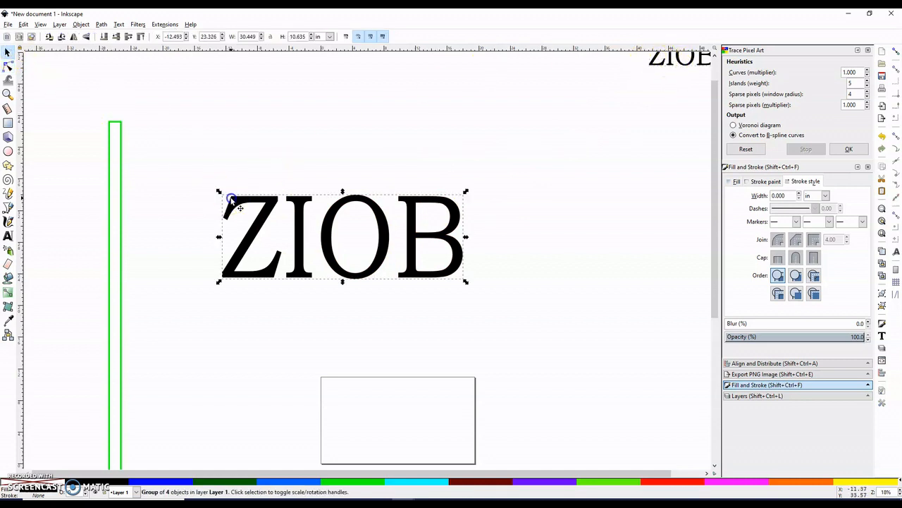
{"action": "left_click", "coordinate": [100, 25]}
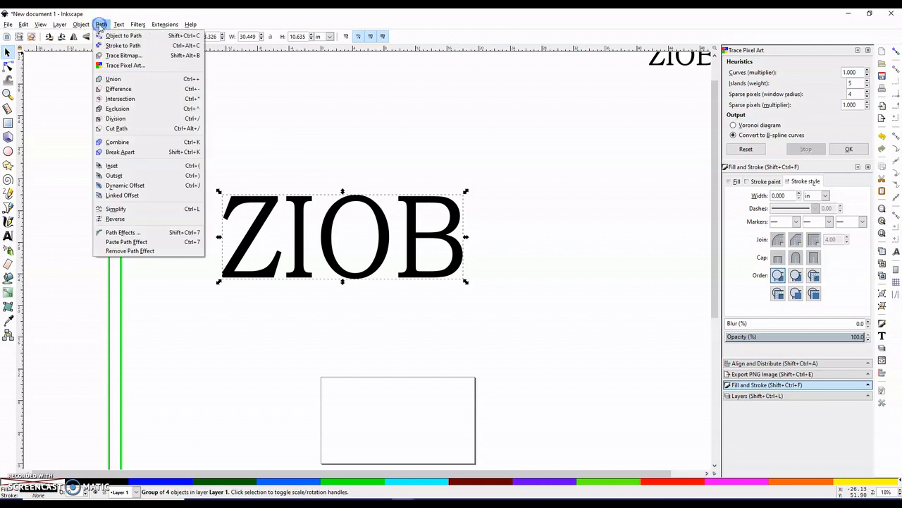
{"action": "left_click", "coordinate": [116, 152]}
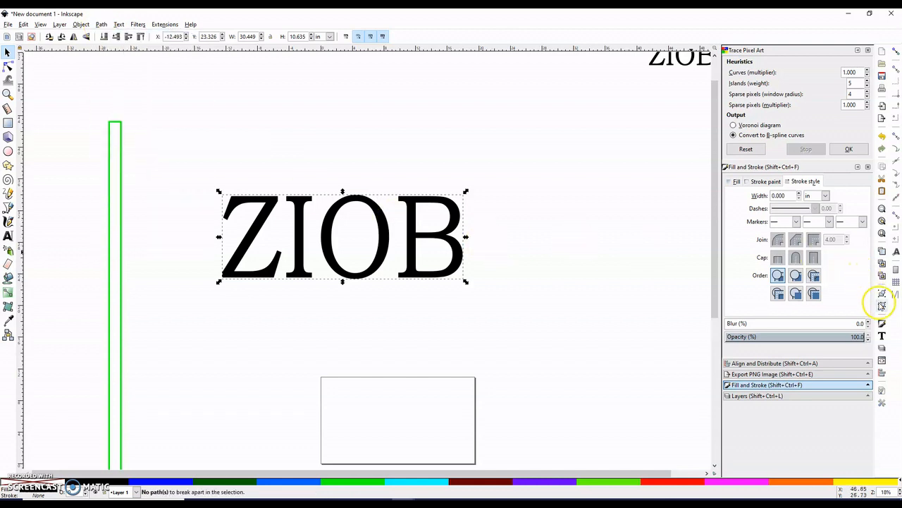
{"action": "left_click", "coordinate": [881, 304]}
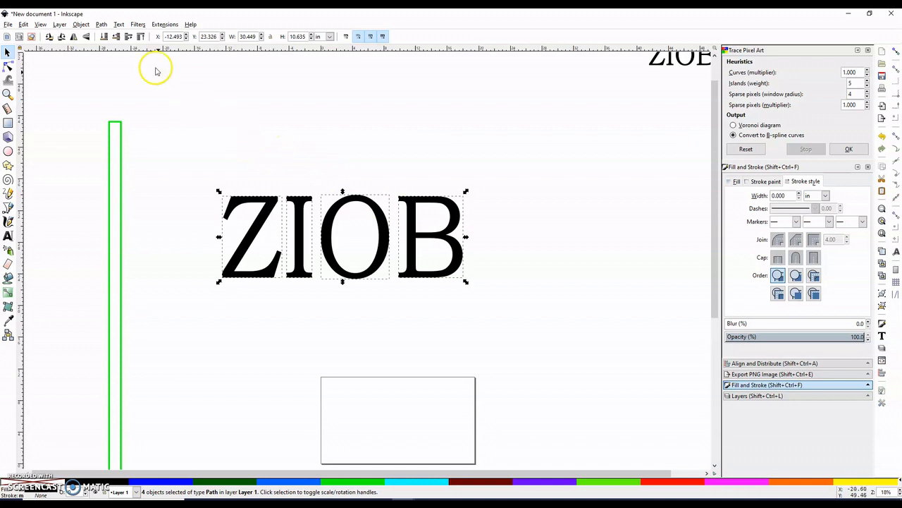
{"action": "left_click", "coordinate": [101, 25]}
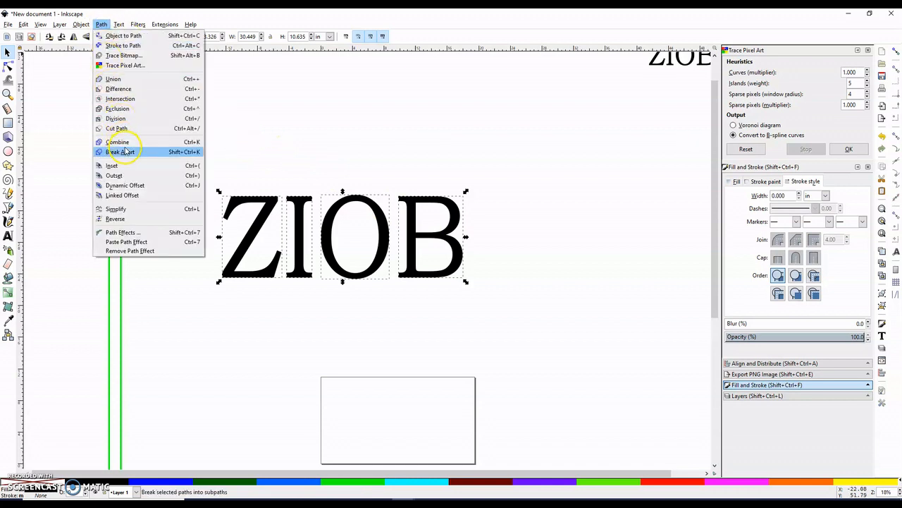
{"action": "left_click", "coordinate": [597, 193]}
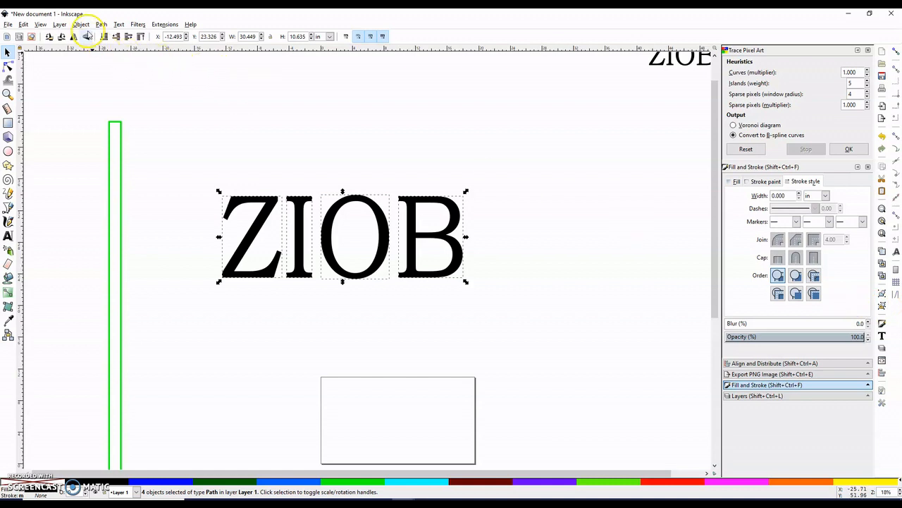
{"action": "left_click", "coordinate": [81, 25]}
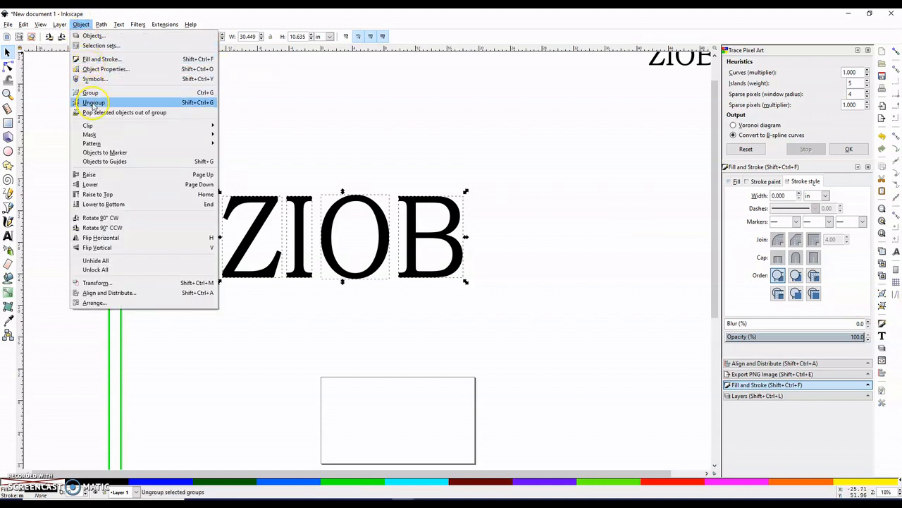
{"action": "left_click", "coordinate": [370, 133]}
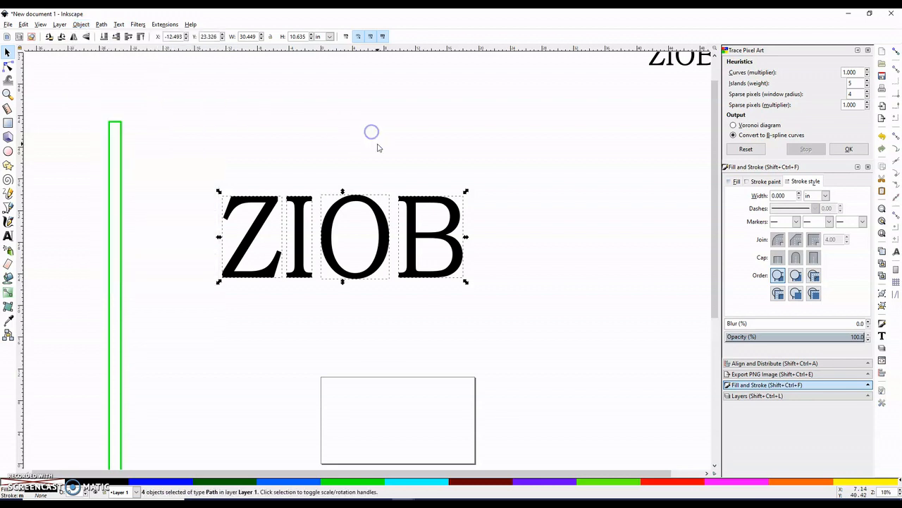
Step: Flatten the letter O vertically to about 6.9 in high, keeping its width
{"action": "left_click", "coordinate": [310, 169]}
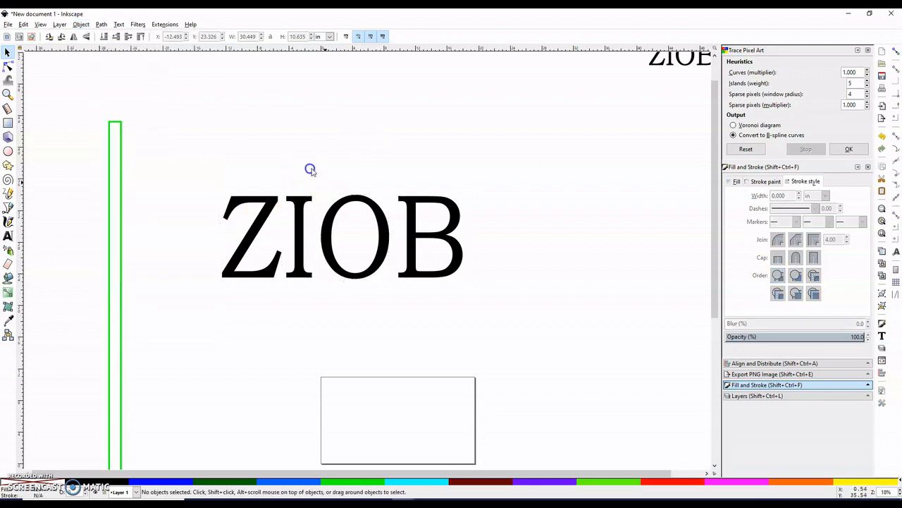
{"action": "left_click", "coordinate": [354, 203]}
{"action": "left_click_drag", "start_coordinate": [356, 192], "coordinate": [355, 210]}
{"action": "left_click_drag", "start_coordinate": [357, 282], "coordinate": [357, 272]}
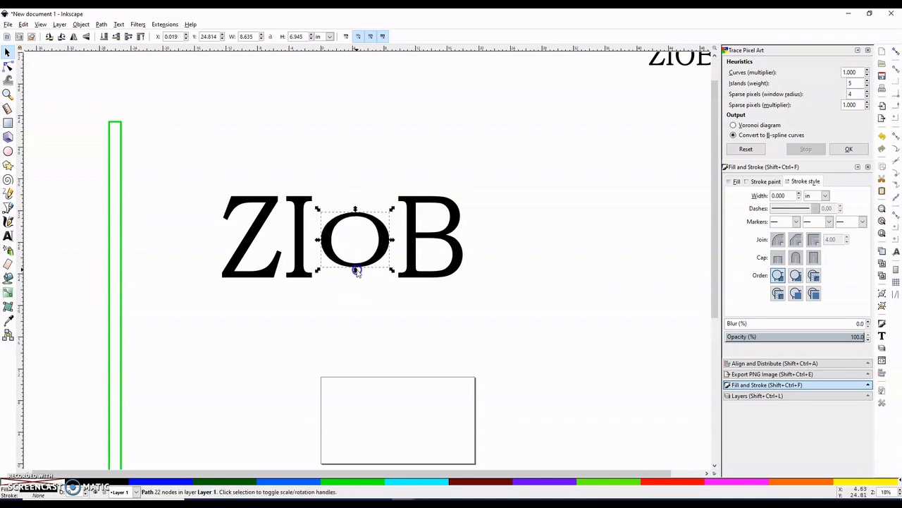
Step: Shift the flattened O slightly toward the Z and center the I over it to form a Φ, then deselect
{"action": "left_click", "coordinate": [357, 223]}
{"action": "mouse_move", "coordinate": [356, 217]}
{"action": "left_mouse_down"}
{"action": "mouse_move", "coordinate": [323, 213]}
{"action": "mouse_move", "coordinate": [350, 213]}
{"action": "left_mouse_up"}
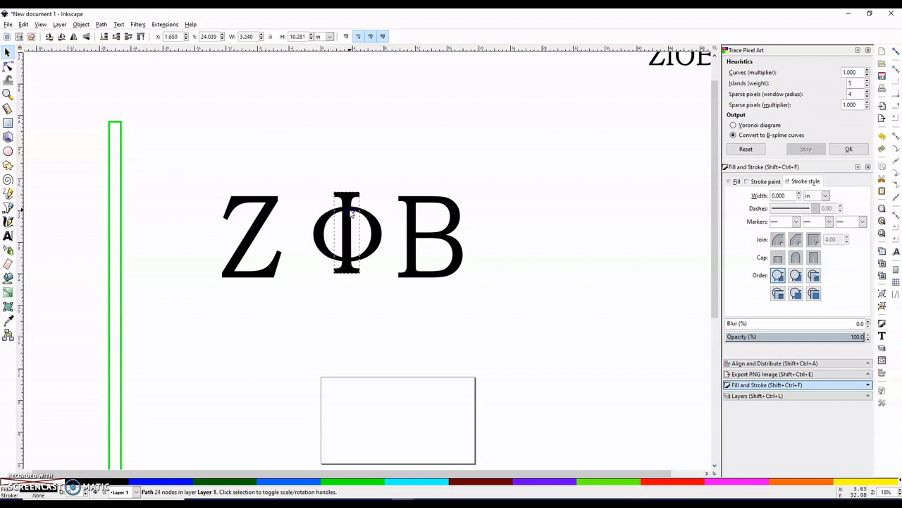
{"action": "left_click", "coordinate": [312, 188]}
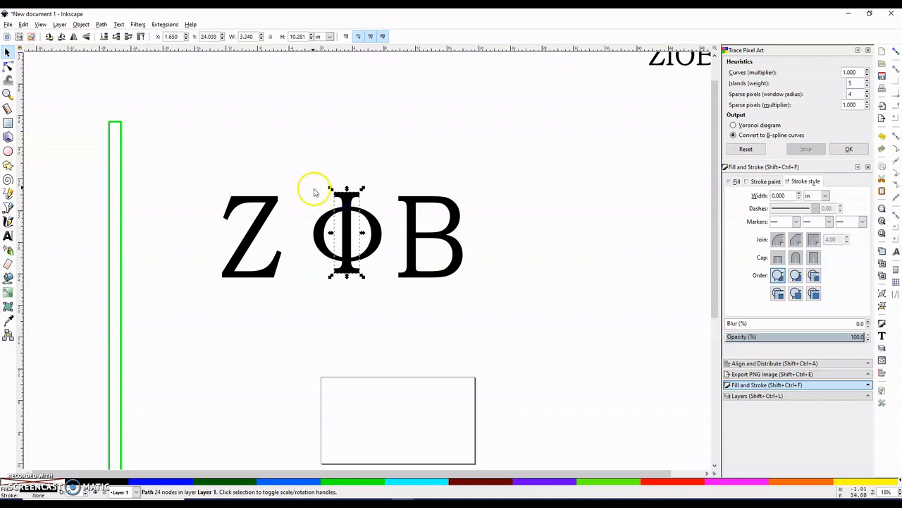
Step: Change the display mode to Outline to check the overlapping paths of the Φ
{"action": "left_click", "coordinate": [40, 25]}
{"action": "mouse_move", "coordinate": [79, 44]}
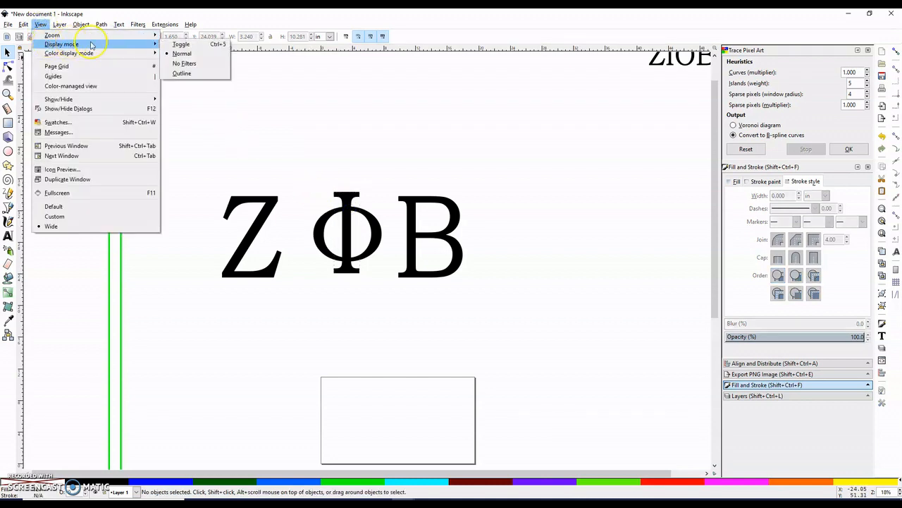
{"action": "left_click", "coordinate": [194, 73]}
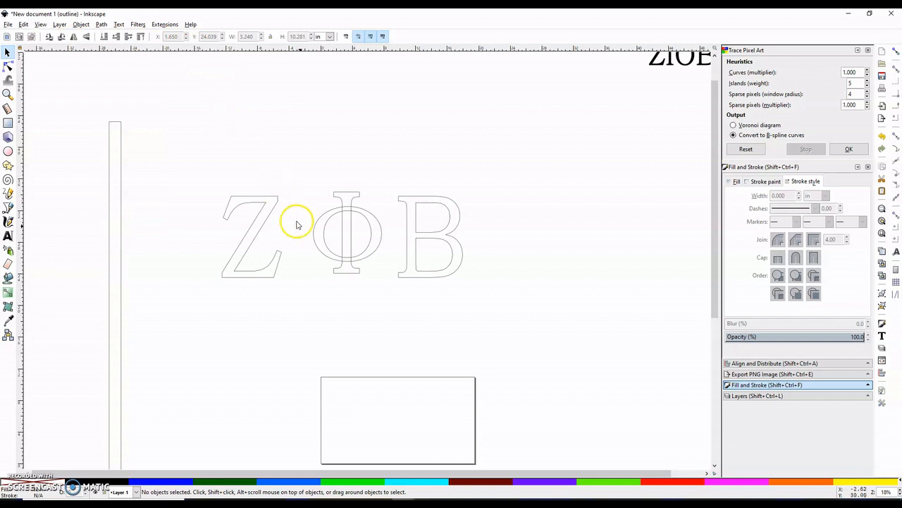
Step: Merge the overlapping I and O into one path with Union, then undo the merge
{"action": "scroll", "coordinate": [365, 326], "scroll_direction": "up", "scroll_amount": 2}
{"action": "scroll", "coordinate": [363, 311], "scroll_direction": "up", "scroll_amount": 3}
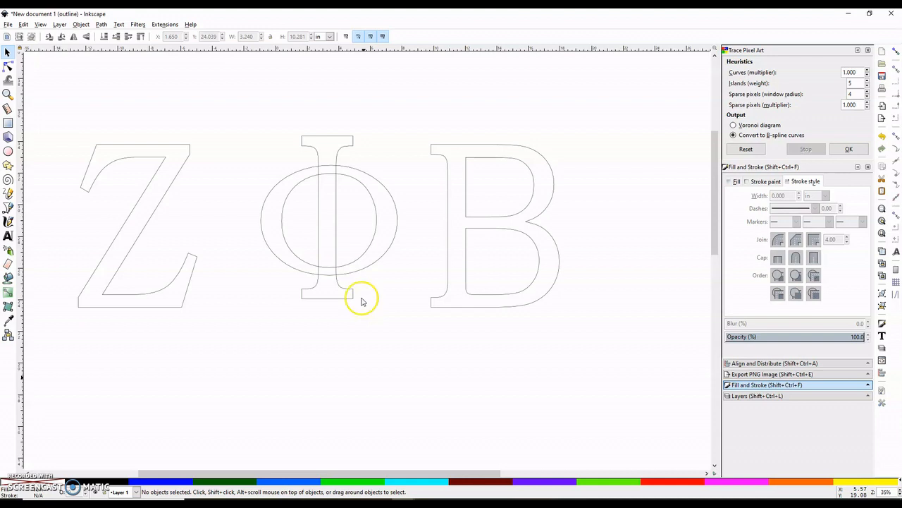
{"action": "left_click", "coordinate": [303, 169]}
{"action": "left_click", "coordinate": [316, 149]}
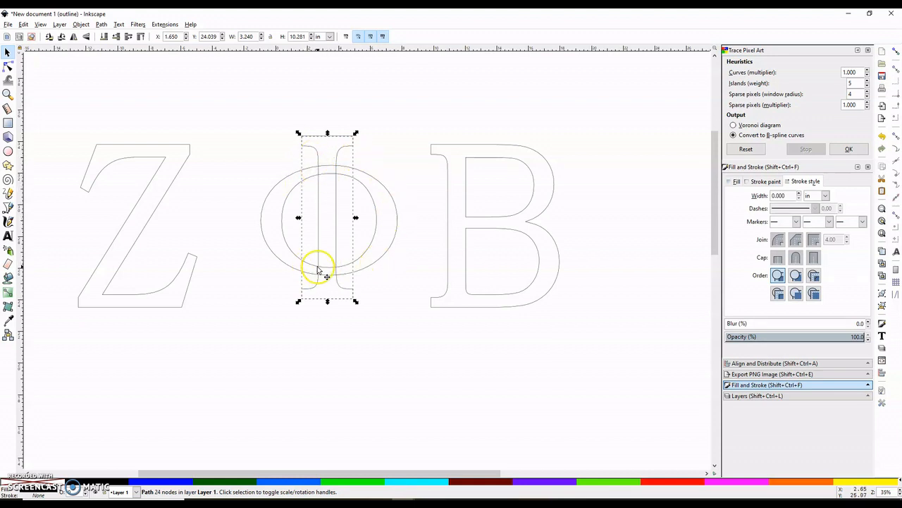
{"action": "left_click", "coordinate": [276, 121]}
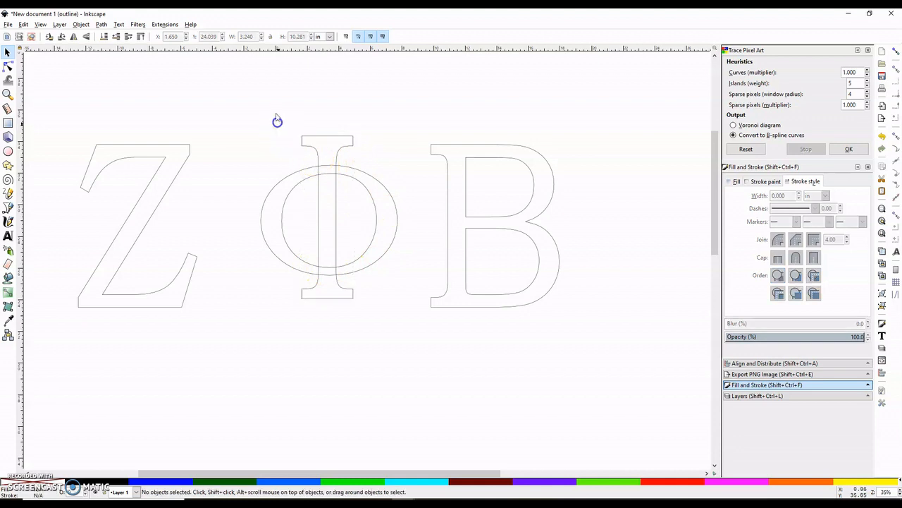
{"action": "left_click_drag", "start_coordinate": [259, 108], "coordinate": [416, 337]}
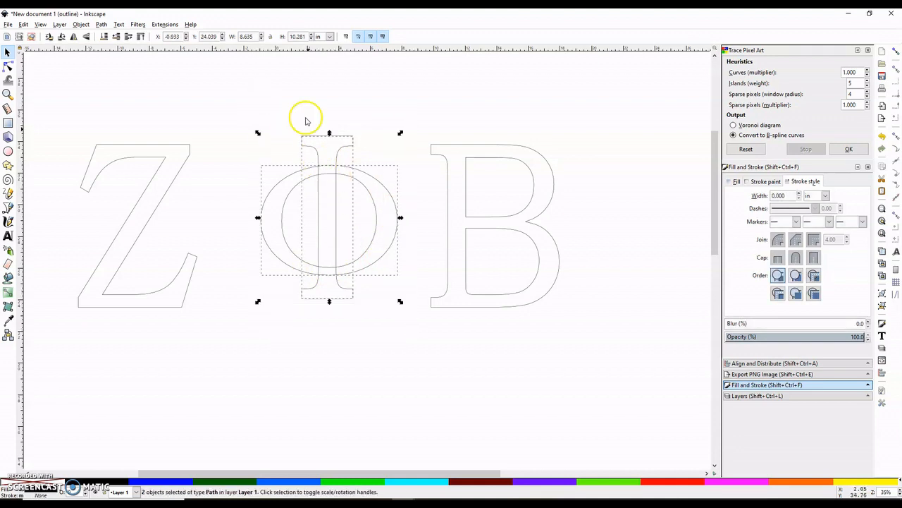
{"action": "left_click", "coordinate": [101, 25]}
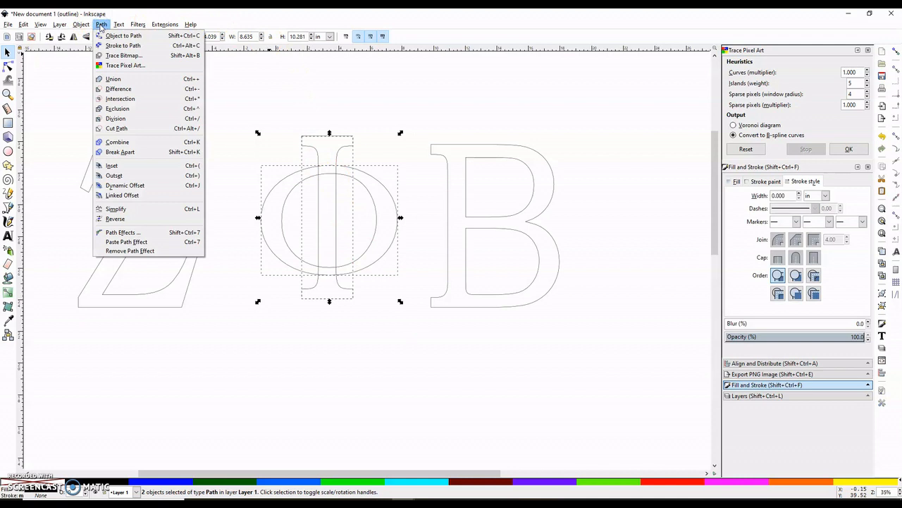
{"action": "left_click", "coordinate": [113, 79]}
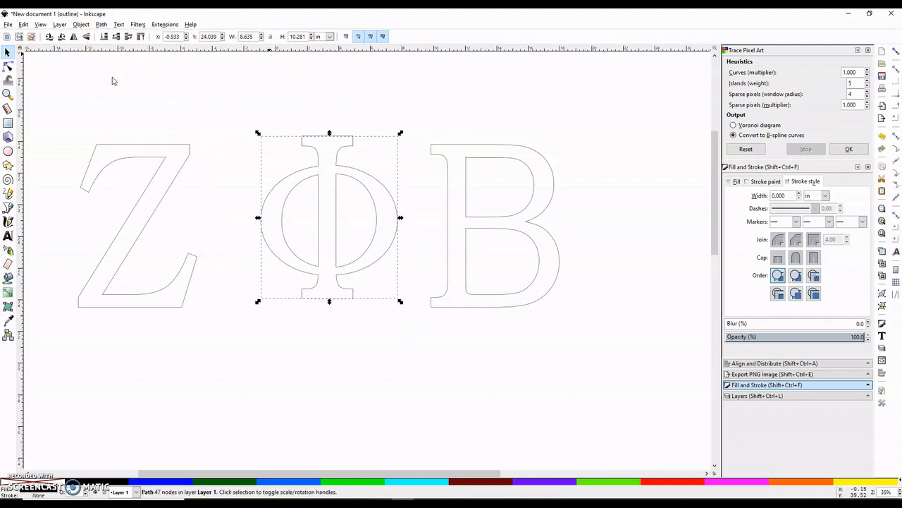
{"action": "left_click", "coordinate": [112, 81]}
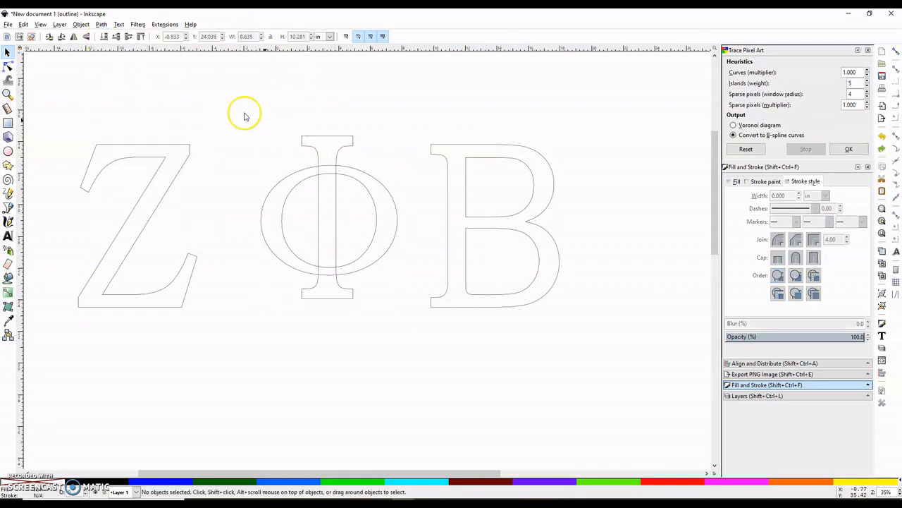
Step: Center the I and O on each other along both the vertical and horizontal axes, relative to the last selected
{"action": "left_click_drag", "start_coordinate": [245, 116], "coordinate": [405, 335]}
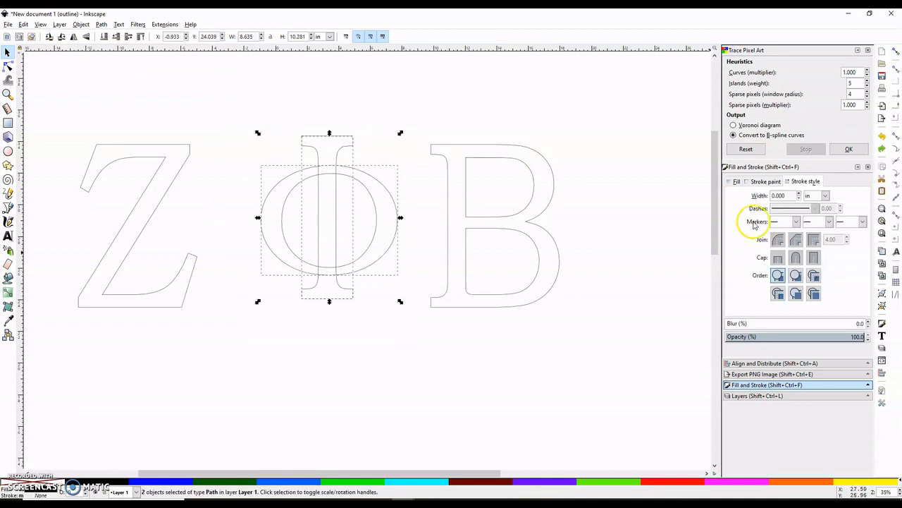
{"action": "left_click", "coordinate": [790, 363]}
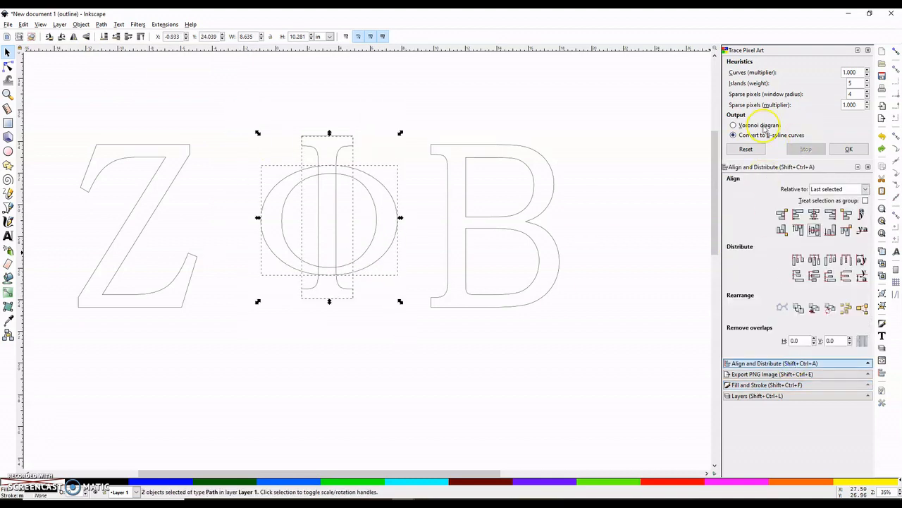
{"action": "left_click", "coordinate": [814, 215]}
{"action": "left_click", "coordinate": [814, 230]}
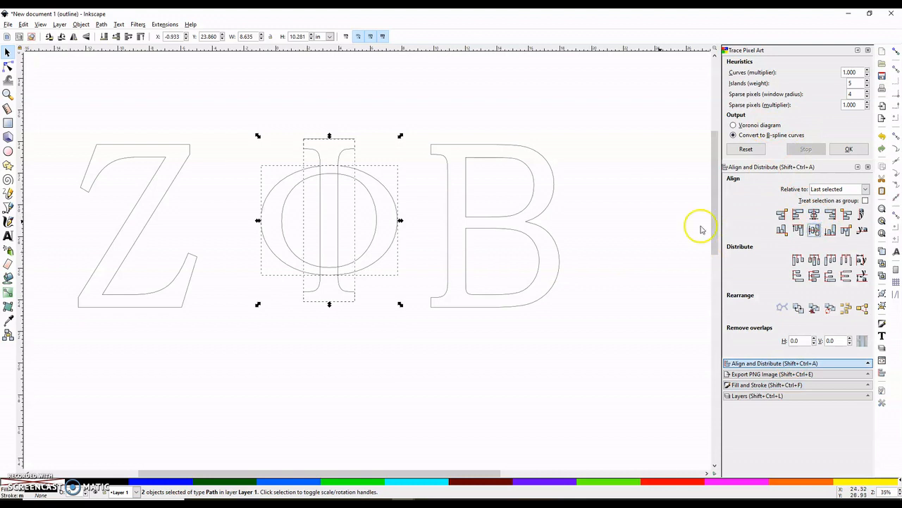
Step: Unite the centered I and O into a single Φ path and deselect it
{"action": "left_click", "coordinate": [102, 25]}
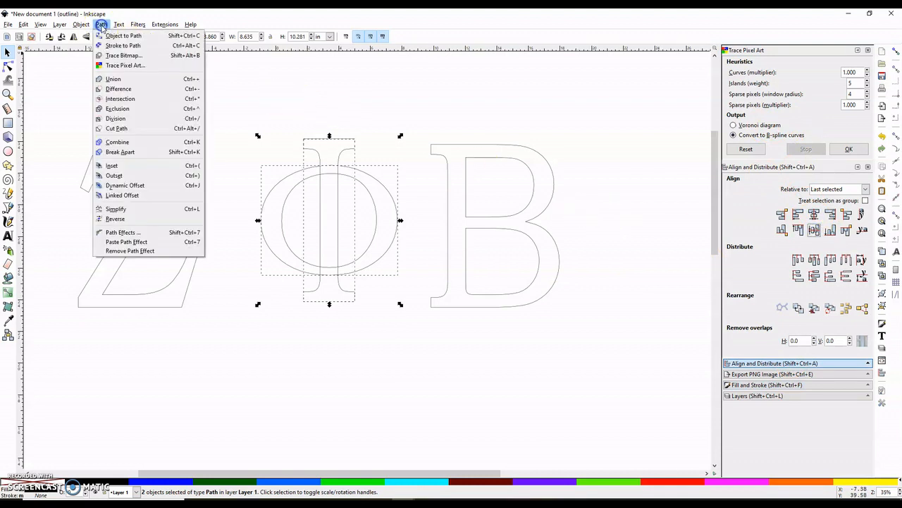
{"action": "left_click", "coordinate": [113, 78]}
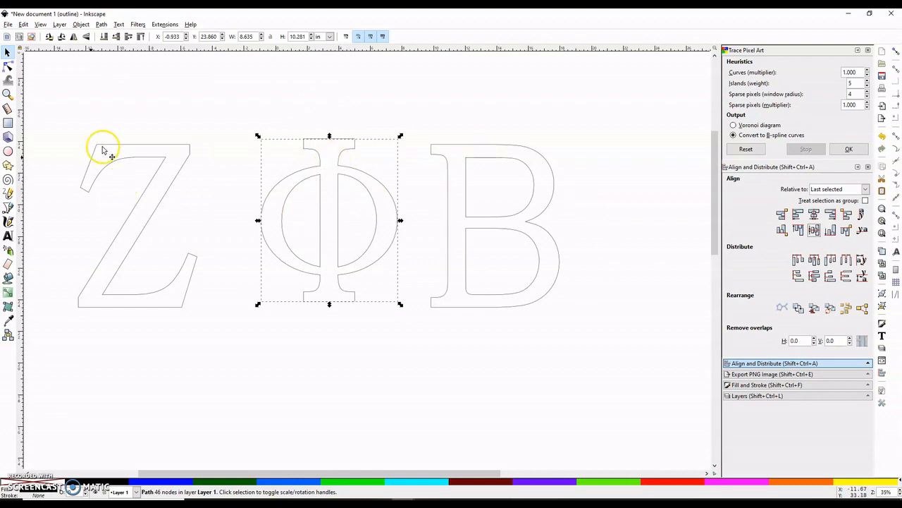
{"action": "left_click_drag", "start_coordinate": [328, 172], "coordinate": [299, 184]}
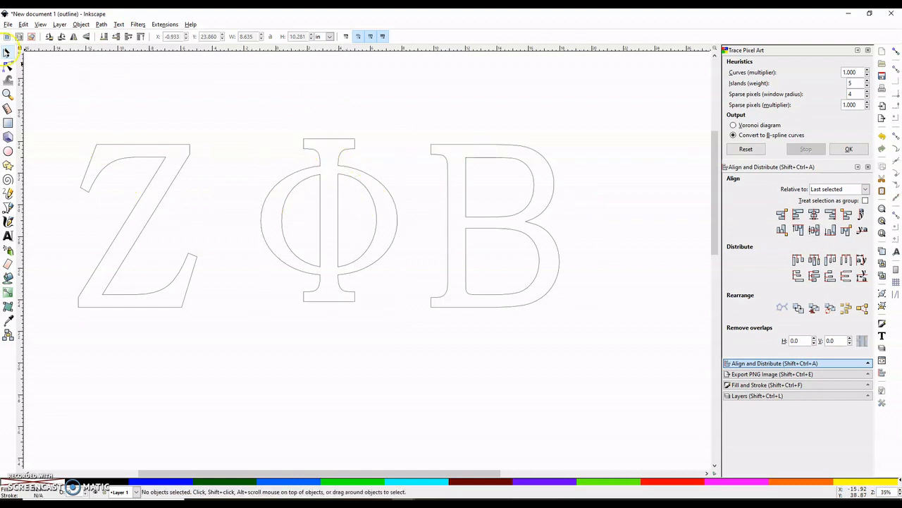
Step: Move the Φ close to the Z and the B close to the Φ, lining up the three letters, then deselect
{"action": "left_click", "coordinate": [314, 146]}
{"action": "left_click_drag", "start_coordinate": [315, 146], "coordinate": [263, 158]}
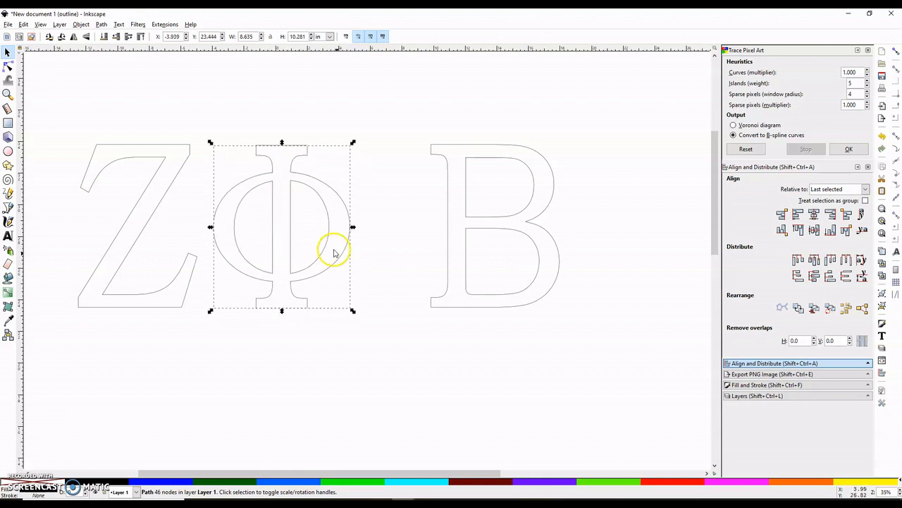
{"action": "left_click_drag", "start_coordinate": [442, 148], "coordinate": [366, 158]}
{"action": "left_click", "coordinate": [61, 120]}
Step: Set the display mode back to Normal with the whole staff and lettering in view
{"action": "scroll", "coordinate": [108, 161], "scroll_direction": "down", "scroll_amount": 1}
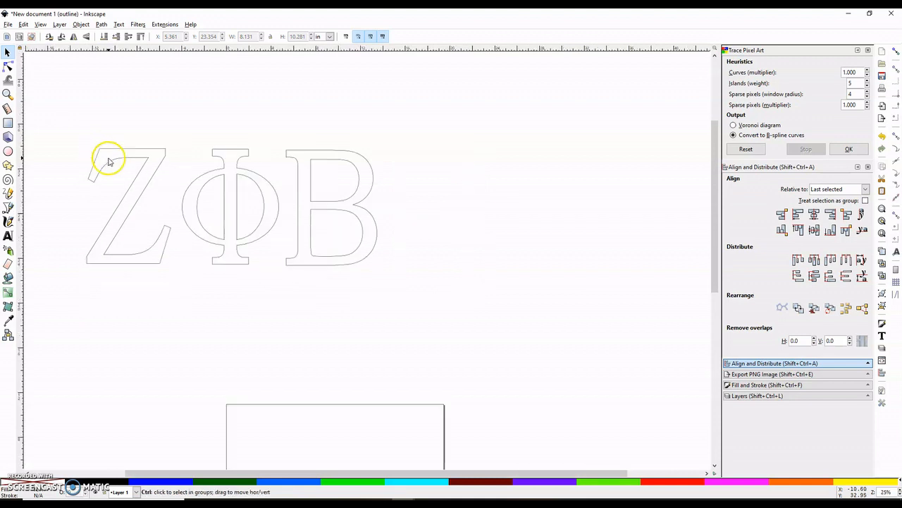
{"action": "scroll", "coordinate": [108, 162], "scroll_direction": "down", "scroll_amount": 4}
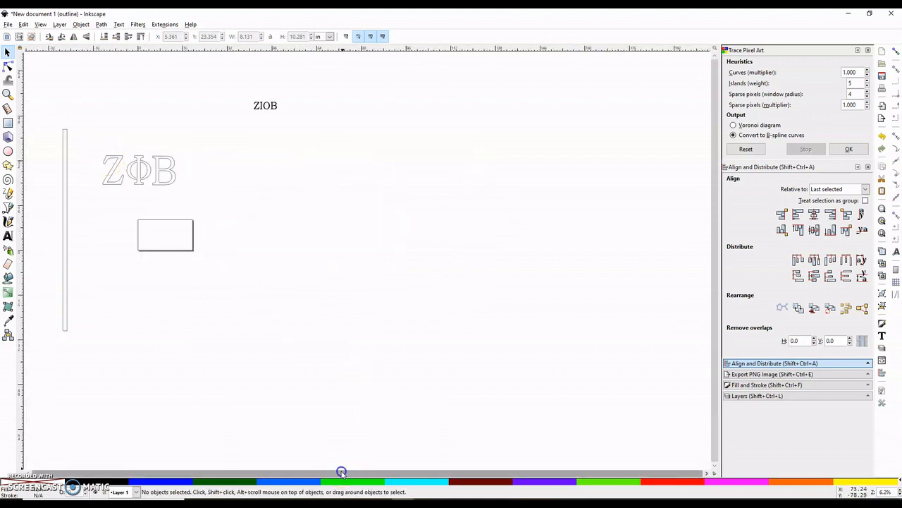
{"action": "left_click", "coordinate": [40, 24]}
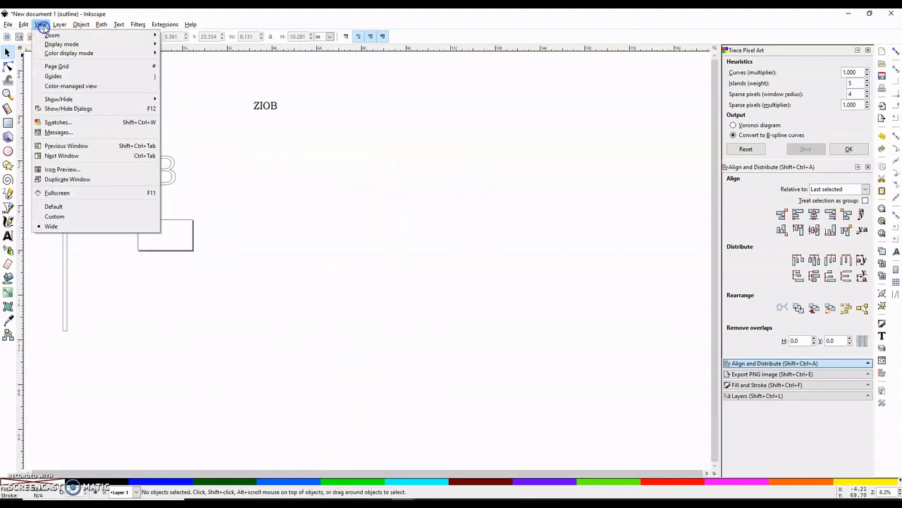
{"action": "mouse_move", "coordinate": [85, 44]}
{"action": "left_click", "coordinate": [174, 53]}
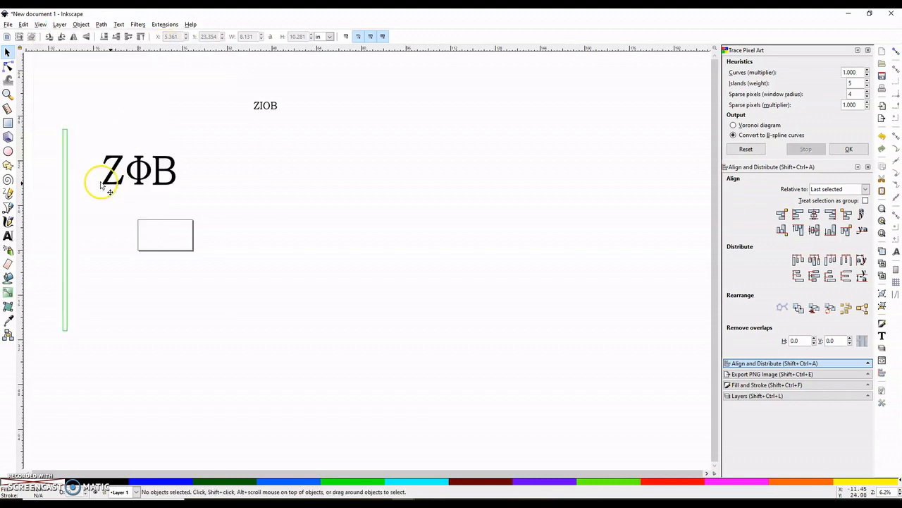
Step: Stack the Z, Φ and B vertically over the upper part of the green staff, then deselect
{"action": "left_click_drag", "start_coordinate": [114, 165], "coordinate": [65, 166]}
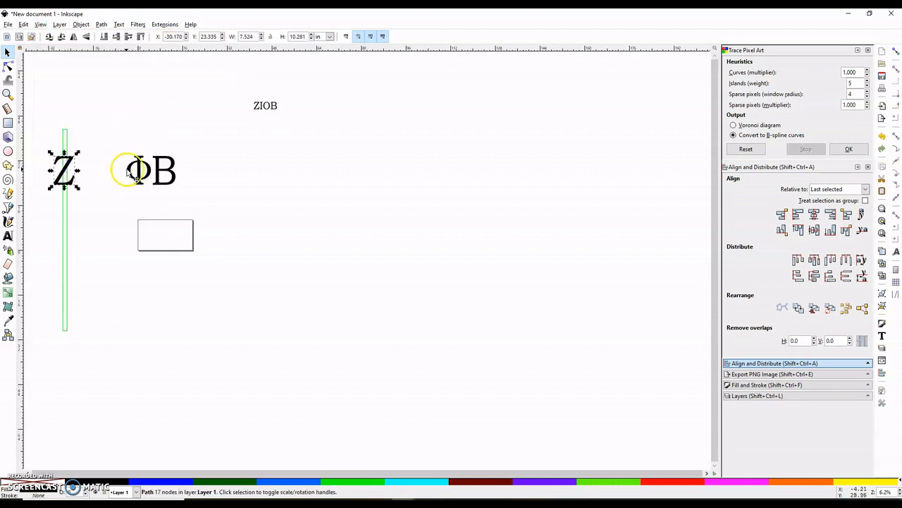
{"action": "left_click_drag", "start_coordinate": [134, 169], "coordinate": [65, 203]}
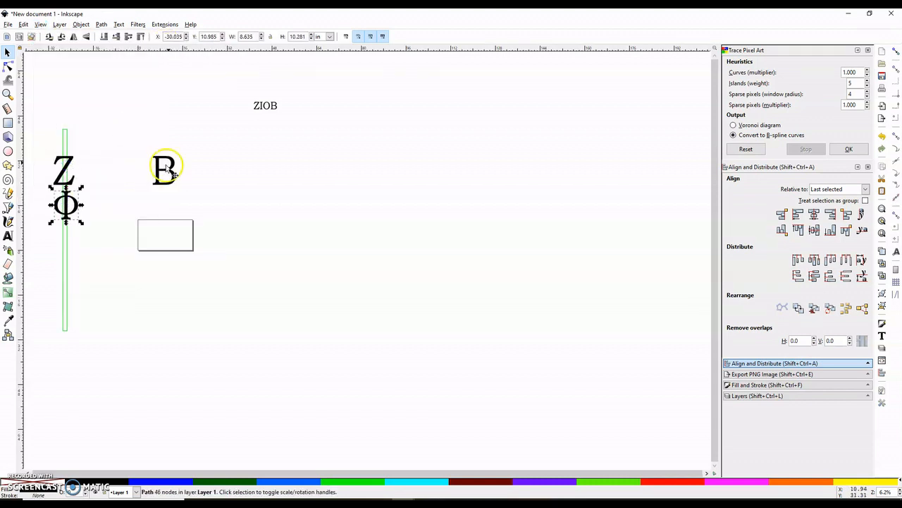
{"action": "left_click_drag", "start_coordinate": [171, 169], "coordinate": [76, 235]}
{"action": "left_click", "coordinate": [36, 127]}
{"action": "left_click_drag", "start_coordinate": [38, 141], "coordinate": [105, 268]}
{"action": "left_click", "coordinate": [57, 59]}
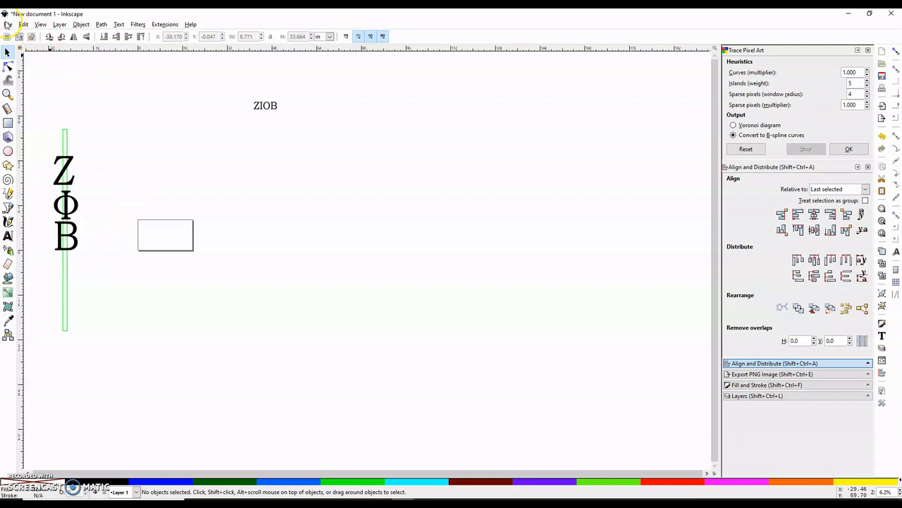
Step: Import the Zeta Phi Beta dove PNG from the Zeta folder as an embedded image with DPI from file
{"action": "left_click", "coordinate": [9, 24]}
{"action": "left_click", "coordinate": [33, 119]}
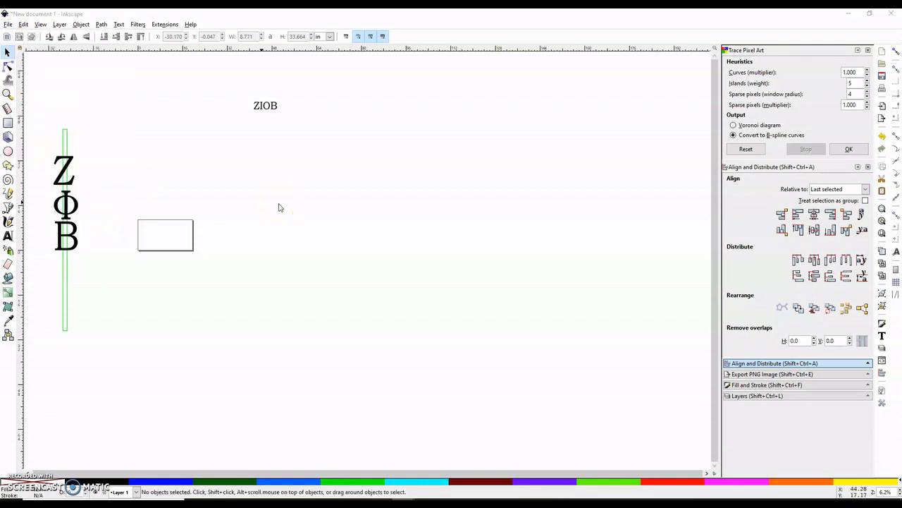
{"action": "left_click", "coordinate": [88, 83]}
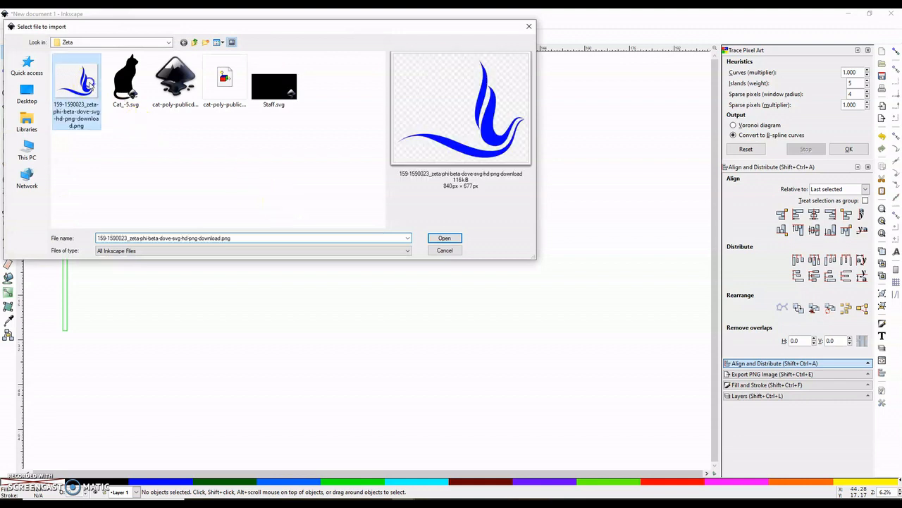
{"action": "left_click", "coordinate": [454, 237]}
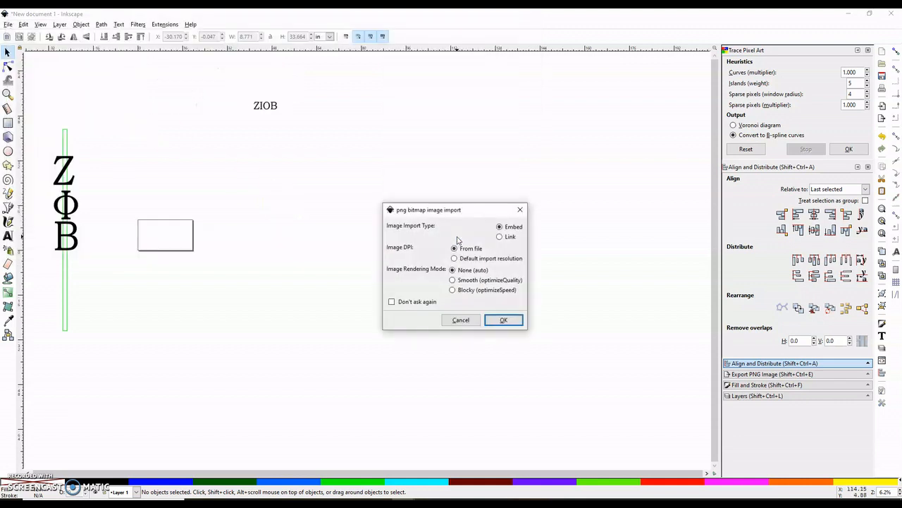
{"action": "left_click", "coordinate": [504, 320]}
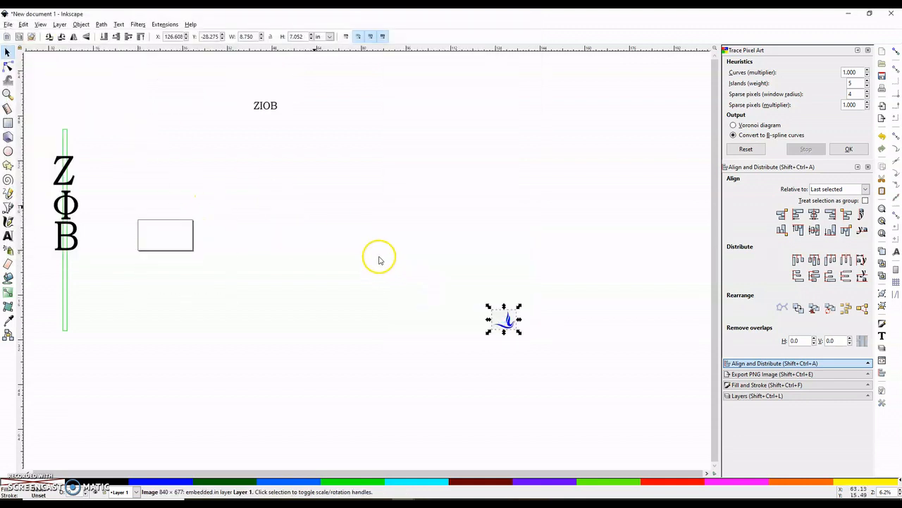
Step: Import Cat_-5.svg from the Zeta folder and place the cat below the ZIOB text
{"action": "left_click", "coordinate": [8, 25]}
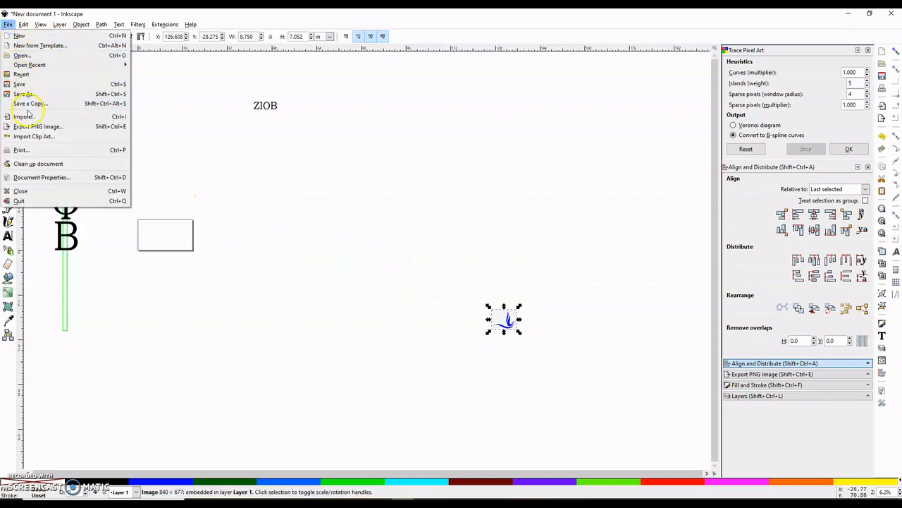
{"action": "left_click", "coordinate": [329, 213]}
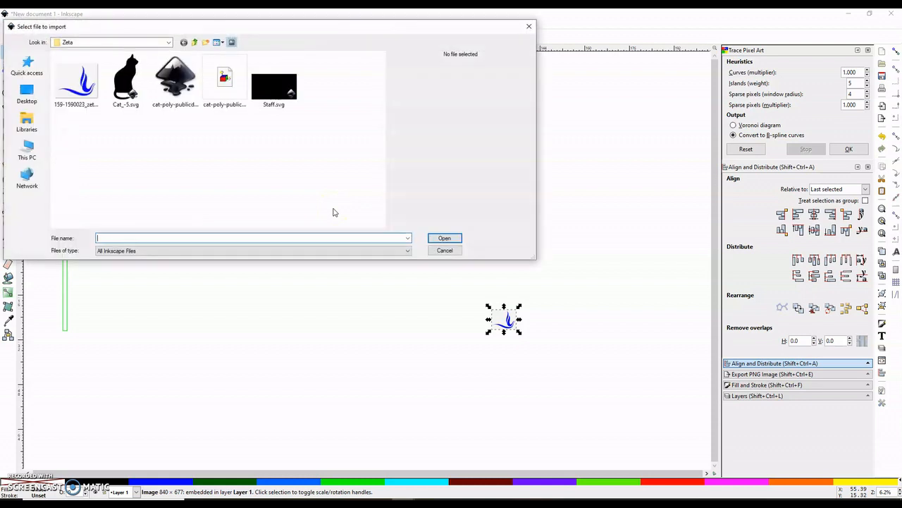
{"action": "left_click", "coordinate": [127, 81]}
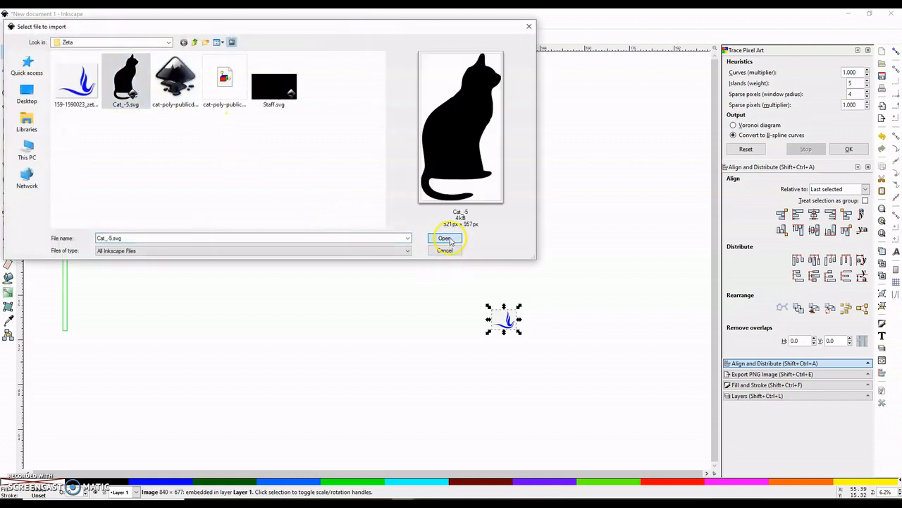
{"action": "left_click", "coordinate": [446, 238]}
{"action": "left_click_drag", "start_coordinate": [450, 241], "coordinate": [274, 172]}
Step: Move the cat just above the page and the dove image between the staff's letter B and the page
{"action": "left_click_drag", "start_coordinate": [504, 319], "coordinate": [143, 284]}
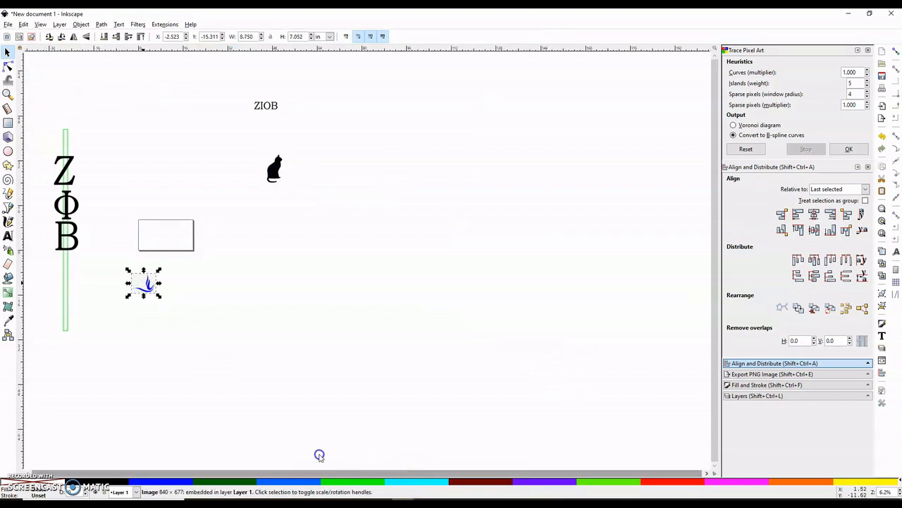
{"action": "scroll", "coordinate": [236, 346], "scroll_direction": "up", "scroll_amount": 2}
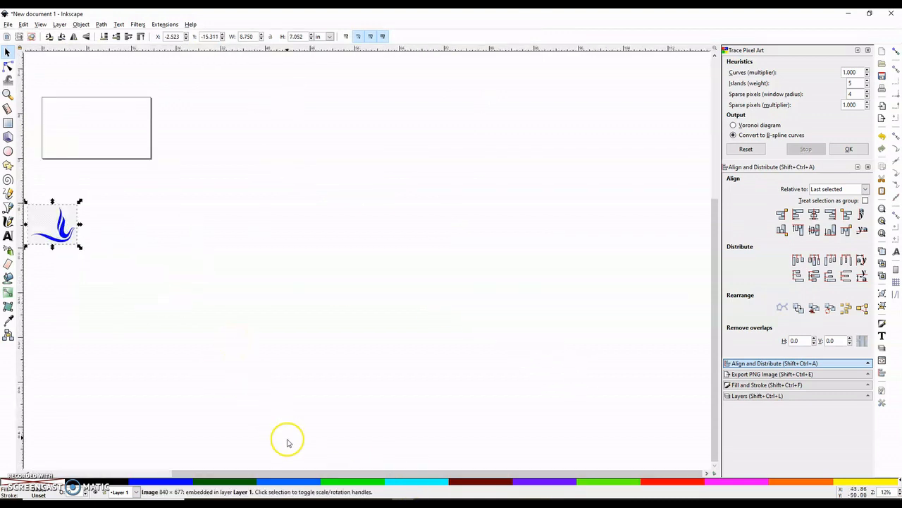
{"action": "left_click_drag", "start_coordinate": [289, 471], "coordinate": [104, 435]}
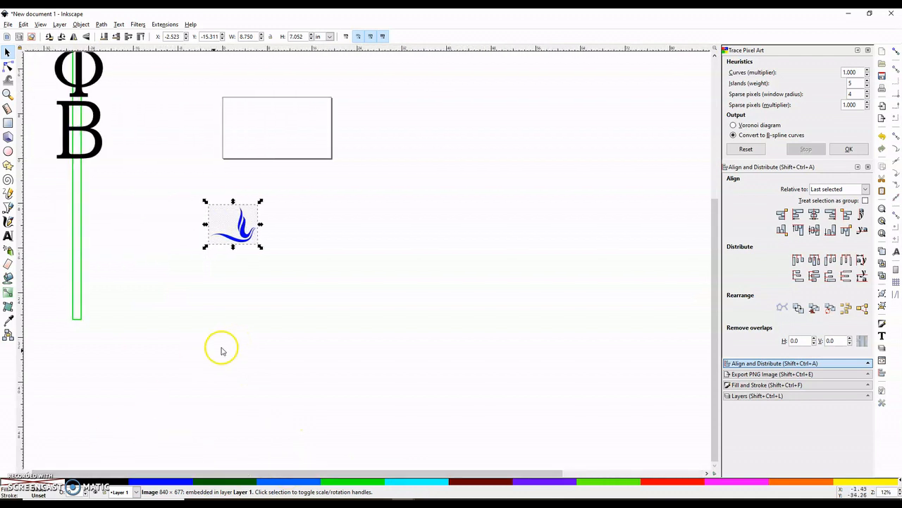
{"action": "scroll", "coordinate": [221, 346], "scroll_direction": "up", "scroll_amount": 3}
{"action": "left_click_drag", "start_coordinate": [491, 102], "coordinate": [232, 148]}
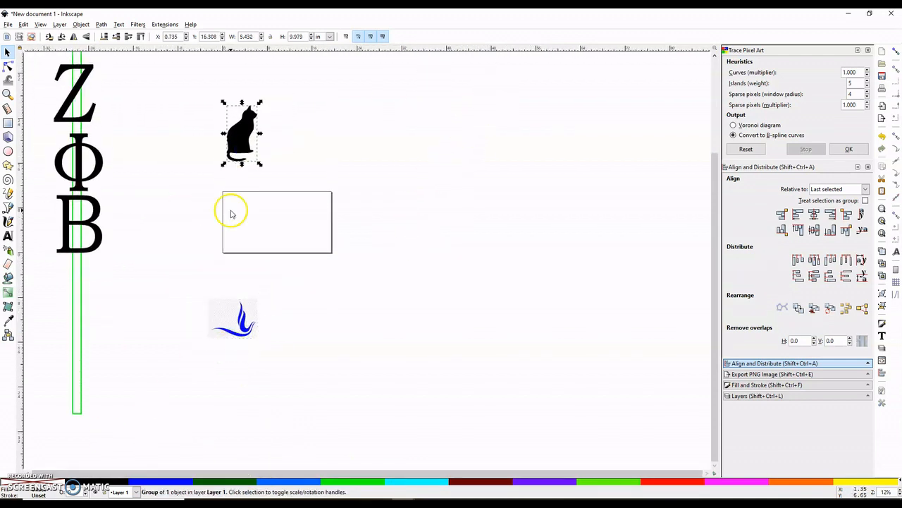
{"action": "left_click_drag", "start_coordinate": [229, 335], "coordinate": [174, 248]}
Step: Examine the dove image's curved edges and checkered background up close
{"action": "scroll", "coordinate": [162, 276], "scroll_direction": "up", "scroll_amount": 6}
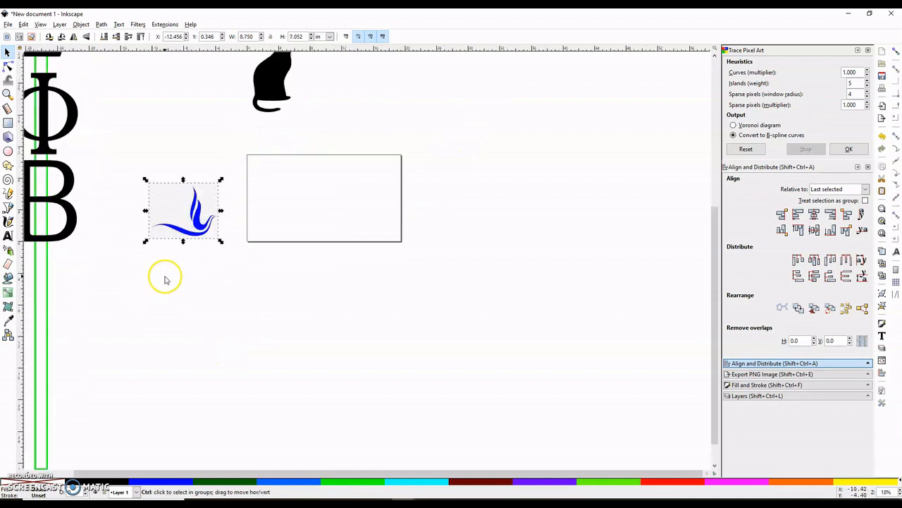
{"action": "scroll", "coordinate": [252, 307], "scroll_direction": "up", "scroll_amount": 5}
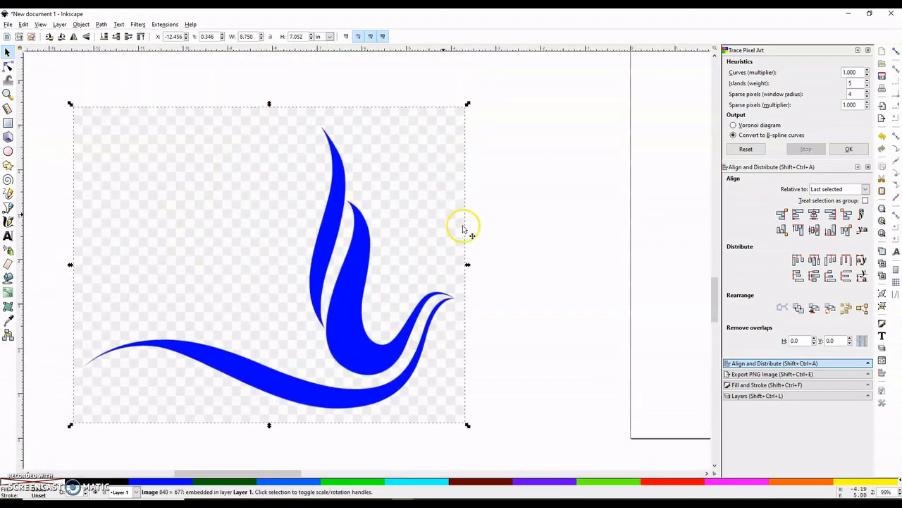
{"action": "scroll", "coordinate": [372, 263], "scroll_direction": "down", "scroll_amount": 3}
{"action": "scroll", "coordinate": [414, 269], "scroll_direction": "up", "scroll_amount": 1}
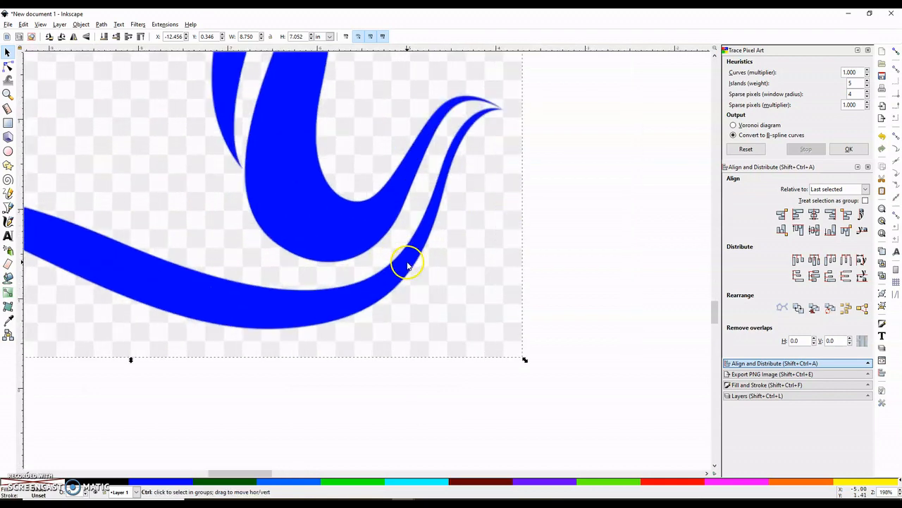
Step: Open Trace Bitmap for the selected dove image and refresh its live preview with the Colors multiple-scan mode
{"action": "scroll", "coordinate": [407, 265], "scroll_direction": "down", "scroll_amount": 2}
{"action": "scroll", "coordinate": [416, 271], "scroll_direction": "up", "scroll_amount": 1}
{"action": "scroll", "coordinate": [413, 267], "scroll_direction": "down", "scroll_amount": 1}
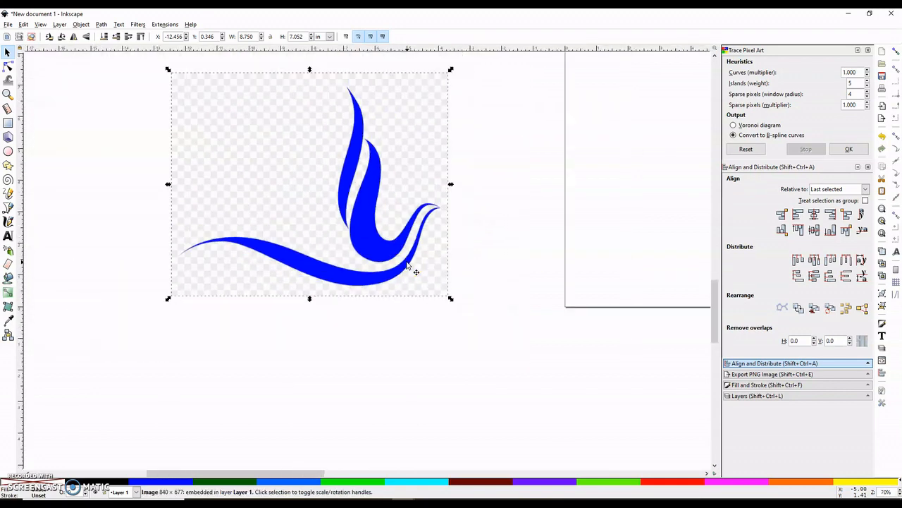
{"action": "scroll", "coordinate": [404, 248], "scroll_direction": "up", "scroll_amount": 2}
{"action": "left_click_drag", "start_coordinate": [351, 299], "coordinate": [345, 301]}
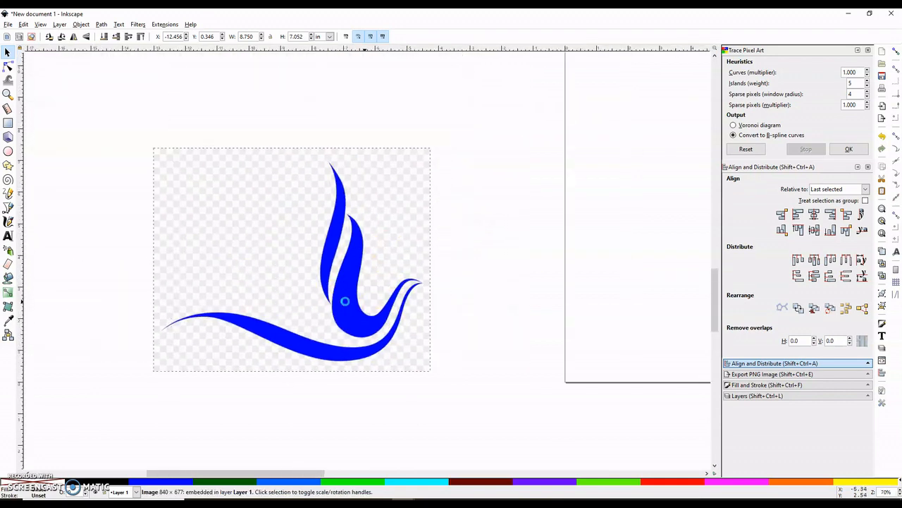
{"action": "left_click", "coordinate": [101, 28]}
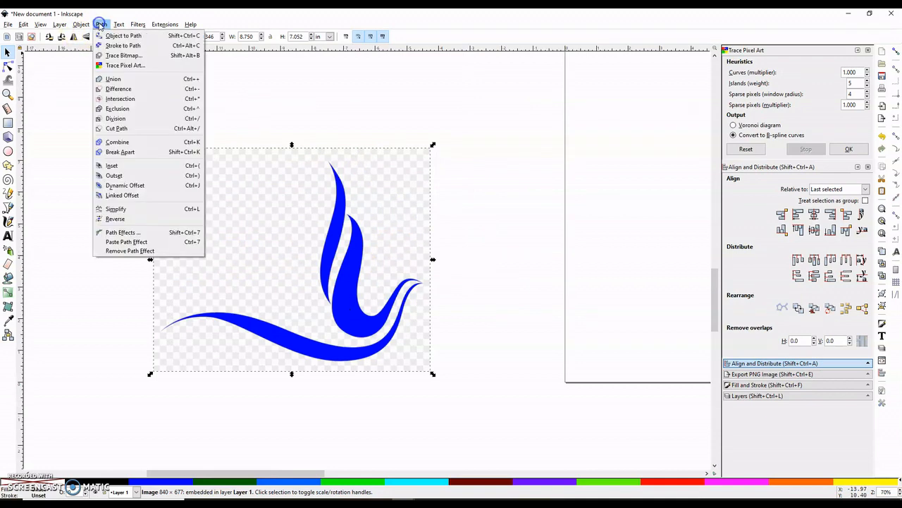
{"action": "left_click", "coordinate": [111, 56]}
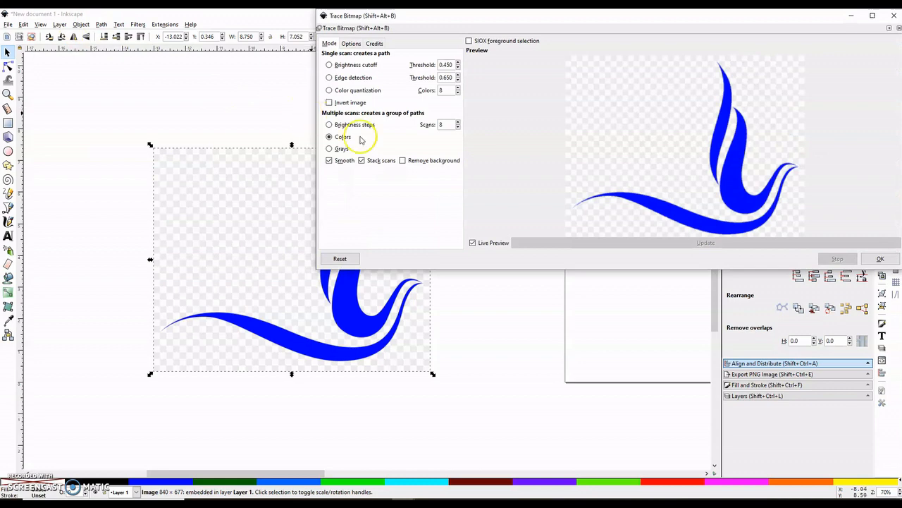
{"action": "left_click", "coordinate": [473, 243]}
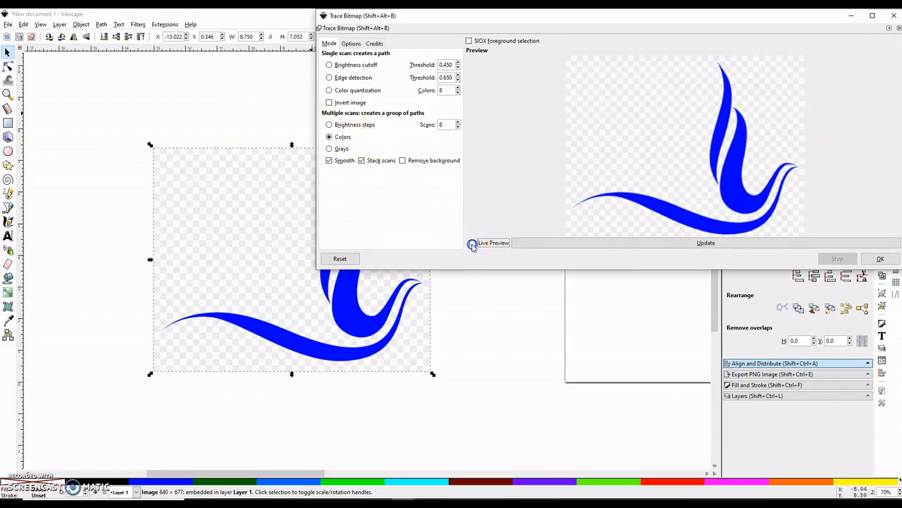
{"action": "left_click", "coordinate": [472, 243]}
{"action": "left_click", "coordinate": [473, 243]}
{"action": "left_click", "coordinate": [472, 244]}
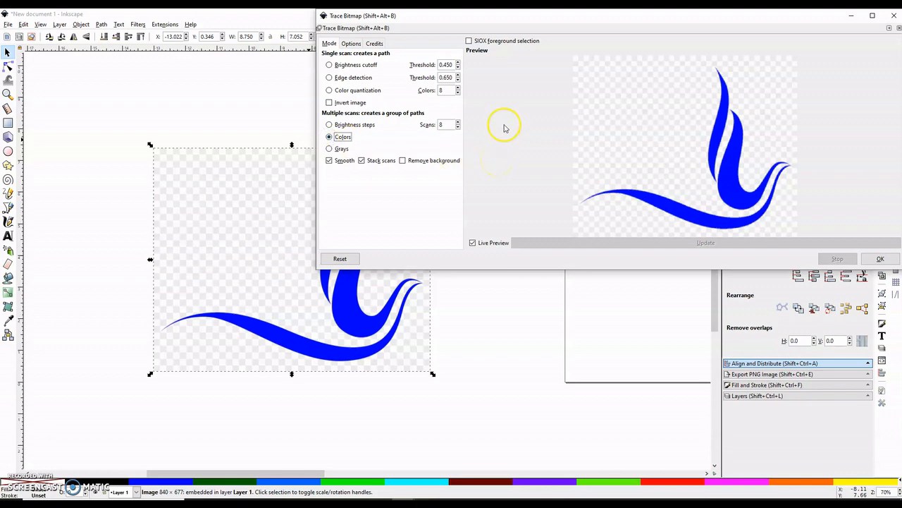
Step: Trace the dove image into a group of paths using eight smoothed, stacked colour scans, and close the trace dialog
{"action": "left_click_drag", "start_coordinate": [565, 17], "coordinate": [545, 24]}
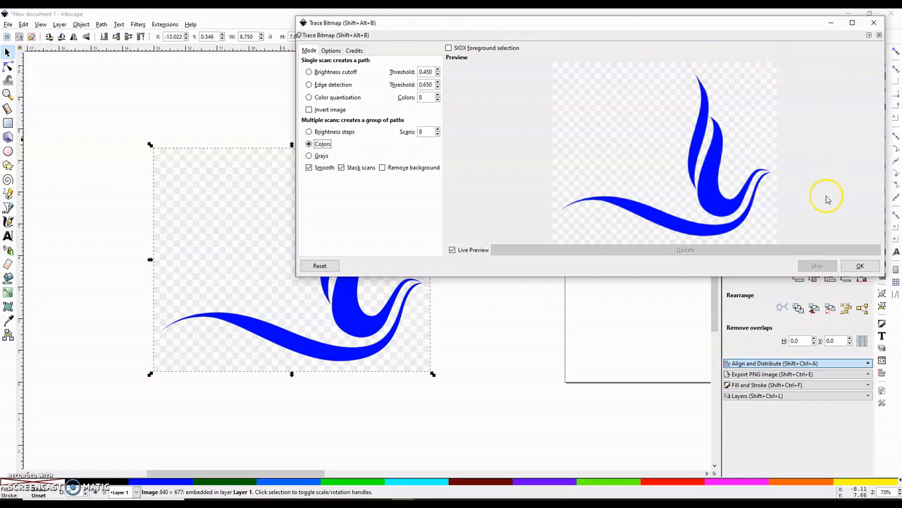
{"action": "left_click", "coordinate": [860, 265]}
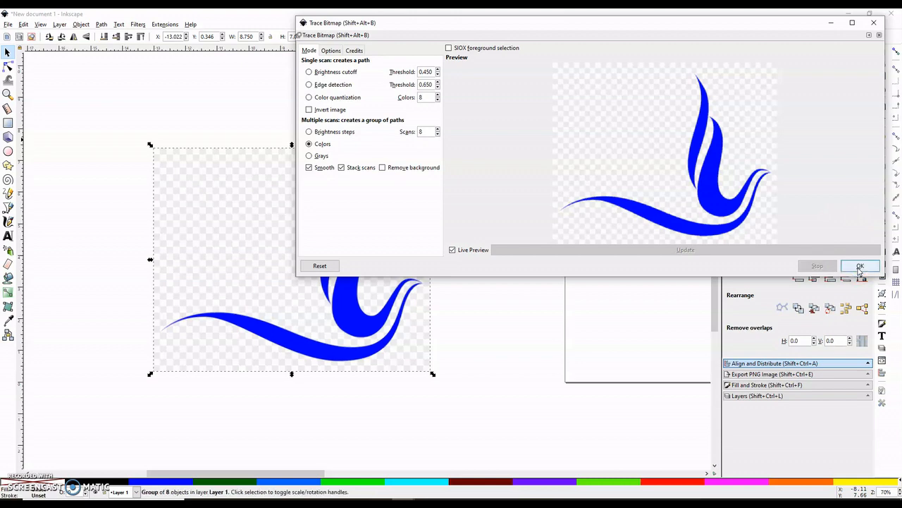
{"action": "left_click", "coordinate": [859, 272]}
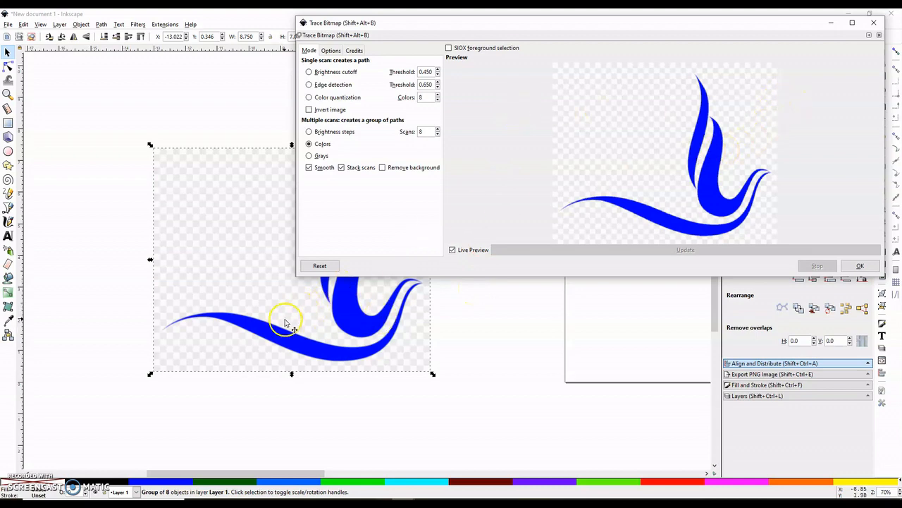
{"action": "left_click", "coordinate": [877, 23]}
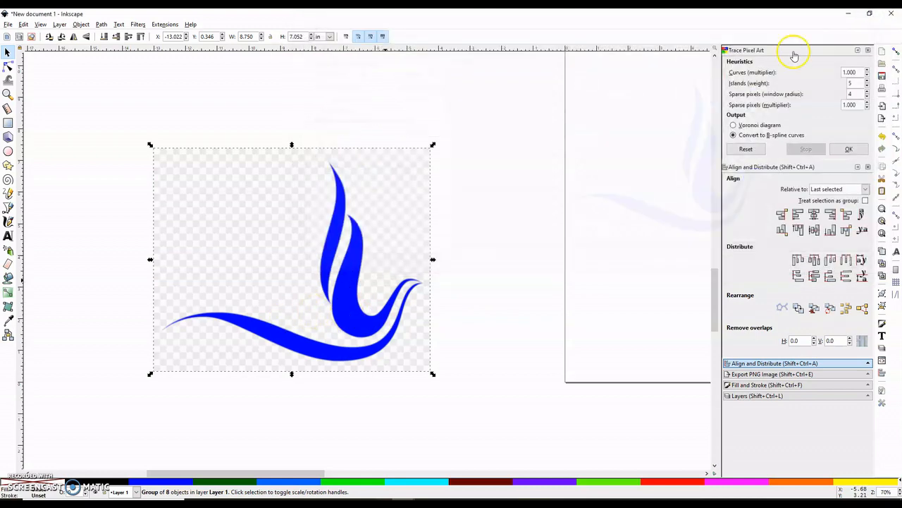
Step: Place the traced dove group just to the right of the original image and ungroup it into separate paths
{"action": "mouse_move", "coordinate": [237, 252]}
{"action": "left_mouse_down"}
{"action": "mouse_move", "coordinate": [390, 273]}
{"action": "mouse_move", "coordinate": [527, 255]}
{"action": "left_mouse_up"}
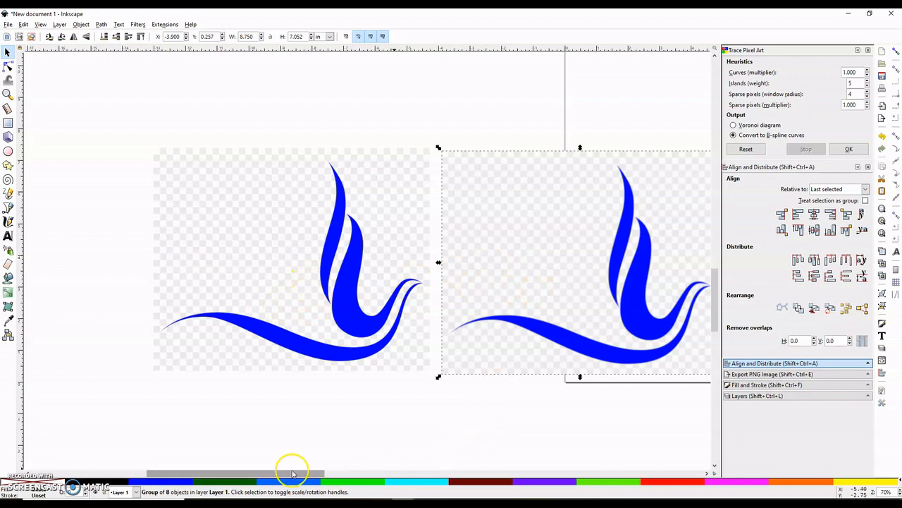
{"action": "left_click_drag", "start_coordinate": [292, 472], "coordinate": [315, 472]}
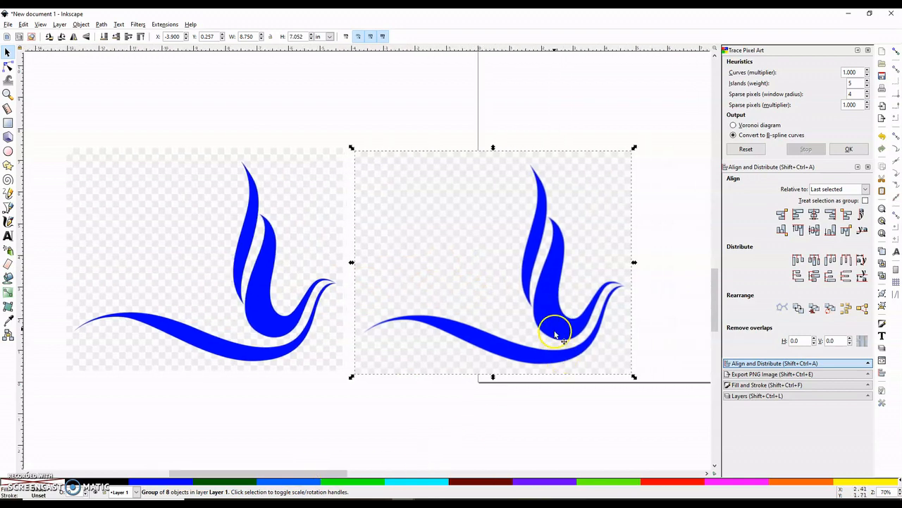
{"action": "left_click_drag", "start_coordinate": [556, 337], "coordinate": [564, 336]}
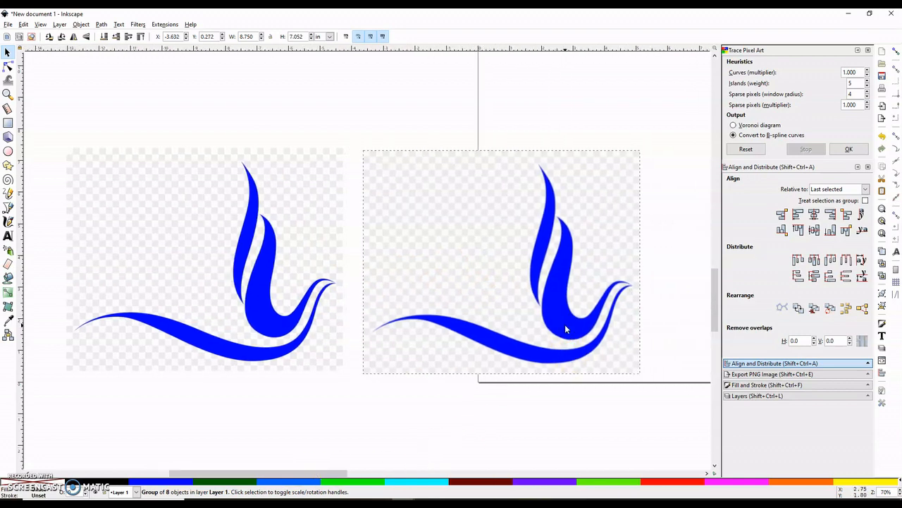
{"action": "left_click", "coordinate": [885, 304]}
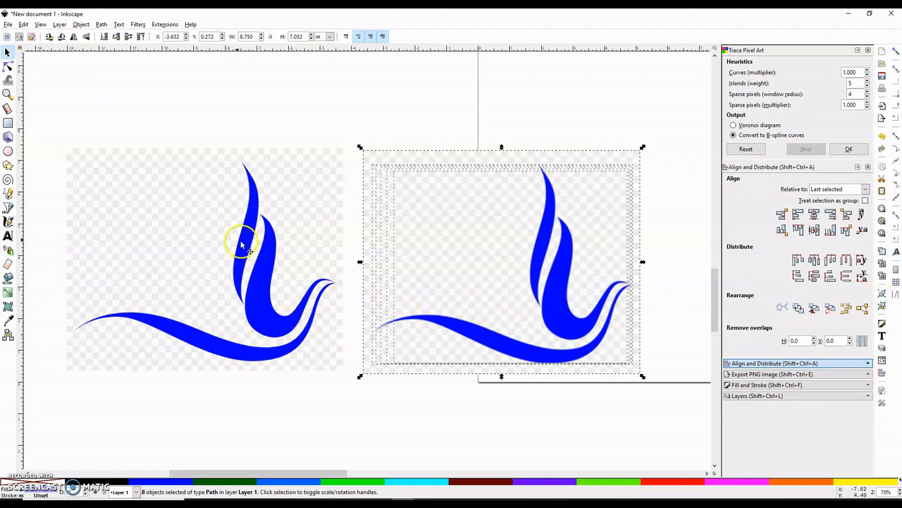
{"action": "left_click", "coordinate": [453, 445]}
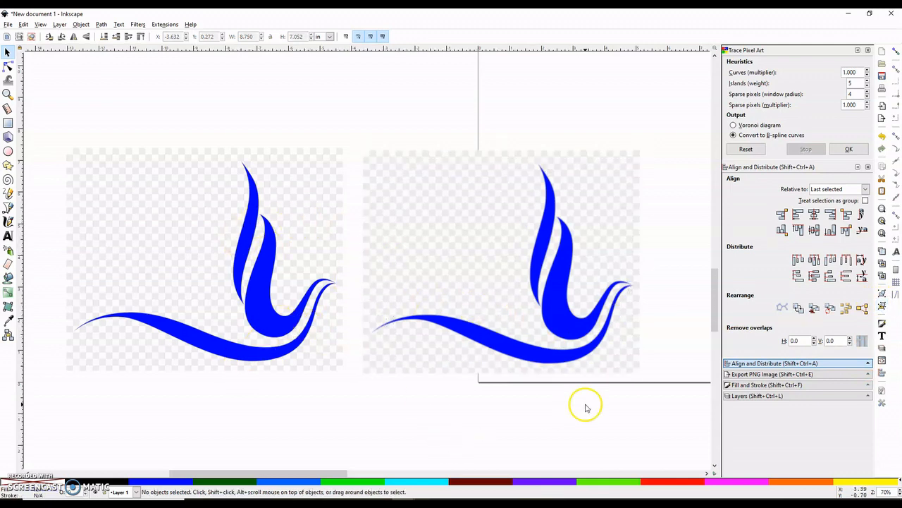
Step: Pull the four darkest dove paths off the traced stack and spread them out below and beside it
{"action": "left_click_drag", "start_coordinate": [564, 316], "coordinate": [552, 383]}
{"action": "scroll", "coordinate": [553, 366], "scroll_direction": "down", "scroll_amount": 2}
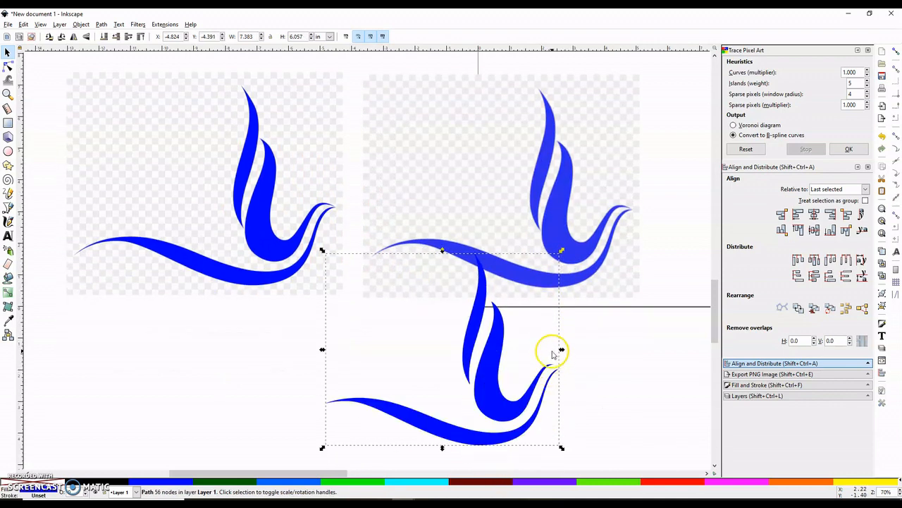
{"action": "left_click_drag", "start_coordinate": [487, 350], "coordinate": [260, 400]}
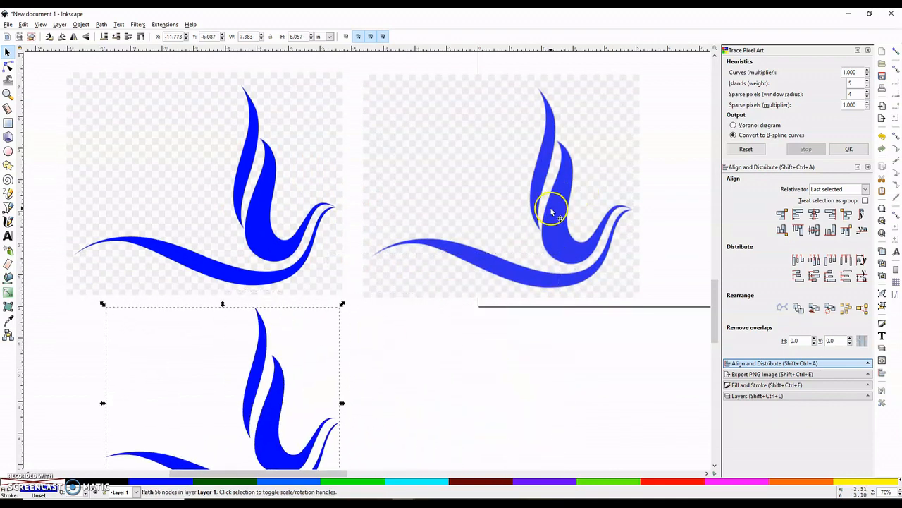
{"action": "left_click_drag", "start_coordinate": [550, 208], "coordinate": [510, 457]}
{"action": "left_click_drag", "start_coordinate": [534, 246], "coordinate": [707, 434]}
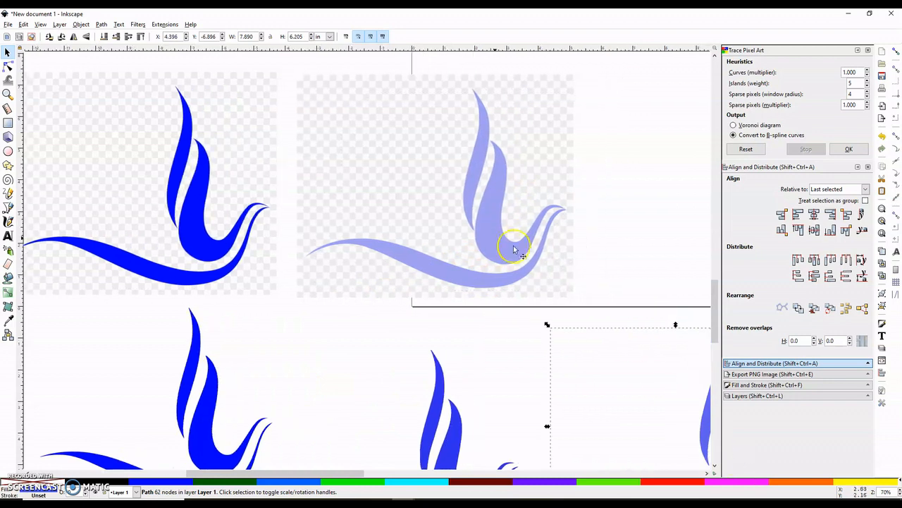
{"action": "left_click_drag", "start_coordinate": [494, 201], "coordinate": [708, 296]}
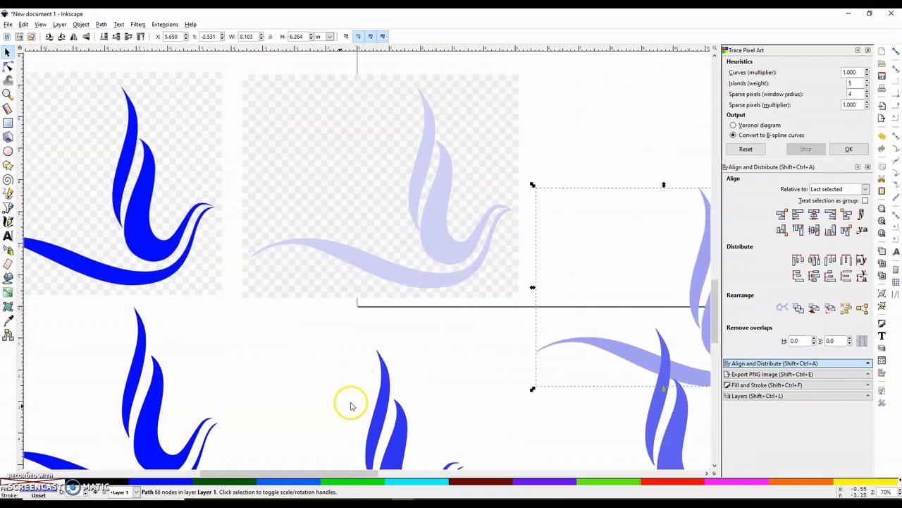
{"action": "scroll", "coordinate": [339, 412], "scroll_direction": "down", "scroll_amount": 1}
{"action": "scroll", "coordinate": [318, 474], "scroll_direction": "right", "scroll_amount": 4}
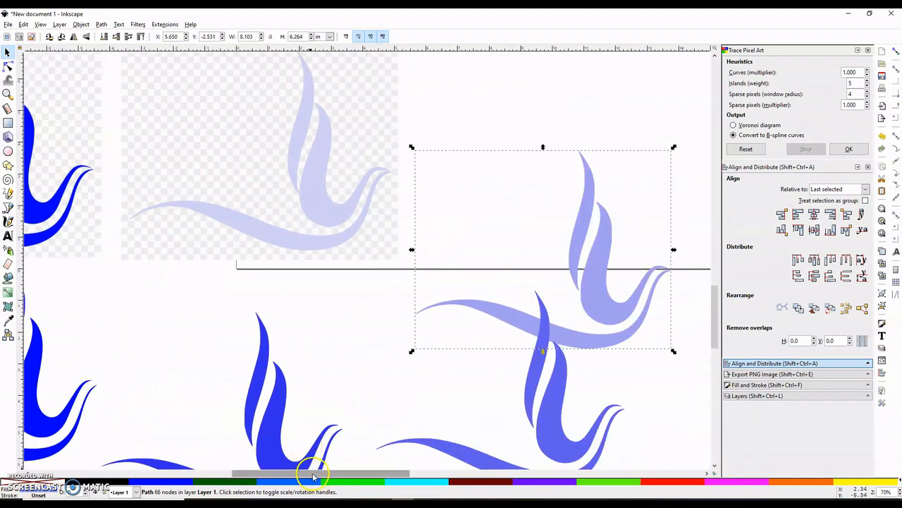
{"action": "scroll", "coordinate": [304, 473], "scroll_direction": "left", "scroll_amount": 6}
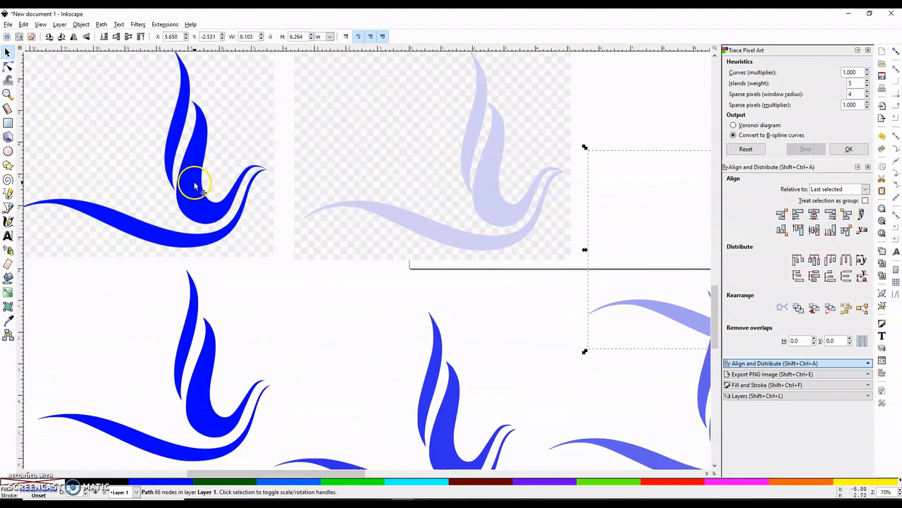
{"action": "left_click", "coordinate": [7, 66]}
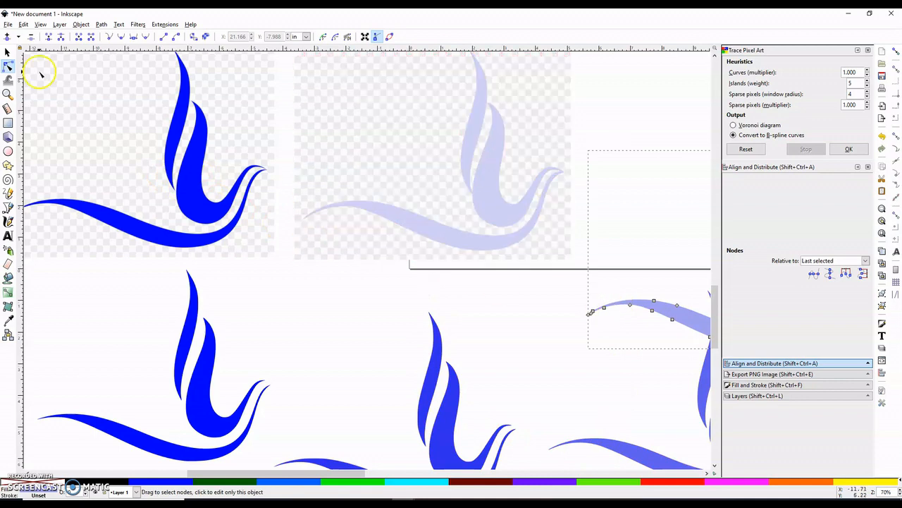
{"action": "left_click", "coordinate": [8, 51]}
{"action": "left_click", "coordinate": [301, 331]}
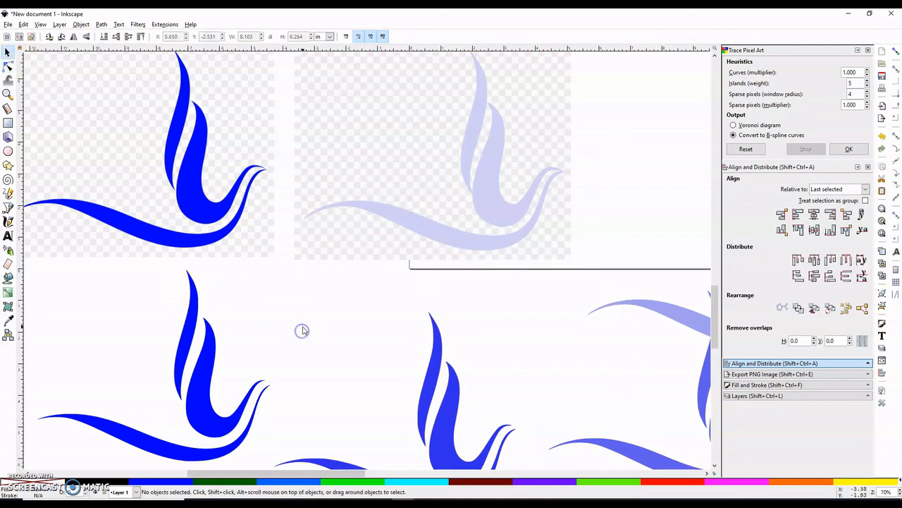
Step: Delete the two darkest traced doves below the original image
{"action": "left_click", "coordinate": [217, 412]}
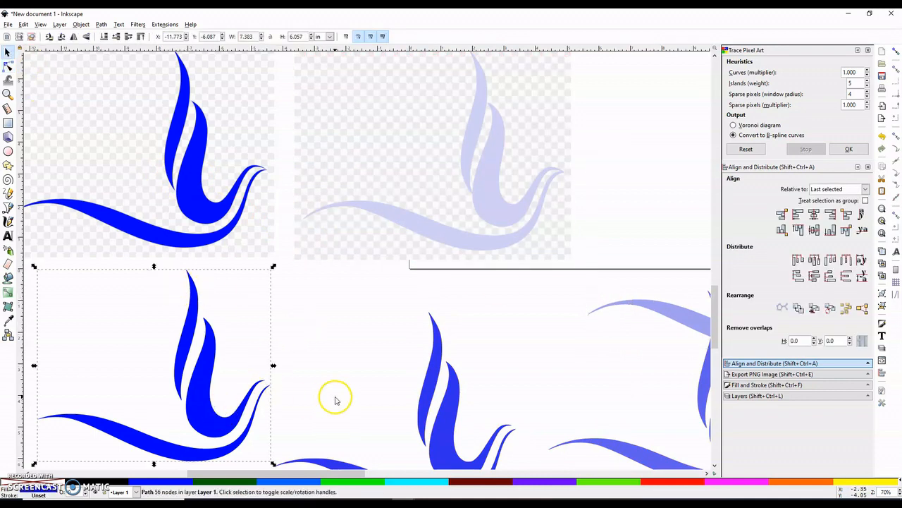
{"action": "scroll", "coordinate": [335, 398], "scroll_direction": "down", "scroll_amount": 2}
{"action": "scroll", "coordinate": [336, 398], "scroll_direction": "down", "scroll_amount": 1}
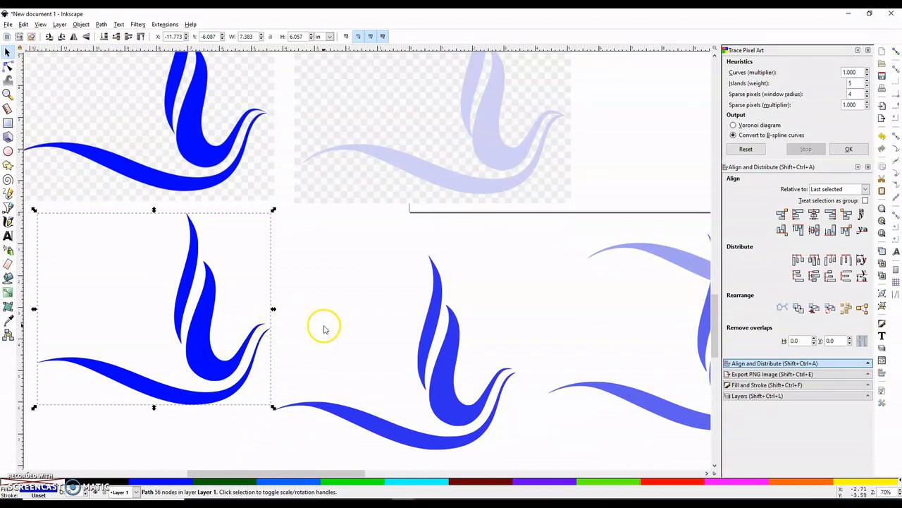
{"action": "key", "text": "Delete"}
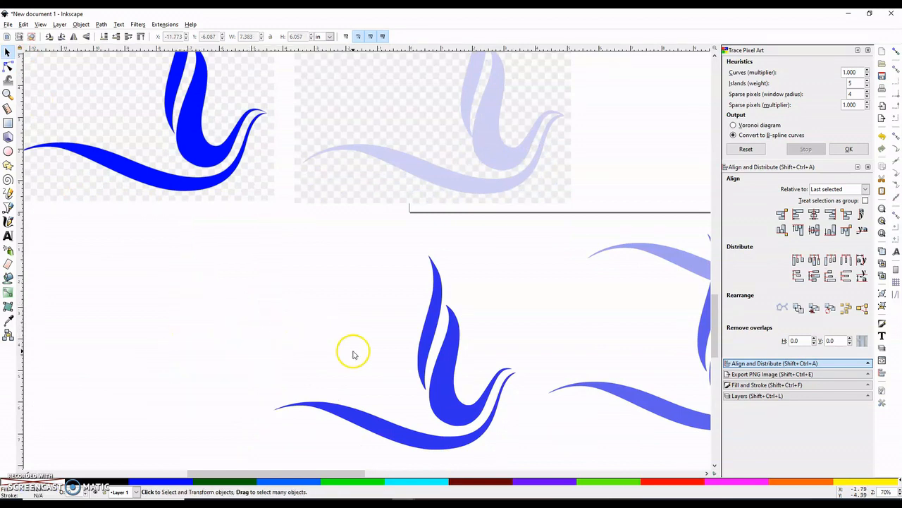
{"action": "left_click", "coordinate": [459, 408]}
{"action": "key", "text": "Delete"}
Step: Line up the remaining traced doves below the images and pull the palest dove and the checkered background path off the stack
{"action": "left_click_drag", "start_coordinate": [348, 473], "coordinate": [375, 473]}
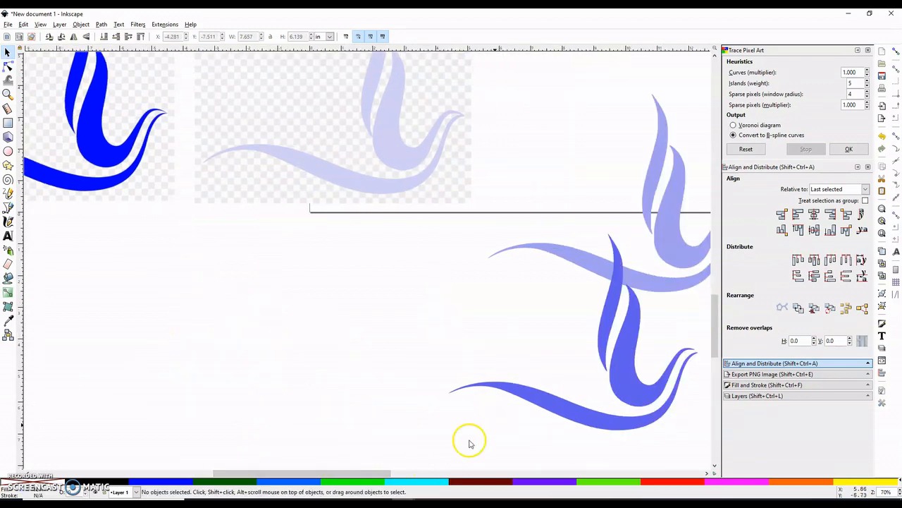
{"action": "left_click_drag", "start_coordinate": [627, 375], "coordinate": [156, 317]}
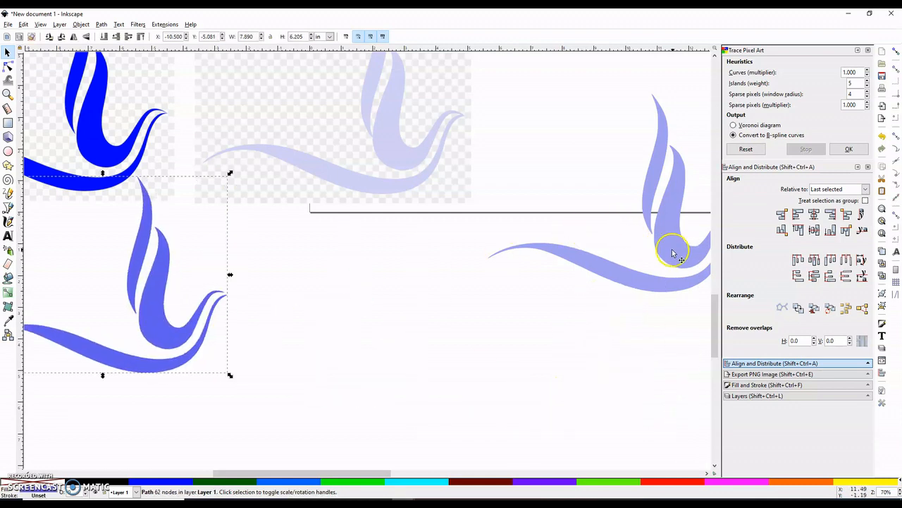
{"action": "left_click_drag", "start_coordinate": [675, 254], "coordinate": [320, 380]}
{"action": "mouse_move", "coordinate": [359, 170]}
{"action": "left_mouse_down"}
{"action": "mouse_move", "coordinate": [429, 207]}
{"action": "mouse_move", "coordinate": [413, 212]}
{"action": "left_mouse_up"}
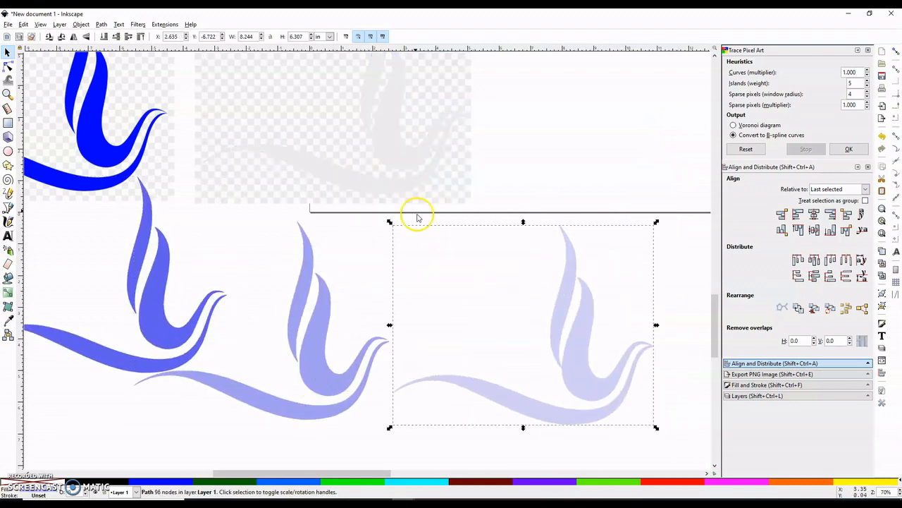
{"action": "left_click", "coordinate": [441, 169]}
{"action": "left_click_drag", "start_coordinate": [441, 169], "coordinate": [605, 218]}
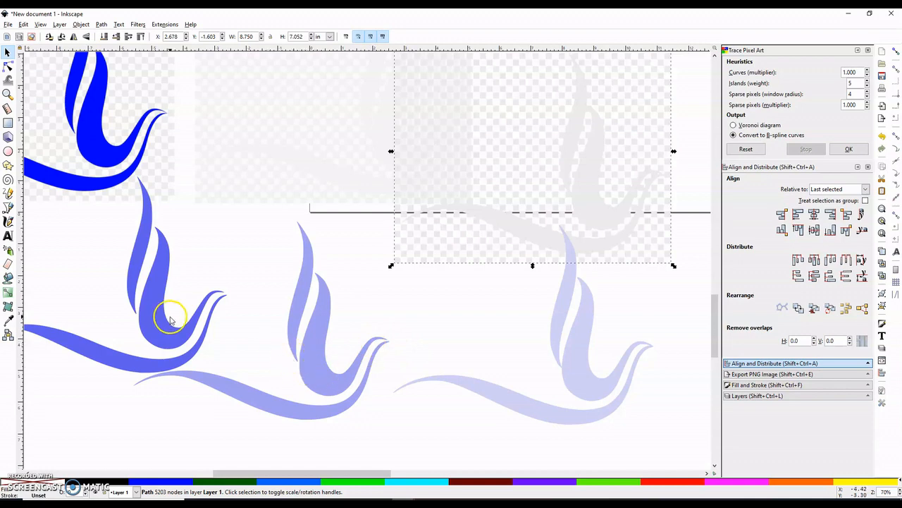
Step: Delete the darkest remaining traced dove and fill the medium-tone dove beside it with solid blue
{"action": "key", "text": "Escape"}
{"action": "left_click", "coordinate": [139, 337]}
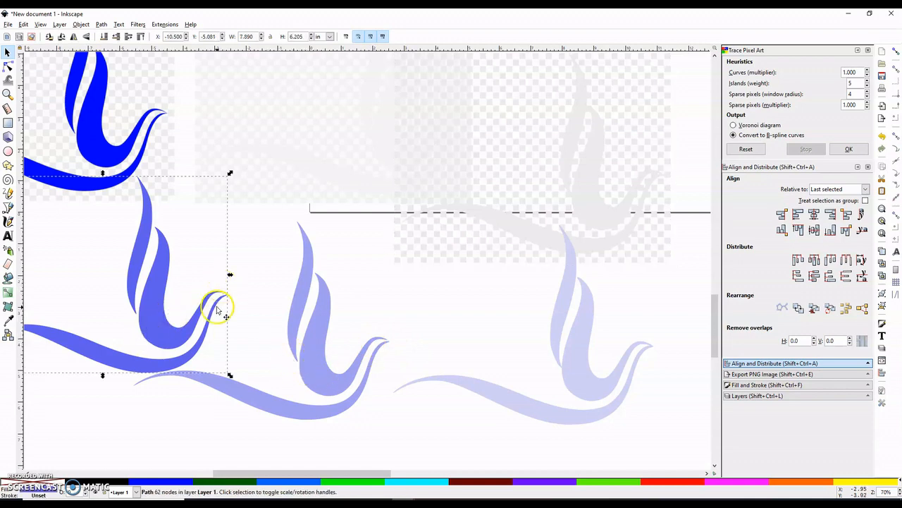
{"action": "left_click_drag", "start_coordinate": [222, 307], "coordinate": [388, 348]}
{"action": "left_click", "coordinate": [389, 348]}
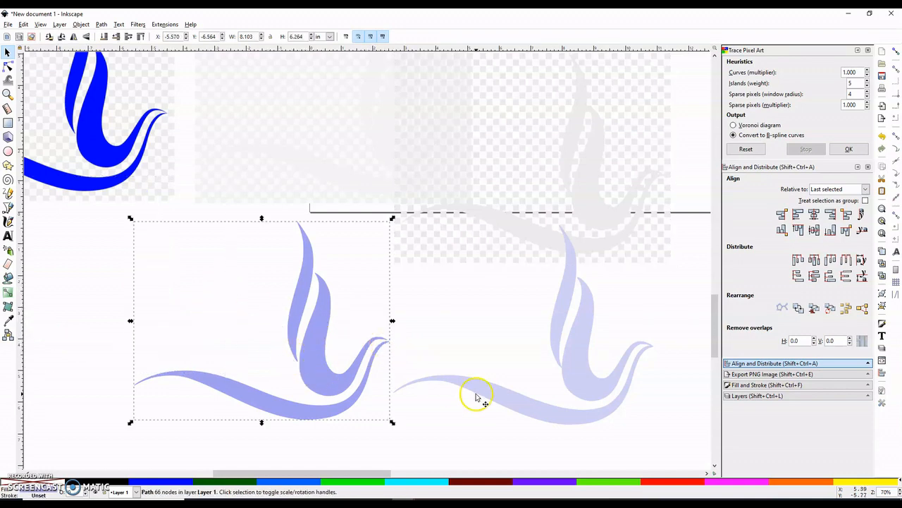
{"action": "left_click", "coordinate": [162, 485]}
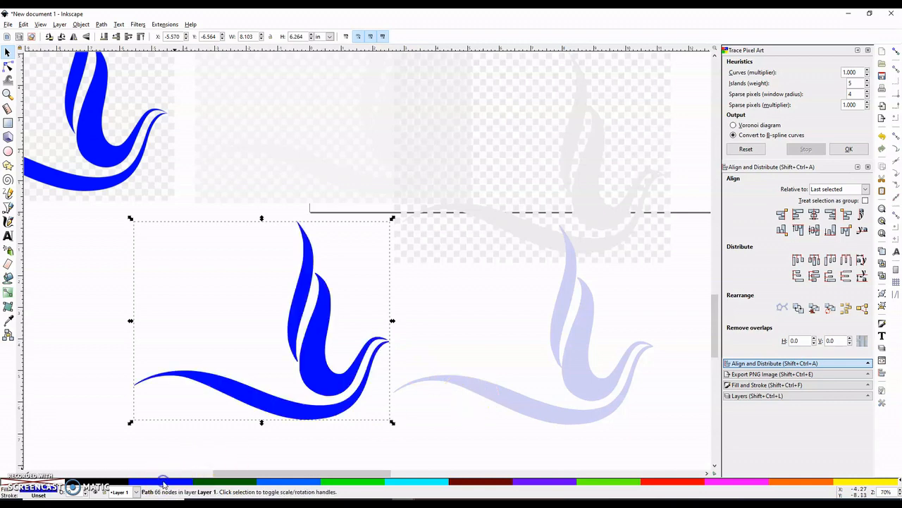
Step: Delete the palest traced dove and the grey checkered background path above it
{"action": "left_click", "coordinate": [636, 350]}
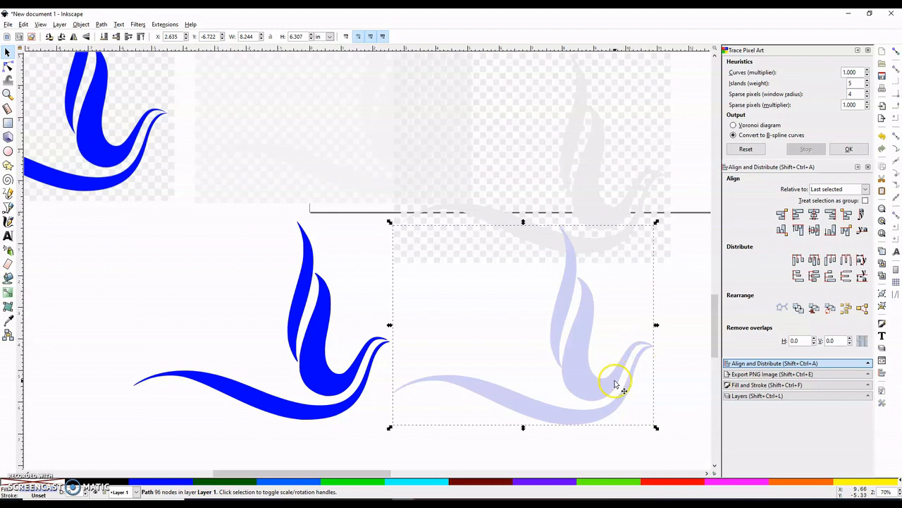
{"action": "key", "text": "Delete"}
{"action": "left_click_drag", "start_coordinate": [599, 268], "coordinate": [600, 338]}
{"action": "key", "text": "Delete"}
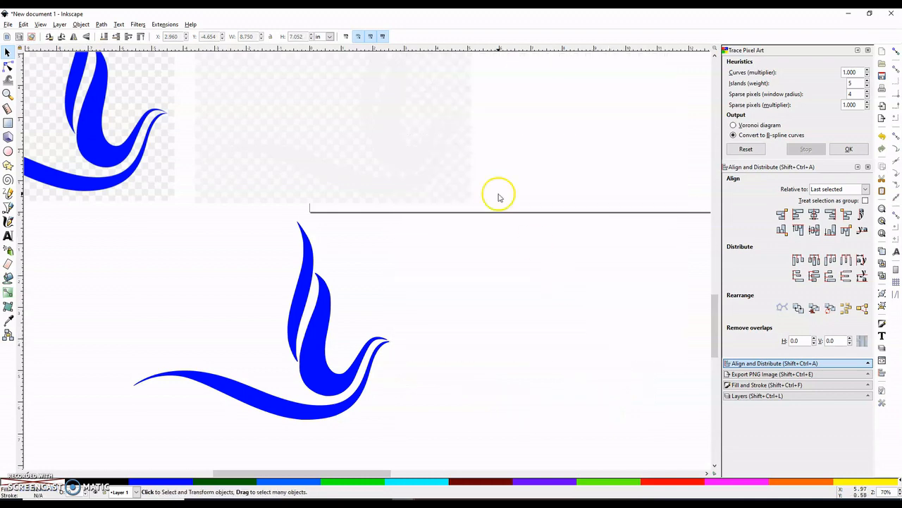
Step: Delete the pale checkered background and the blue dove image on its checkered backing, and move the solid blue dove into the cleared space
{"action": "left_click", "coordinate": [471, 163]}
{"action": "key", "text": "Delete"}
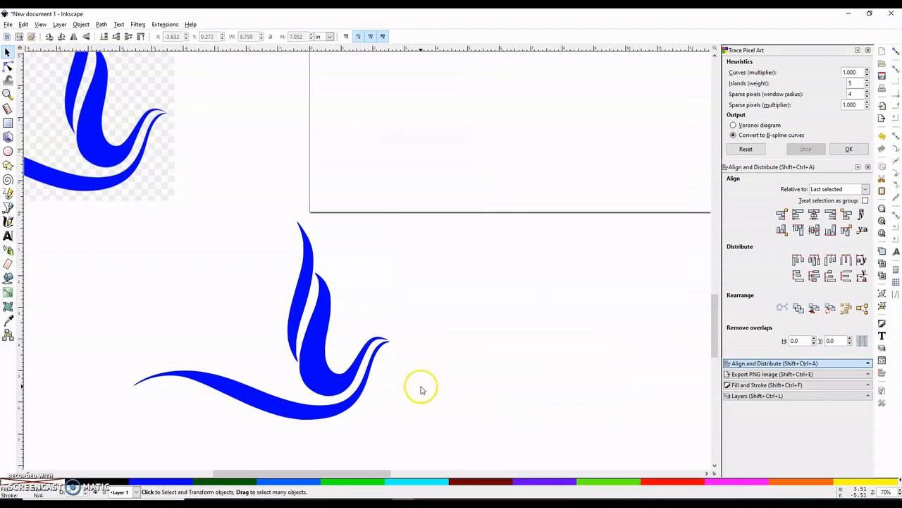
{"action": "mouse_move", "coordinate": [318, 380]}
{"action": "left_mouse_down"}
{"action": "mouse_move", "coordinate": [157, 349]}
{"action": "mouse_move", "coordinate": [140, 383]}
{"action": "left_mouse_up"}
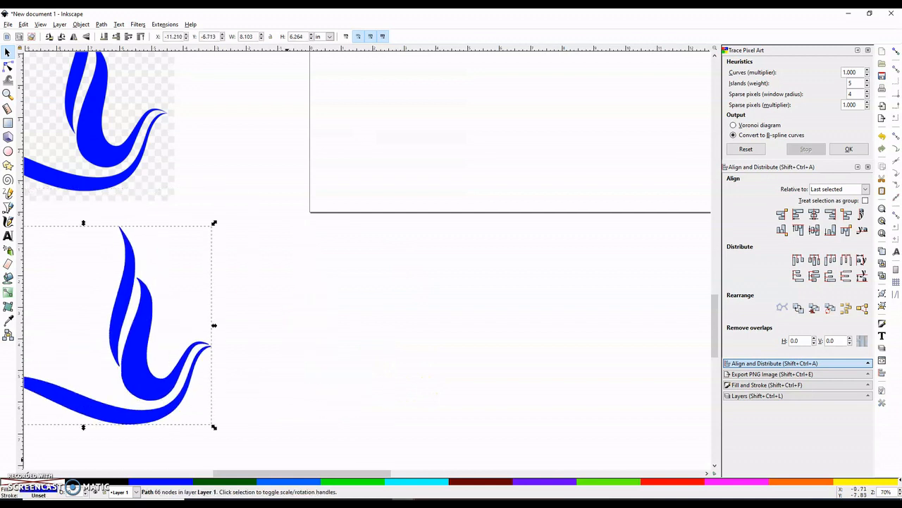
{"action": "left_click_drag", "start_coordinate": [382, 471], "coordinate": [297, 473]}
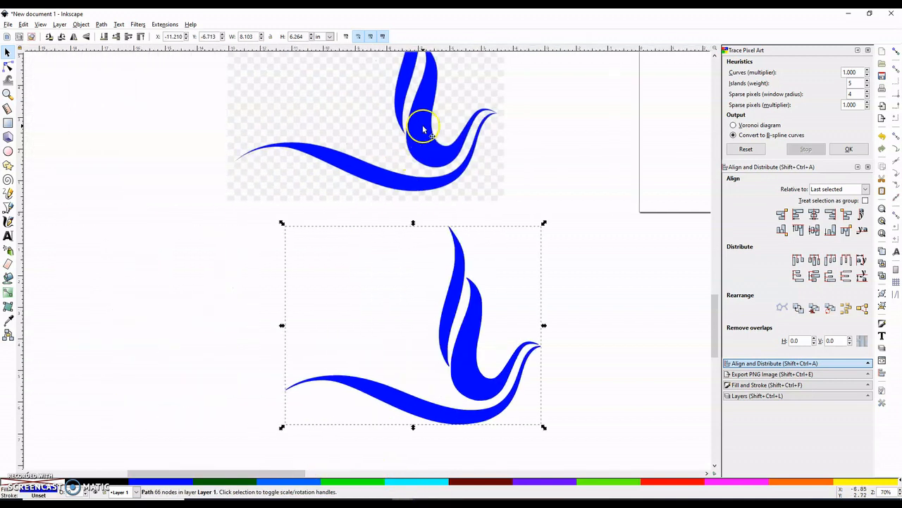
{"action": "left_click", "coordinate": [451, 164]}
{"action": "key", "text": "Delete"}
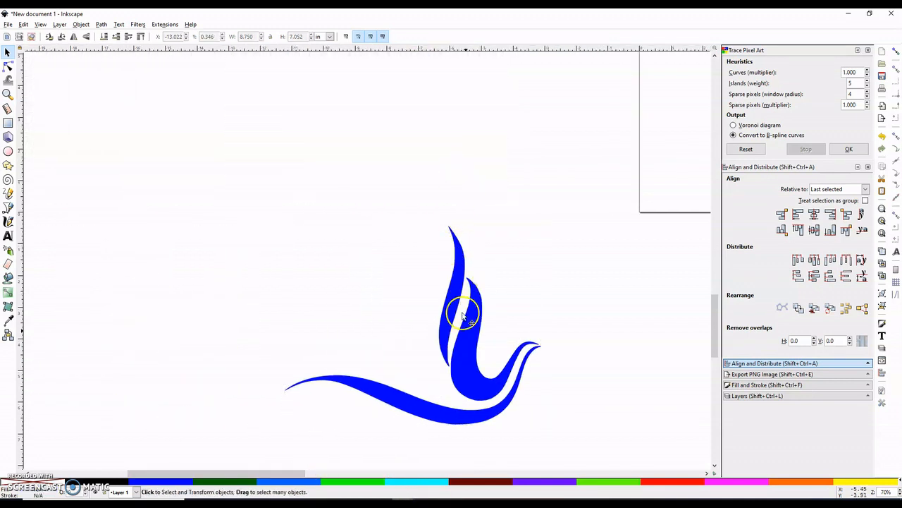
{"action": "mouse_move", "coordinate": [459, 306]}
{"action": "left_mouse_down"}
{"action": "mouse_move", "coordinate": [383, 292]}
{"action": "mouse_move", "coordinate": [381, 204]}
{"action": "left_mouse_up"}
Step: Edit the dove's nodes so the upper beak tip meets the tip of the lower beak curve
{"action": "scroll", "coordinate": [447, 278], "scroll_direction": "up", "scroll_amount": 2, "text": "ctrl"}
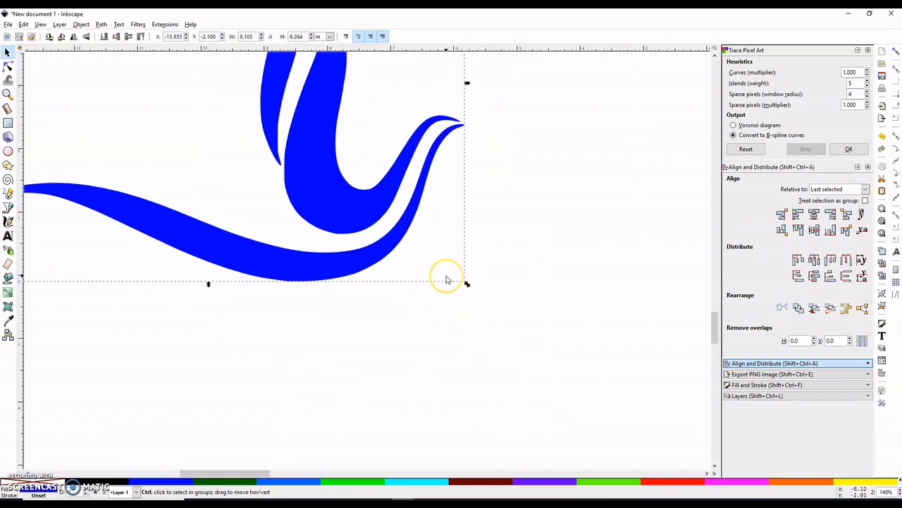
{"action": "scroll", "coordinate": [441, 271], "scroll_direction": "up", "scroll_amount": 3}
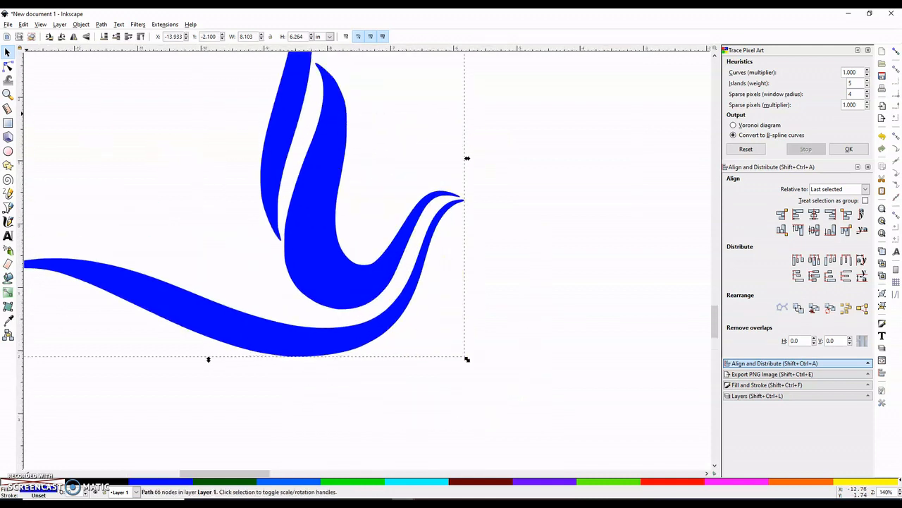
{"action": "left_click", "coordinate": [8, 66]}
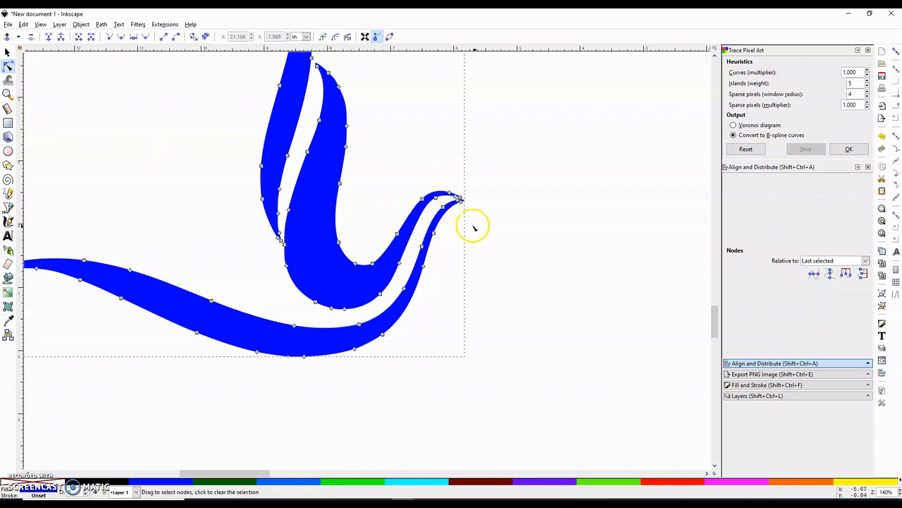
{"action": "scroll", "coordinate": [475, 228], "scroll_direction": "up", "scroll_amount": 2}
{"action": "scroll", "coordinate": [466, 296], "scroll_direction": "up", "scroll_amount": 4, "text": "ctrl"}
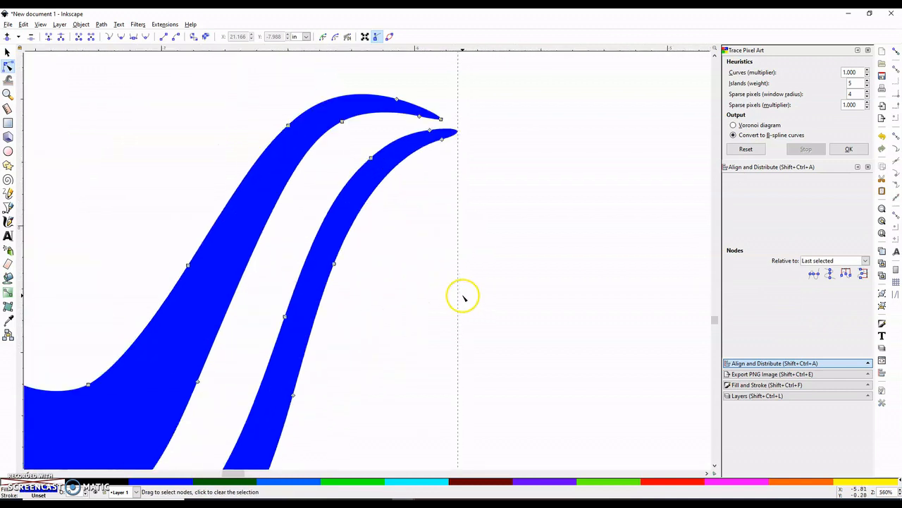
{"action": "left_click", "coordinate": [441, 120]}
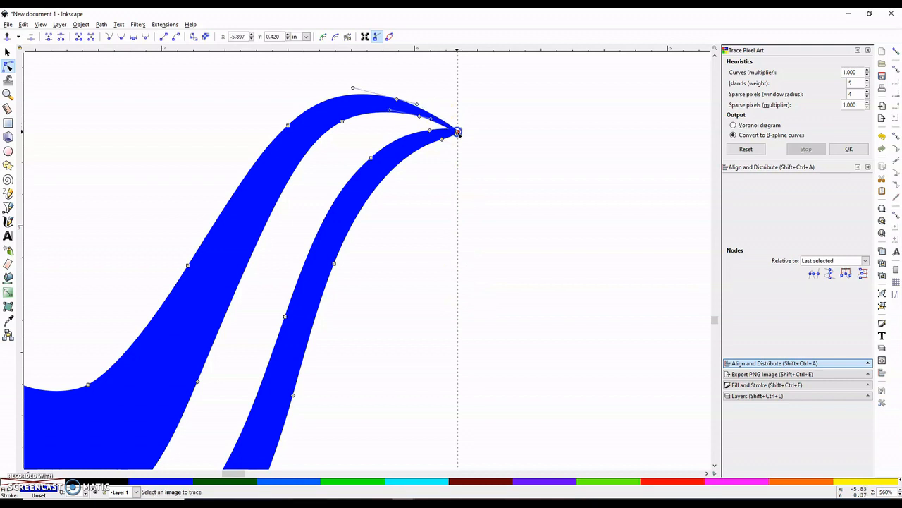
{"action": "left_click_drag", "start_coordinate": [457, 132], "coordinate": [459, 135]}
{"action": "left_click", "coordinate": [504, 160]}
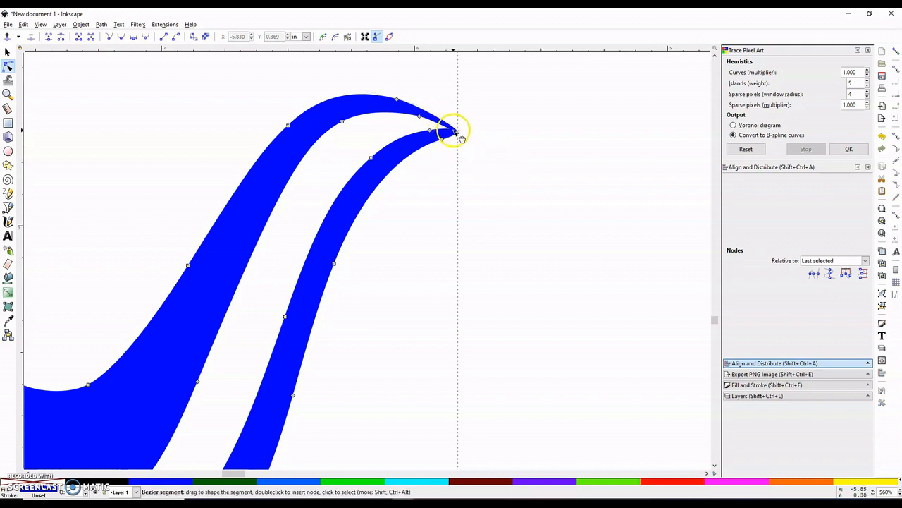
Step: Show the drawing in Outline display mode to work on the overlapping curves at the beak tip
{"action": "left_click", "coordinate": [41, 25]}
{"action": "mouse_move", "coordinate": [51, 45]}
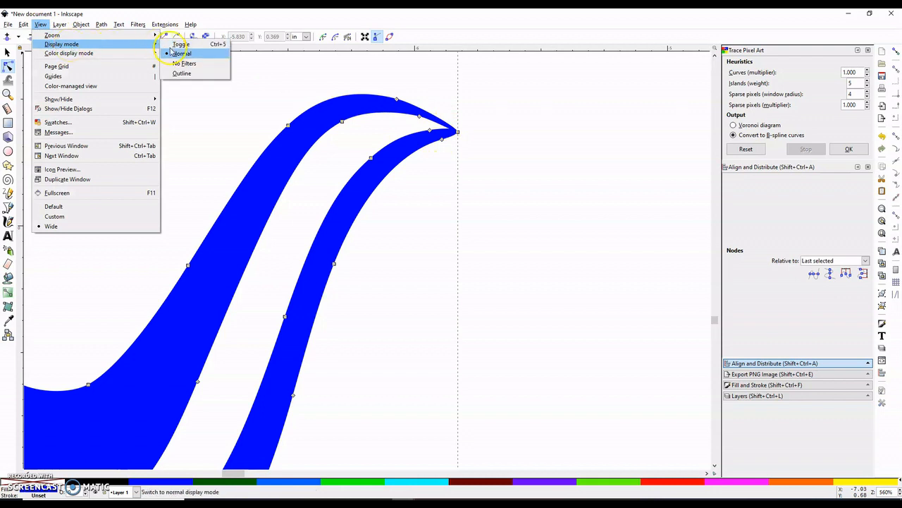
{"action": "left_click", "coordinate": [187, 77]}
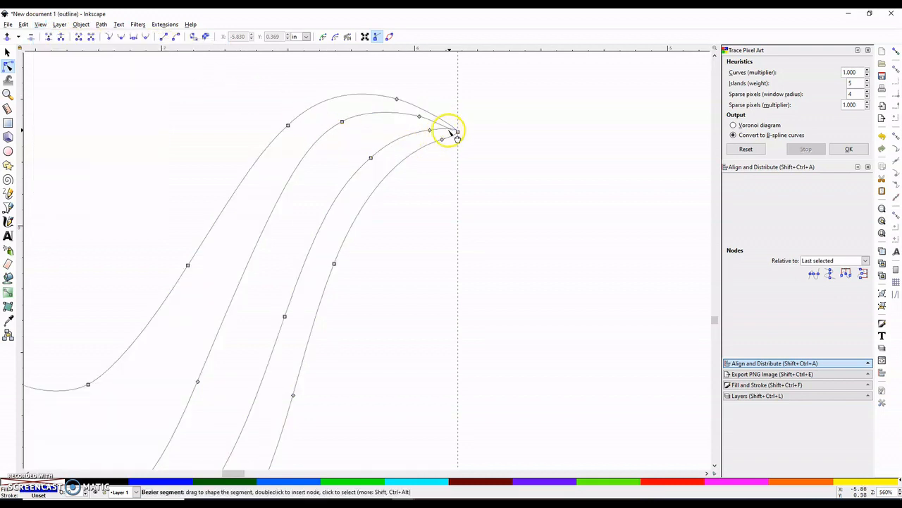
{"action": "scroll", "coordinate": [487, 163], "scroll_direction": "up", "scroll_amount": 4}
{"action": "scroll", "coordinate": [328, 143], "scroll_direction": "up", "scroll_amount": 4}
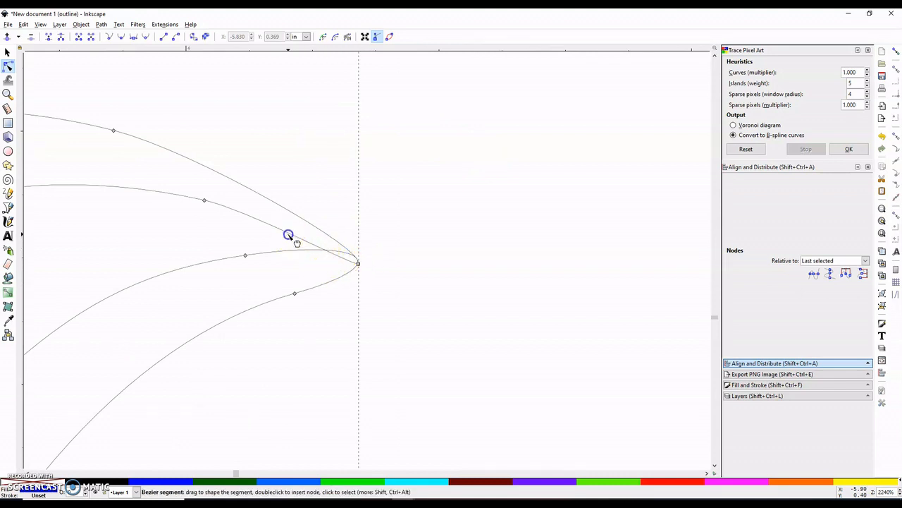
Step: Reshape the inner curve of the upper beak near the tip and make its node auto-smooth
{"action": "left_click_drag", "start_coordinate": [289, 235], "coordinate": [286, 236]}
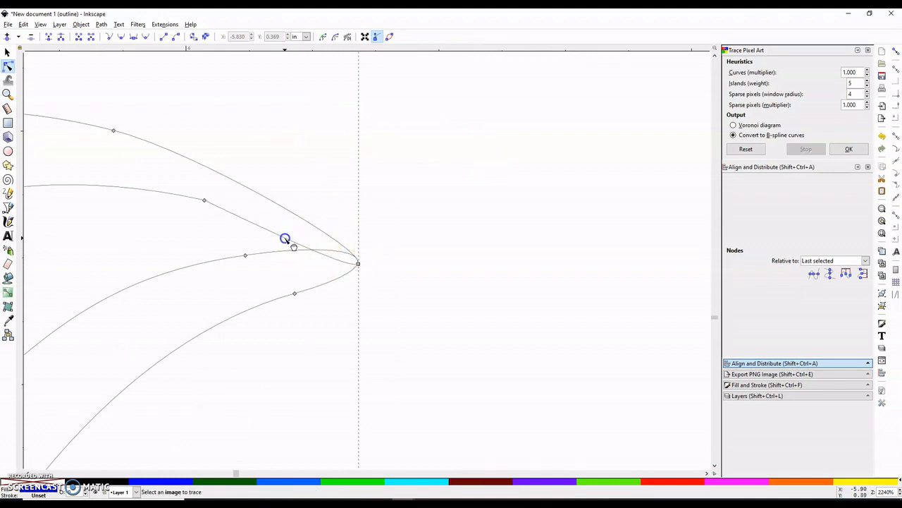
{"action": "left_click", "coordinate": [205, 201]}
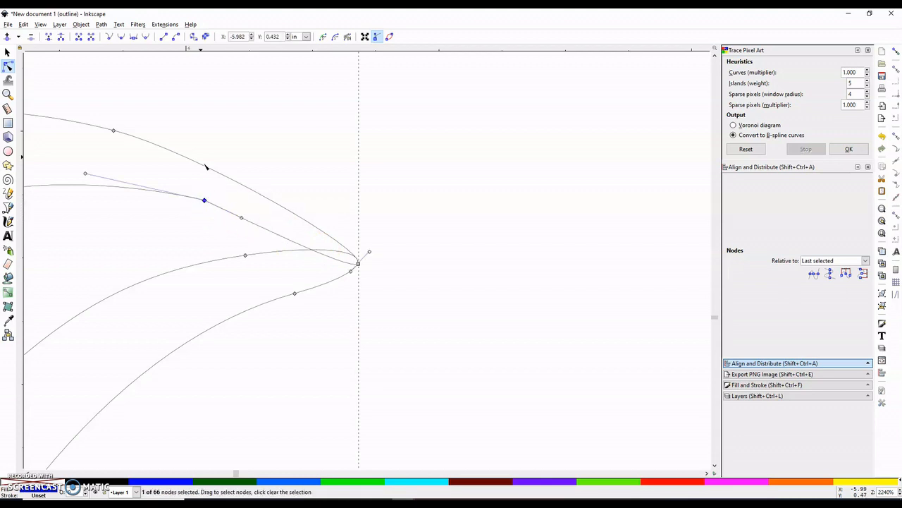
{"action": "left_click", "coordinate": [145, 38]}
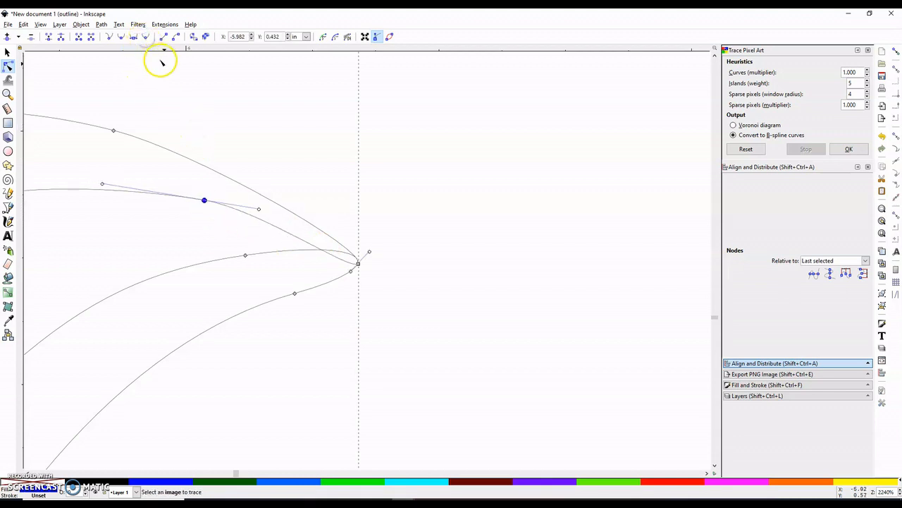
{"action": "left_click", "coordinate": [316, 152]}
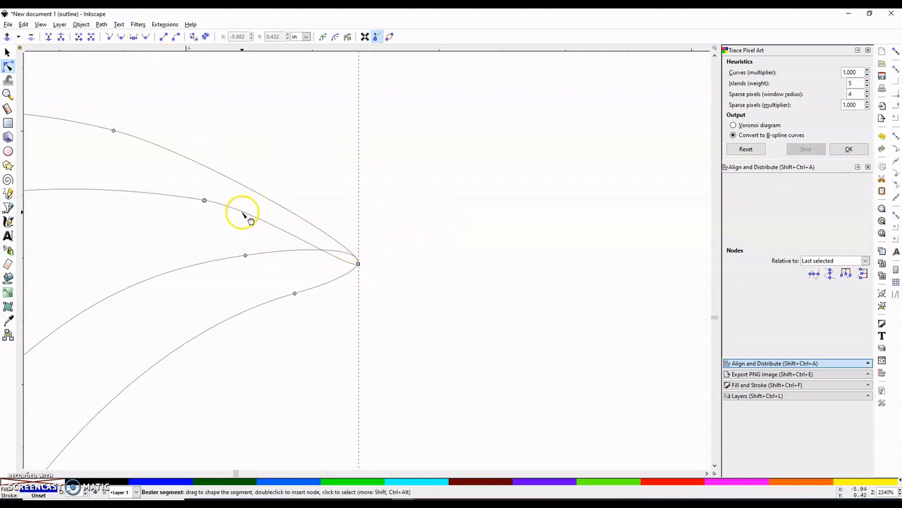
{"action": "left_click_drag", "start_coordinate": [239, 212], "coordinate": [237, 213]}
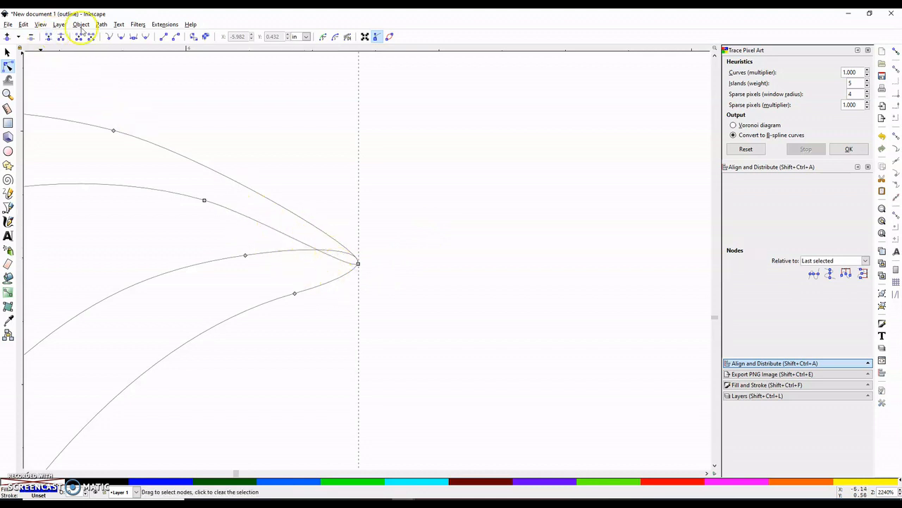
Step: Break the dove apart into separate paths and merge them into one path with Union
{"action": "scroll", "coordinate": [228, 239], "scroll_direction": "down", "scroll_amount": 3}
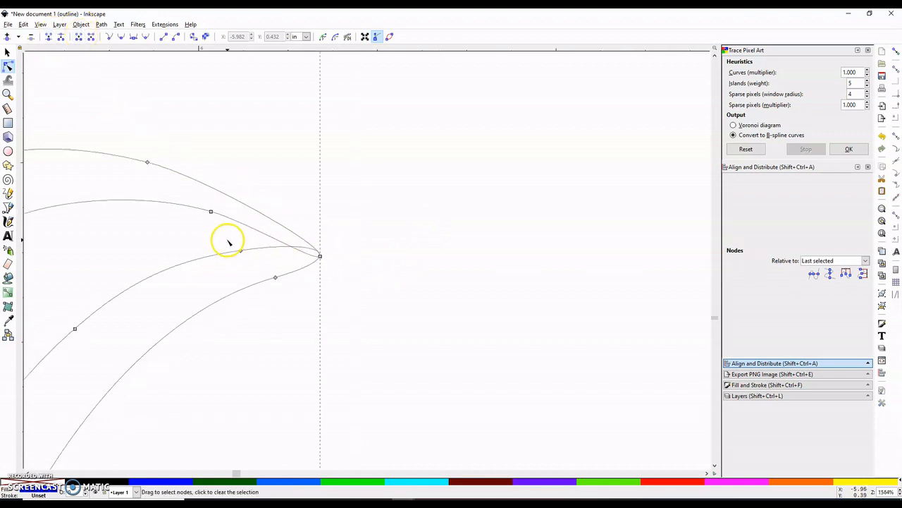
{"action": "left_click_drag", "start_coordinate": [232, 475], "coordinate": [236, 409]}
{"action": "scroll", "coordinate": [218, 407], "scroll_direction": "down", "scroll_amount": 3}
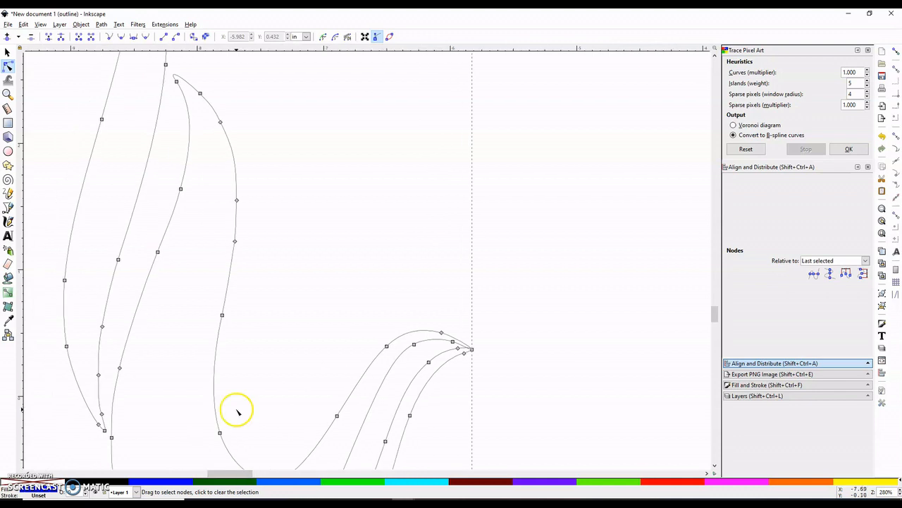
{"action": "left_click", "coordinate": [40, 24]}
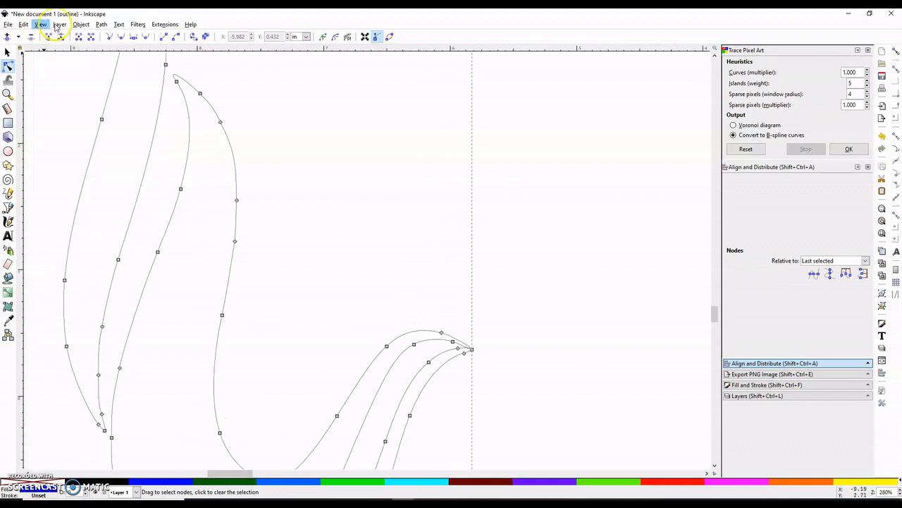
{"action": "left_click", "coordinate": [102, 24]}
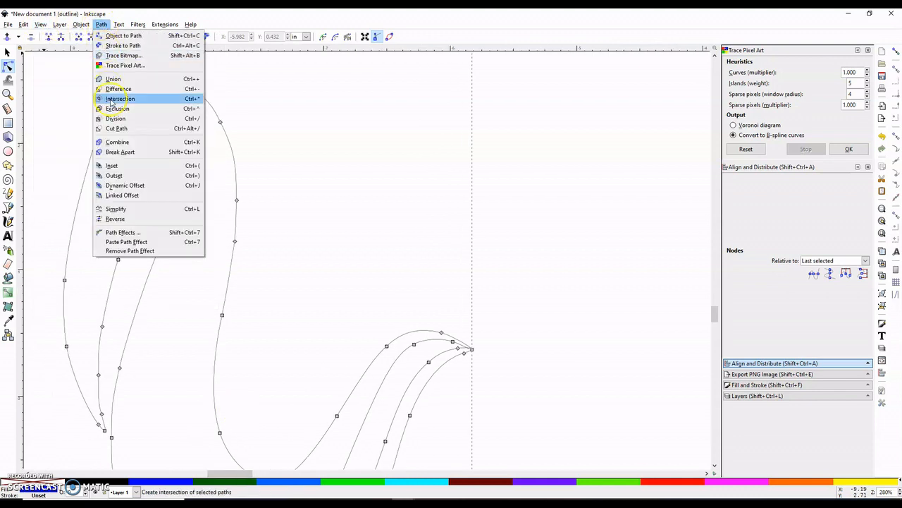
{"action": "left_click", "coordinate": [116, 151]}
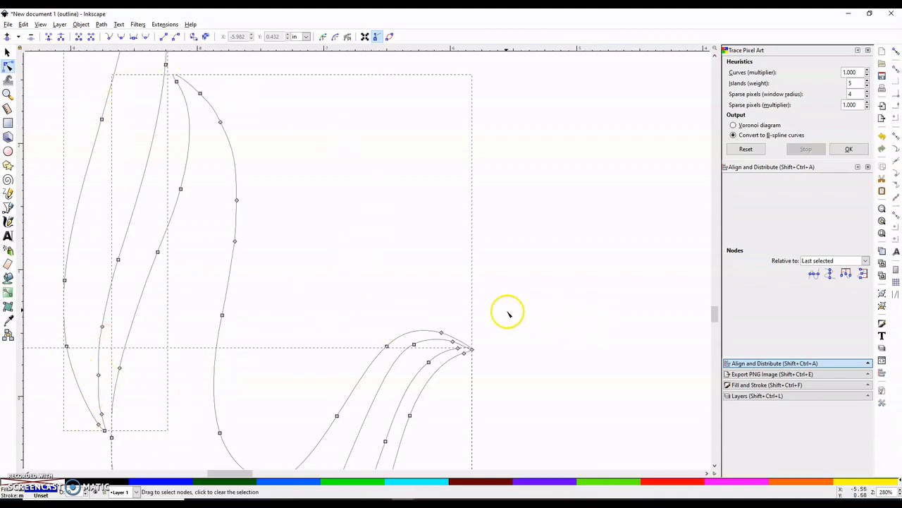
{"action": "left_click", "coordinate": [104, 28]}
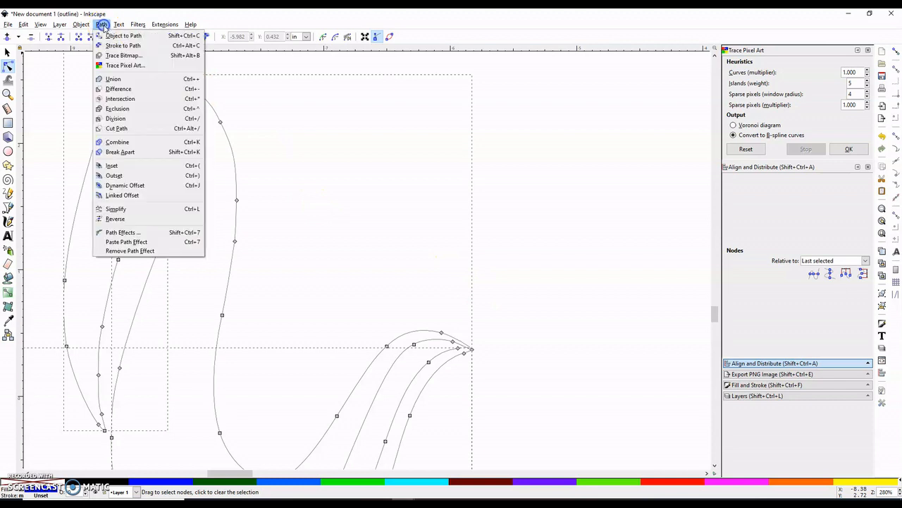
{"action": "left_click", "coordinate": [102, 80]}
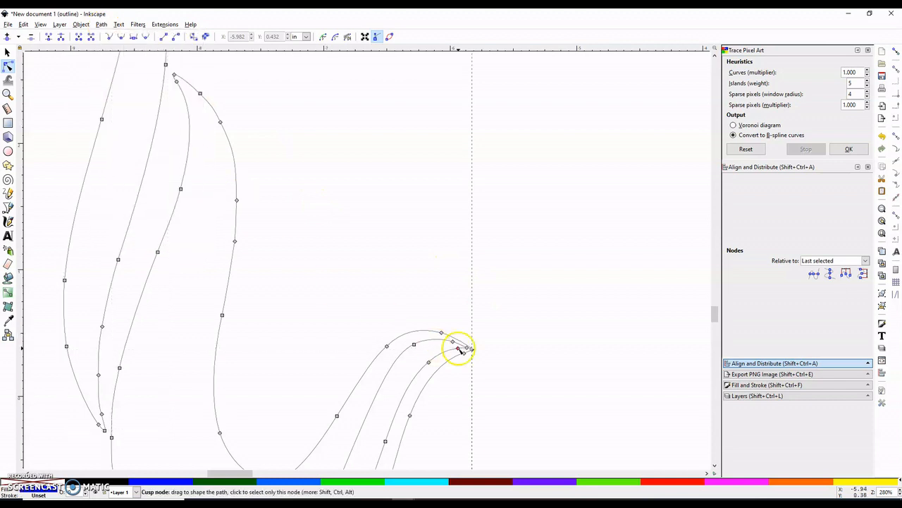
Step: Check the merged beak tip and return the drawing to normal display mode
{"action": "scroll", "coordinate": [480, 359], "scroll_direction": "up", "scroll_amount": 5}
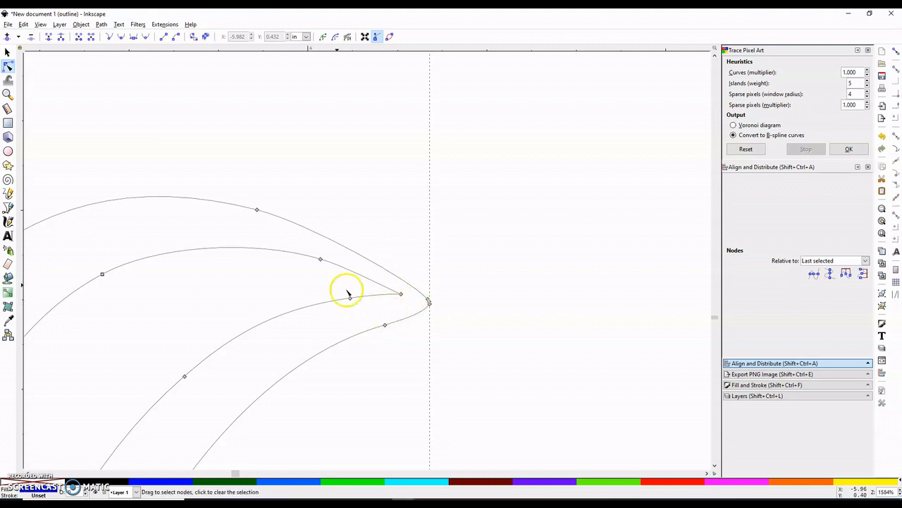
{"action": "scroll", "coordinate": [270, 261], "scroll_direction": "down", "scroll_amount": 4}
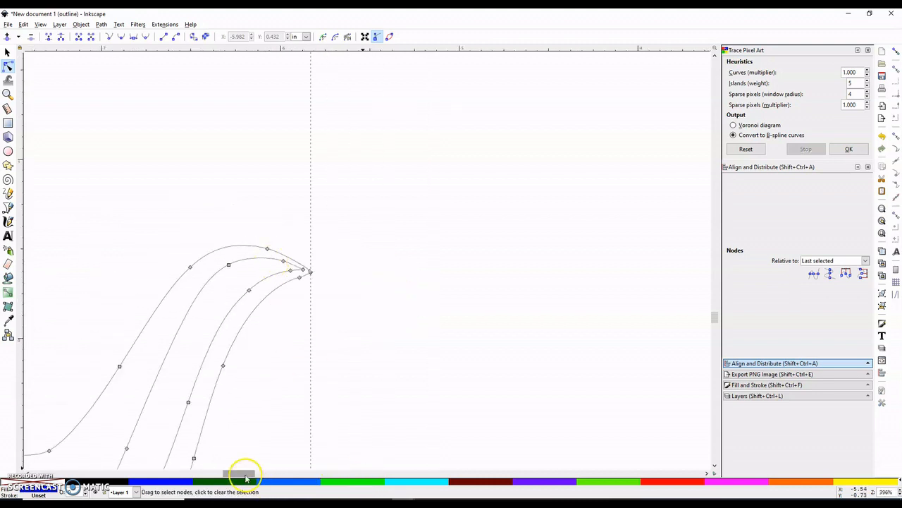
{"action": "scroll", "coordinate": [238, 378], "scroll_direction": "down", "scroll_amount": 4}
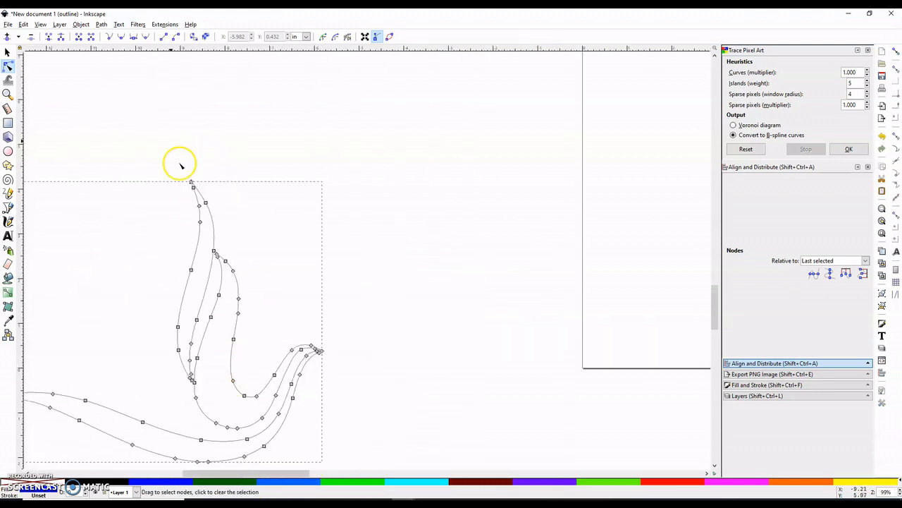
{"action": "left_click", "coordinate": [41, 24]}
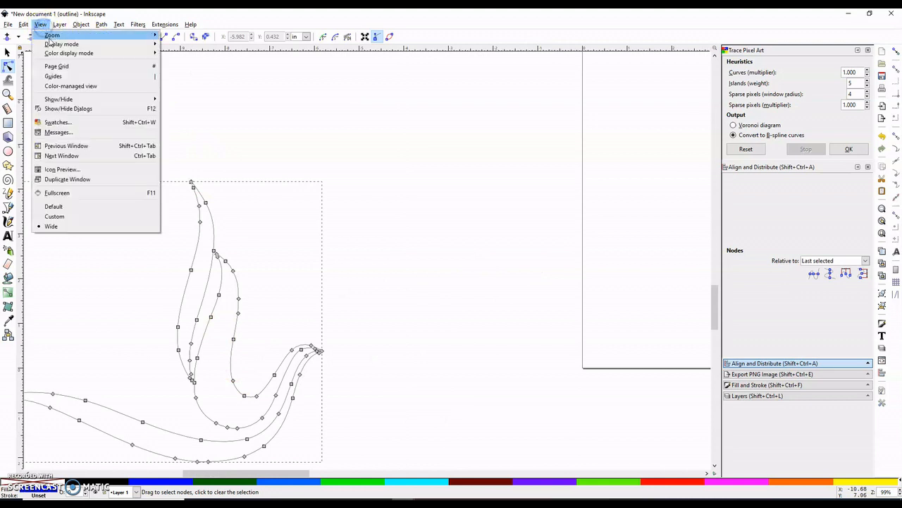
{"action": "mouse_move", "coordinate": [85, 43]}
{"action": "left_click", "coordinate": [182, 45]}
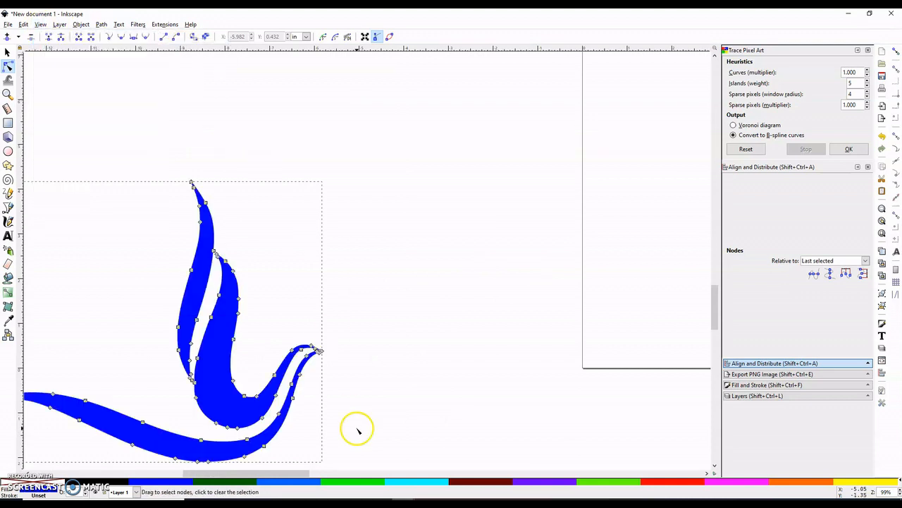
Step: Duplicate the cleaned-up blue dove and place the two doves side by side
{"action": "left_click_drag", "start_coordinate": [298, 469], "coordinate": [261, 473]}
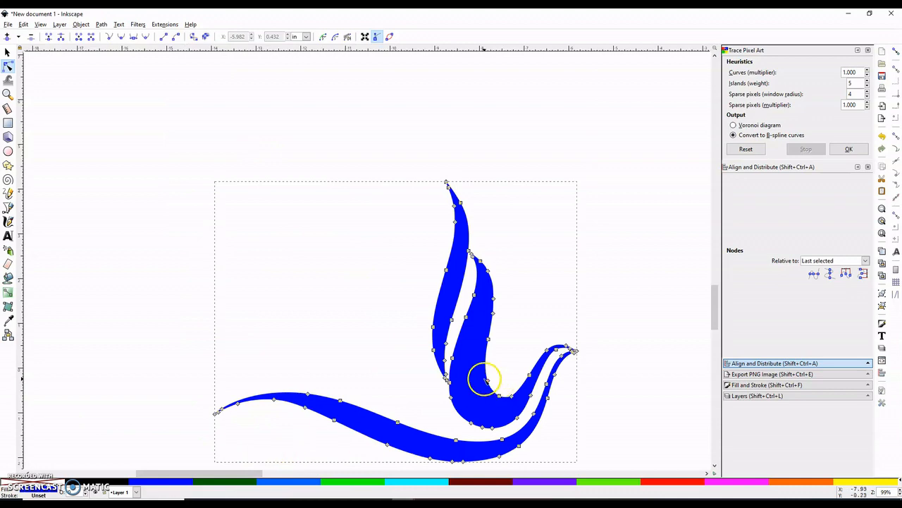
{"action": "scroll", "coordinate": [462, 377], "scroll_direction": "down", "scroll_amount": 5}
{"action": "scroll", "coordinate": [458, 394], "scroll_direction": "up", "scroll_amount": 5}
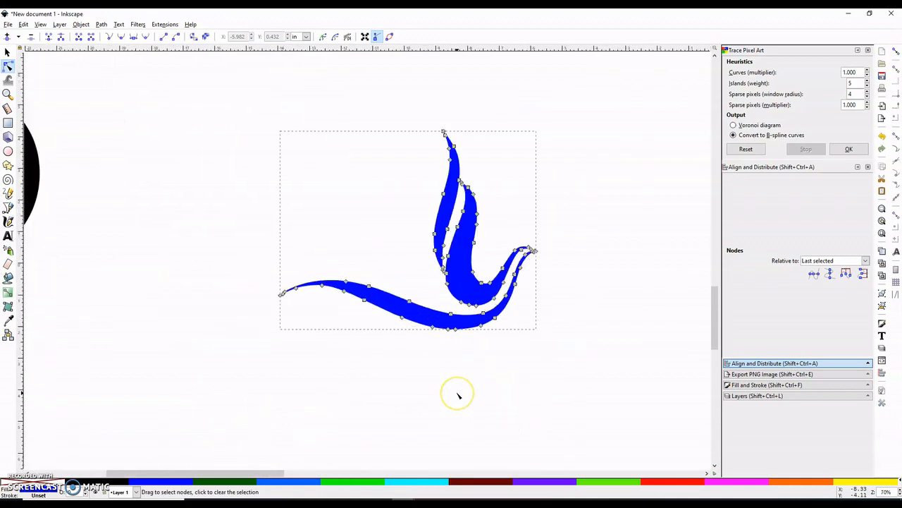
{"action": "scroll", "coordinate": [458, 395], "scroll_direction": "down", "scroll_amount": 1}
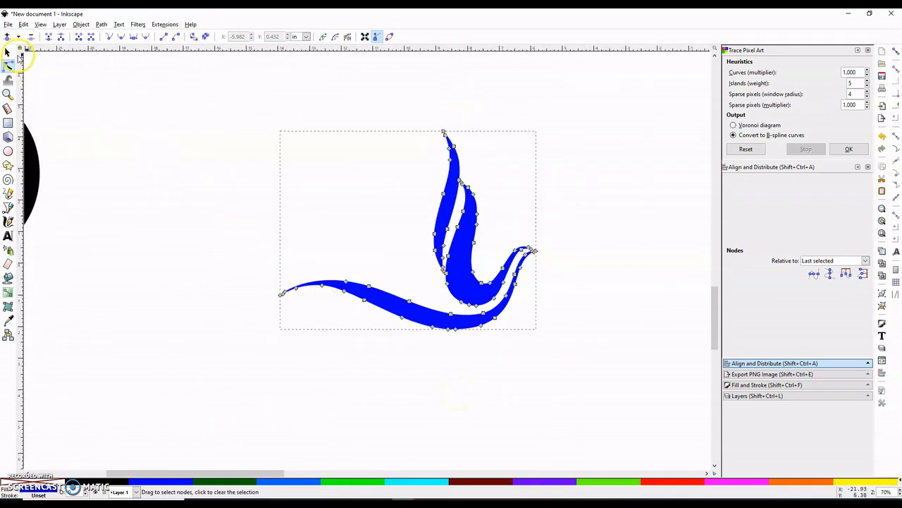
{"action": "left_click", "coordinate": [8, 53]}
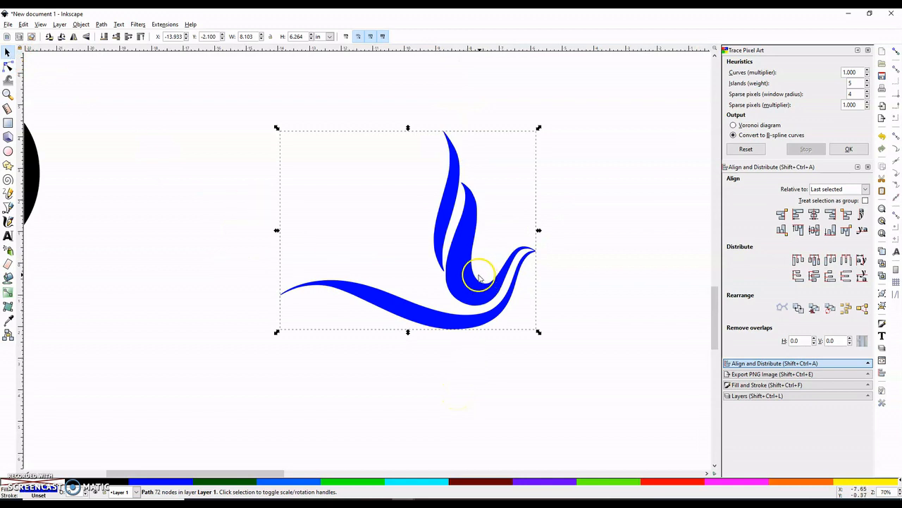
{"action": "left_click_drag", "start_coordinate": [480, 283], "coordinate": [666, 302]}
{"action": "key", "text": "ctrl+d"}
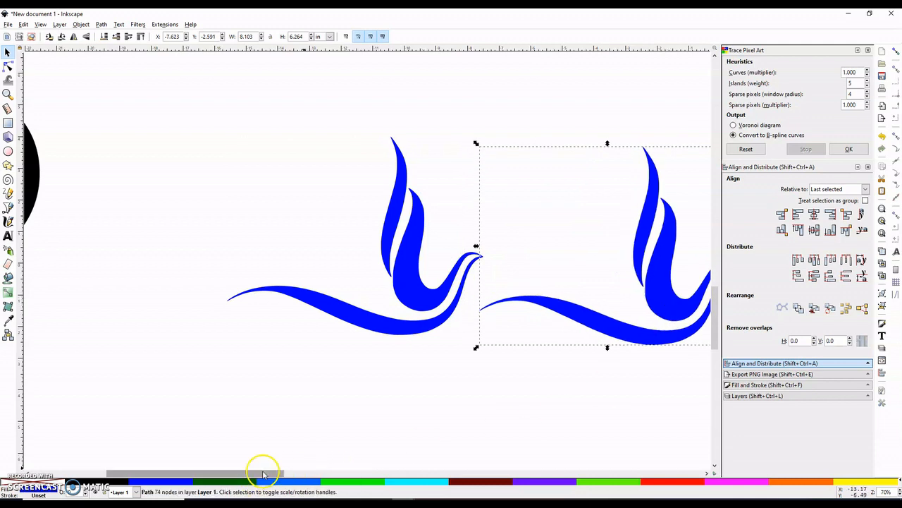
Step: Outset the copied dove repeatedly until its inner gaps close into a solid silhouette about 8.63 by 6.82 in
{"action": "left_click_drag", "start_coordinate": [261, 472], "coordinate": [309, 472]}
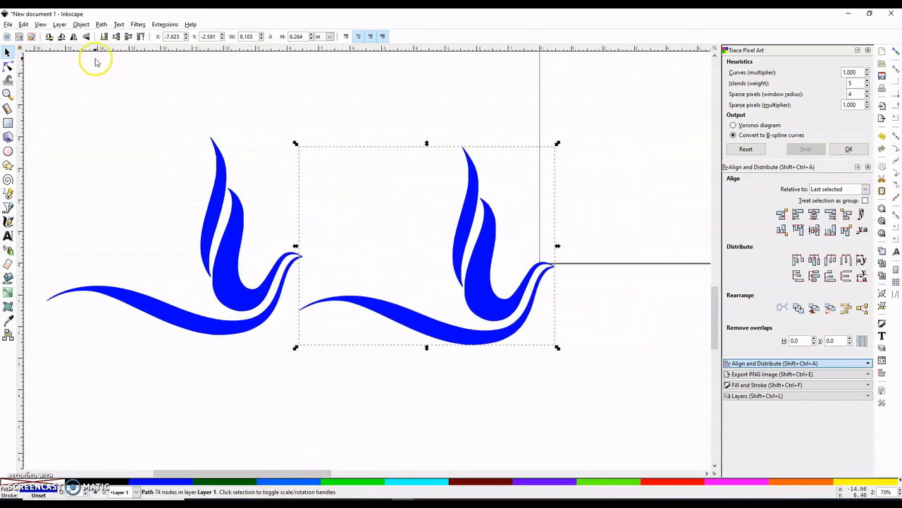
{"action": "left_click", "coordinate": [100, 25]}
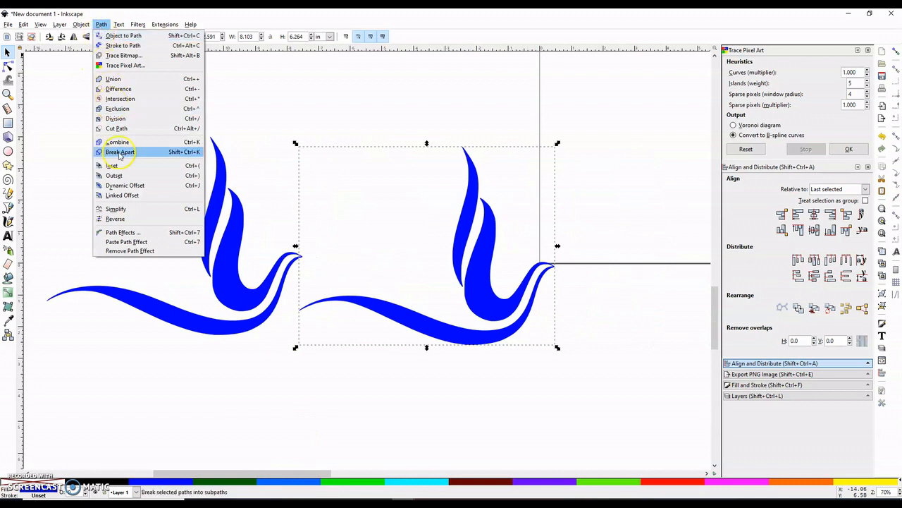
{"action": "left_click", "coordinate": [131, 175]}
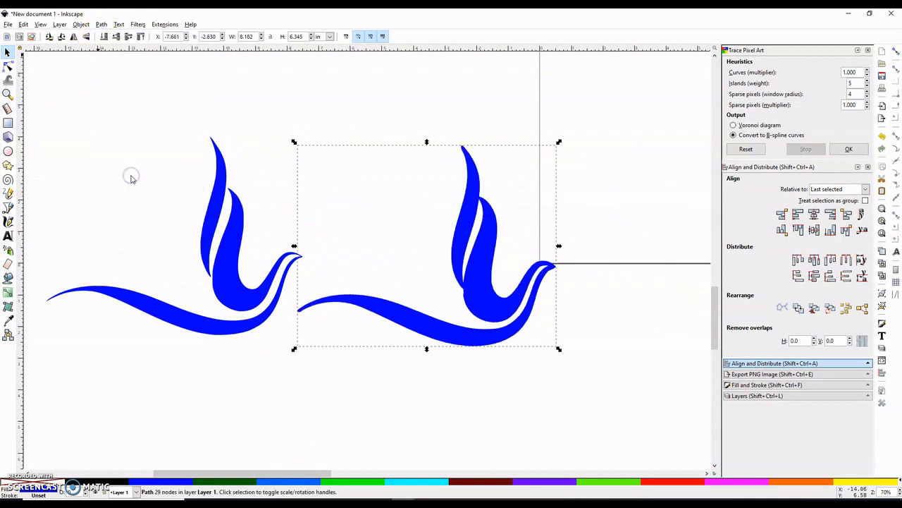
{"action": "left_click", "coordinate": [100, 25]}
{"action": "left_click", "coordinate": [126, 175]}
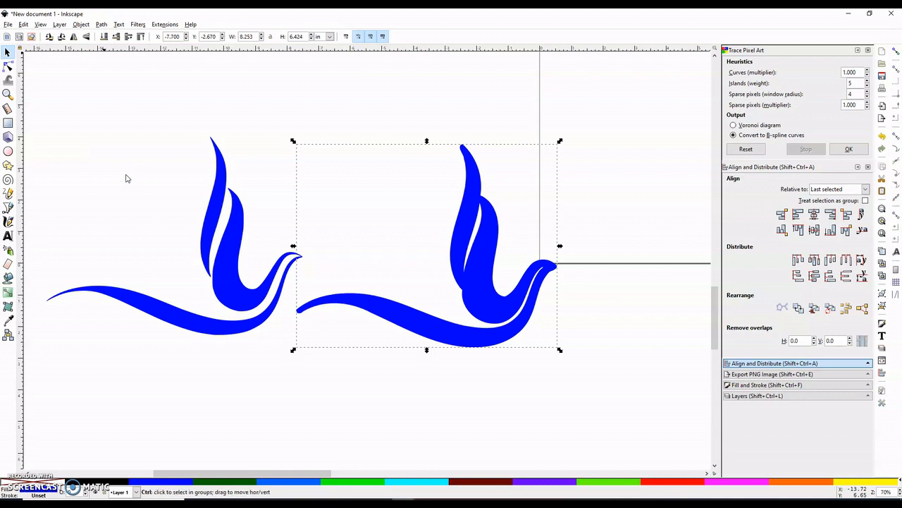
{"action": "key", "text": "ctrl+parenright"}
{"action": "key", "text": "ctrl+parenright"}
{"action": "key", "text": "ctrl+parenright"}
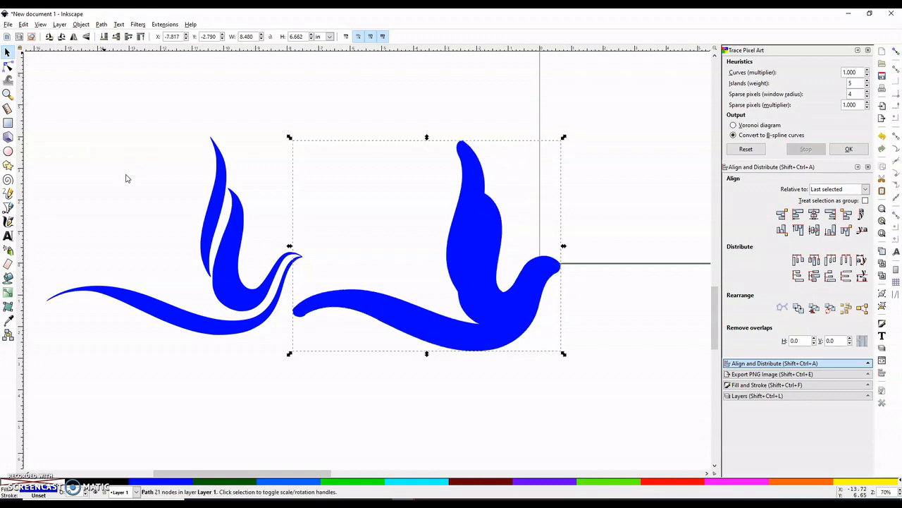
{"action": "key", "text": "ctrl+parenright"}
{"action": "key", "text": "ctrl+parenleft"}
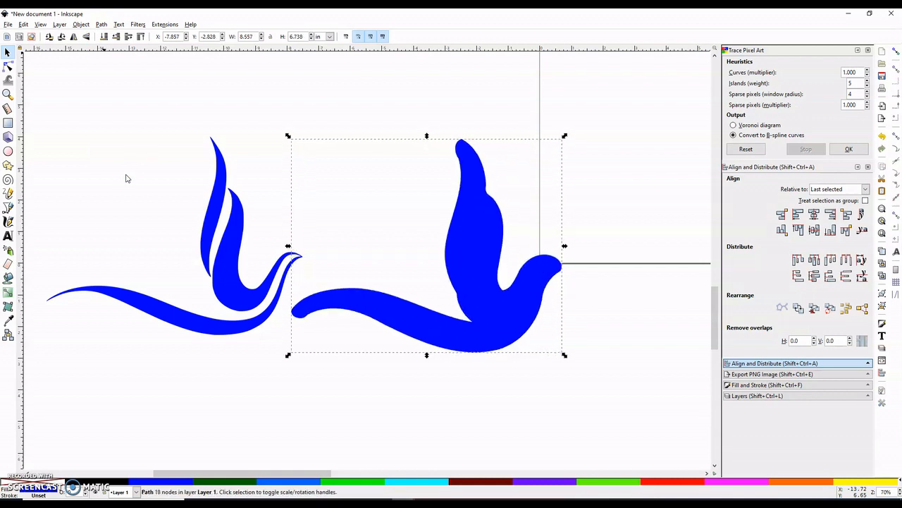
{"action": "key", "text": "ctrl+parenright"}
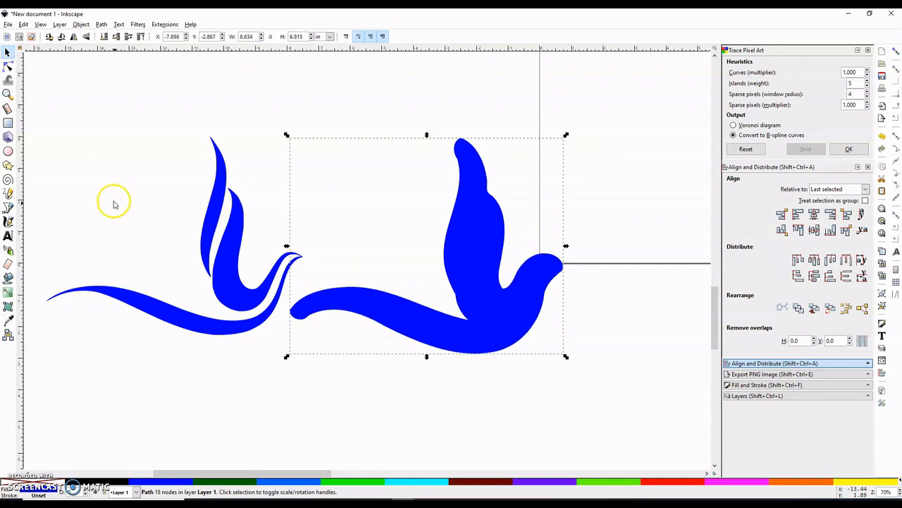
Step: Place the original dove over the outset silhouette and set its fill to white, RGB 255, 255, 255
{"action": "left_click", "coordinate": [215, 269]}
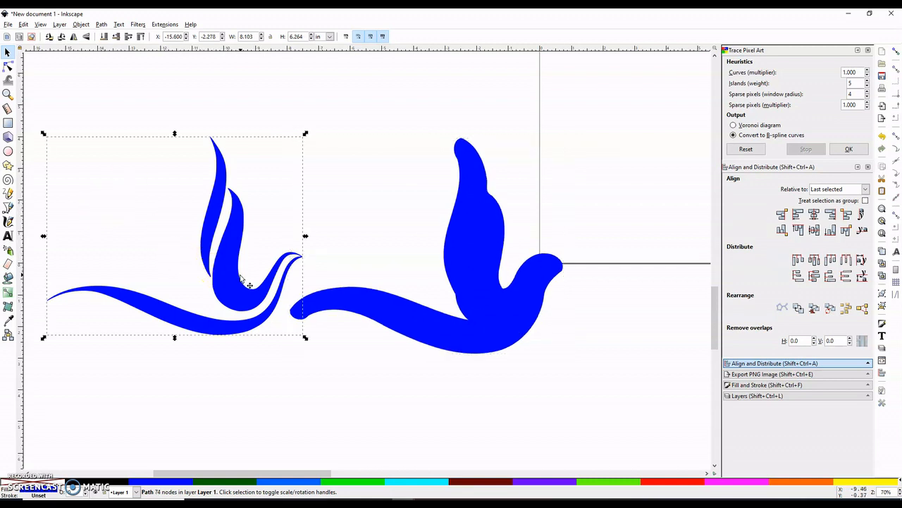
{"action": "left_click_drag", "start_coordinate": [221, 262], "coordinate": [474, 282]}
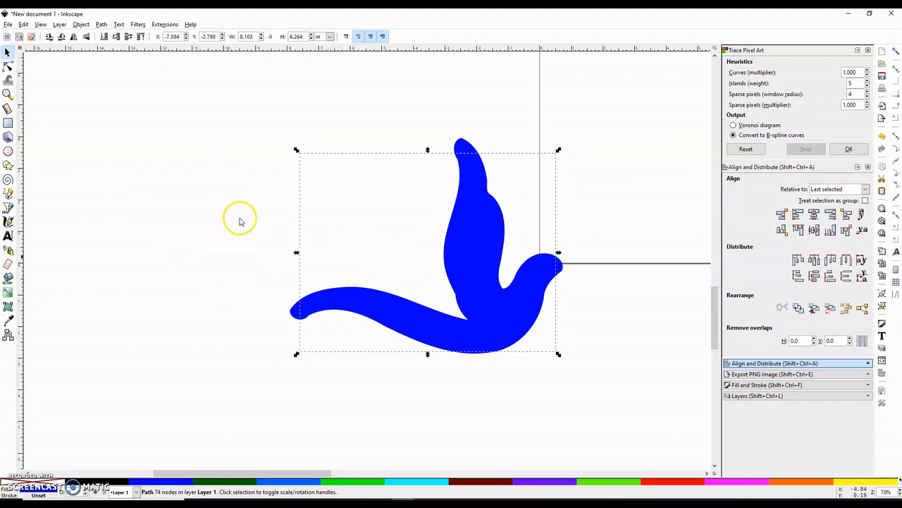
{"action": "left_click", "coordinate": [761, 386]}
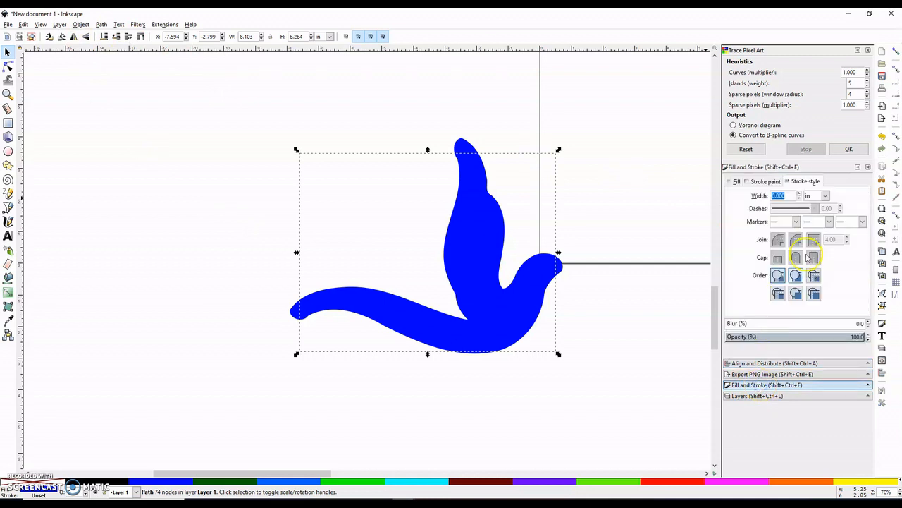
{"action": "left_click", "coordinate": [767, 182]}
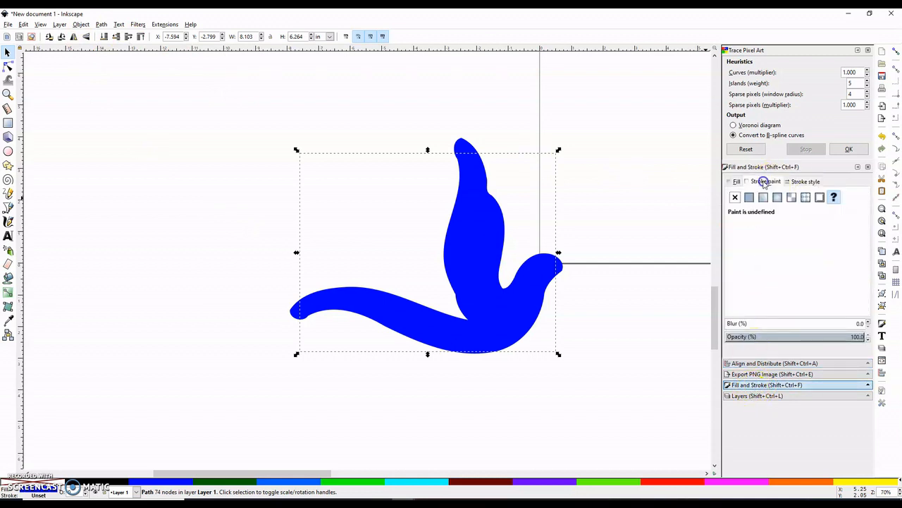
{"action": "left_click", "coordinate": [736, 181]}
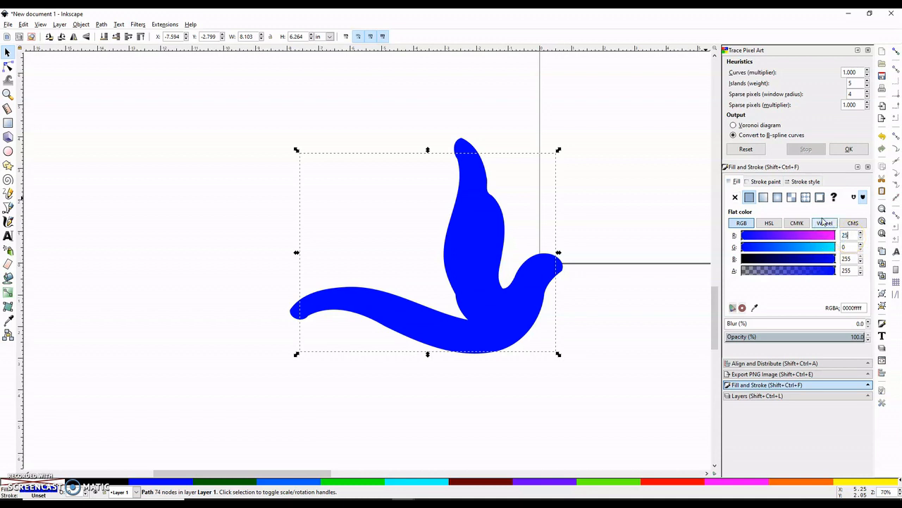
{"action": "key", "text": "Tab"}
{"action": "type", "text": "2"}
{"action": "key", "text": "Tab"}
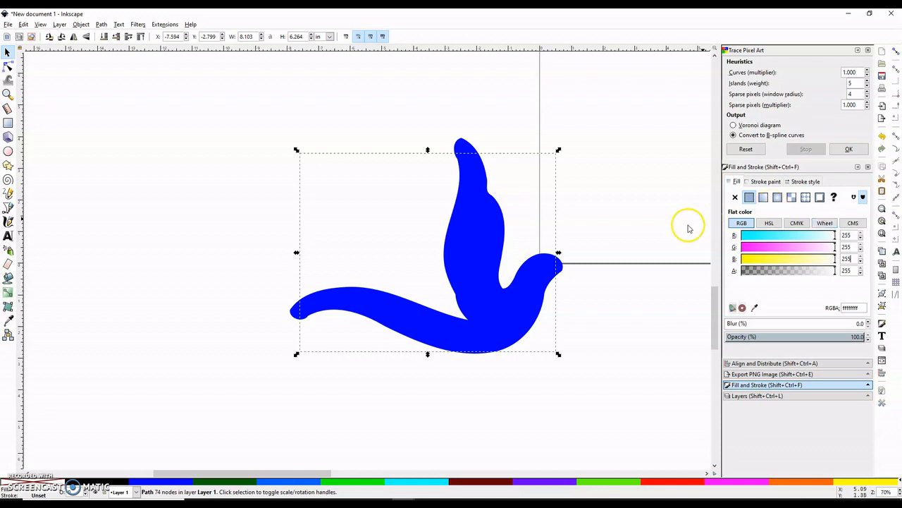
Step: Raise the white dove to the top and nudge it so it sits inside the blue silhouette
{"action": "left_click", "coordinate": [81, 24]}
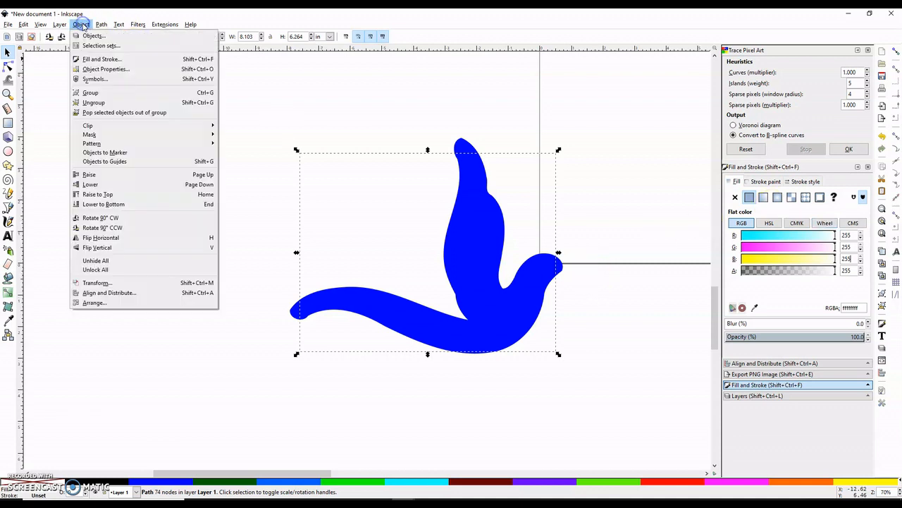
{"action": "left_click", "coordinate": [95, 194]}
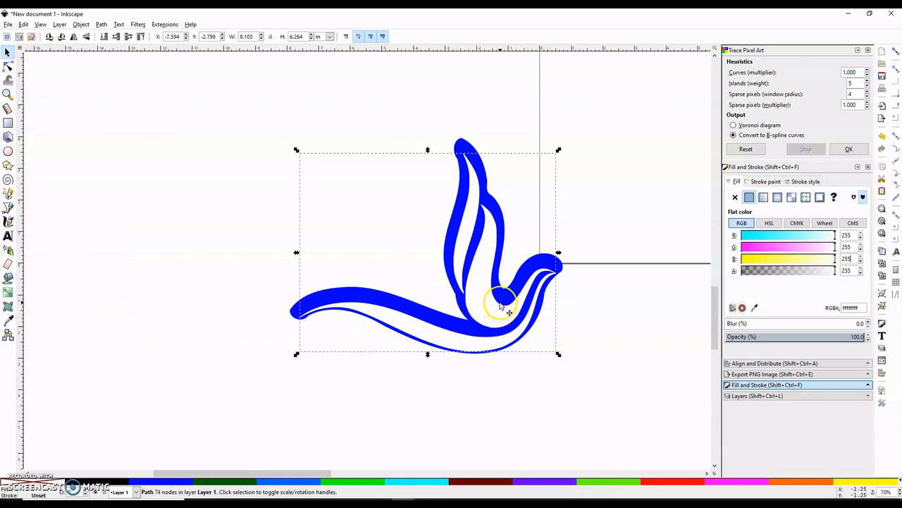
{"action": "left_click_drag", "start_coordinate": [500, 304], "coordinate": [498, 300]}
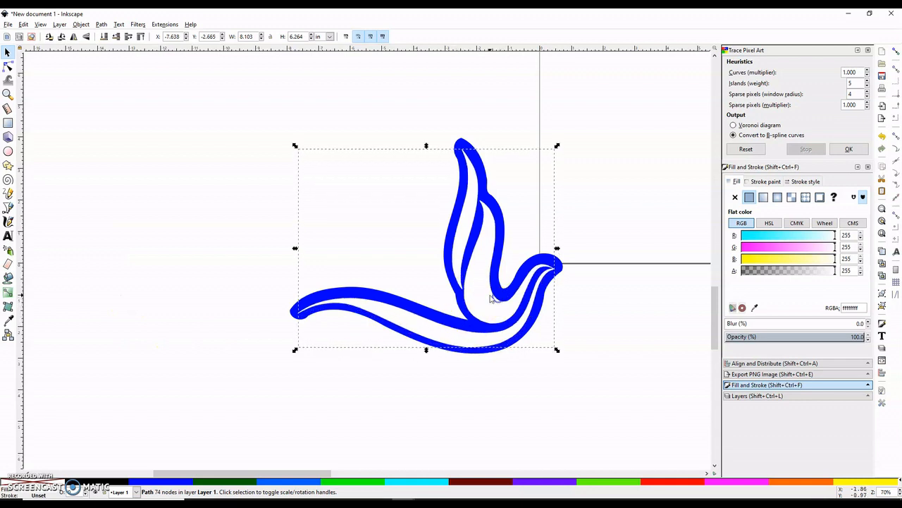
{"action": "left_click", "coordinate": [158, 262]}
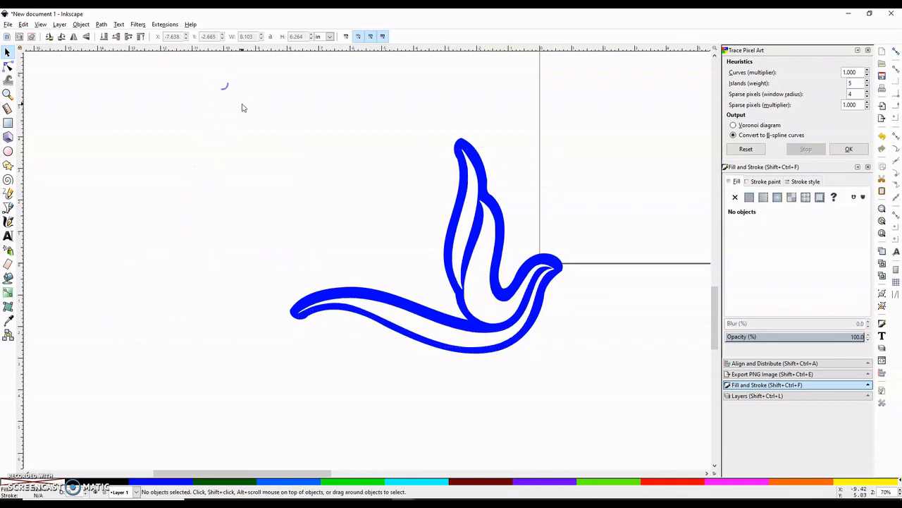
Step: Outset the blue silhouette behind the white dove once more to thicken the outline
{"action": "left_click", "coordinate": [459, 209]}
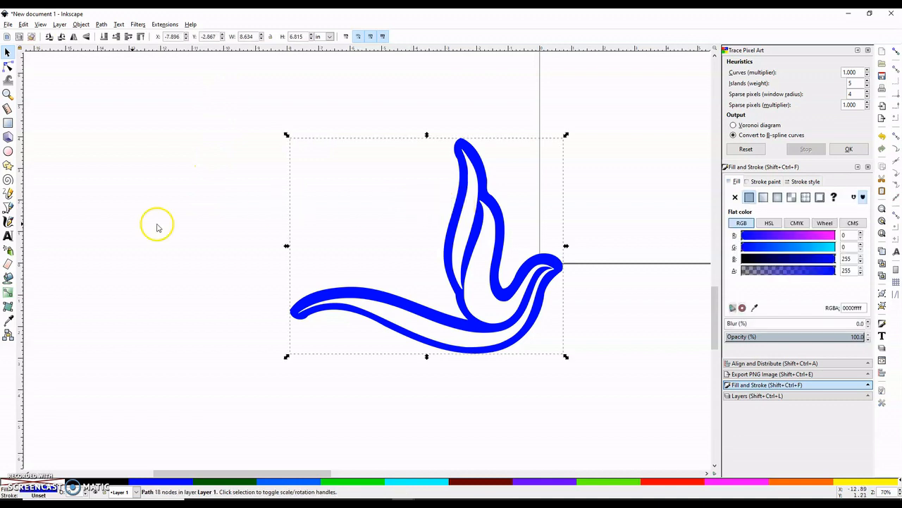
{"action": "key", "text": "ctrl"}
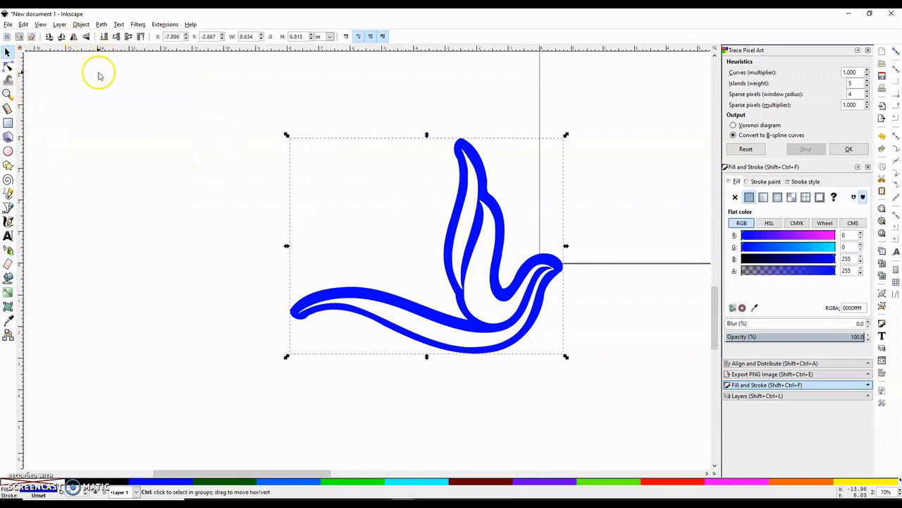
{"action": "key", "text": "period"}
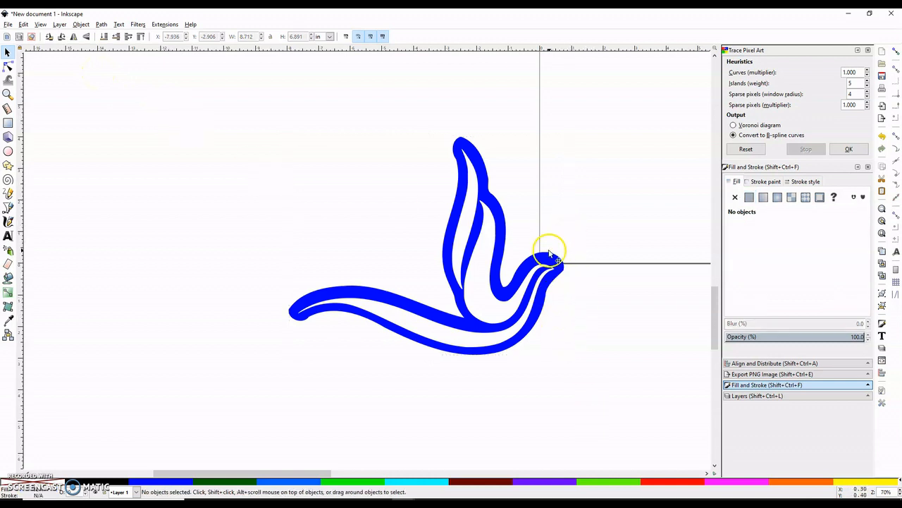
Step: Nudge the white dove slightly toward the beak to even out the blue border
{"action": "left_click", "coordinate": [550, 253]}
{"action": "left_click", "coordinate": [543, 270], "text": "alt"}
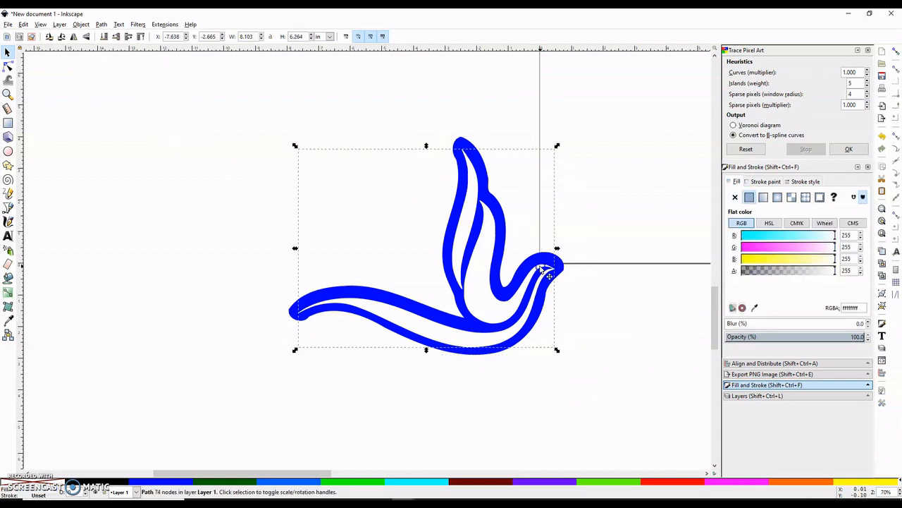
{"action": "left_click_drag", "start_coordinate": [542, 269], "coordinate": [545, 268]}
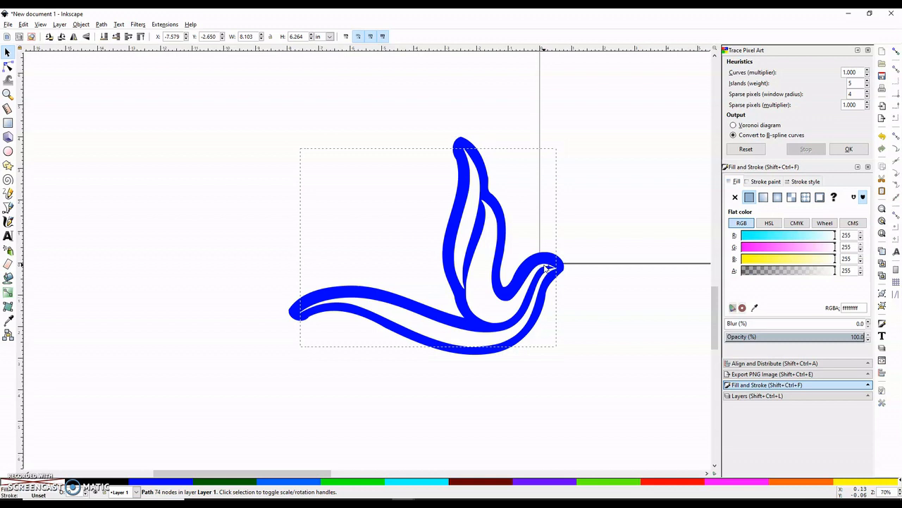
{"action": "left_click", "coordinate": [610, 437]}
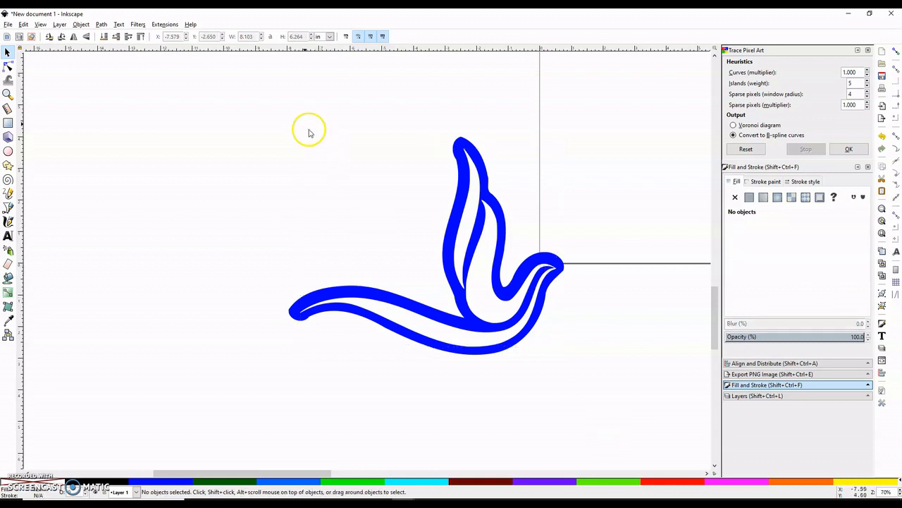
Step: Center the white dove and blue silhouette on each other horizontally and vertically, and group them
{"action": "left_click_drag", "start_coordinate": [240, 84], "coordinate": [652, 446]}
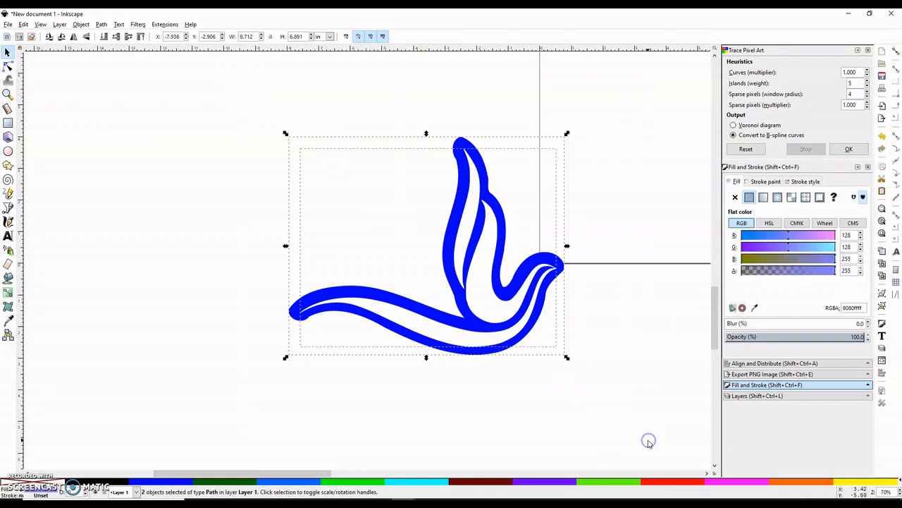
{"action": "left_click", "coordinate": [763, 363]}
{"action": "left_click", "coordinate": [814, 215]}
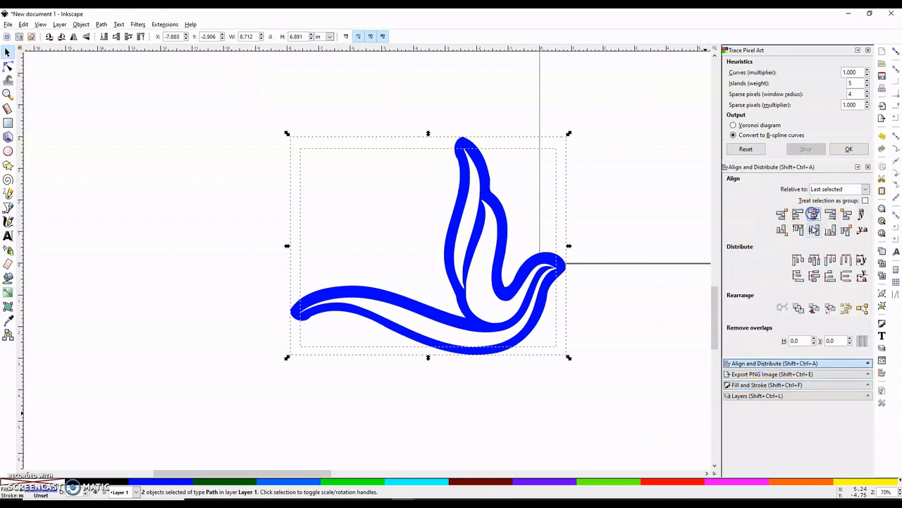
{"action": "left_click", "coordinate": [814, 231]}
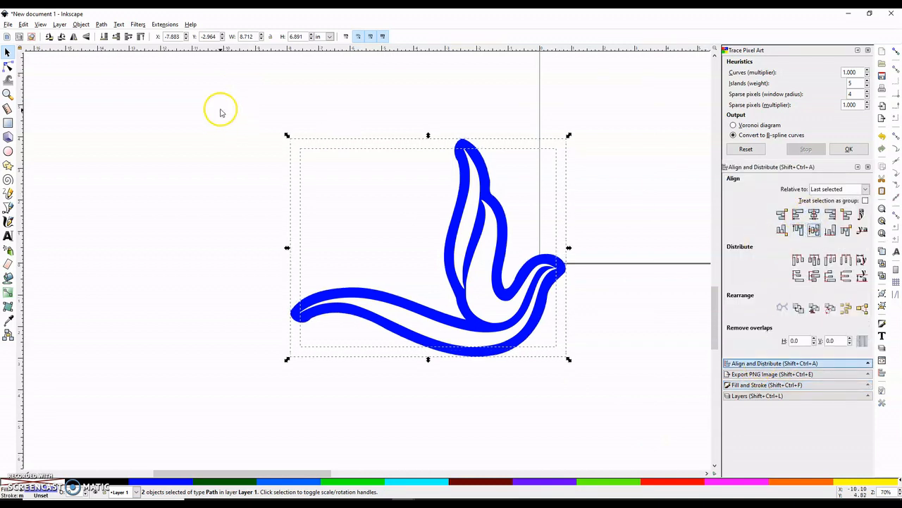
{"action": "left_click", "coordinate": [885, 296]}
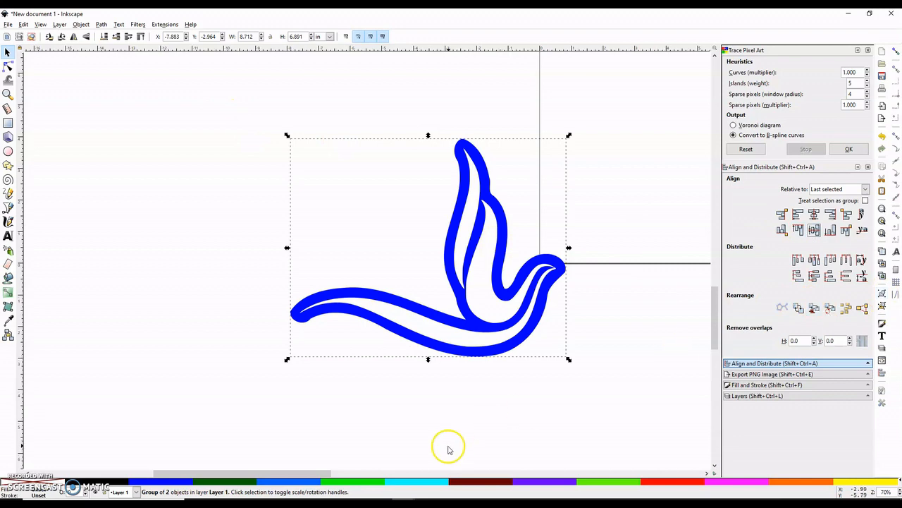
Step: Place the grouped dove at the top of the staff above the Z and enlarge it to about 11.3 by 9.6 in
{"action": "scroll", "coordinate": [357, 384], "scroll_direction": "down", "scroll_amount": 4}
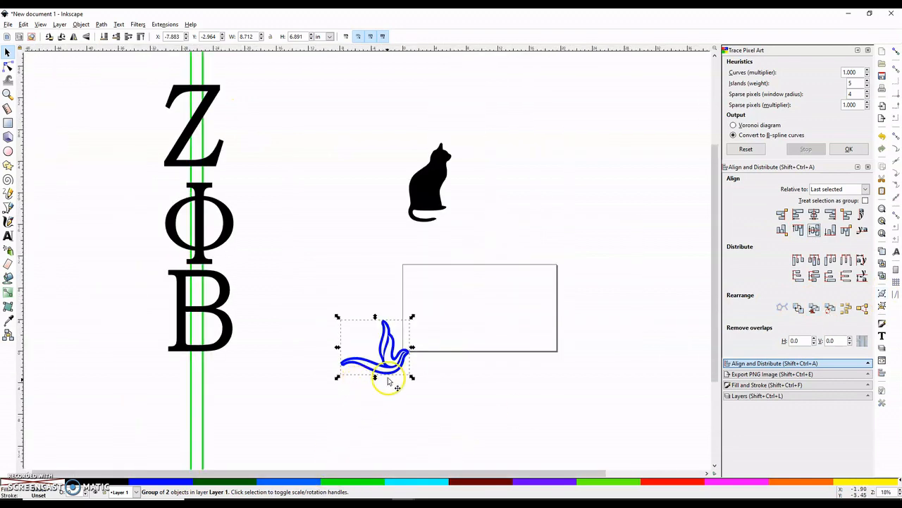
{"action": "left_click_drag", "start_coordinate": [381, 365], "coordinate": [234, 270]}
{"action": "left_click_drag", "start_coordinate": [208, 255], "coordinate": [199, 242]}
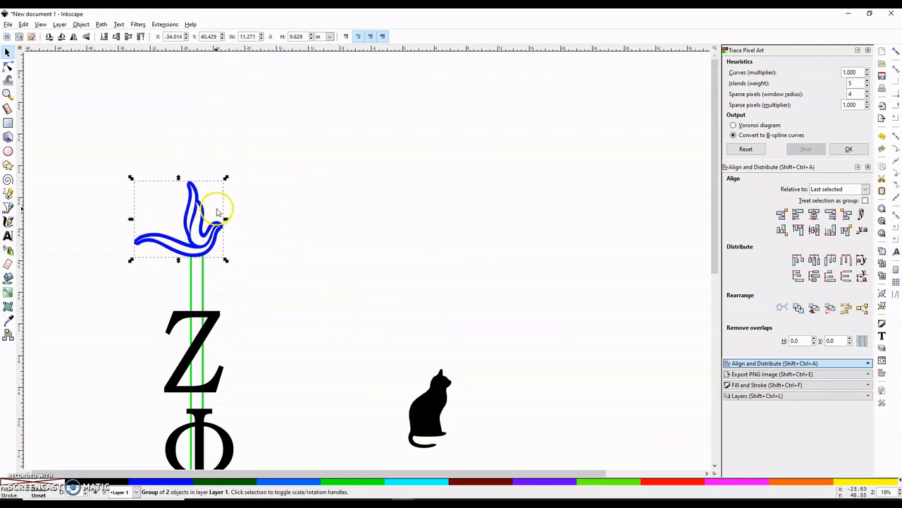
{"action": "left_click", "coordinate": [269, 224]}
{"action": "scroll", "coordinate": [296, 296], "scroll_direction": "down", "scroll_amount": 5}
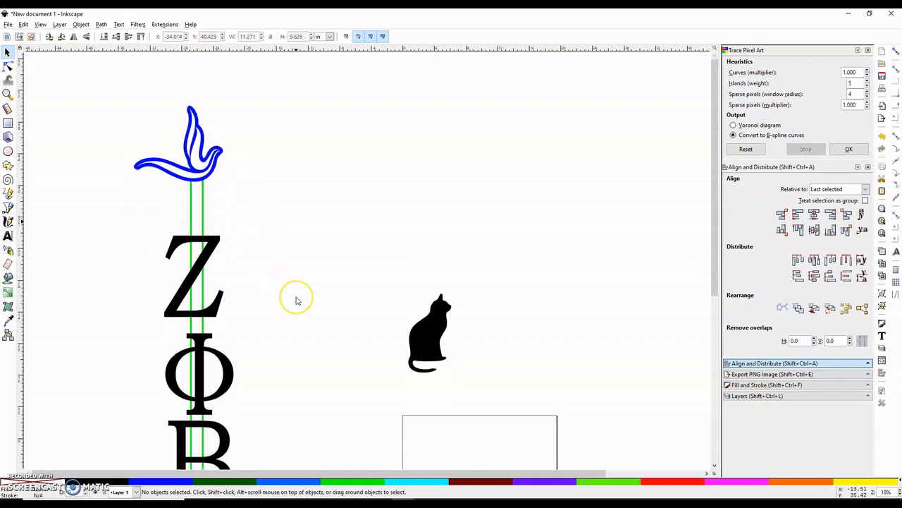
Step: Shrink the cat to about 3.9 by 6.1 in and place it in the empty space beside the staff letters
{"action": "left_click", "coordinate": [431, 275]}
{"action": "left_click_drag", "start_coordinate": [432, 275], "coordinate": [343, 226]}
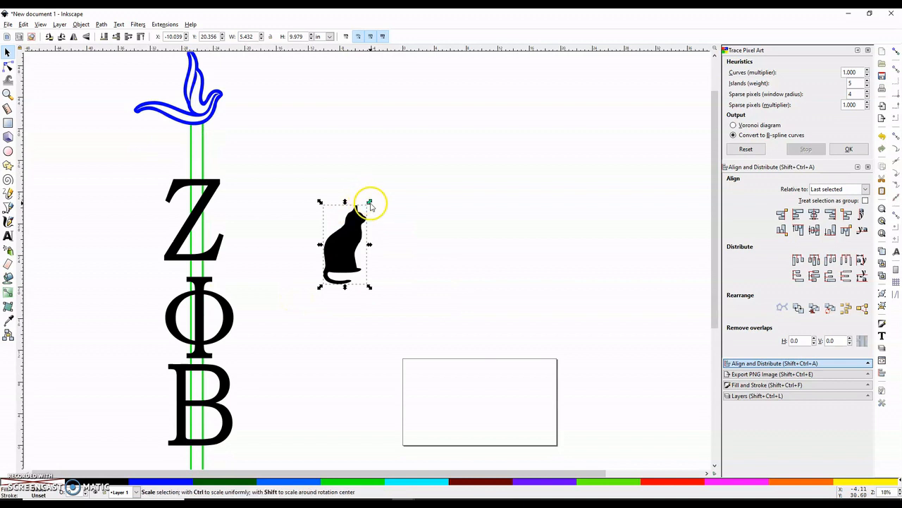
{"action": "left_click", "coordinate": [8, 65]}
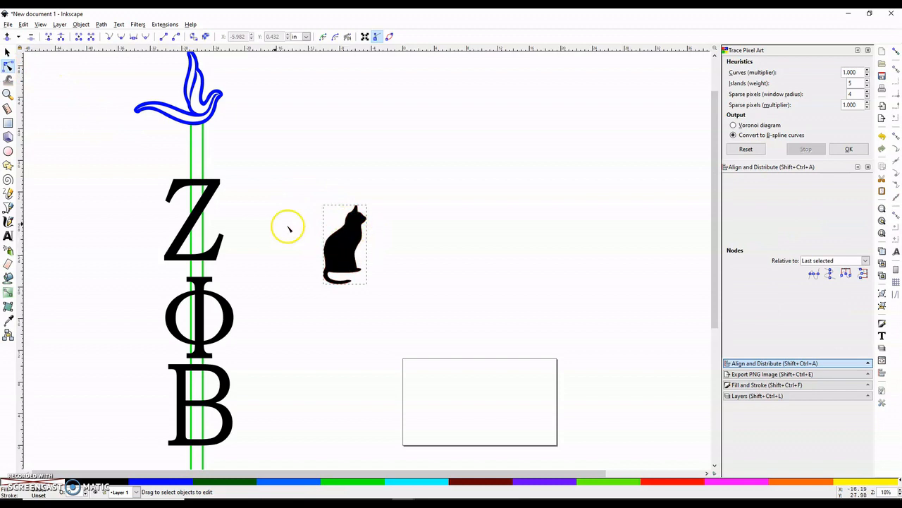
{"action": "left_click", "coordinate": [8, 51]}
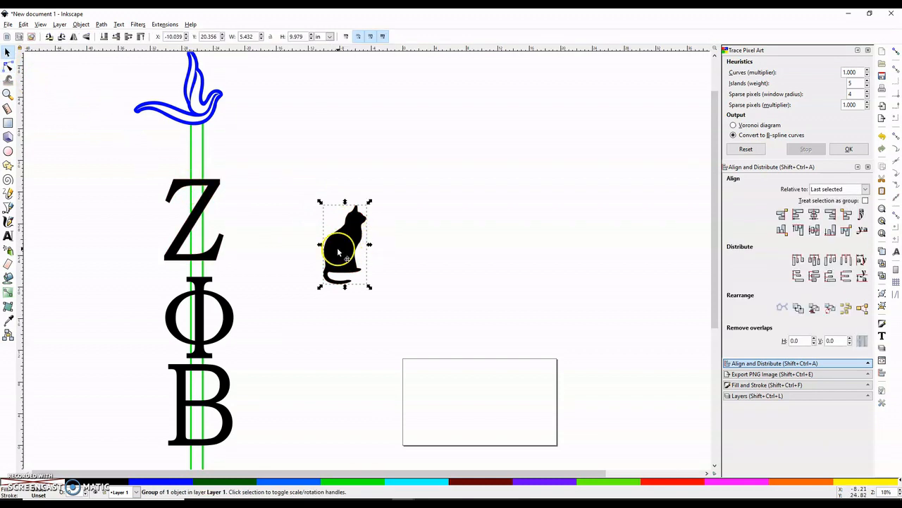
{"action": "left_click_drag", "start_coordinate": [336, 246], "coordinate": [305, 219]}
{"action": "left_click_drag", "start_coordinate": [334, 175], "coordinate": [324, 204]}
{"action": "left_click_drag", "start_coordinate": [304, 235], "coordinate": [393, 235]}
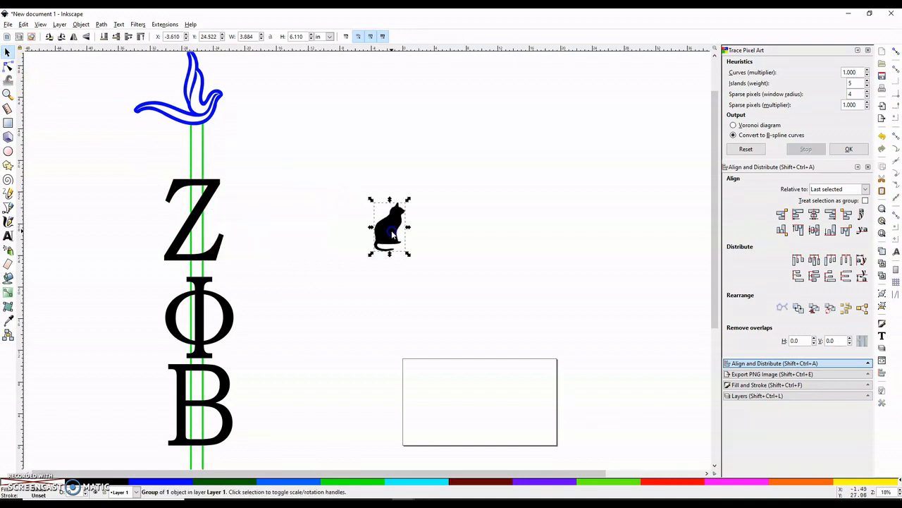
Step: Duplicate the Z, place the copy beside the staff and outset it to about 8.1 by 10.8 in
{"action": "left_click", "coordinate": [248, 219]}
{"action": "left_click", "coordinate": [220, 208]}
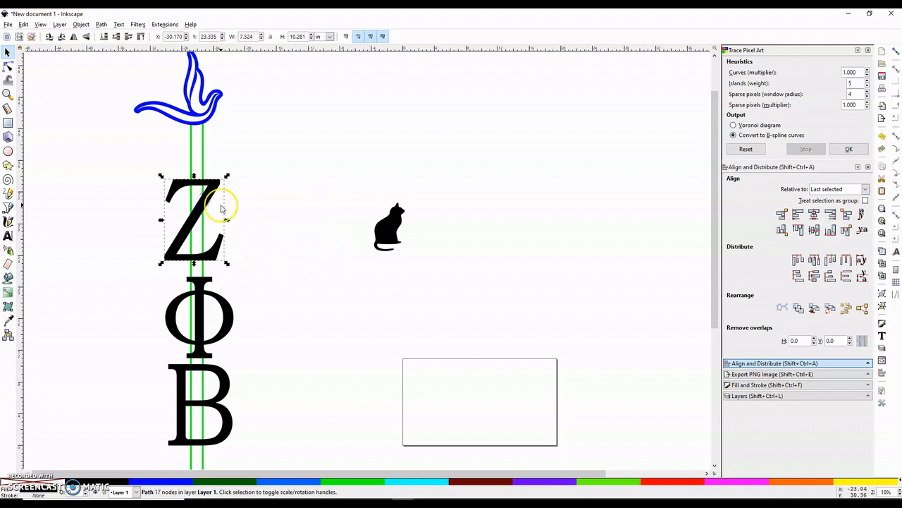
{"action": "key", "text": "ctrl+d"}
{"action": "left_click_drag", "start_coordinate": [211, 205], "coordinate": [287, 207]}
{"action": "key", "text": "ctrl+parenthesisright"}
{"action": "key", "text": "ctrl+parenthesisright"}
{"action": "key", "text": "ctrl+parenthesisright"}
{"action": "key", "text": "ctrl+parenthesisright"}
{"action": "key", "text": "ctrl+parenthesisright"}
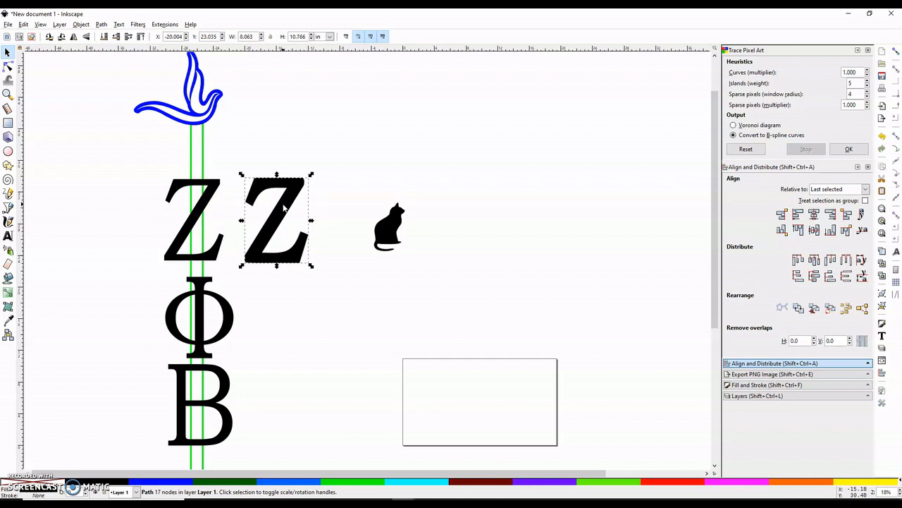
Step: Inset the original Z to about 7.4 by 10.1 in and fill the thicker copy with blue
{"action": "left_click", "coordinate": [217, 202]}
{"action": "key", "text": "ctrl+parenthesisleft"}
{"action": "key", "text": "ctrl+parenthesisleft"}
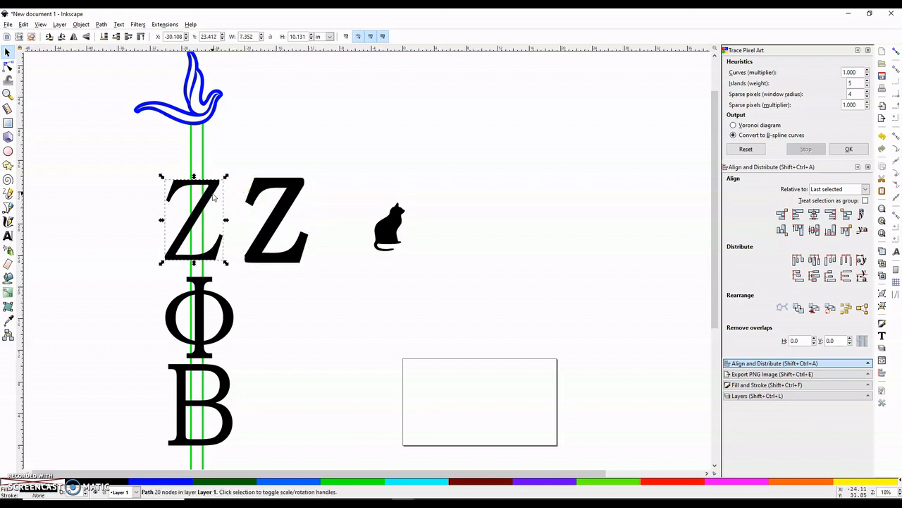
{"action": "left_click", "coordinate": [282, 203]}
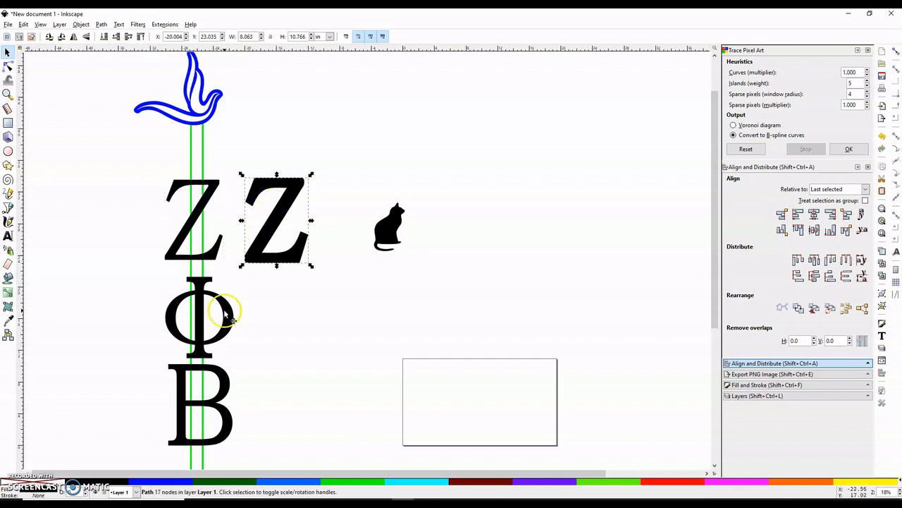
{"action": "left_click", "coordinate": [160, 485]}
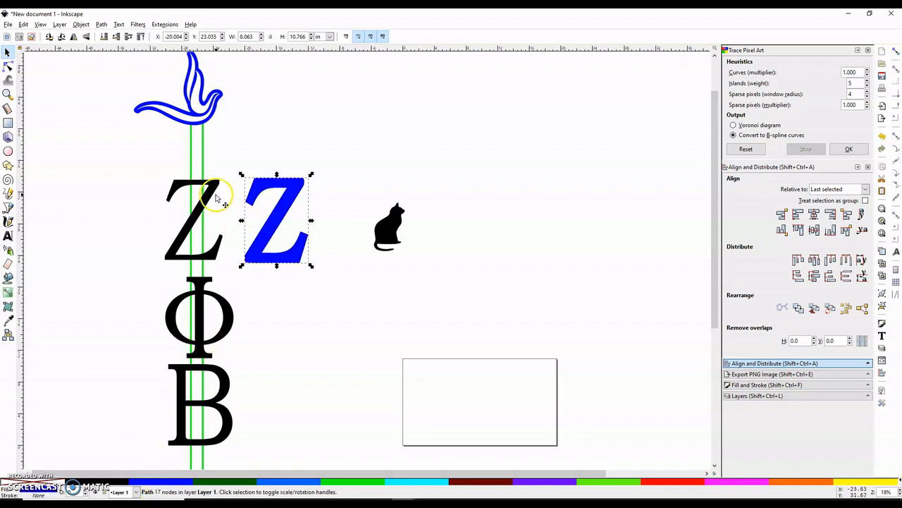
Step: Place the thin black Z over the blue Z and raise it to the top of the stack
{"action": "left_click_drag", "start_coordinate": [216, 197], "coordinate": [296, 195]}
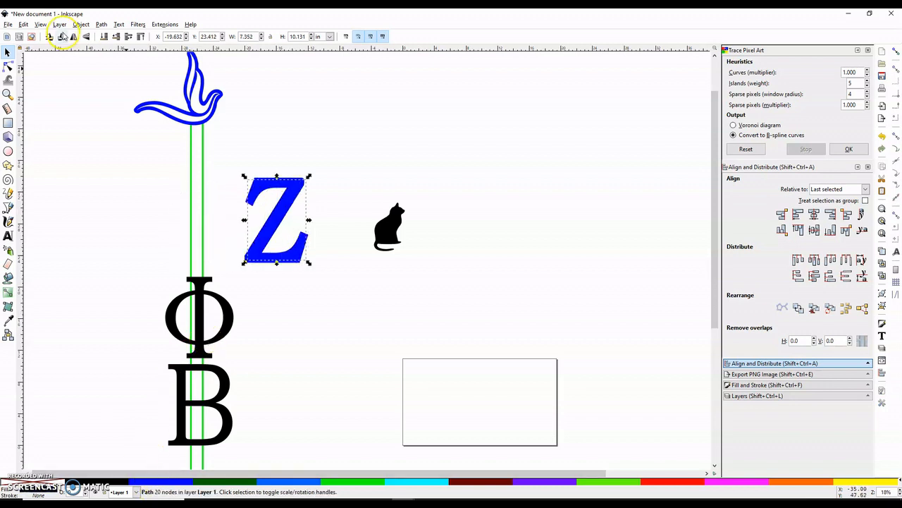
{"action": "left_click", "coordinate": [80, 25]}
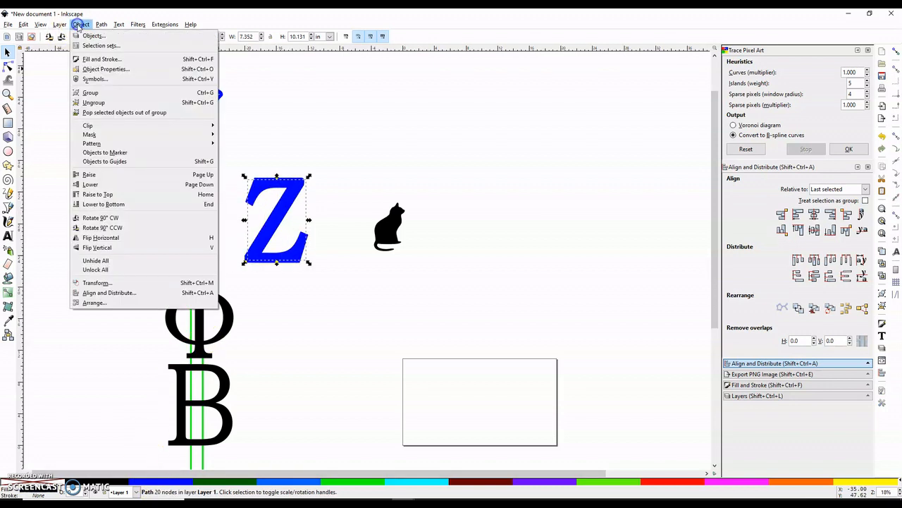
{"action": "left_click", "coordinate": [101, 195]}
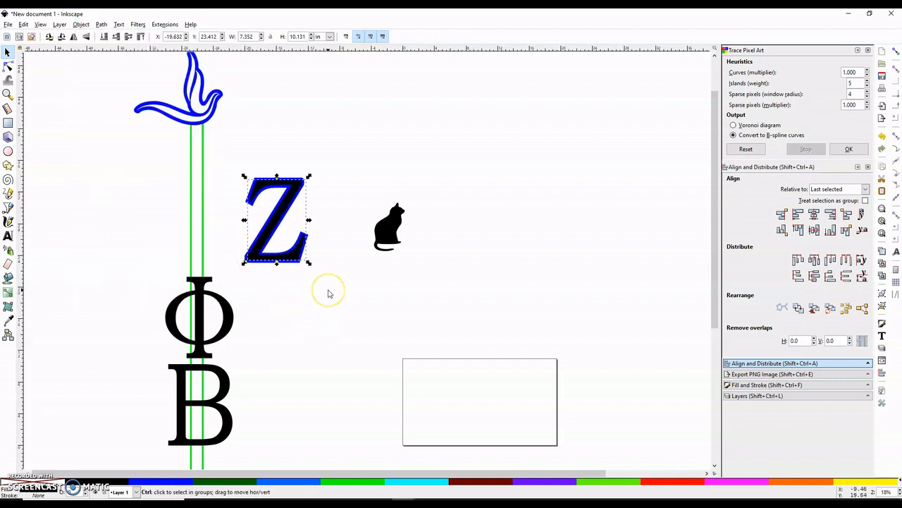
Step: Inset the black Z again to about 7.2 by 10 in and center both Z layers on a common horizontal axis
{"action": "key", "text": "ctrl+parenleft"}
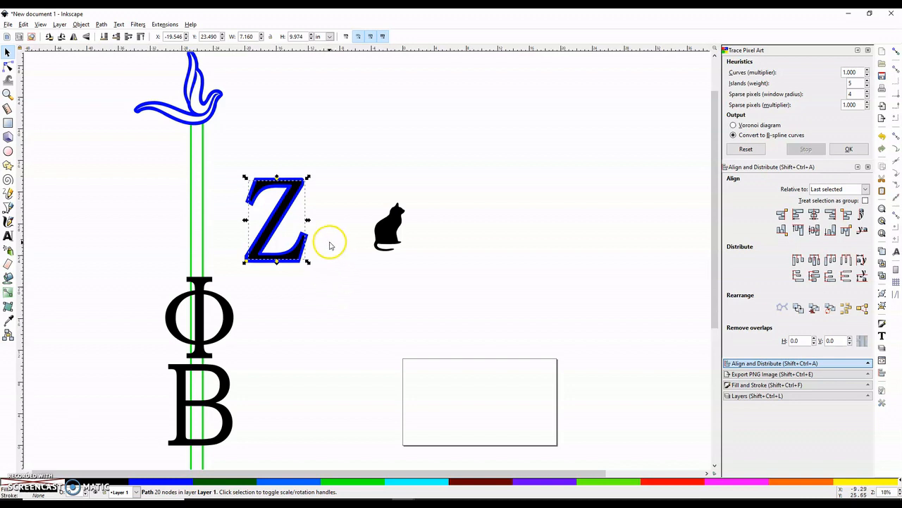
{"action": "left_click_drag", "start_coordinate": [233, 165], "coordinate": [348, 295]}
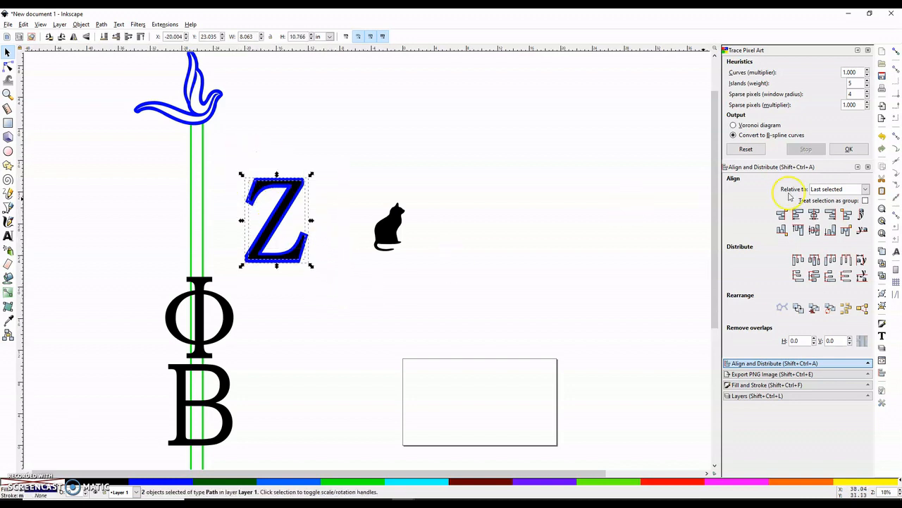
{"action": "left_click", "coordinate": [814, 233]}
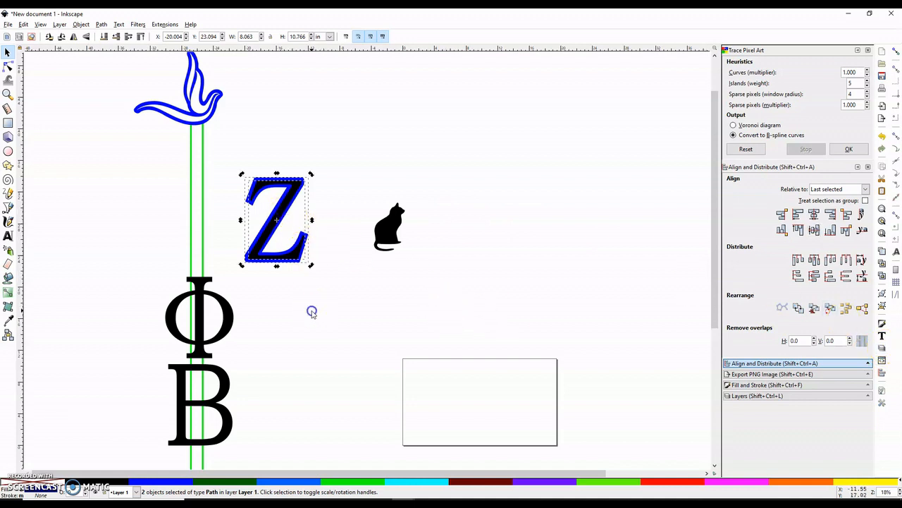
Step: Fill the black inner Z with white by setting red, green and blue to 255
{"action": "left_click", "coordinate": [291, 203]}
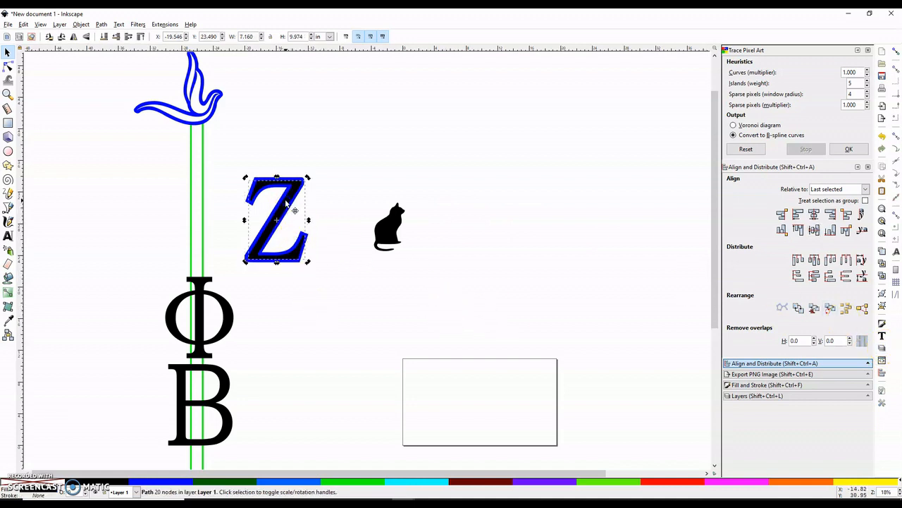
{"action": "left_click", "coordinate": [761, 385]}
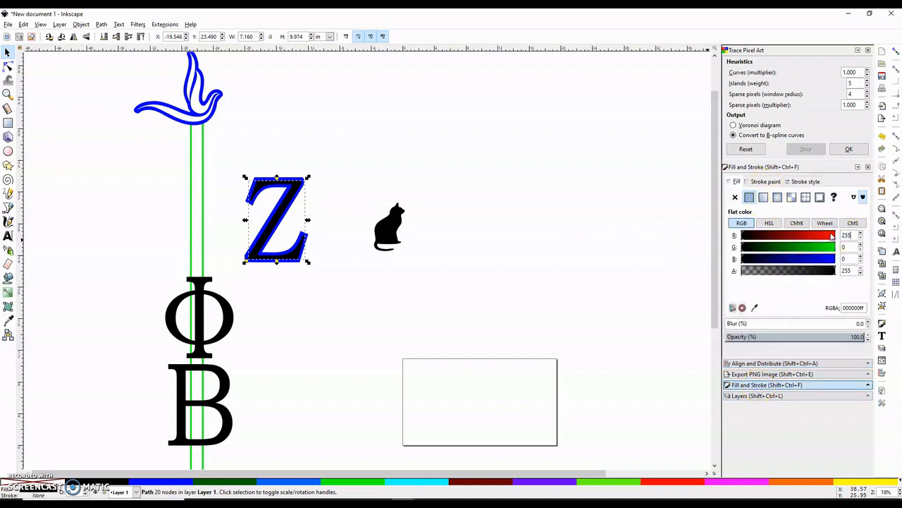
{"action": "key", "text": "Tab"}
{"action": "type", "text": "255"}
{"action": "key", "text": "Tab"}
{"action": "key", "text": "Tab"}
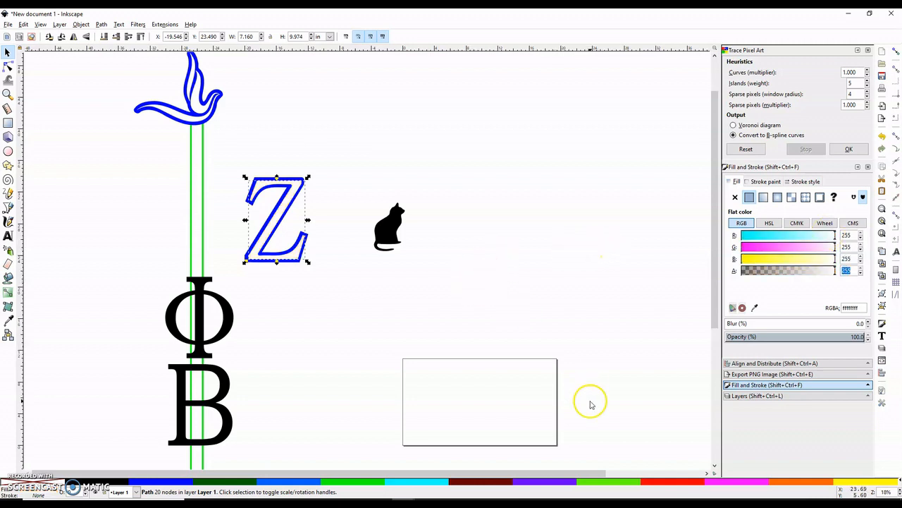
Step: Group the white Z with its blue backing layer
{"action": "left_click", "coordinate": [362, 321]}
{"action": "left_click_drag", "start_coordinate": [232, 158], "coordinate": [354, 348]}
{"action": "left_click", "coordinate": [882, 293]}
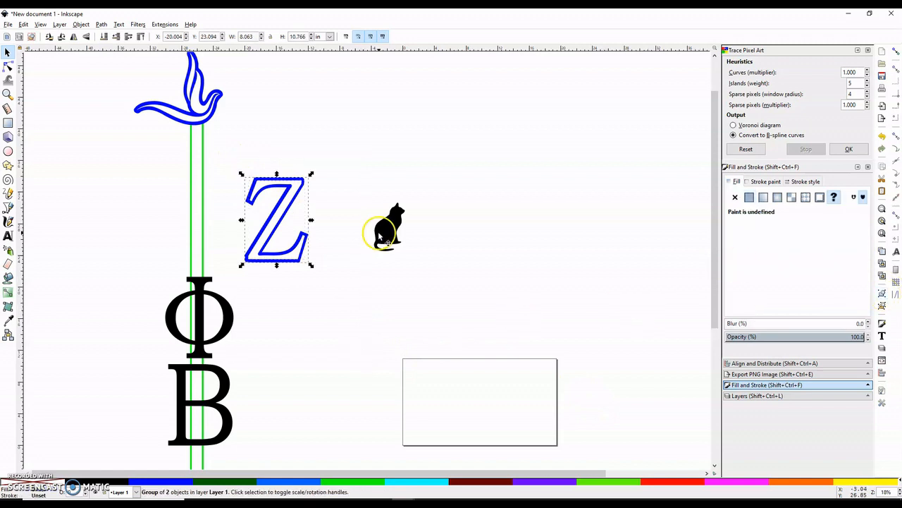
Step: Shrink the cat to about 3.2 by 4.8 in and place it sitting inside the lower curve of the outlined Z
{"action": "left_click_drag", "start_coordinate": [387, 234], "coordinate": [342, 247]}
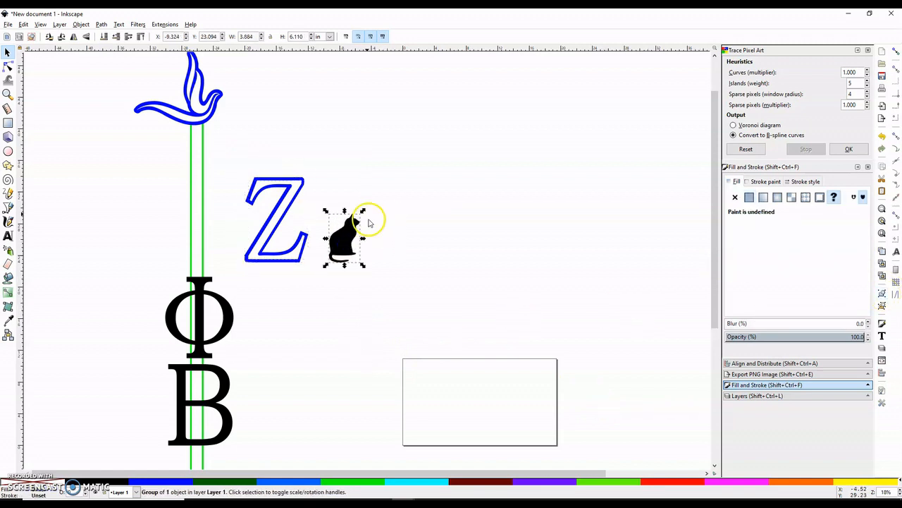
{"action": "left_click_drag", "start_coordinate": [362, 211], "coordinate": [301, 239]}
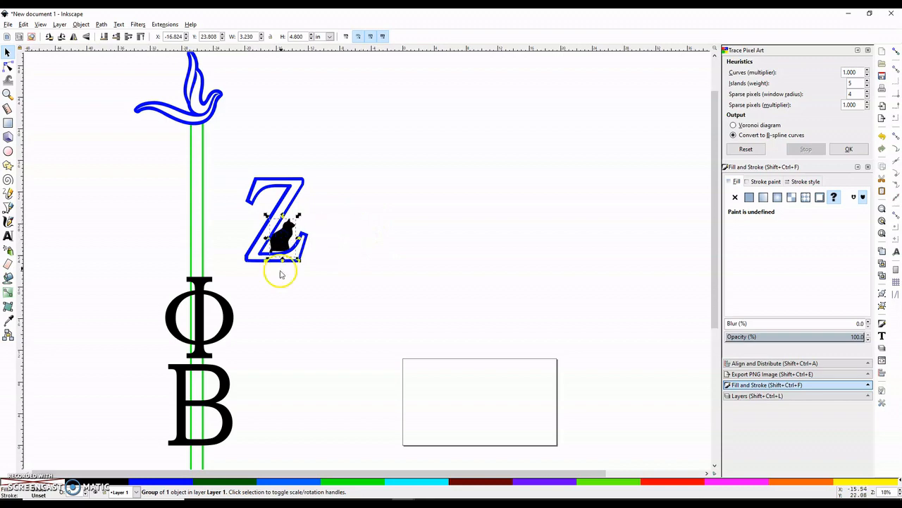
{"action": "scroll", "coordinate": [278, 275], "scroll_direction": "up", "scroll_amount": 5}
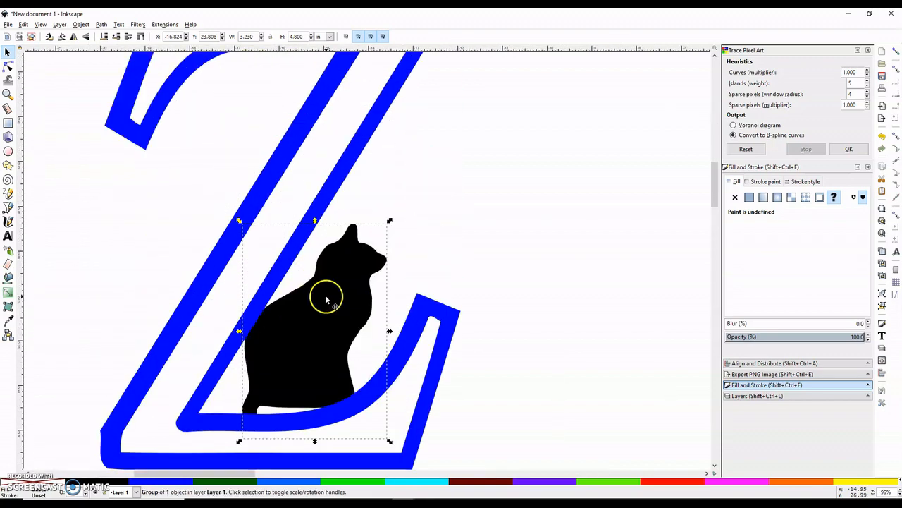
{"action": "left_click", "coordinate": [103, 24]}
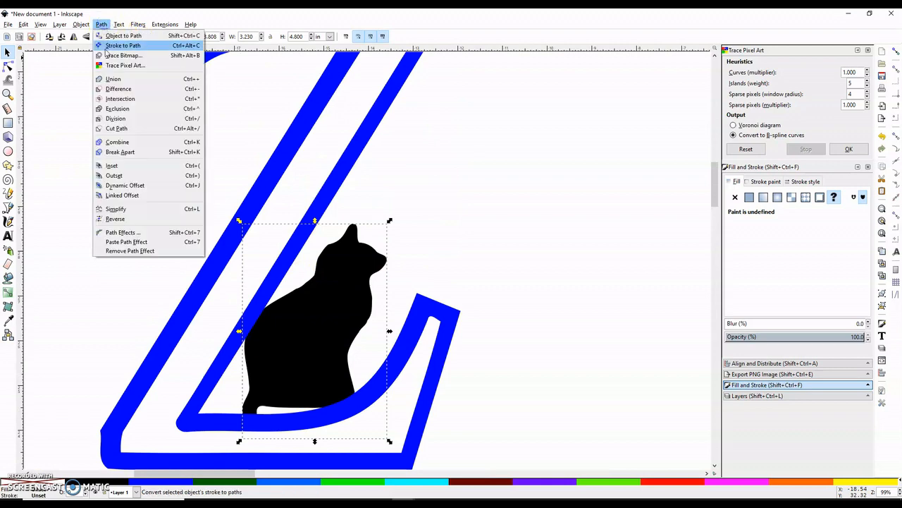
Step: Raise the cat silhouette to the top of the stack and move it slightly down and left inside the Z
{"action": "mouse_move", "coordinate": [81, 24]}
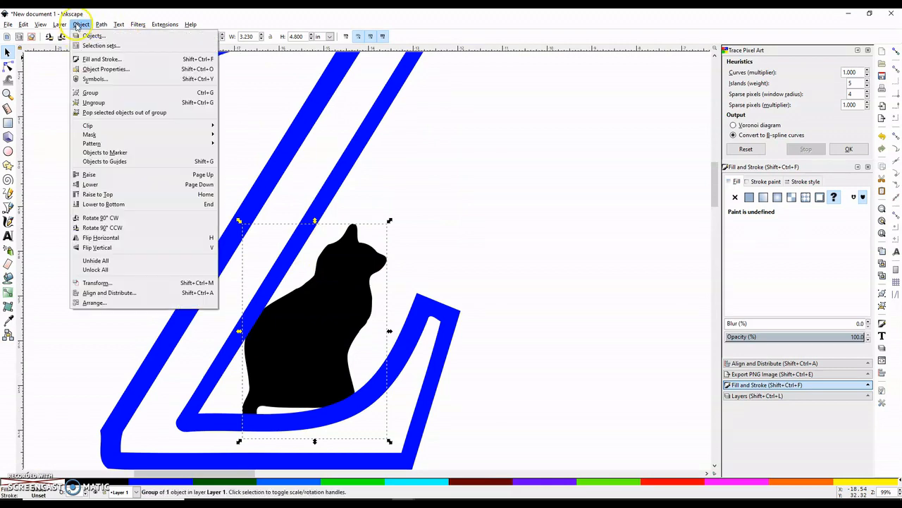
{"action": "left_click", "coordinate": [108, 189]}
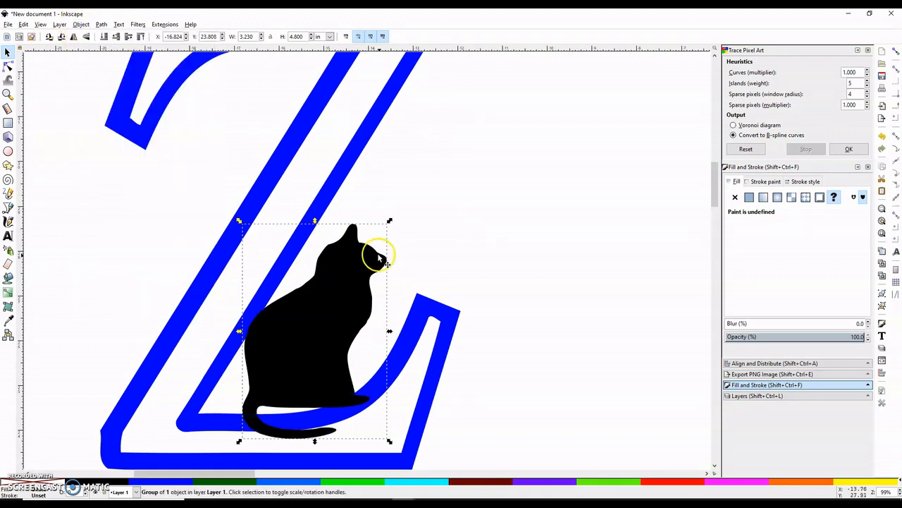
{"action": "scroll", "coordinate": [373, 252], "scroll_direction": "down", "scroll_amount": 4}
{"action": "left_click_drag", "start_coordinate": [327, 233], "coordinate": [314, 246]}
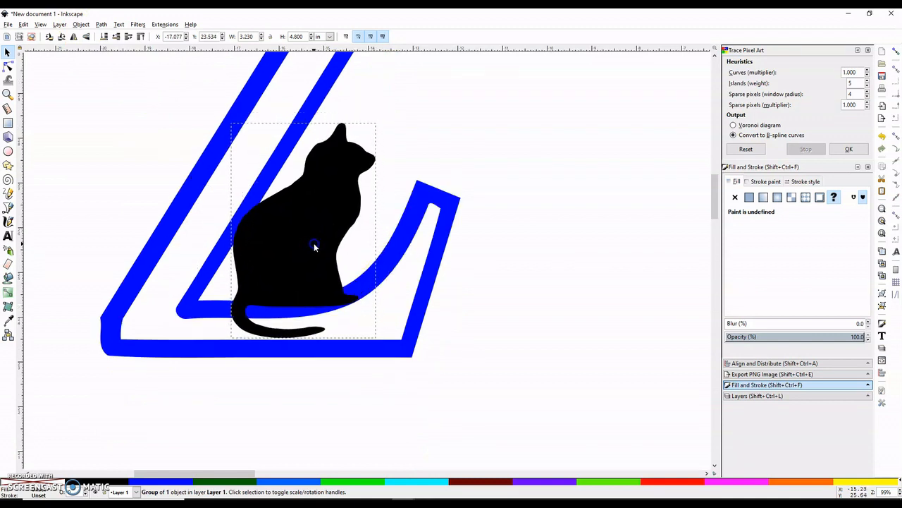
Step: Shrink the cat to about 2.79 in wide by 4.73 in tall and shift it slightly right within the Z
{"action": "mouse_move", "coordinate": [303, 342]}
{"action": "left_mouse_down"}
{"action": "mouse_move", "coordinate": [303, 377]}
{"action": "mouse_move", "coordinate": [308, 338]}
{"action": "left_mouse_up"}
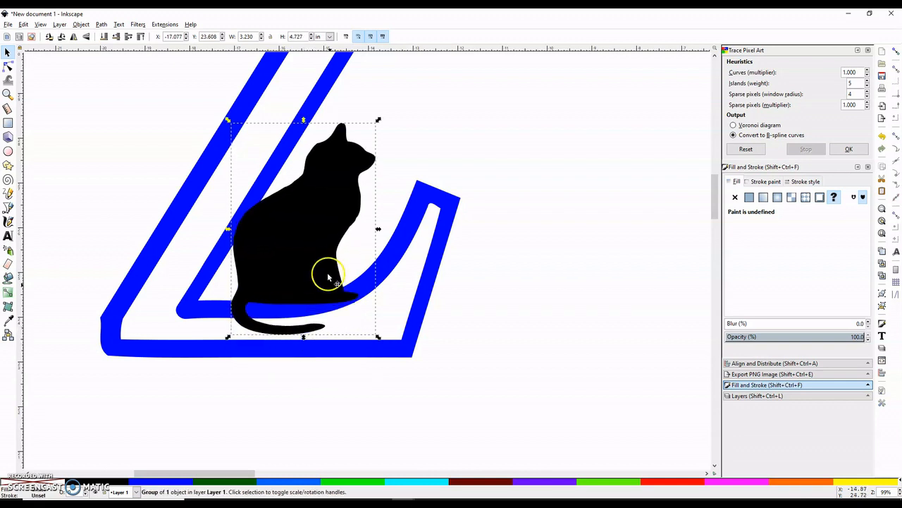
{"action": "left_click_drag", "start_coordinate": [378, 229], "coordinate": [359, 231]}
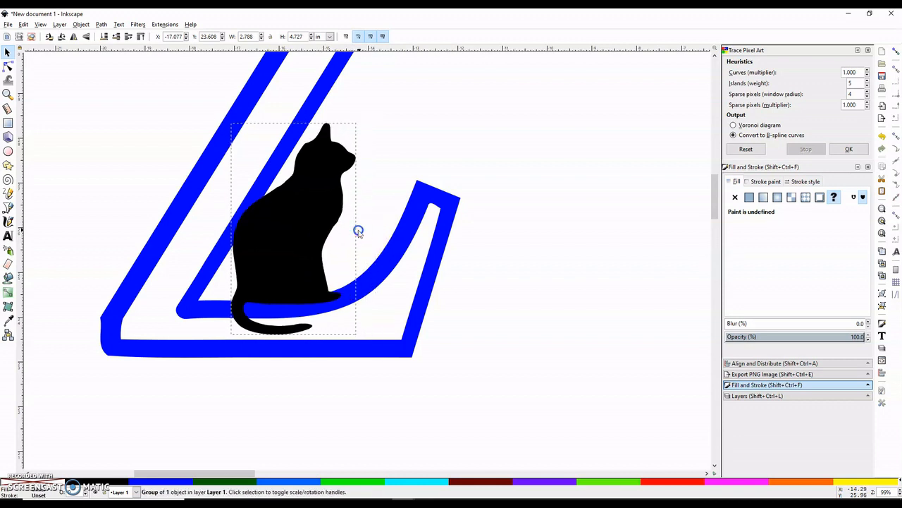
{"action": "left_click_drag", "start_coordinate": [299, 246], "coordinate": [312, 248]}
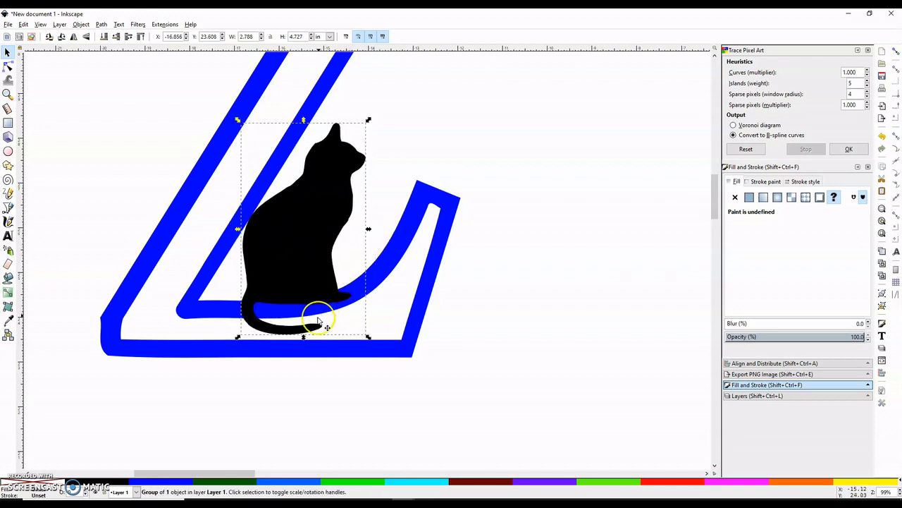
{"action": "left_click", "coordinate": [322, 366]}
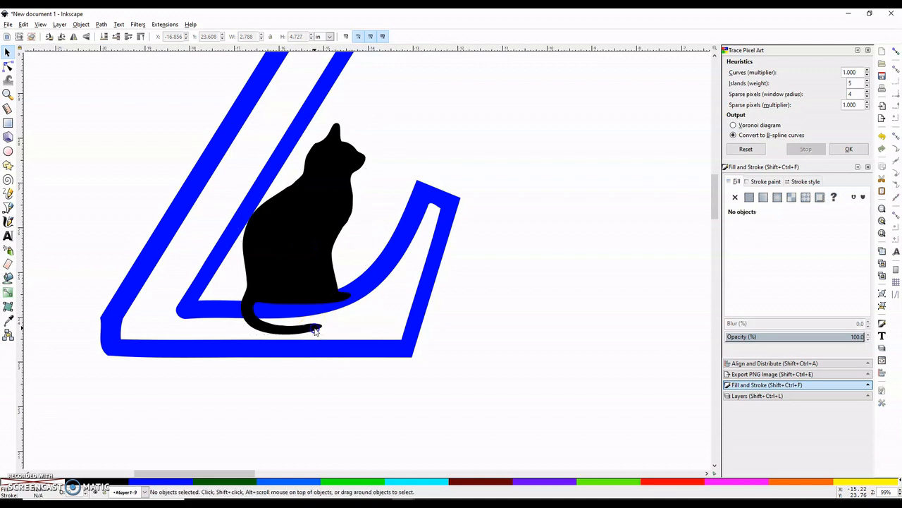
Step: Edit the cat path's nodes to reshape and slightly raise the tip of the tail
{"action": "left_click", "coordinate": [315, 330]}
{"action": "double_click", "coordinate": [315, 330]}
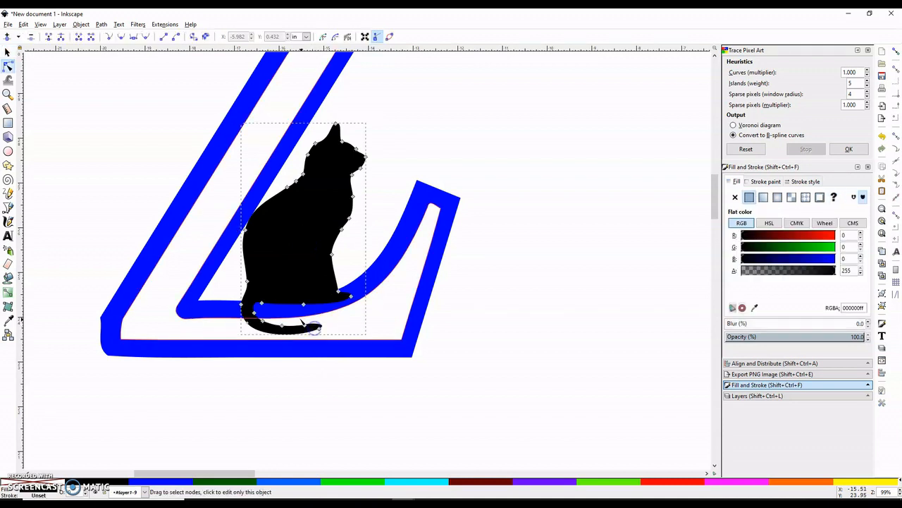
{"action": "left_click_drag", "start_coordinate": [299, 319], "coordinate": [323, 328]}
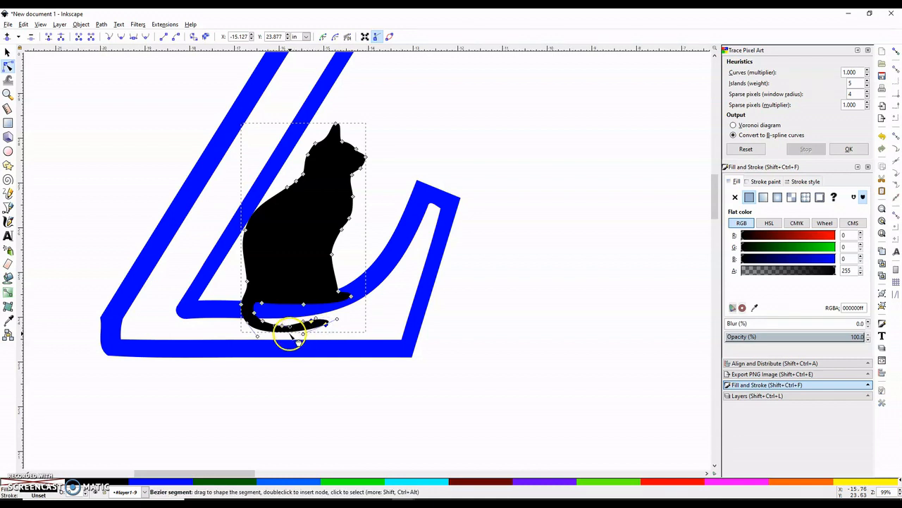
{"action": "left_click", "coordinate": [288, 373]}
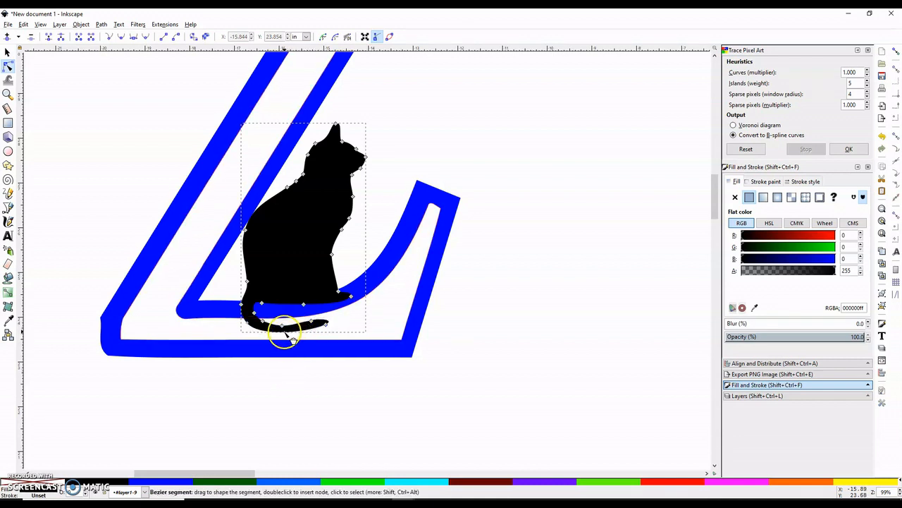
{"action": "mouse_move", "coordinate": [284, 333]}
{"action": "left_mouse_down"}
{"action": "mouse_move", "coordinate": [296, 343]}
{"action": "mouse_move", "coordinate": [337, 334]}
{"action": "mouse_move", "coordinate": [322, 325]}
{"action": "left_mouse_up"}
{"action": "left_click", "coordinate": [338, 329]}
Step: Refine the middle of the cat's tail by pulling its lower edge upward into a thinner curve
{"action": "left_click", "coordinate": [283, 325]}
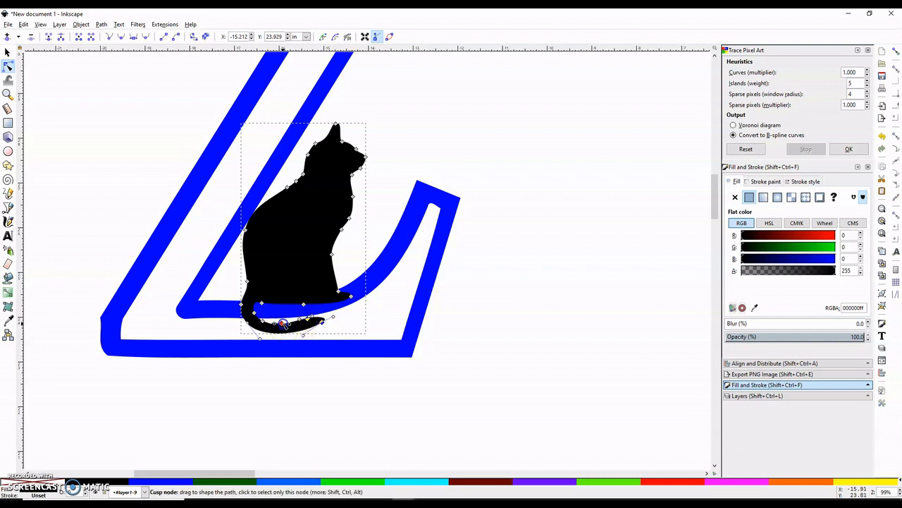
{"action": "left_click", "coordinate": [310, 330]}
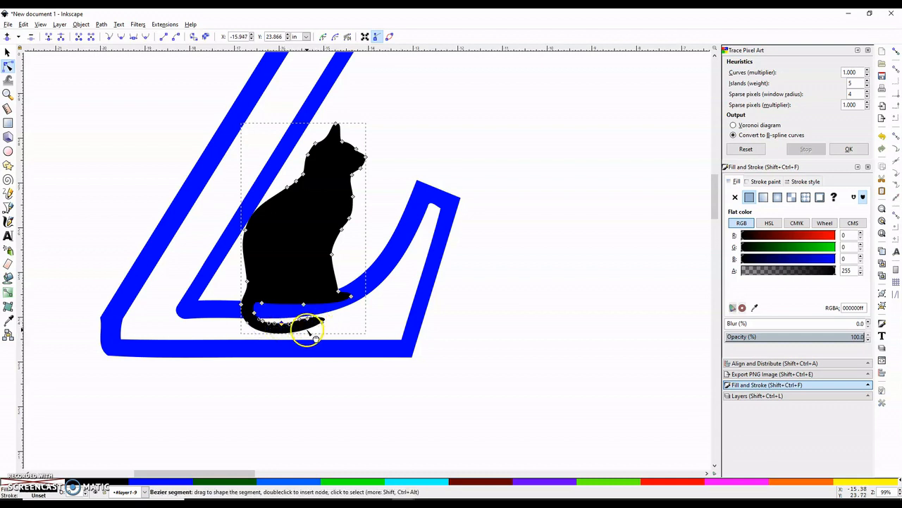
{"action": "left_click_drag", "start_coordinate": [313, 337], "coordinate": [312, 334]}
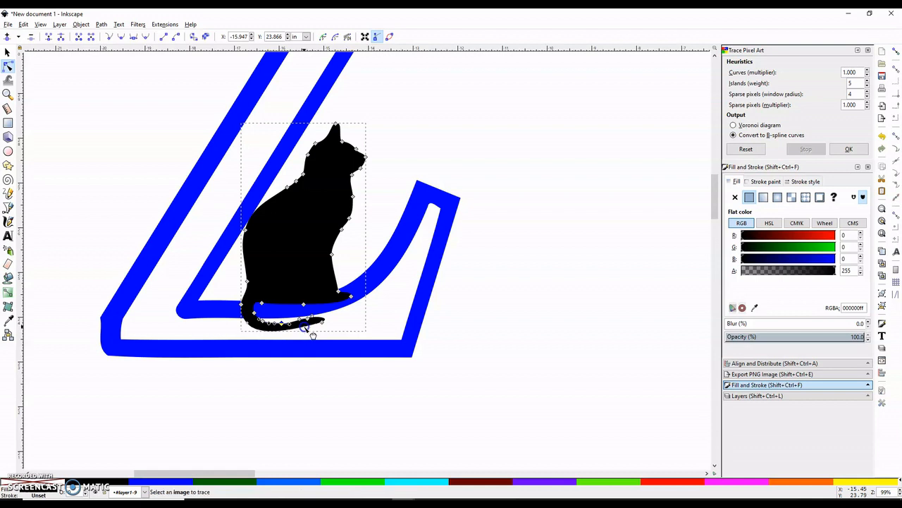
{"action": "left_click", "coordinate": [334, 331]}
{"action": "left_click", "coordinate": [330, 365]}
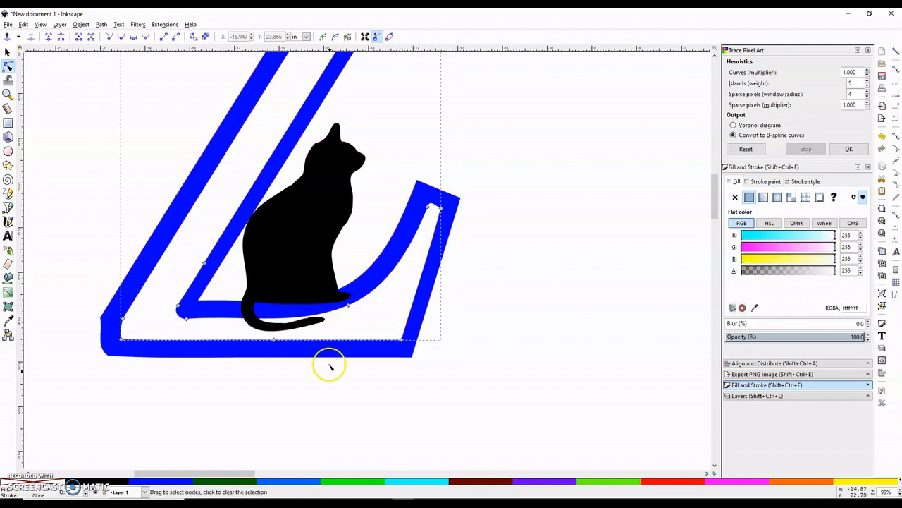
{"action": "left_click", "coordinate": [333, 400]}
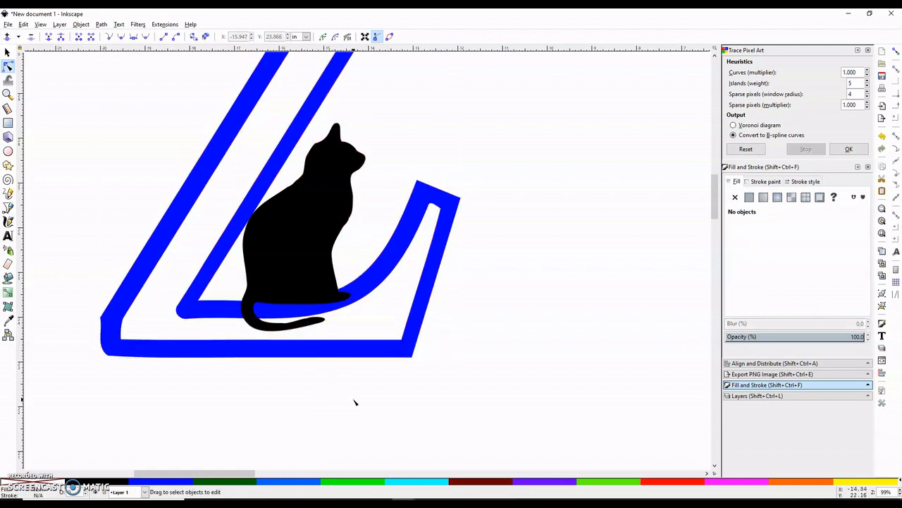
Step: Nudge the reshaped cat slightly left within the Z and deselect it
{"action": "left_click", "coordinate": [272, 242]}
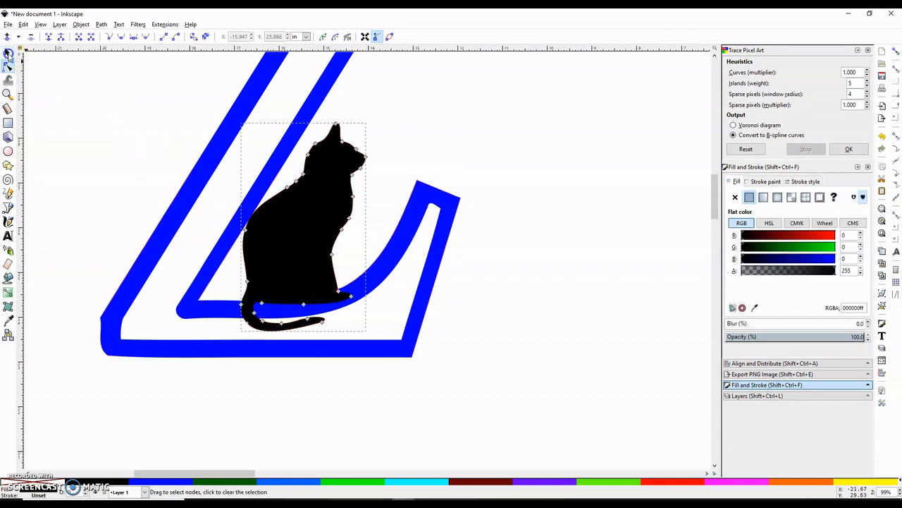
{"action": "left_click", "coordinate": [8, 54]}
{"action": "left_click", "coordinate": [267, 221]}
{"action": "left_click_drag", "start_coordinate": [267, 223], "coordinate": [266, 222]}
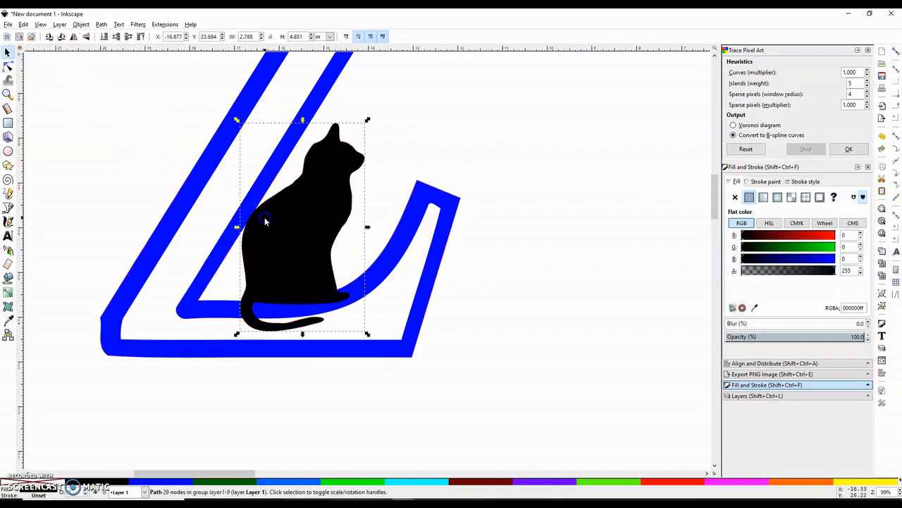
{"action": "left_click", "coordinate": [453, 433]}
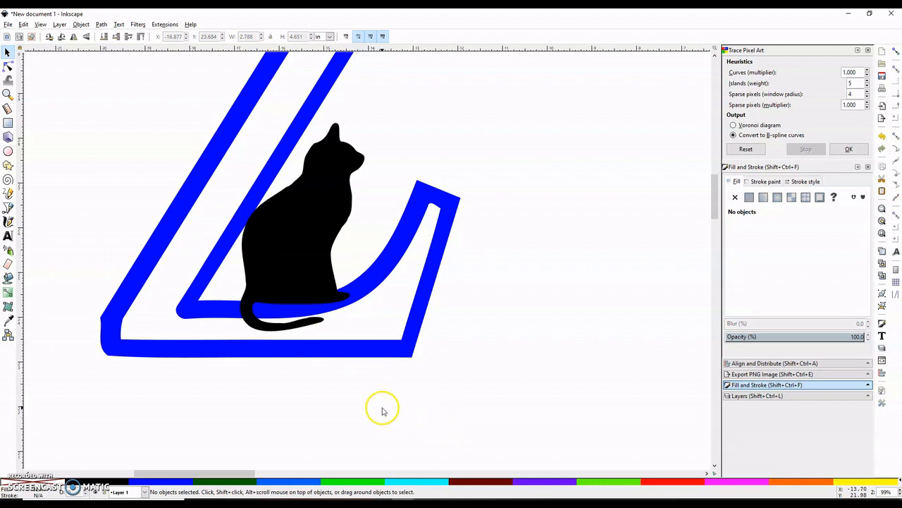
{"action": "scroll", "coordinate": [375, 394], "scroll_direction": "down", "scroll_amount": 3, "text": "ctrl"}
{"action": "scroll", "coordinate": [376, 383], "scroll_direction": "down", "scroll_amount": 2, "text": "ctrl"}
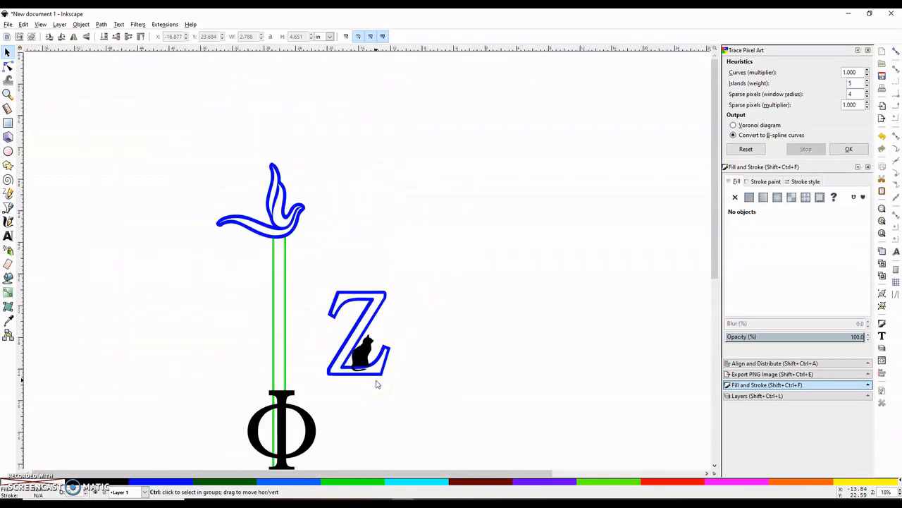
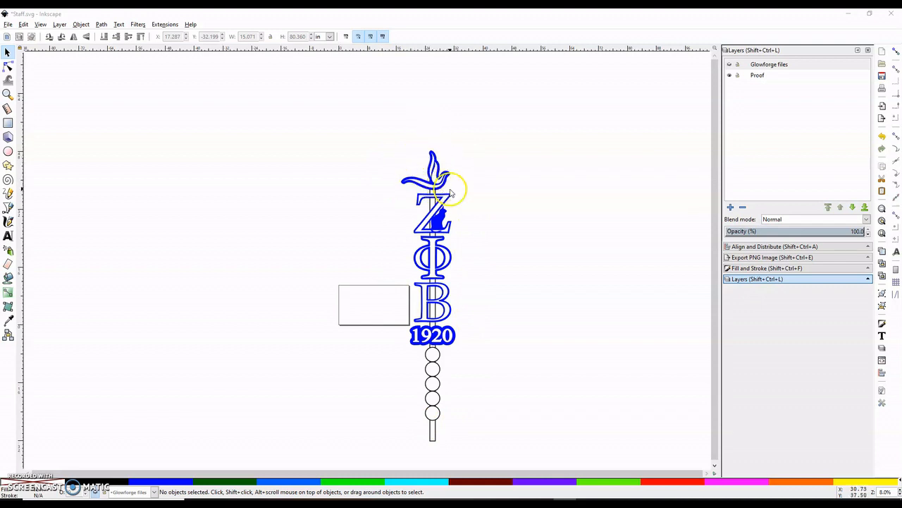
{"action": "left_click", "coordinate": [451, 192]}
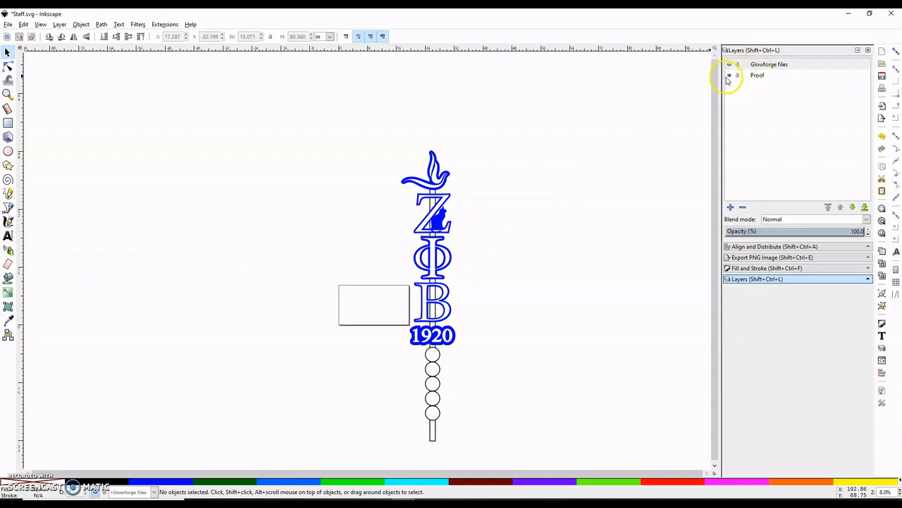
{"action": "left_click", "coordinate": [757, 76]}
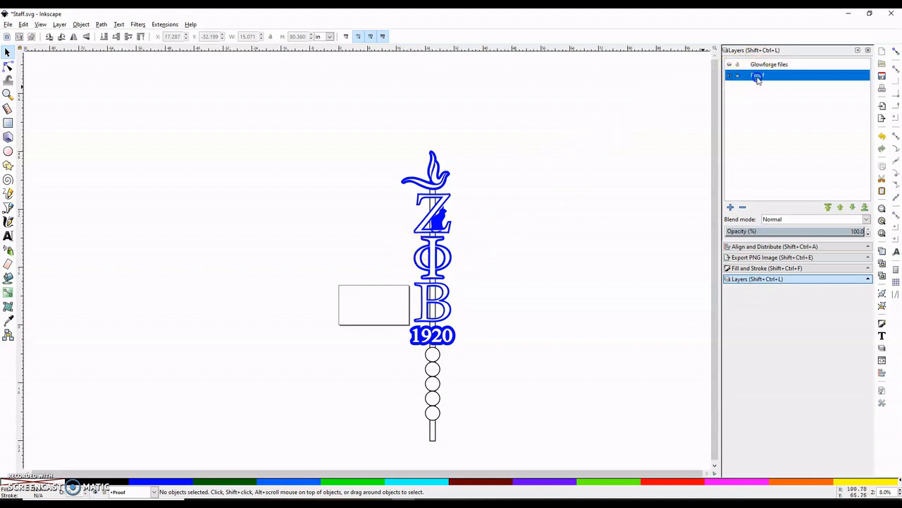
{"action": "right_click", "coordinate": [758, 79]}
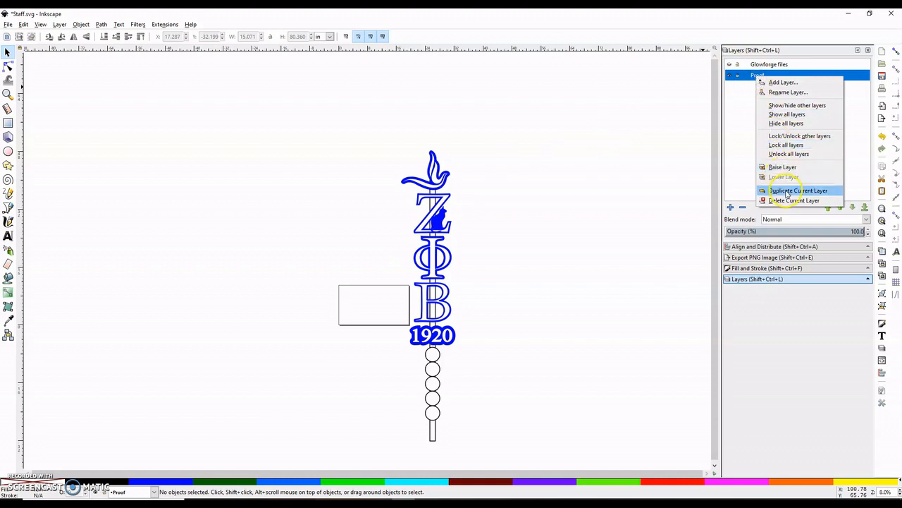
{"action": "left_click", "coordinate": [617, 157]}
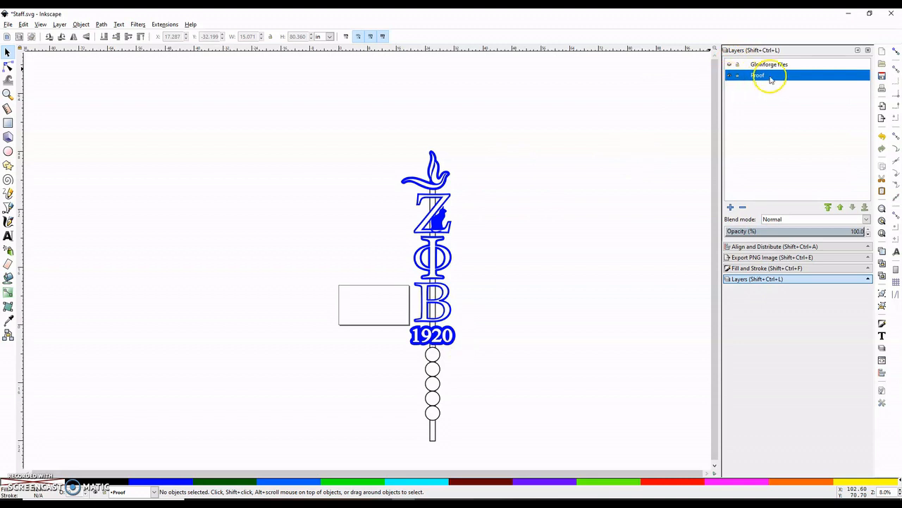
Step: Hide the Proof layer and show the Glowforge files layer
{"action": "left_click", "coordinate": [729, 75]}
{"action": "left_click", "coordinate": [730, 73]}
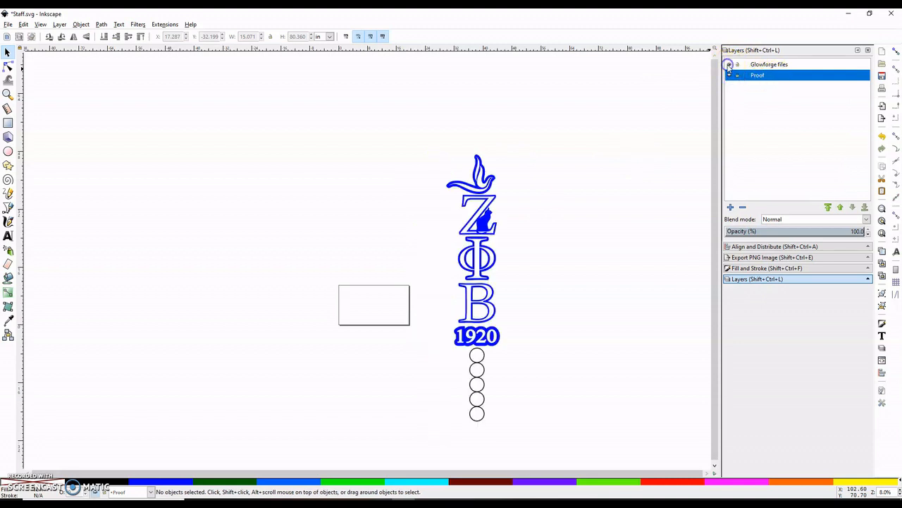
{"action": "left_click", "coordinate": [534, 255]}
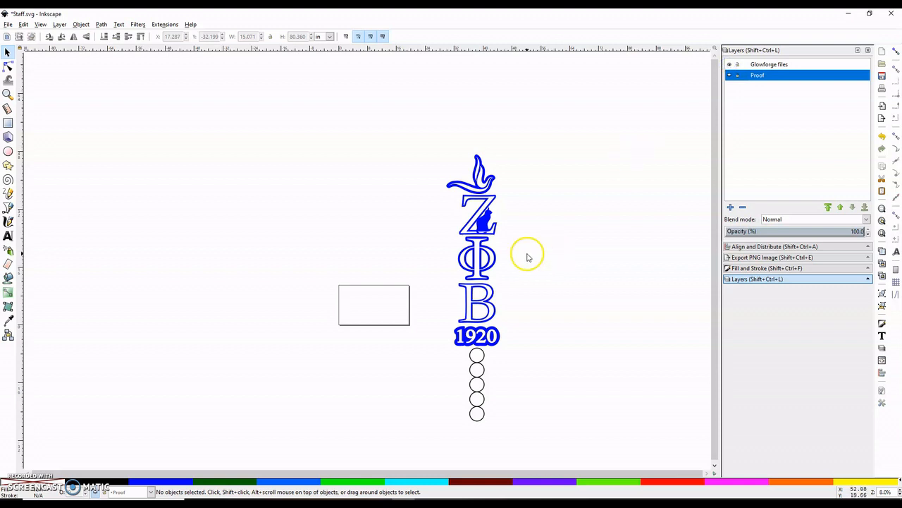
{"action": "left_click", "coordinate": [289, 165]}
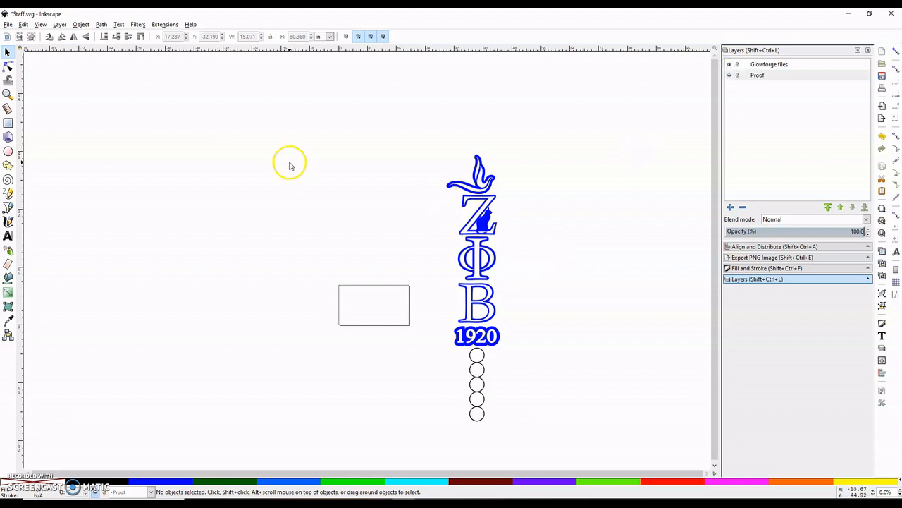
Step: Switch the display mode to Outline and inspect the overlapping cut lines of the Z and the cat
{"action": "left_click", "coordinate": [41, 24]}
{"action": "mouse_move", "coordinate": [59, 24]}
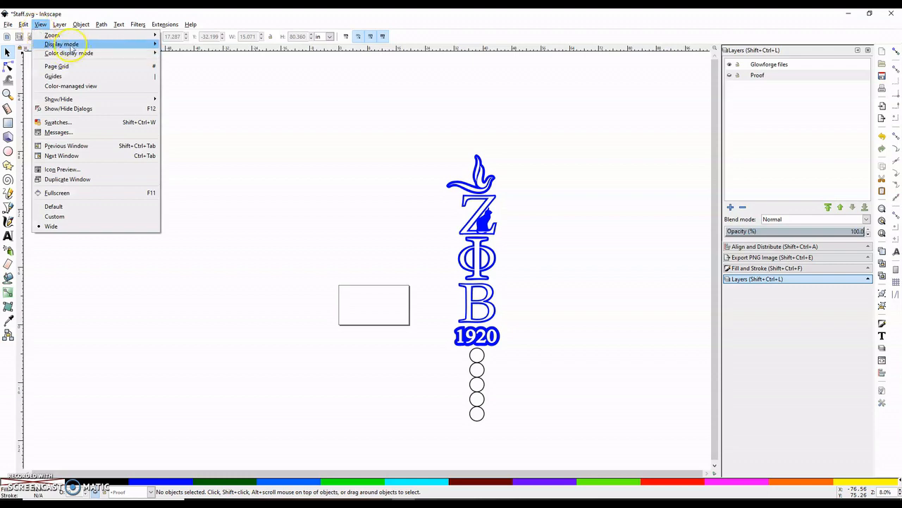
{"action": "mouse_move", "coordinate": [144, 44]}
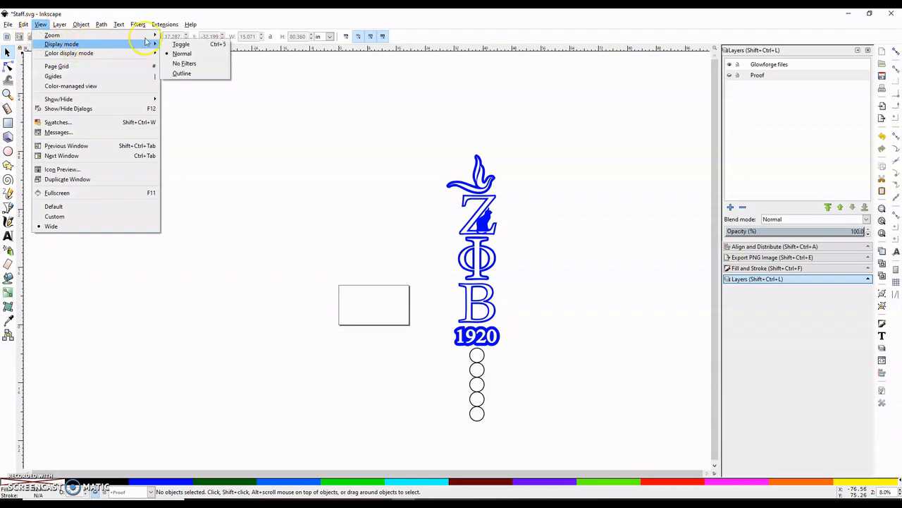
{"action": "left_click", "coordinate": [182, 75]}
{"action": "scroll", "coordinate": [512, 250], "scroll_direction": "up", "scroll_amount": 4}
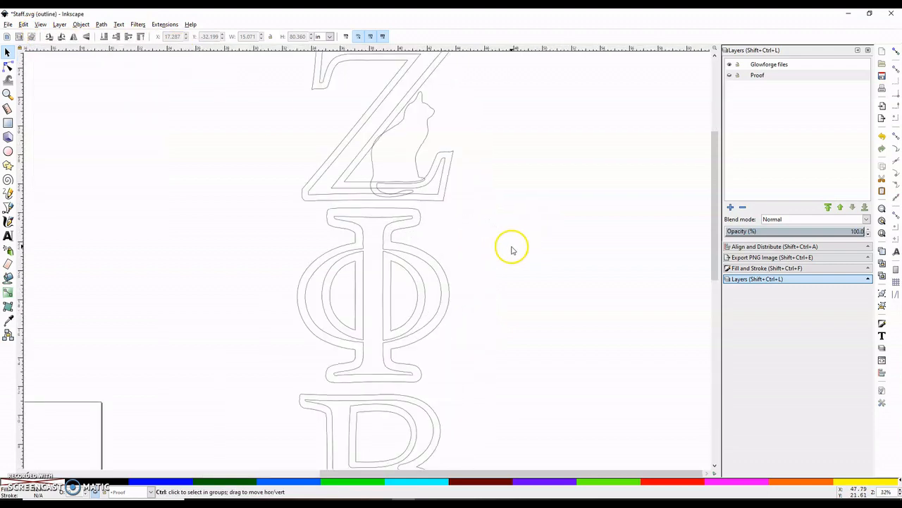
{"action": "scroll", "coordinate": [443, 262], "scroll_direction": "up", "scroll_amount": 3}
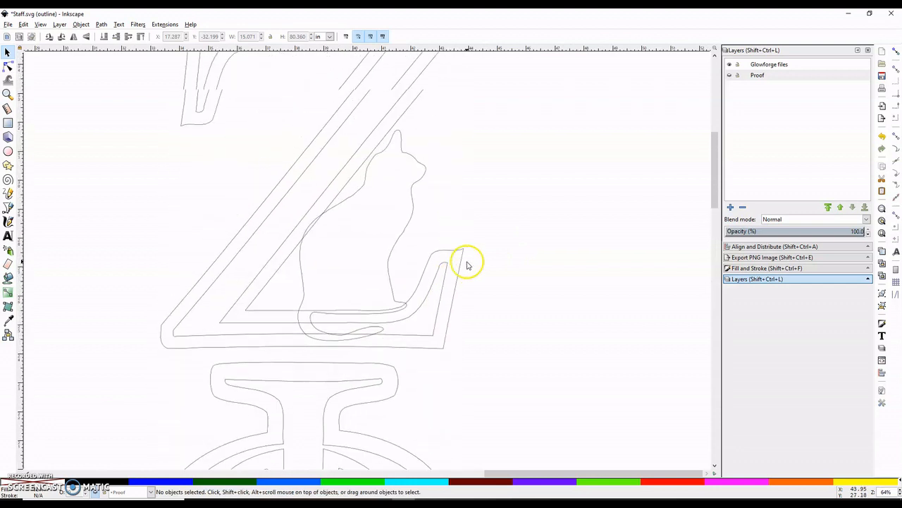
{"action": "scroll", "coordinate": [466, 265], "scroll_direction": "up", "scroll_amount": 2}
{"action": "scroll", "coordinate": [466, 265], "scroll_direction": "up", "scroll_amount": 1}
{"action": "scroll", "coordinate": [466, 265], "scroll_direction": "down", "scroll_amount": 3}
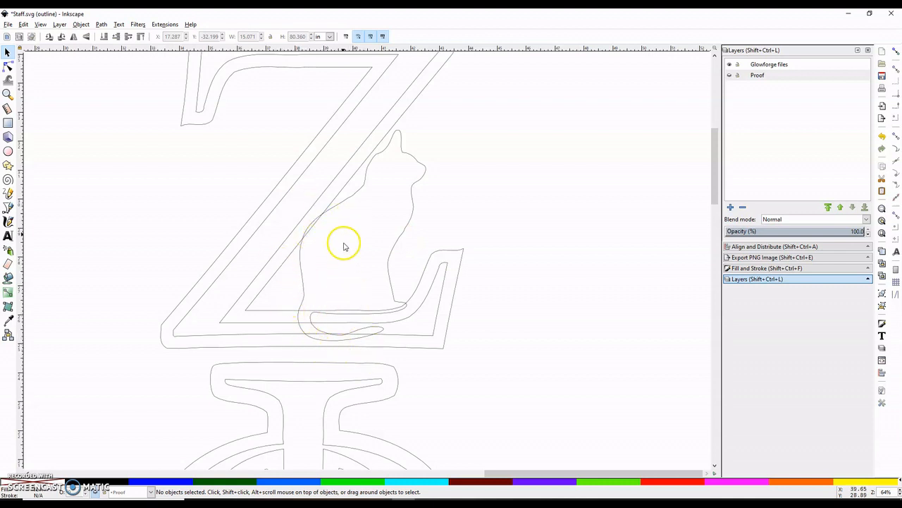
Step: Select the Z-and-cat group in the Glowforge files layer and ungroup it completely into separate paths
{"action": "left_click", "coordinate": [339, 206]}
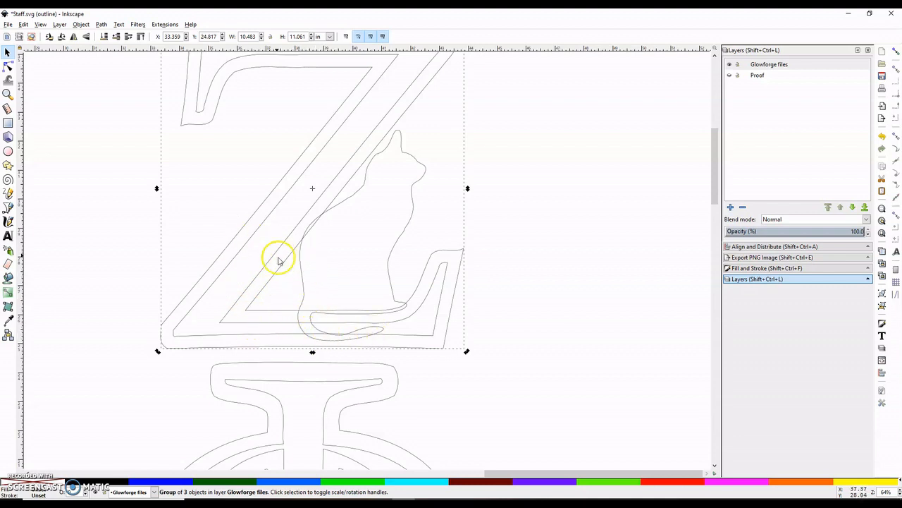
{"action": "left_click", "coordinate": [93, 102]}
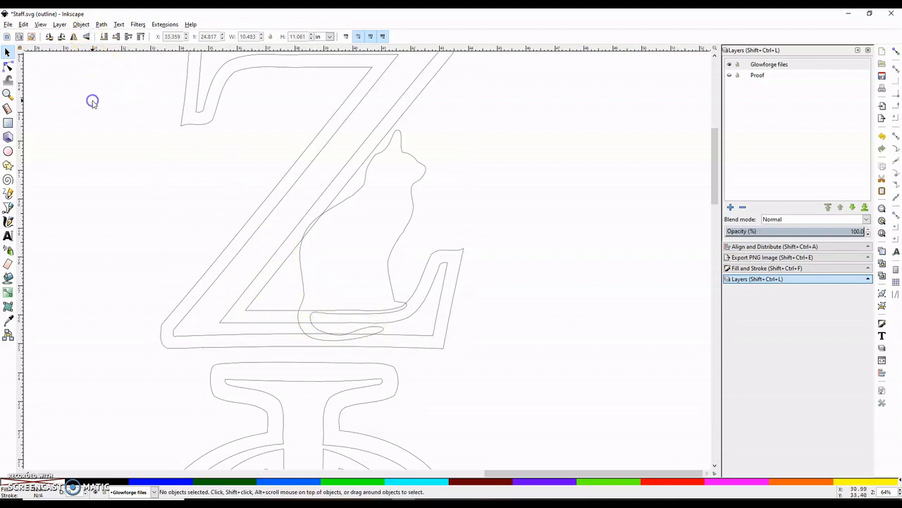
{"action": "left_click", "coordinate": [176, 119]}
{"action": "left_click", "coordinate": [329, 212]}
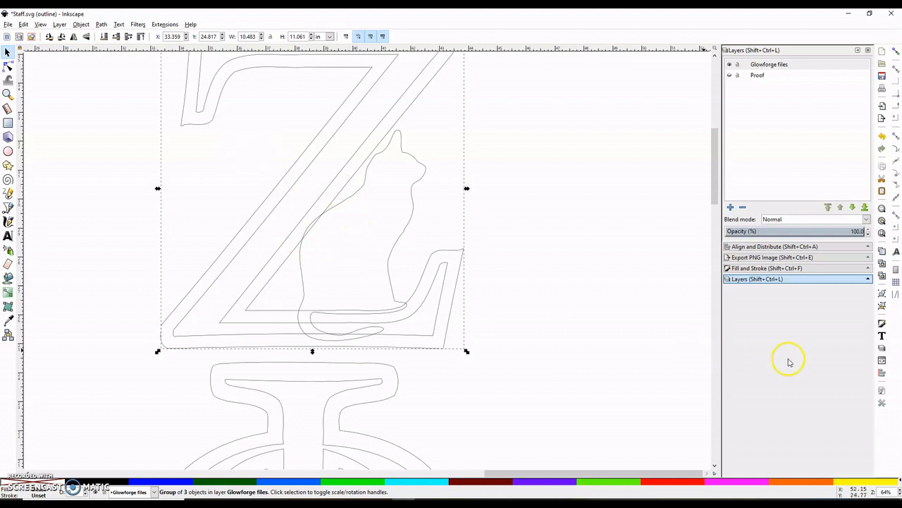
{"action": "left_click", "coordinate": [881, 303]}
{"action": "left_click", "coordinate": [882, 304]}
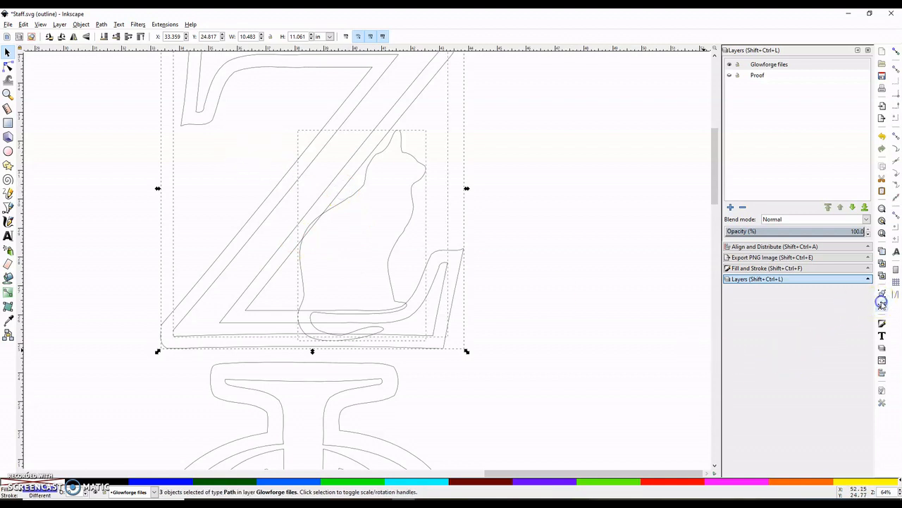
Step: Check that the cat, the inner Z and the outer Z are separate ungrouped paths by selecting each in turn
{"action": "left_click", "coordinate": [513, 294]}
{"action": "left_click", "coordinate": [404, 233]}
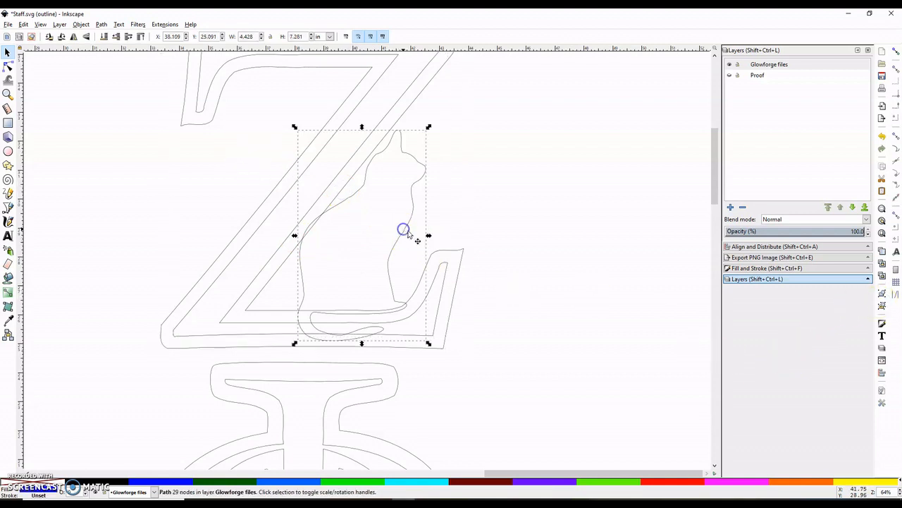
{"action": "left_click", "coordinate": [504, 183]}
{"action": "left_click", "coordinate": [376, 130]}
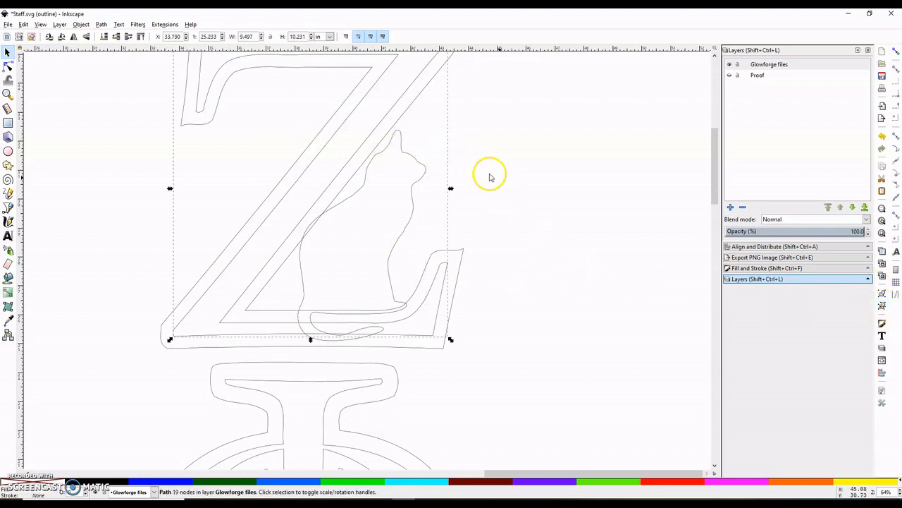
{"action": "left_click", "coordinate": [882, 305]}
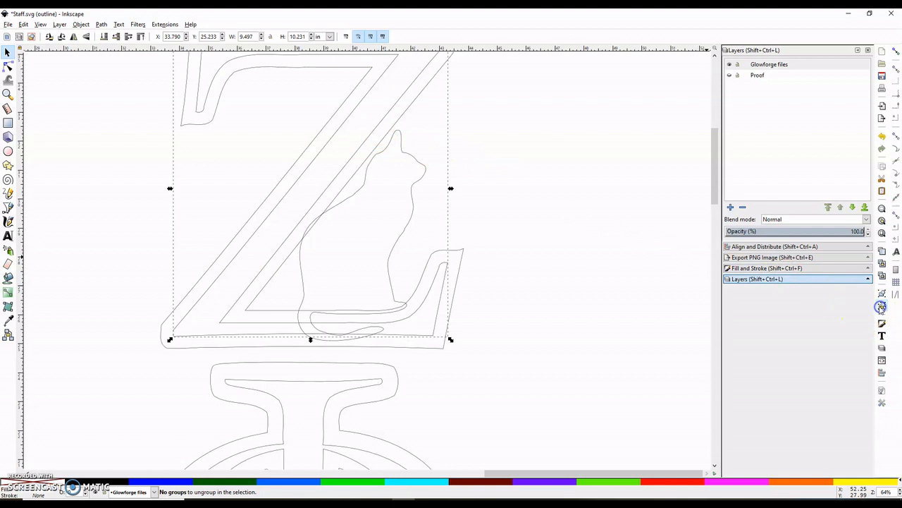
{"action": "left_click", "coordinate": [528, 212]}
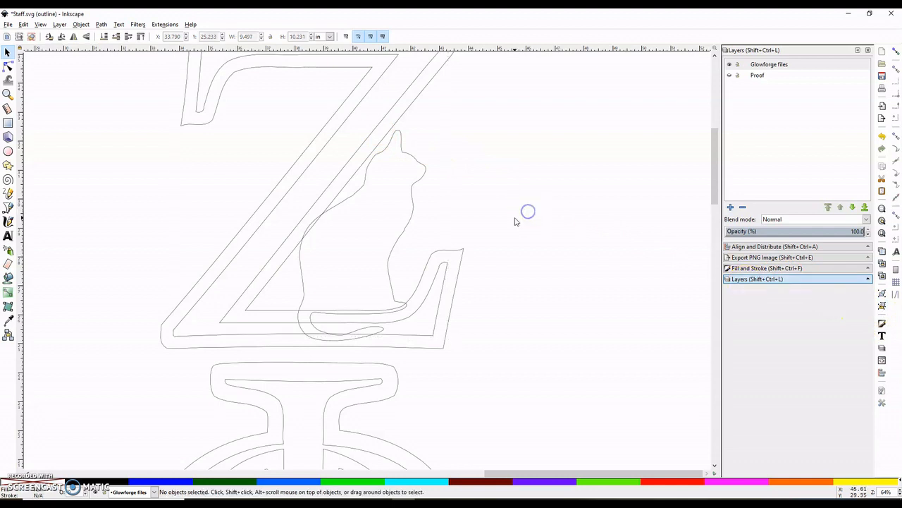
{"action": "left_click", "coordinate": [442, 289]}
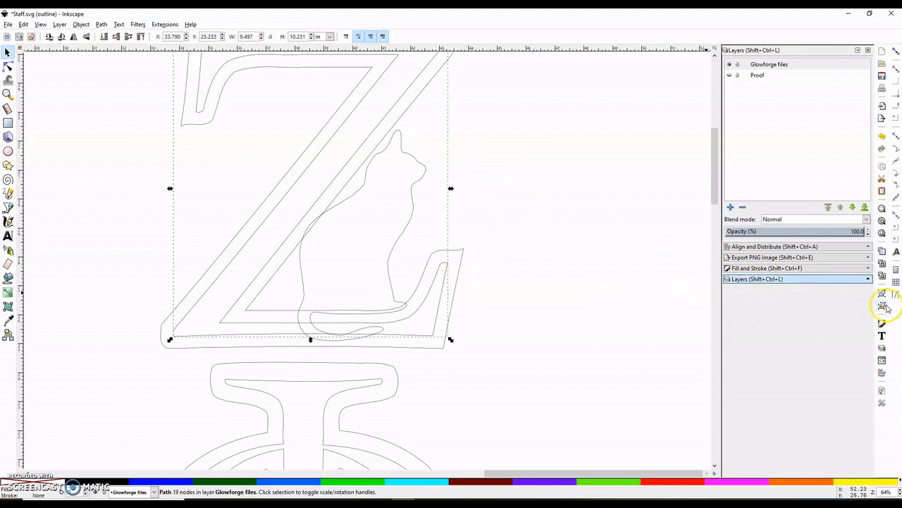
{"action": "left_click", "coordinate": [463, 251]}
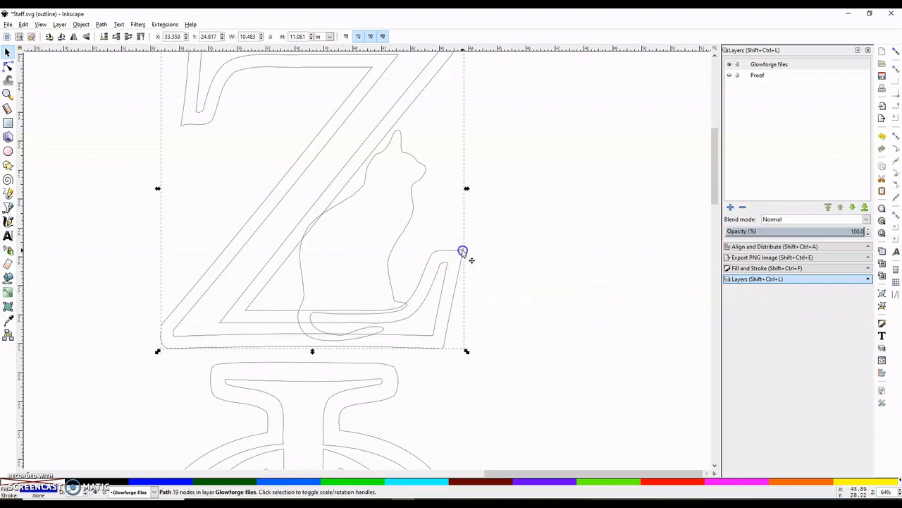
{"action": "left_click", "coordinate": [543, 305]}
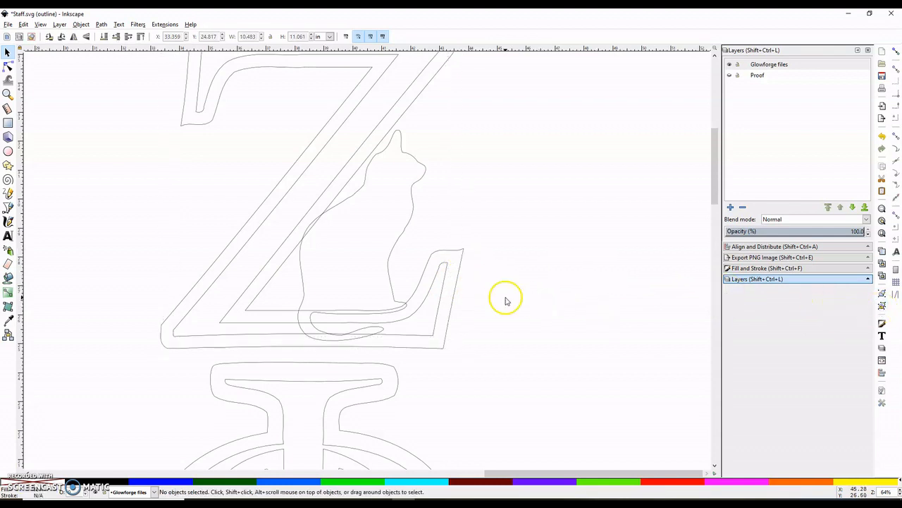
Step: Duplicate the cat path, test-move the copy, and return it to its place directly over the original
{"action": "scroll", "coordinate": [501, 297], "scroll_direction": "up", "scroll_amount": 3}
{"action": "scroll", "coordinate": [501, 297], "scroll_direction": "down", "scroll_amount": 2}
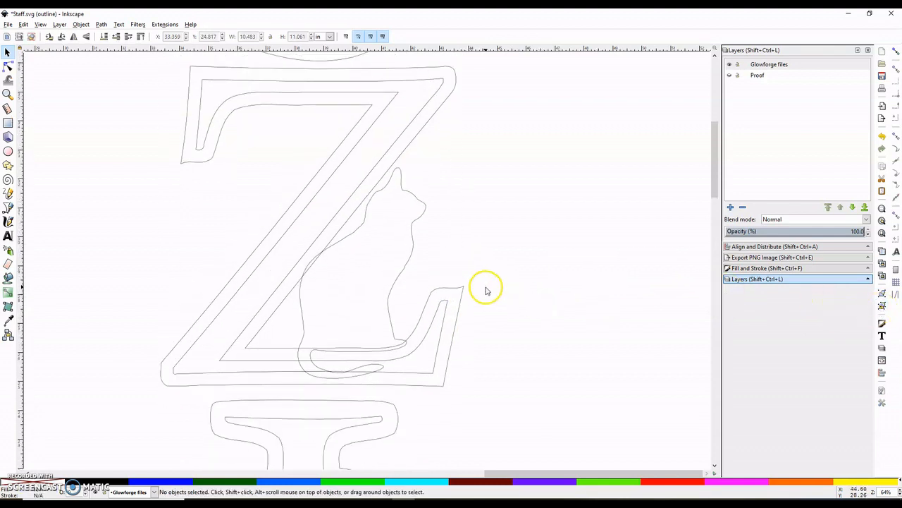
{"action": "left_click", "coordinate": [476, 283]}
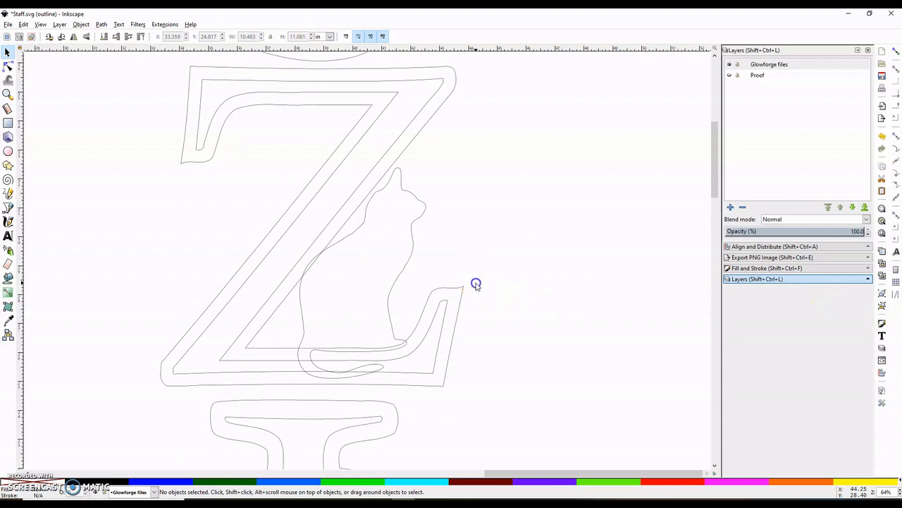
{"action": "left_click", "coordinate": [409, 261]}
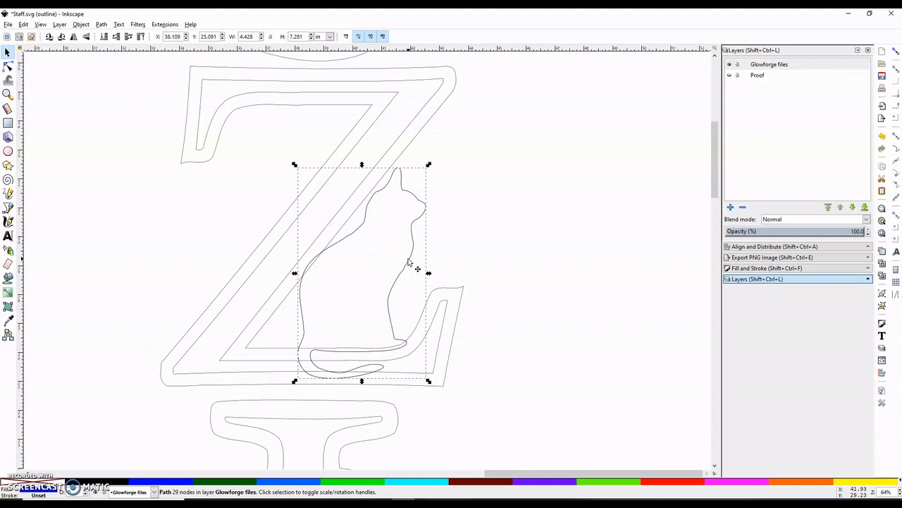
{"action": "left_click_drag", "start_coordinate": [409, 261], "coordinate": [498, 275]}
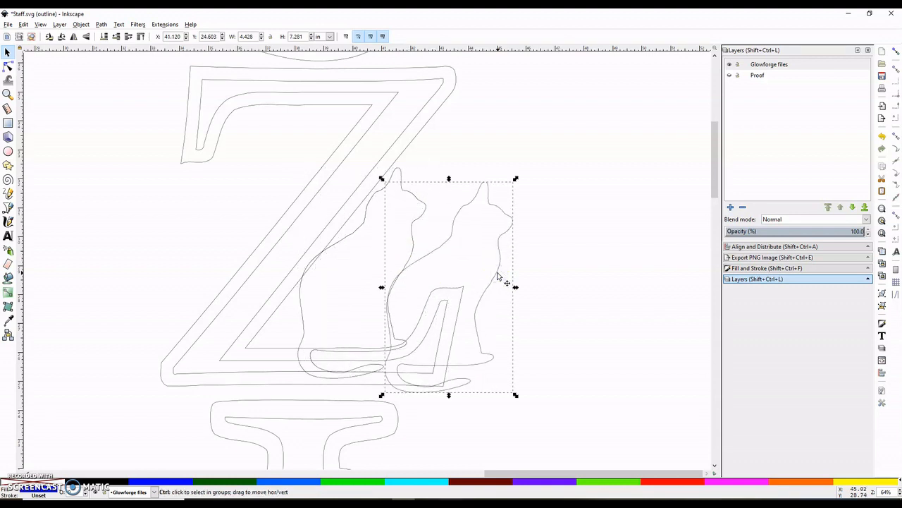
{"action": "key", "text": "Escape"}
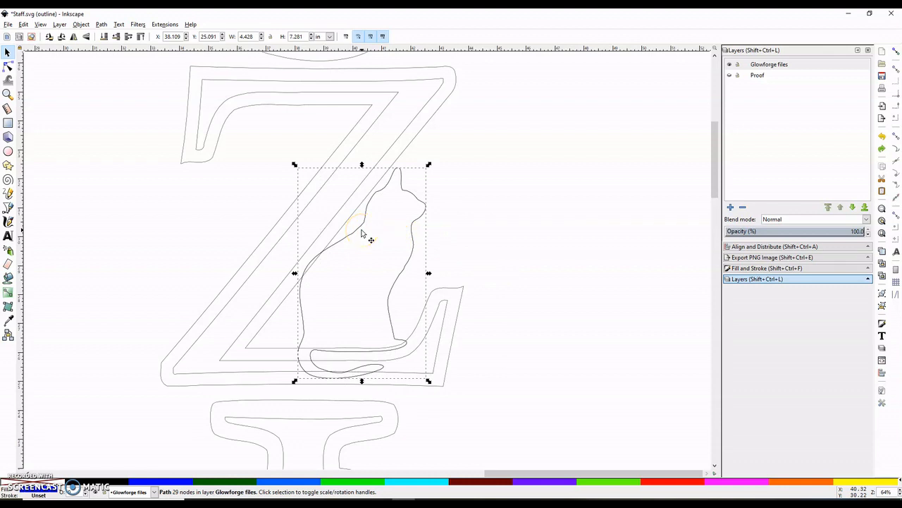
Step: Subtract the duplicated cat from the inner Z path with the Difference operation
{"action": "key", "text": "shift"}
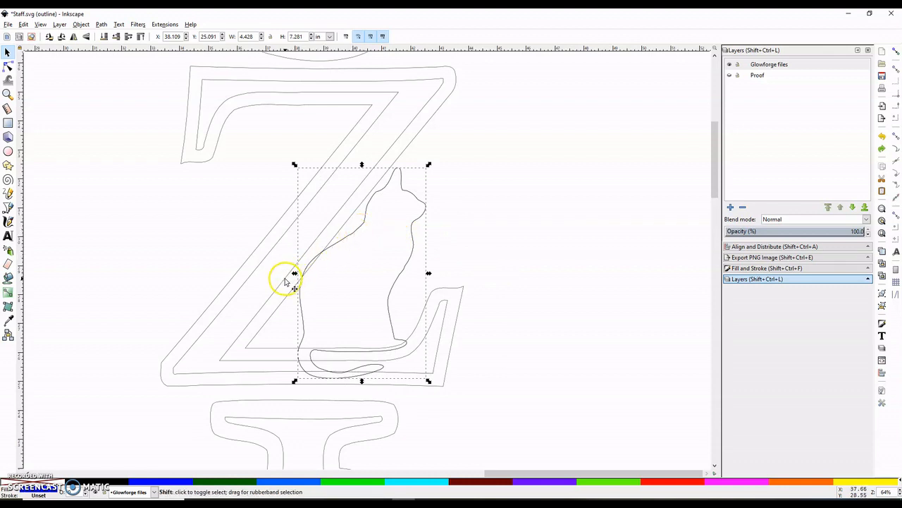
{"action": "left_click", "coordinate": [285, 279], "text": "shift"}
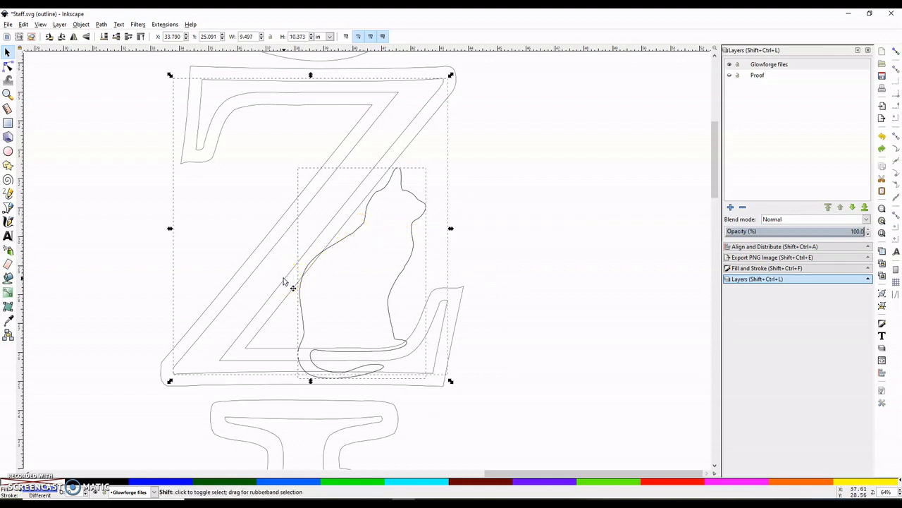
{"action": "left_click", "coordinate": [282, 278]}
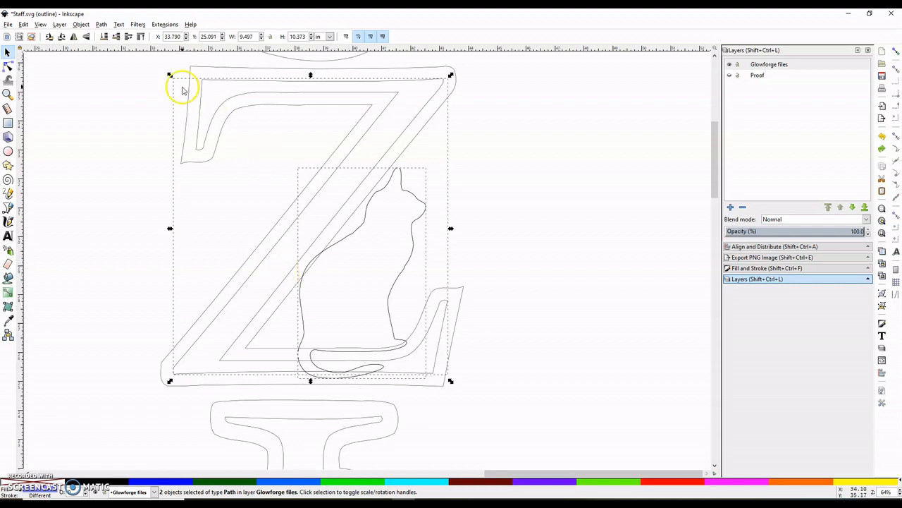
{"action": "left_click", "coordinate": [103, 24]}
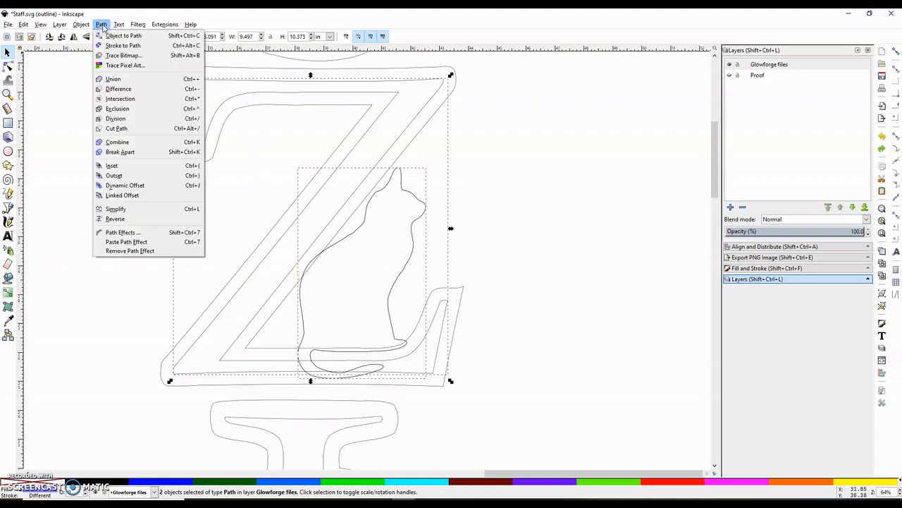
{"action": "left_click", "coordinate": [104, 90]}
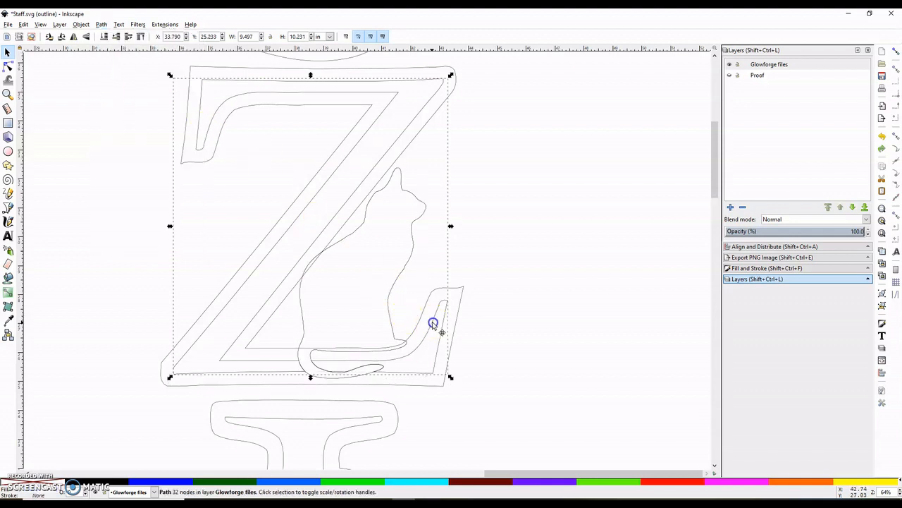
Step: Move the cut inner Z and the remaining cat aside in turn to inspect the result, undoing each move
{"action": "left_click_drag", "start_coordinate": [433, 323], "coordinate": [689, 266]}
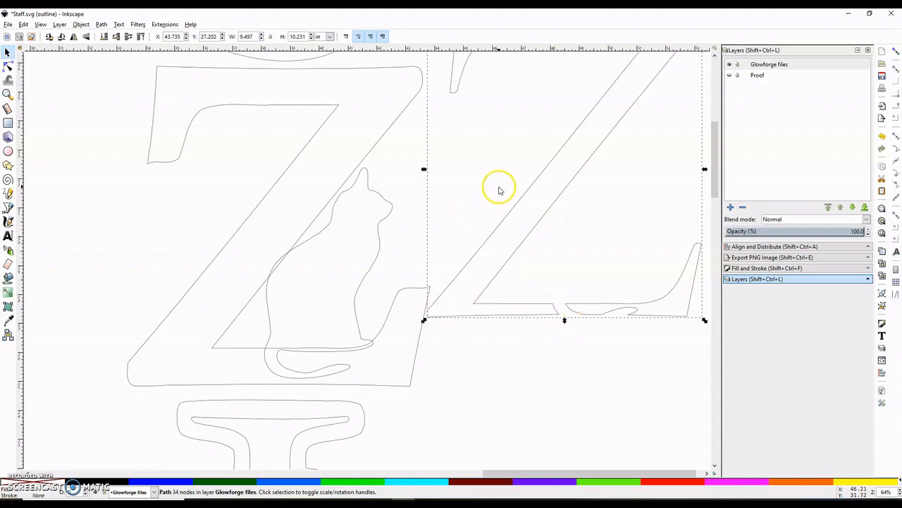
{"action": "key", "text": "ctrl+z"}
{"action": "key", "text": "ctrl+z"}
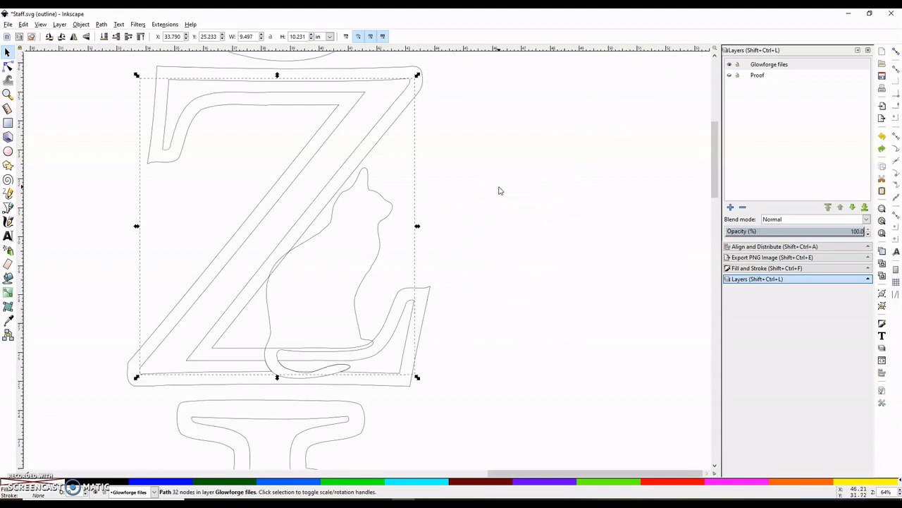
{"action": "left_click_drag", "start_coordinate": [367, 268], "coordinate": [443, 261]}
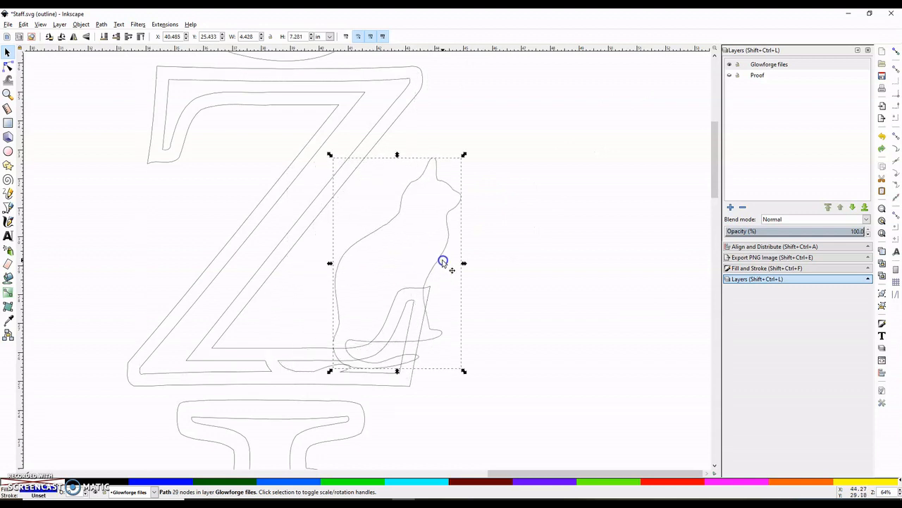
{"action": "key", "text": "ctrl+z"}
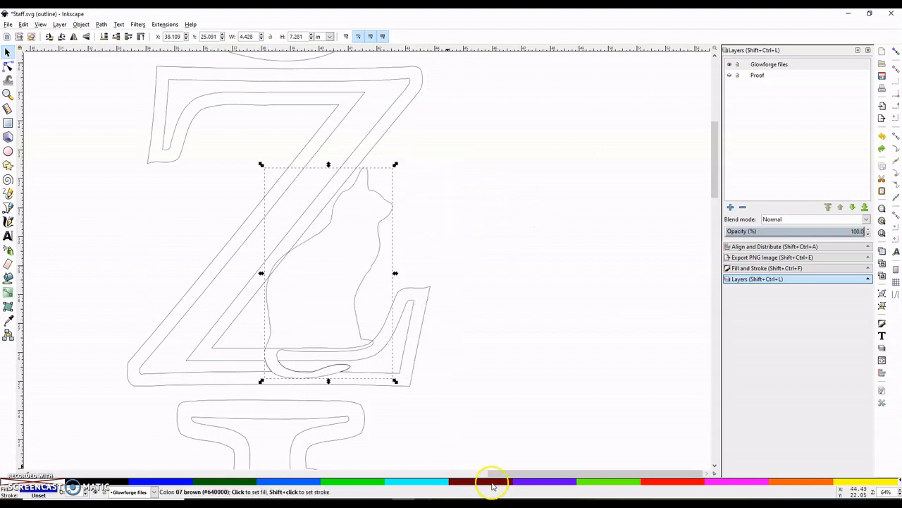
Step: Merge the remaining cat with the outer Z path using the Union operation
{"action": "mouse_move", "coordinate": [509, 474]}
{"action": "left_mouse_down"}
{"action": "mouse_move", "coordinate": [462, 474]}
{"action": "mouse_move", "coordinate": [480, 476]}
{"action": "left_mouse_up"}
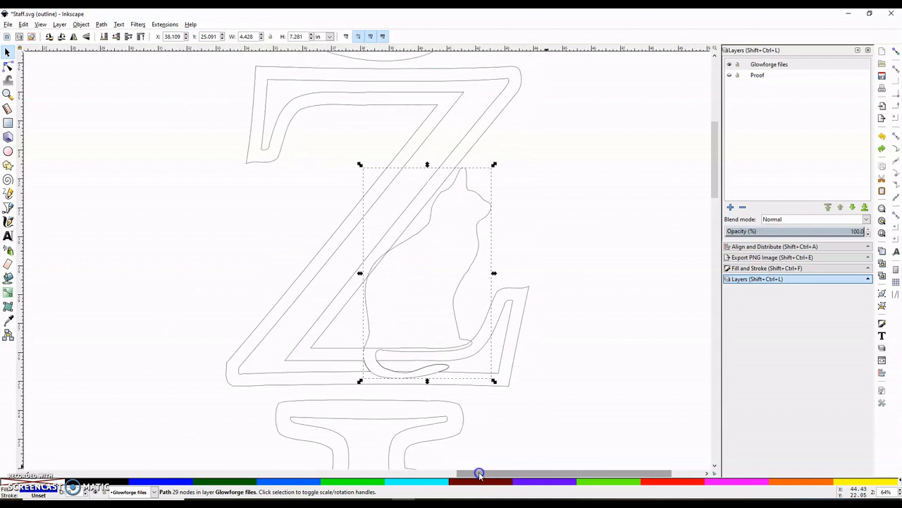
{"action": "left_click", "coordinate": [525, 184]}
{"action": "left_click", "coordinate": [460, 175]}
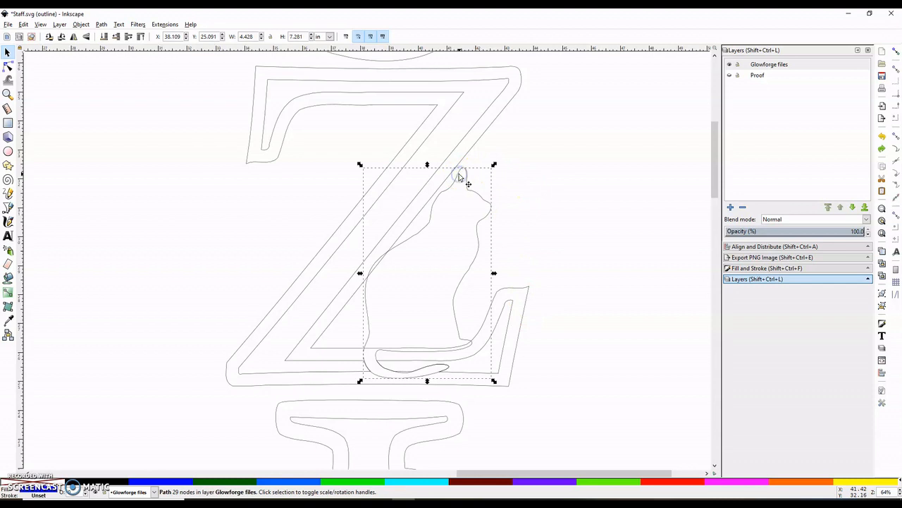
{"action": "key", "text": "shift"}
{"action": "left_click", "coordinate": [470, 152], "text": "shift"}
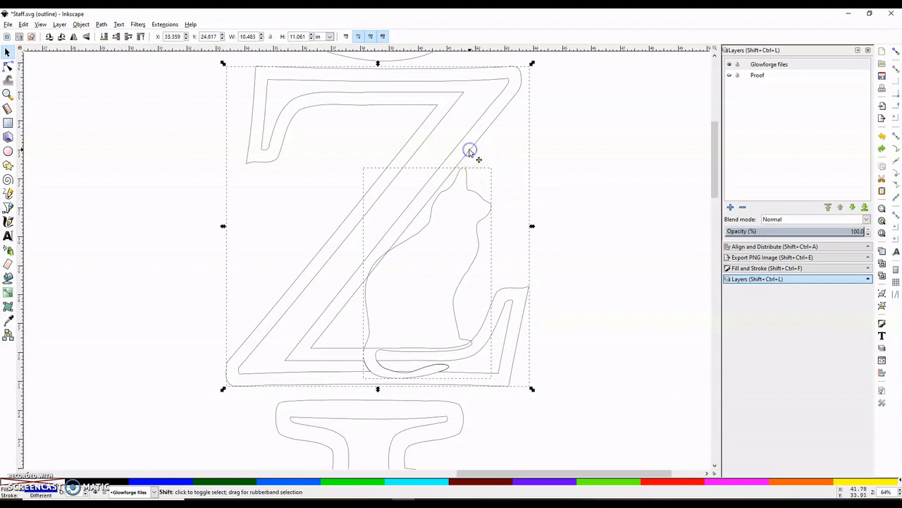
{"action": "left_click", "coordinate": [101, 23]}
{"action": "left_click", "coordinate": [111, 78]}
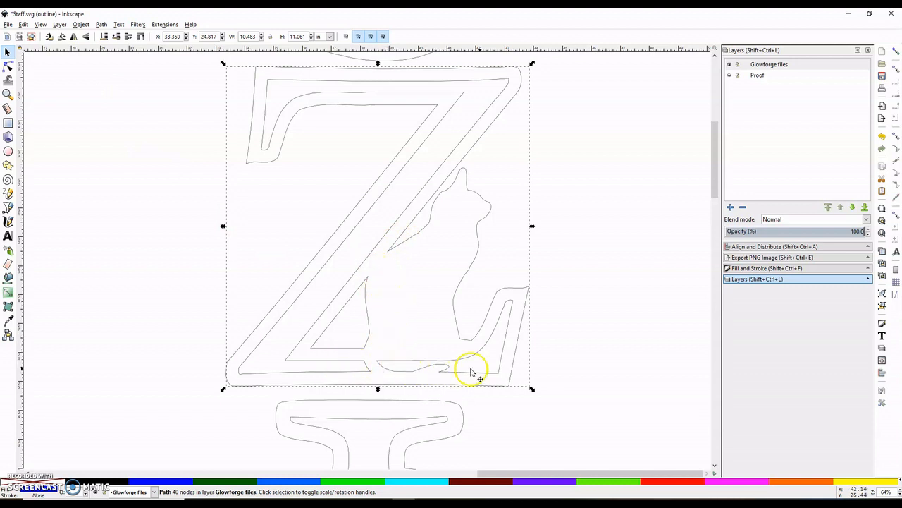
Step: Switch the display mode back to Normal and deselect the merged Z and cat
{"action": "left_click", "coordinate": [40, 25]}
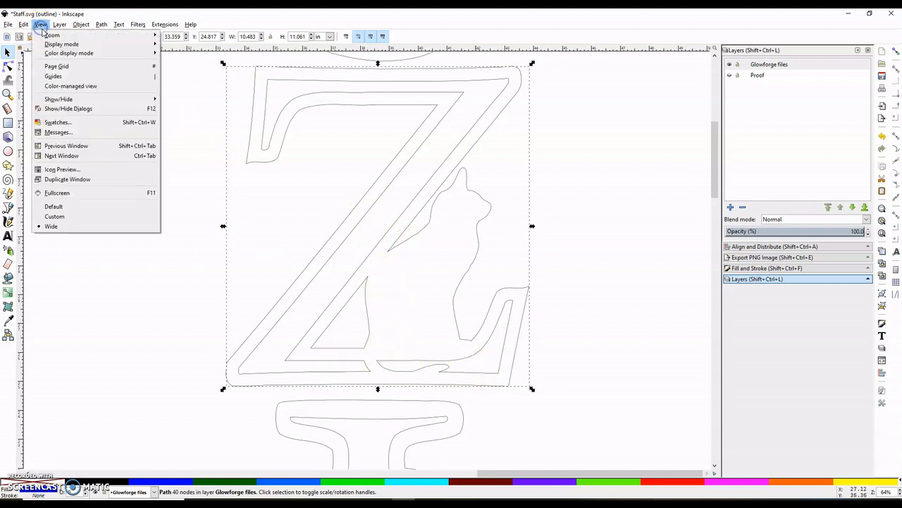
{"action": "mouse_move", "coordinate": [99, 44]}
{"action": "left_click", "coordinate": [182, 53]}
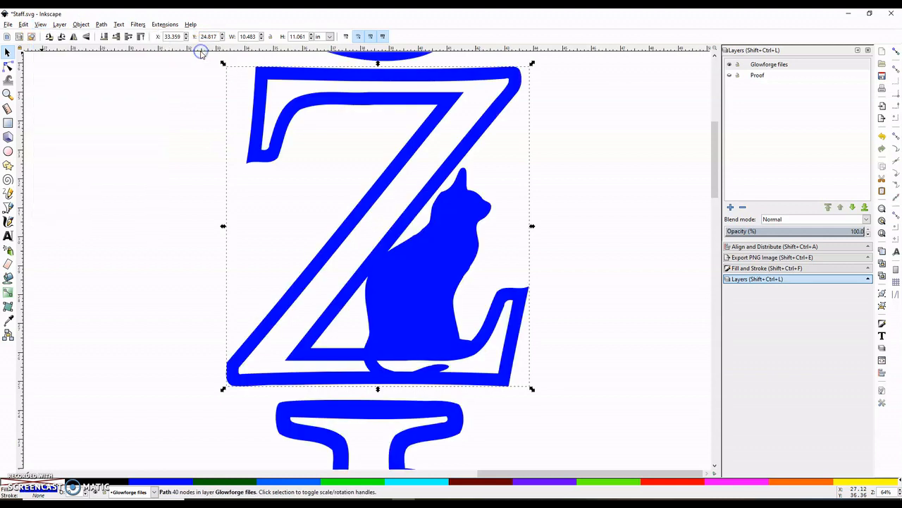
{"action": "left_click", "coordinate": [620, 262]}
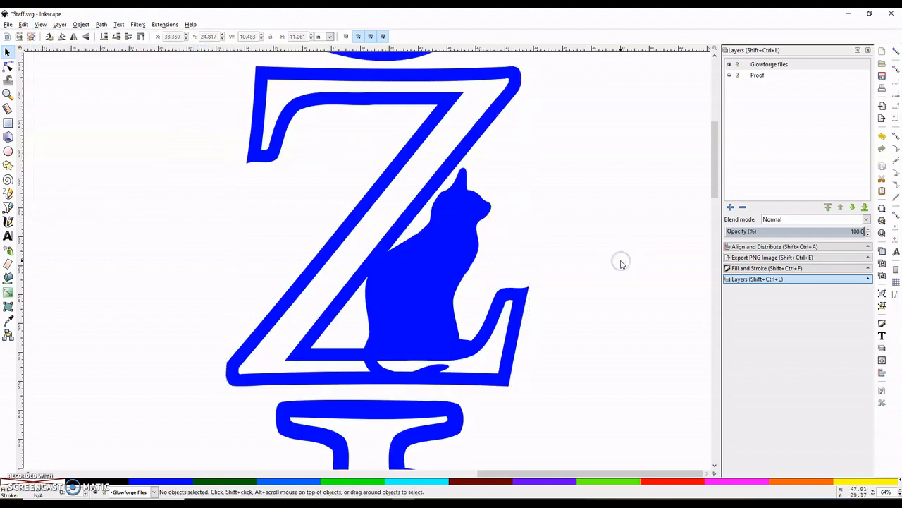
Step: Switch the display mode to Outline and inspect the artwork from the bird down to the 1920 for stray paths
{"action": "scroll", "coordinate": [621, 264], "scroll_direction": "up", "scroll_amount": 3}
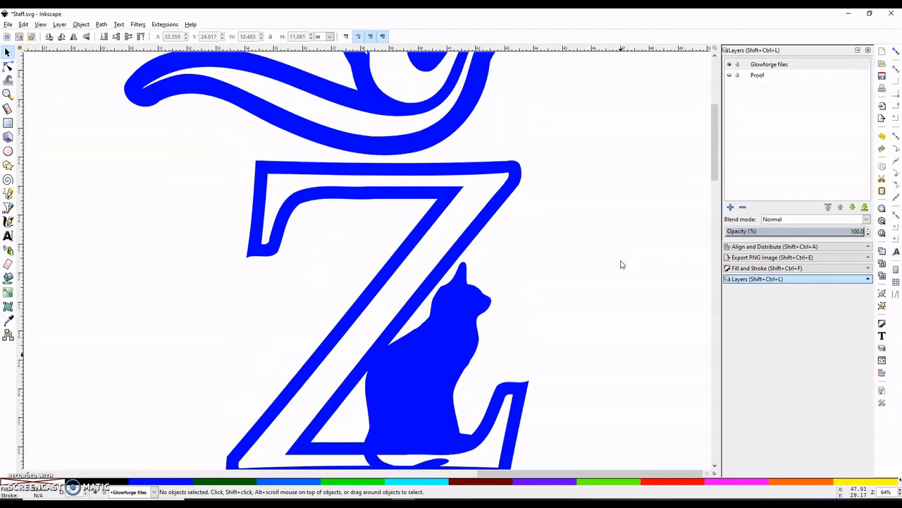
{"action": "scroll", "coordinate": [621, 265], "scroll_direction": "up", "scroll_amount": 7}
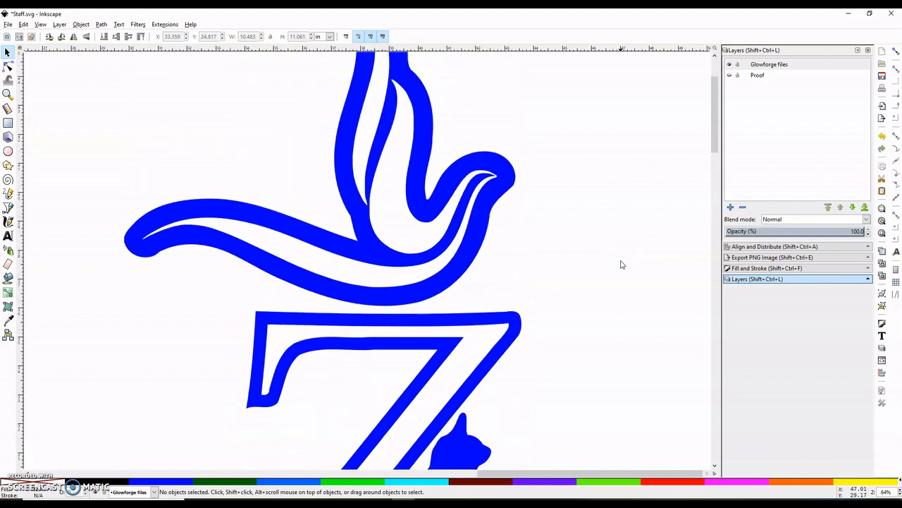
{"action": "left_click", "coordinate": [43, 26]}
{"action": "mouse_move", "coordinate": [46, 46]}
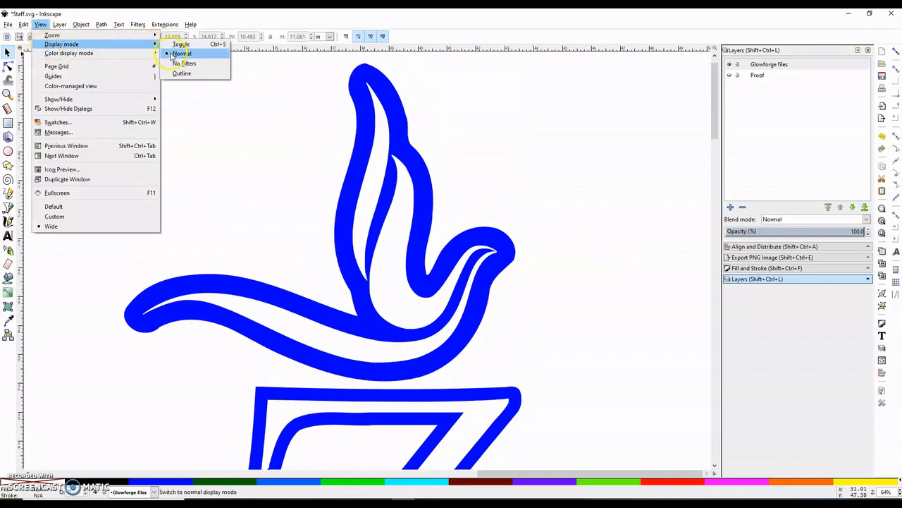
{"action": "left_click", "coordinate": [181, 73]}
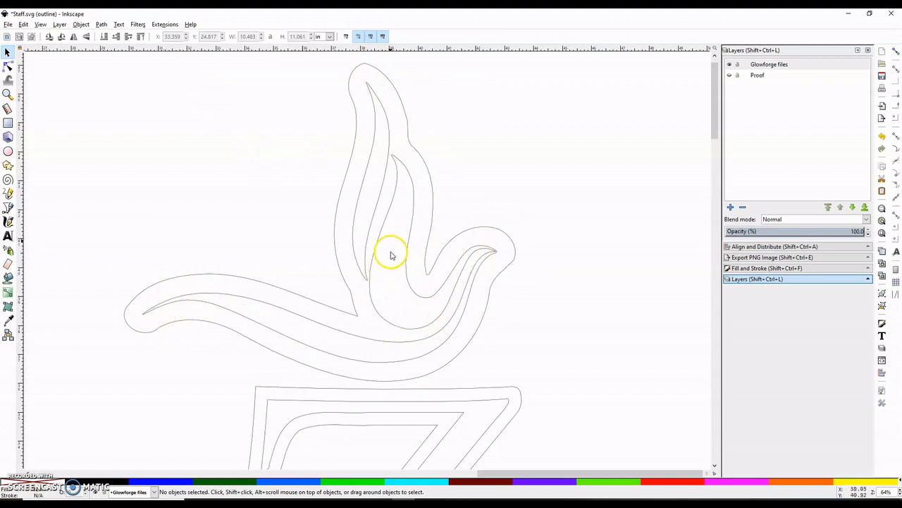
{"action": "scroll", "coordinate": [524, 292], "scroll_direction": "down", "scroll_amount": 6}
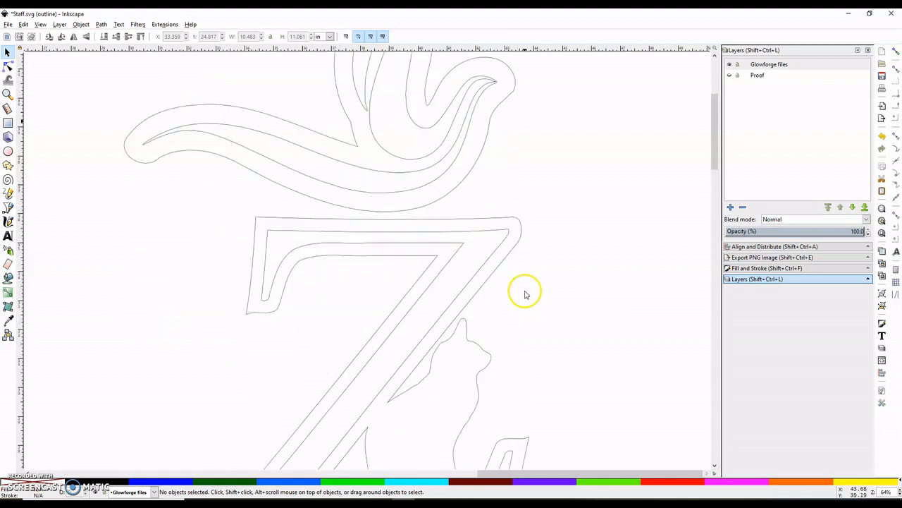
{"action": "scroll", "coordinate": [524, 292], "scroll_direction": "down", "scroll_amount": 20}
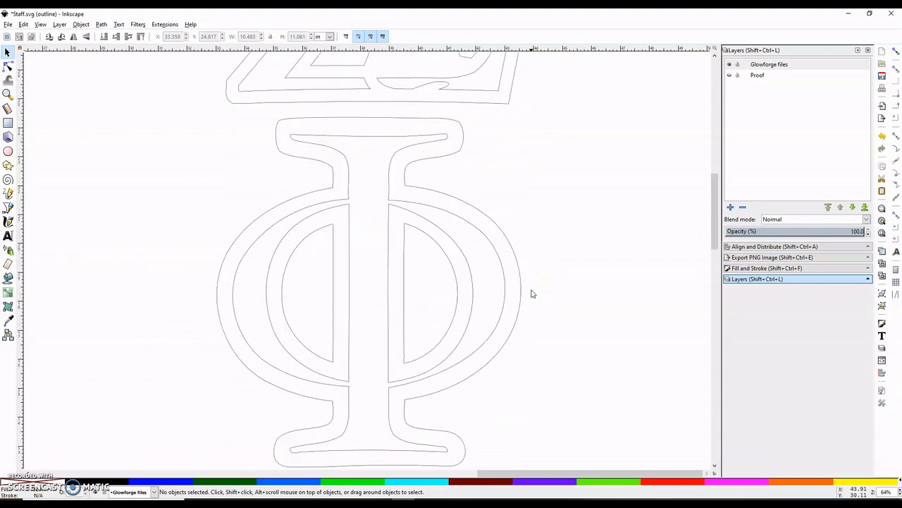
{"action": "scroll", "coordinate": [532, 293], "scroll_direction": "down", "scroll_amount": 17}
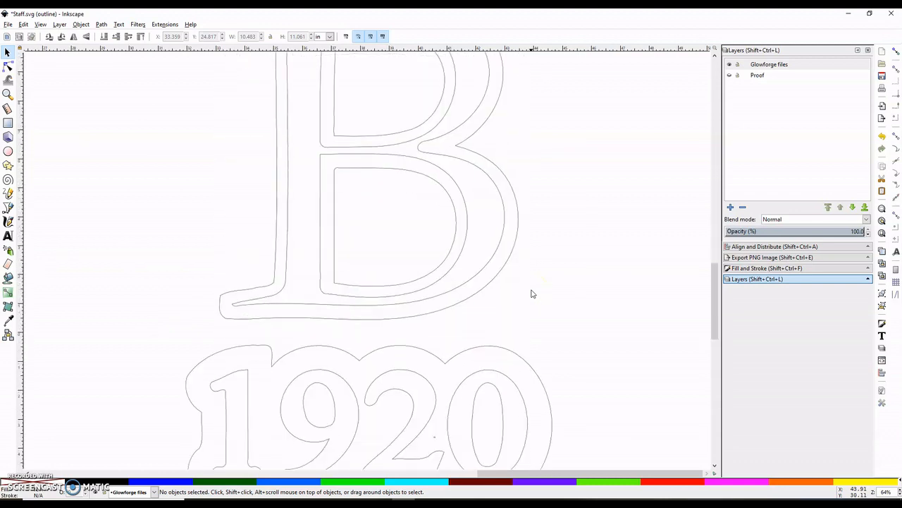
{"action": "scroll", "coordinate": [533, 293], "scroll_direction": "down", "scroll_amount": 8}
{"action": "left_click", "coordinate": [485, 285]}
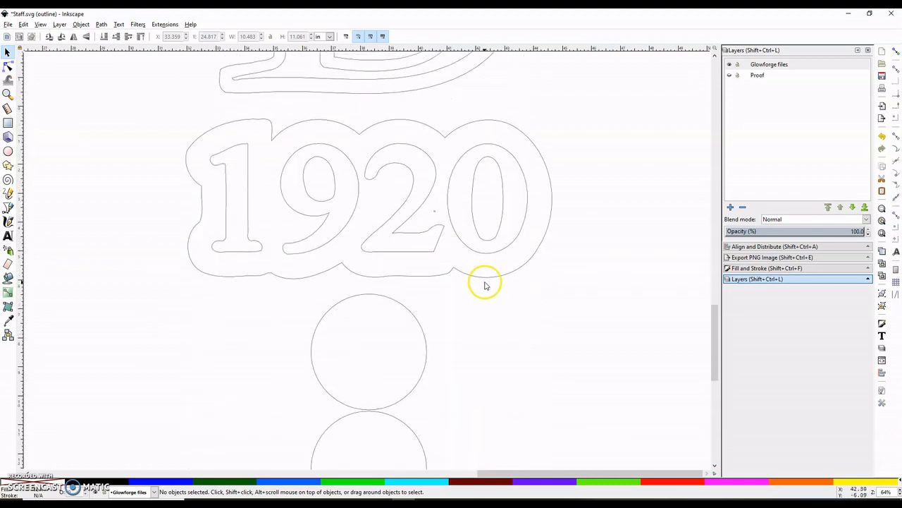
Step: Delete the tiny stray shape beside the 2 in the 1920 outline by removing its nodes
{"action": "scroll", "coordinate": [485, 285], "scroll_direction": "up", "scroll_amount": 5}
{"action": "scroll", "coordinate": [469, 302], "scroll_direction": "up", "scroll_amount": 12}
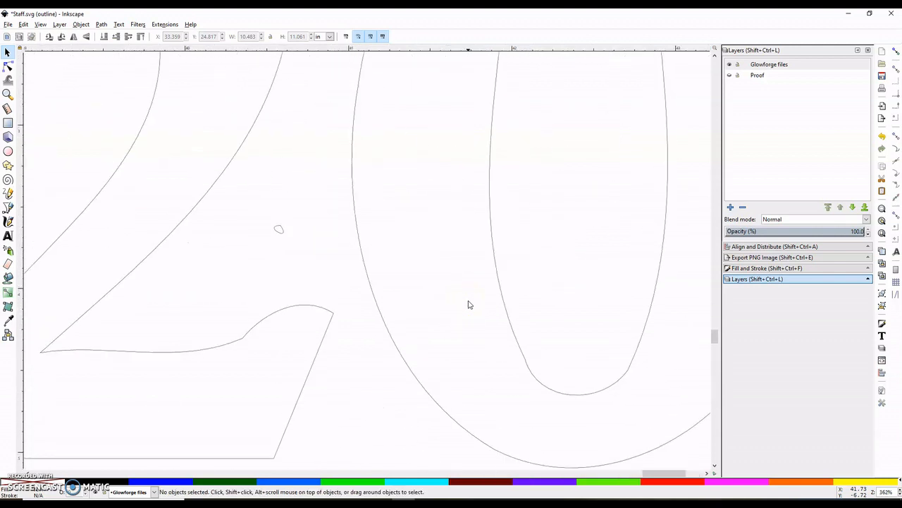
{"action": "left_click_drag", "start_coordinate": [242, 210], "coordinate": [318, 275]}
{"action": "left_click", "coordinate": [282, 233]}
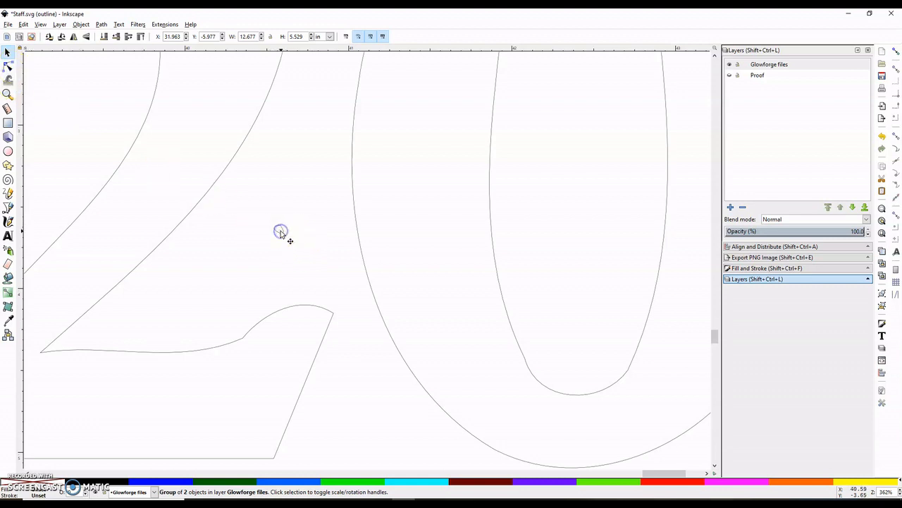
{"action": "left_click", "coordinate": [10, 67]}
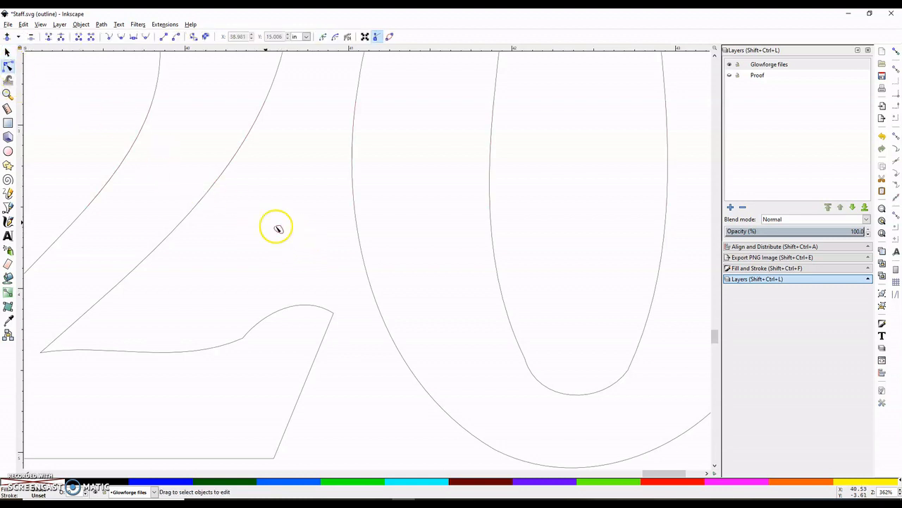
{"action": "left_click_drag", "start_coordinate": [259, 210], "coordinate": [322, 262]}
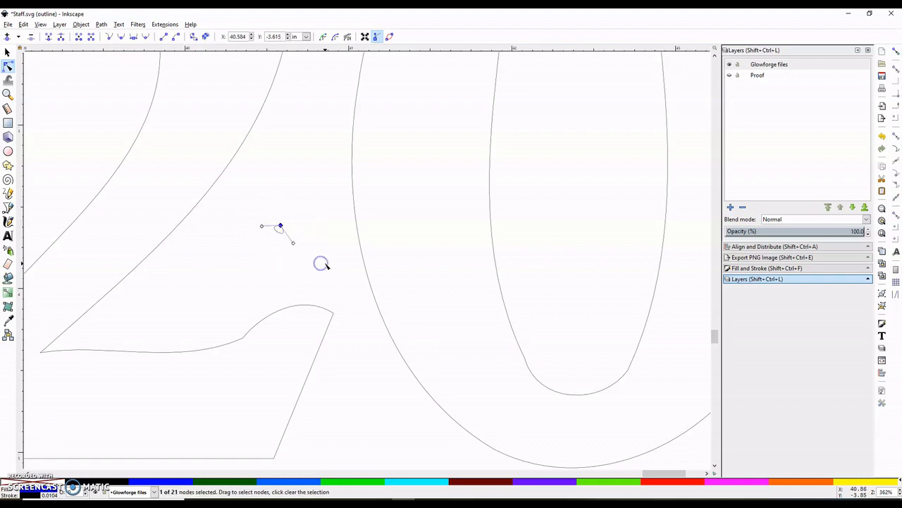
{"action": "key", "text": "Delete"}
Step: Check the outlines of the circles beneath the 1920 and return the display mode to Normal
{"action": "scroll", "coordinate": [282, 258], "scroll_direction": "down", "scroll_amount": 5}
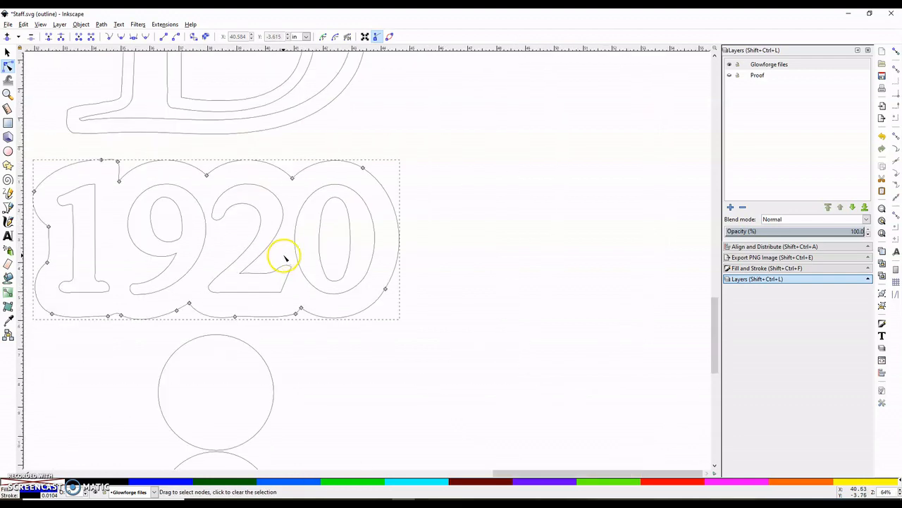
{"action": "scroll", "coordinate": [218, 377], "scroll_direction": "down", "scroll_amount": 4}
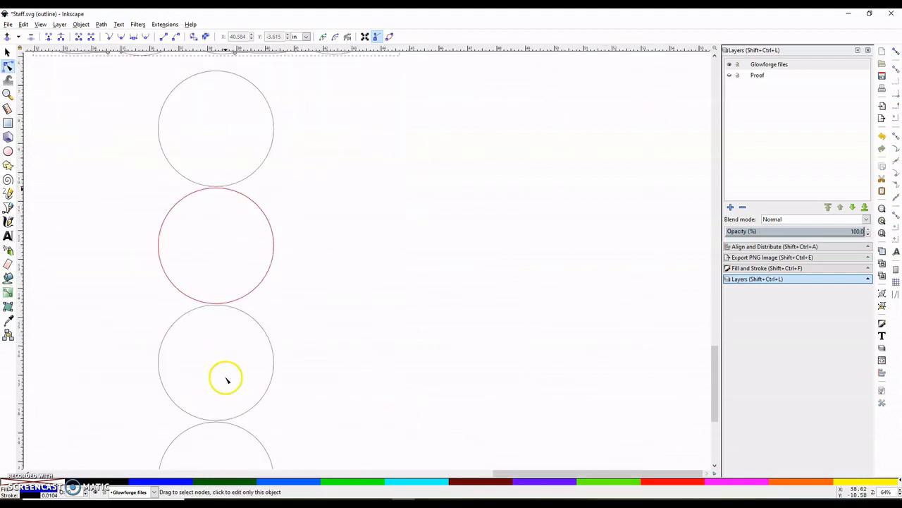
{"action": "scroll", "coordinate": [226, 376], "scroll_direction": "down", "scroll_amount": 1}
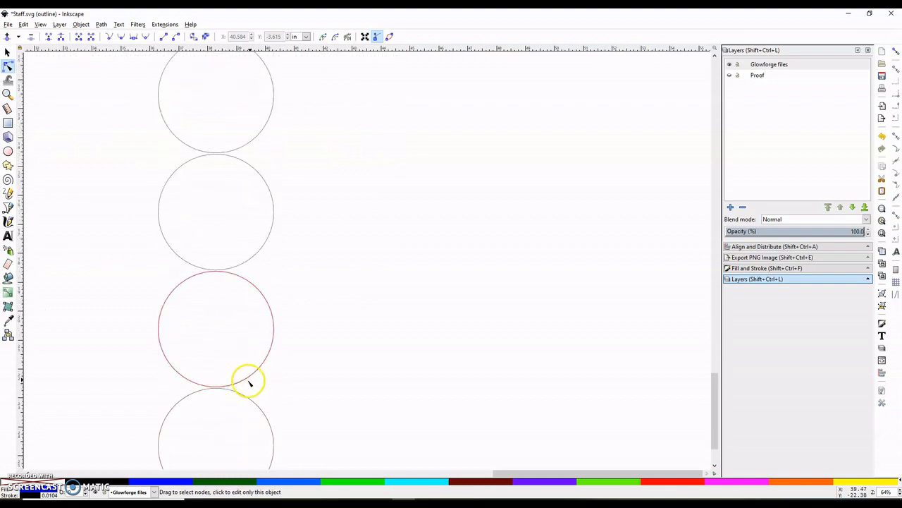
{"action": "scroll", "coordinate": [246, 260], "scroll_direction": "up", "scroll_amount": 3}
{"action": "scroll", "coordinate": [250, 264], "scroll_direction": "down", "scroll_amount": 3}
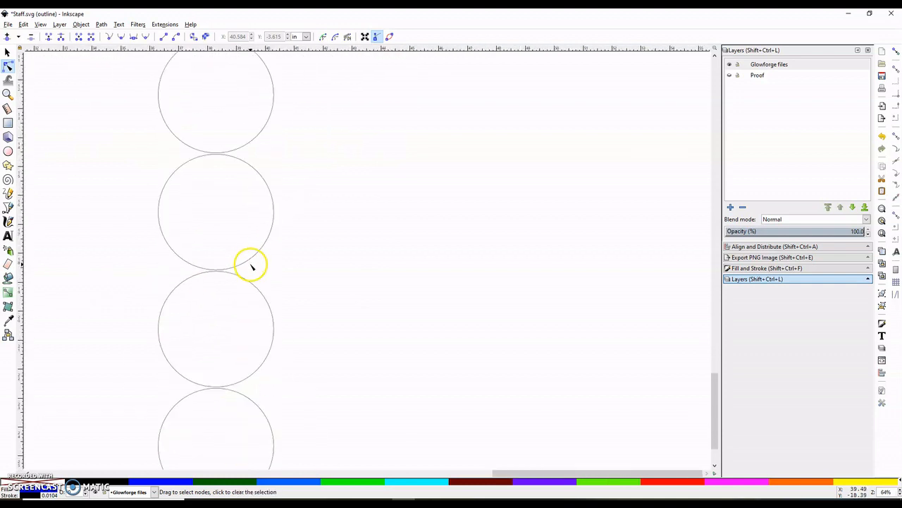
{"action": "scroll", "coordinate": [250, 265], "scroll_direction": "down", "scroll_amount": 4}
{"action": "scroll", "coordinate": [246, 275], "scroll_direction": "up", "scroll_amount": 5}
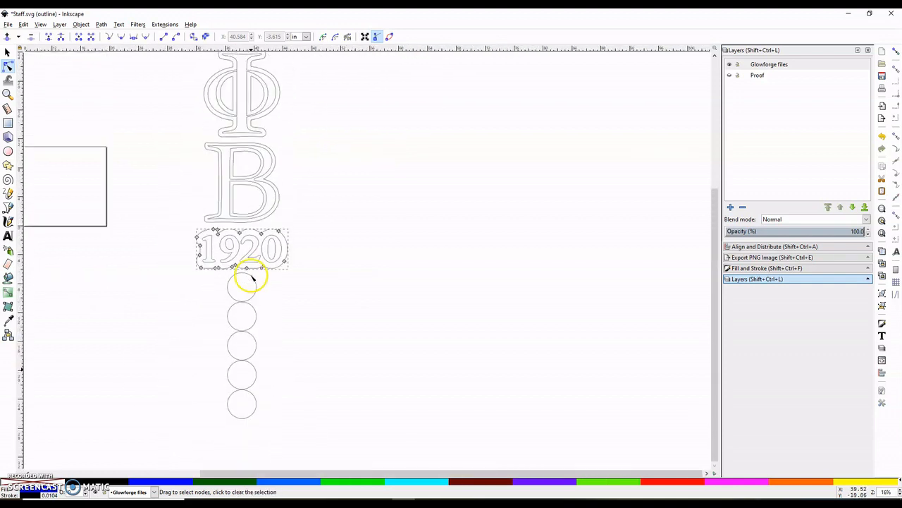
{"action": "left_click", "coordinate": [37, 25]}
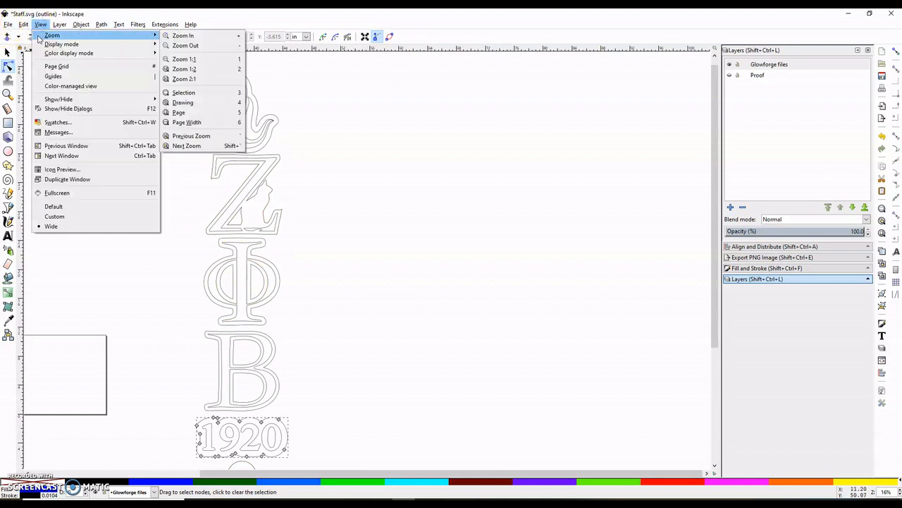
{"action": "mouse_move", "coordinate": [131, 49]}
{"action": "left_click", "coordinate": [180, 54]}
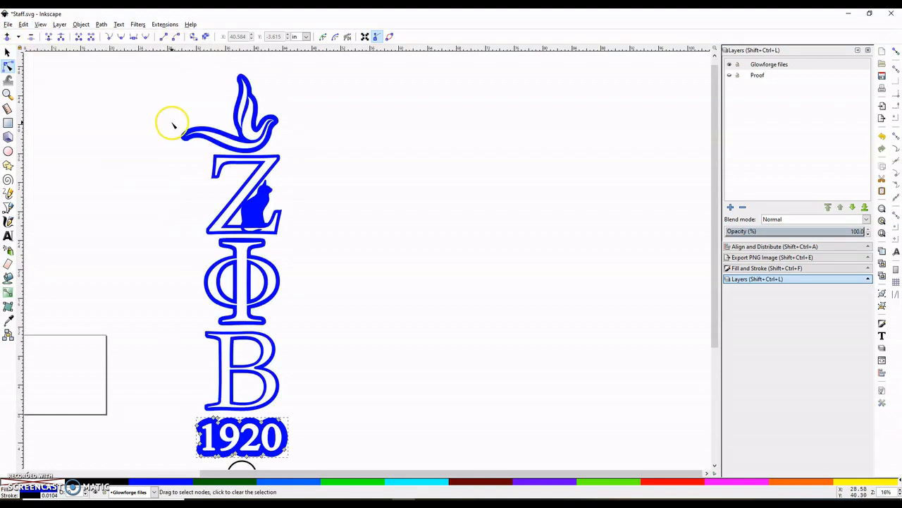
Step: Move the bird off the staff column to just above the page rectangle
{"action": "left_click_drag", "start_coordinate": [403, 475], "coordinate": [284, 458]}
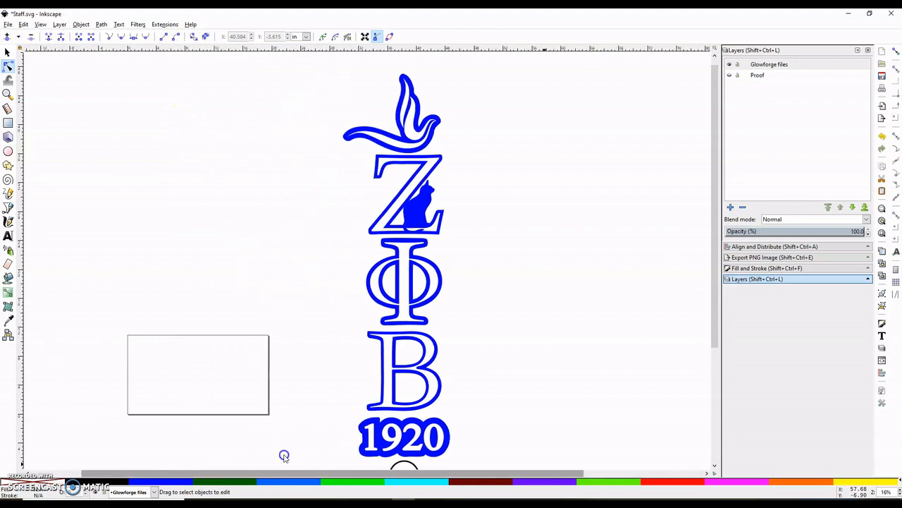
{"action": "left_click_drag", "start_coordinate": [315, 75], "coordinate": [447, 151]}
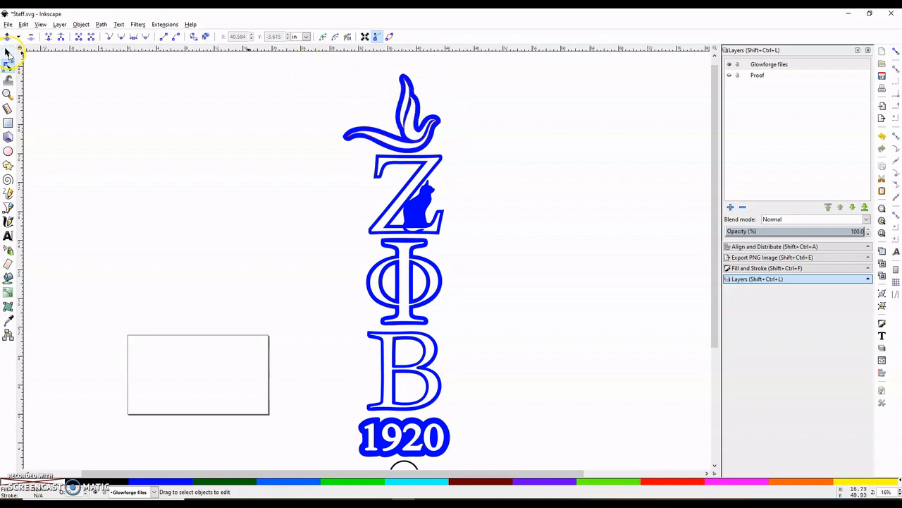
{"action": "left_click_drag", "start_coordinate": [393, 111], "coordinate": [203, 289]}
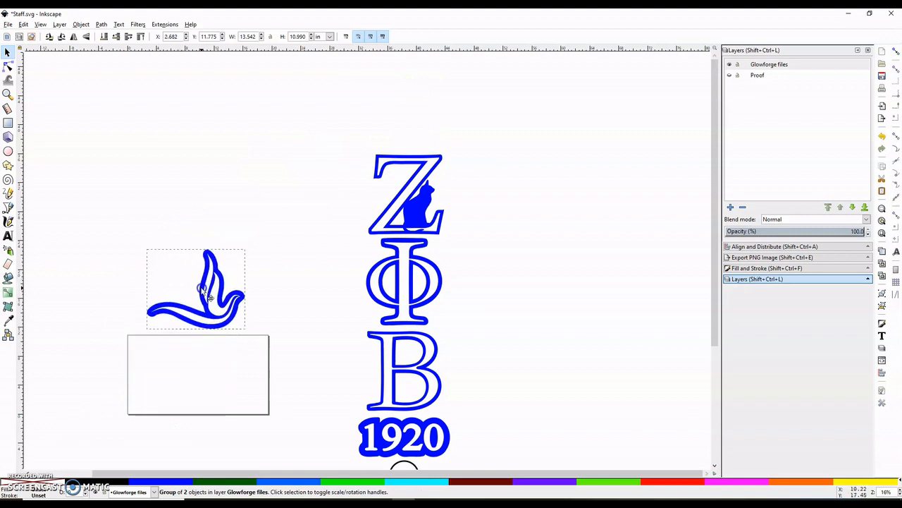
{"action": "left_click", "coordinate": [265, 326]}
Step: Group the Z with its cat and place it on the page, rotated 90° clockwise
{"action": "left_click_drag", "start_coordinate": [334, 120], "coordinate": [460, 237]}
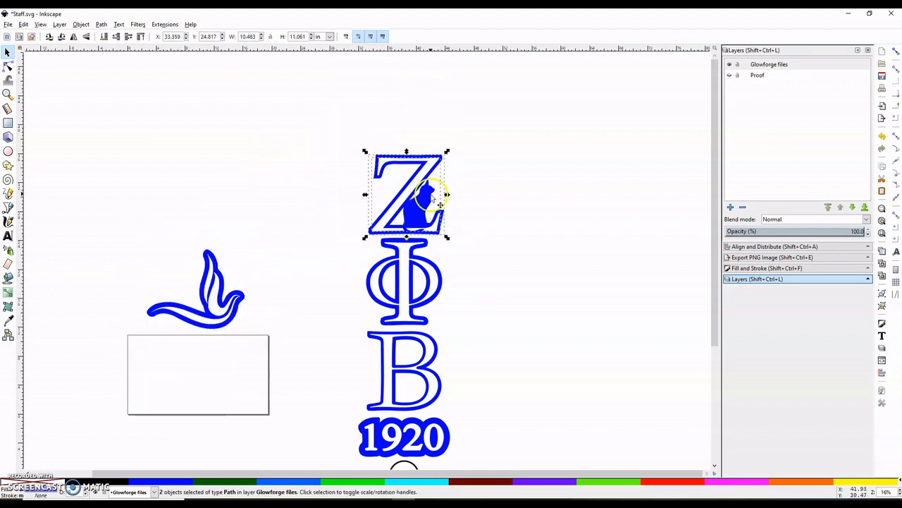
{"action": "left_click", "coordinate": [881, 296]}
{"action": "left_click_drag", "start_coordinate": [430, 204], "coordinate": [207, 385]}
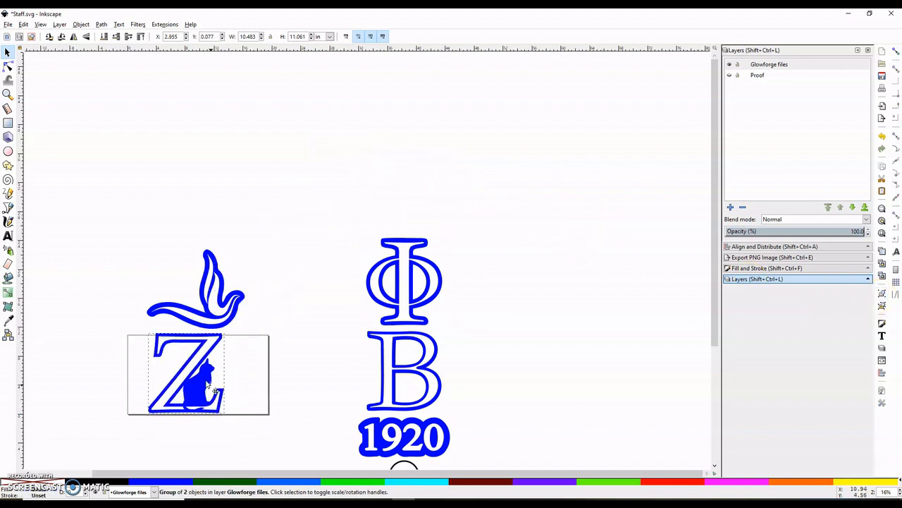
{"action": "left_click", "coordinate": [61, 37]}
{"action": "left_click_drag", "start_coordinate": [175, 383], "coordinate": [183, 384]}
Step: Check the widths of the bird and the rotated Z group
{"action": "left_click", "coordinate": [204, 330]}
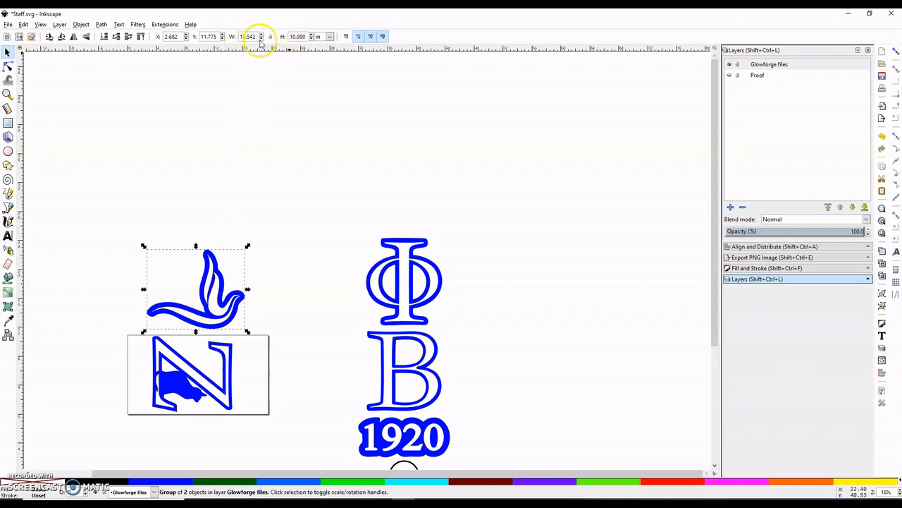
{"action": "left_click", "coordinate": [212, 209]}
{"action": "scroll", "coordinate": [212, 268], "scroll_direction": "down", "scroll_amount": 3}
{"action": "left_click", "coordinate": [202, 302]}
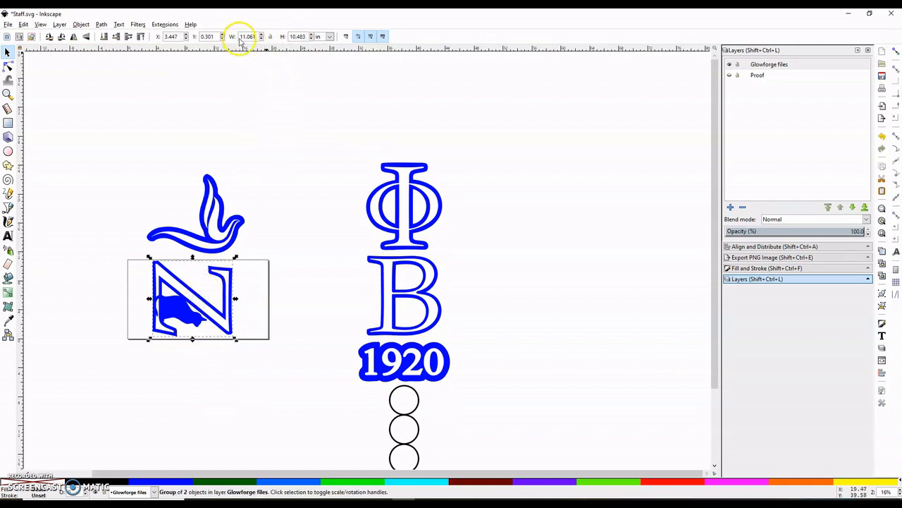
Step: Place the Phi just below the page, rotated 90° clockwise
{"action": "scroll", "coordinate": [321, 163], "scroll_direction": "down", "scroll_amount": 3}
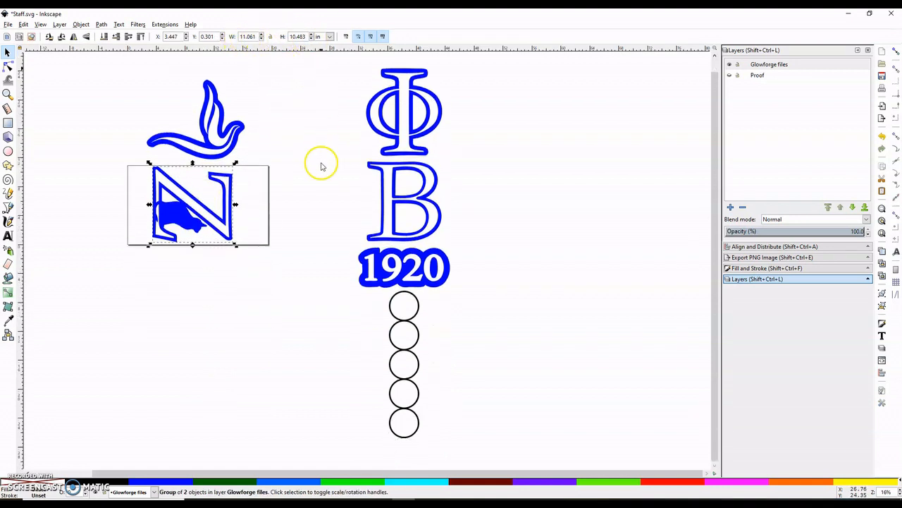
{"action": "left_click_drag", "start_coordinate": [410, 124], "coordinate": [199, 309]}
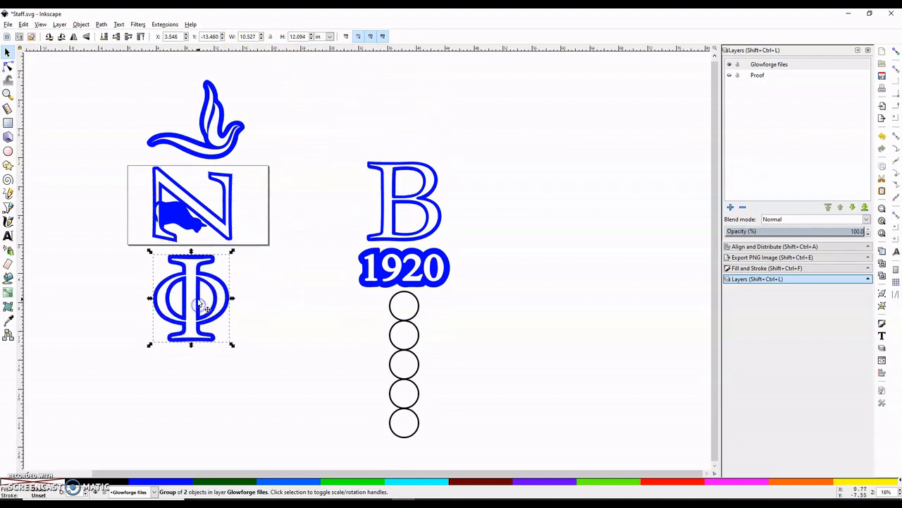
{"action": "left_click", "coordinate": [61, 36]}
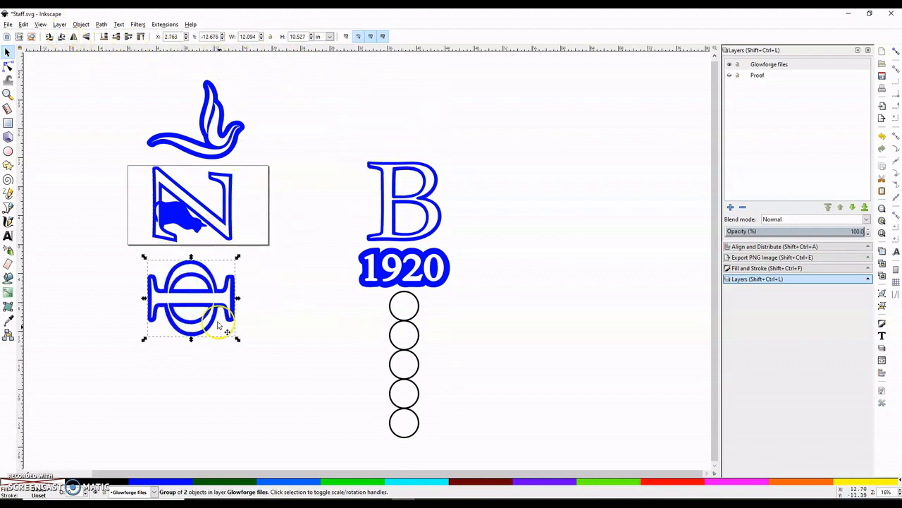
{"action": "left_click_drag", "start_coordinate": [215, 308], "coordinate": [217, 295]}
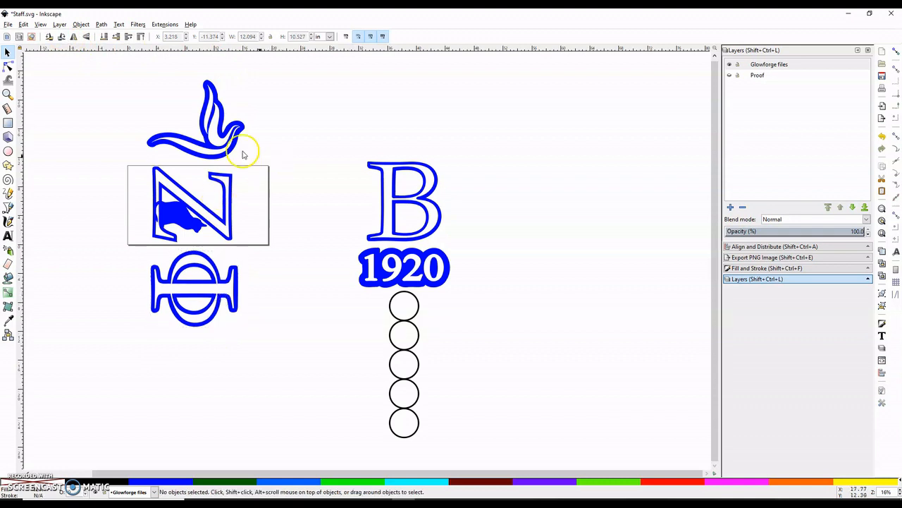
Step: Nudge the bird down to the page's upper edge and centre the rotated Z group on the page
{"action": "left_click_drag", "start_coordinate": [210, 141], "coordinate": [216, 152]}
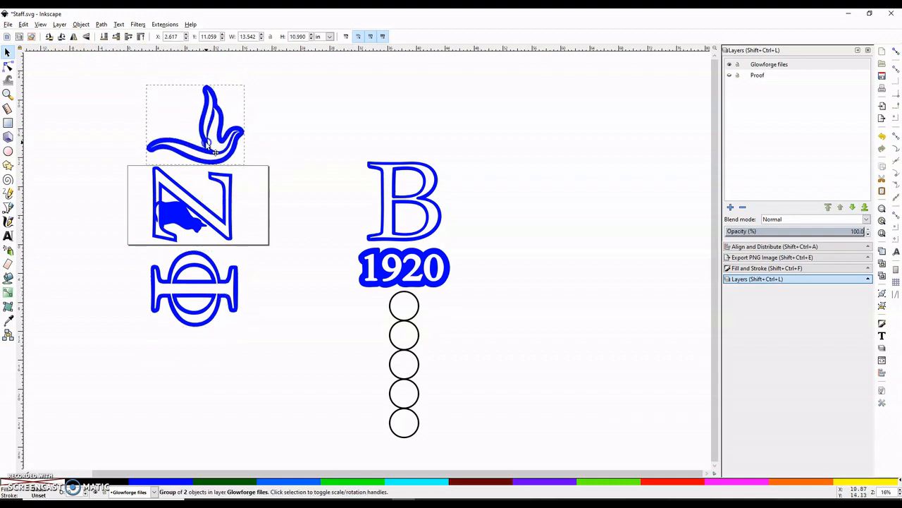
{"action": "left_click", "coordinate": [197, 209]}
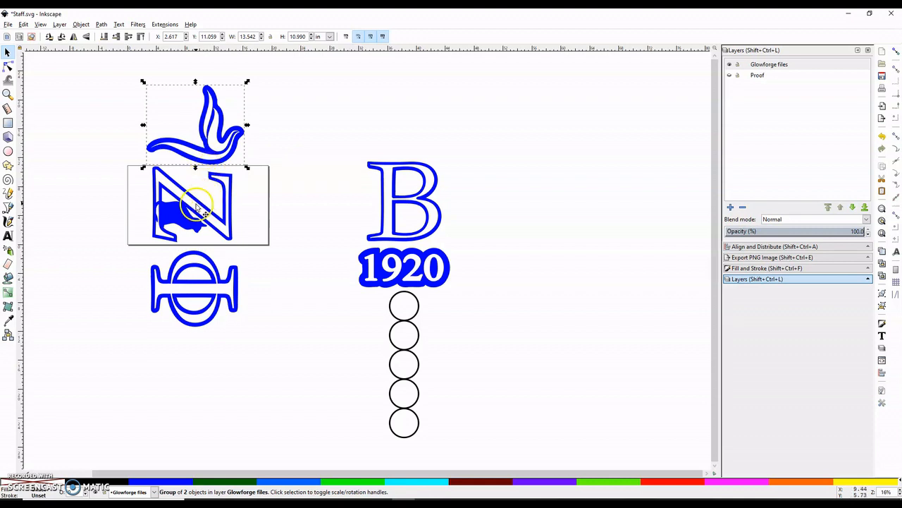
{"action": "left_click_drag", "start_coordinate": [198, 204], "coordinate": [202, 206]}
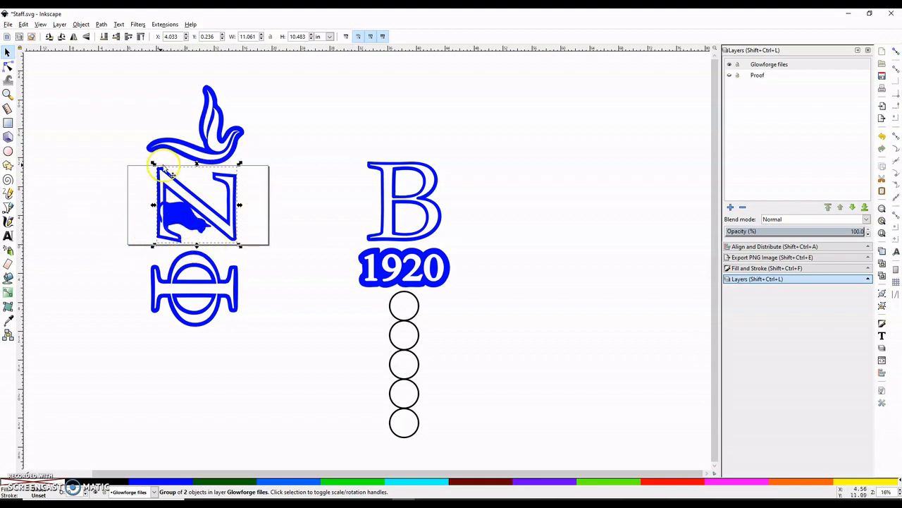
{"action": "left_click", "coordinate": [327, 211]}
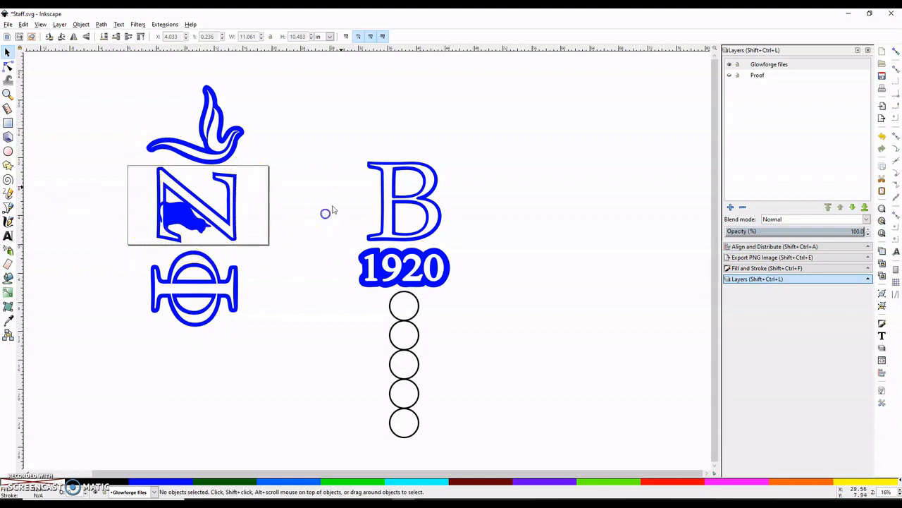
Step: Place the B directly below the Phi, rotated 90° clockwise
{"action": "left_click_drag", "start_coordinate": [357, 138], "coordinate": [448, 245]}
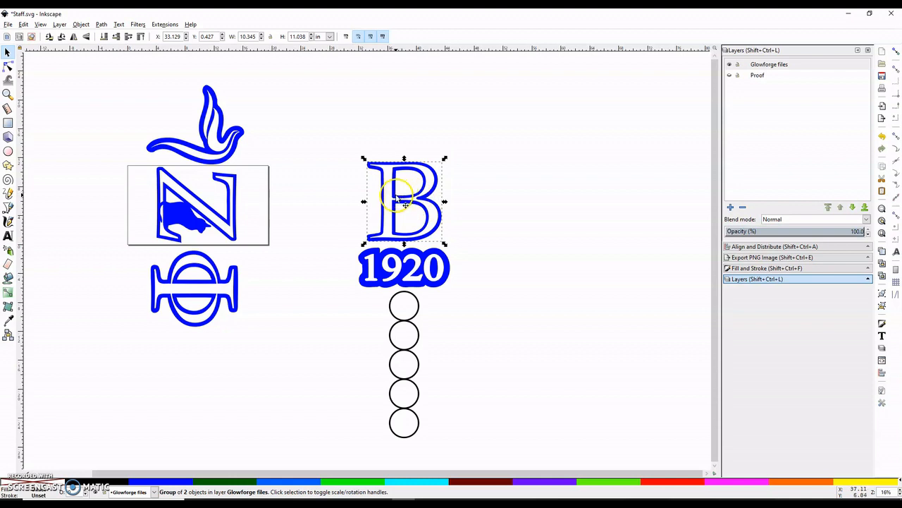
{"action": "left_click_drag", "start_coordinate": [401, 189], "coordinate": [199, 372]}
{"action": "left_click", "coordinate": [61, 36]}
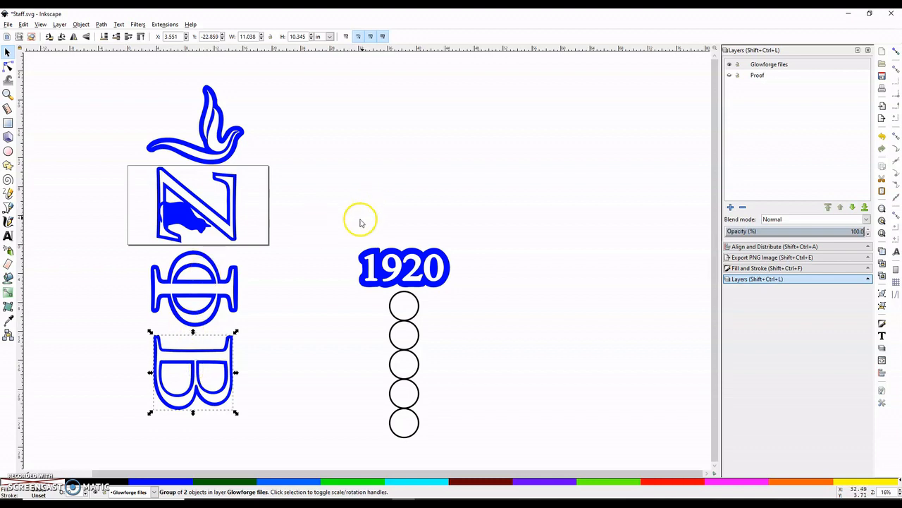
{"action": "left_click", "coordinate": [318, 206]}
{"action": "scroll", "coordinate": [318, 204], "scroll_direction": "down", "scroll_amount": 2}
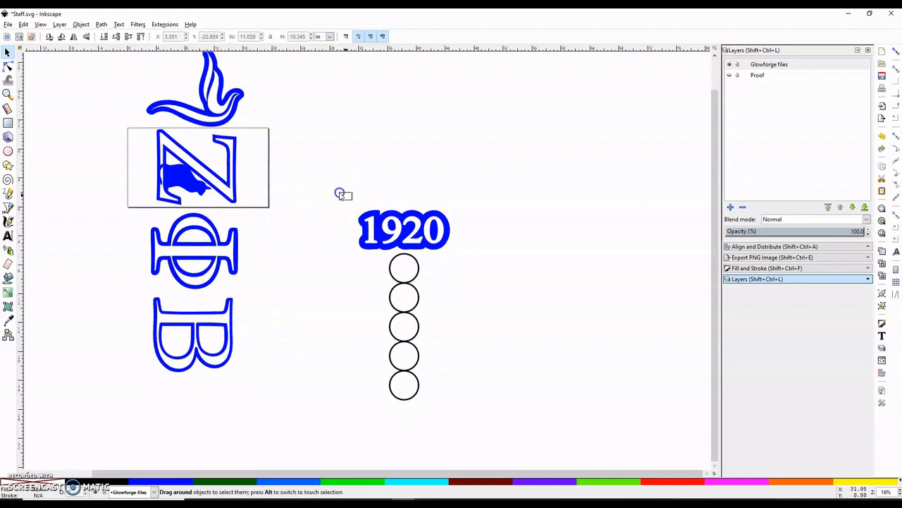
{"action": "left_click_drag", "start_coordinate": [343, 193], "coordinate": [246, 357]}
{"action": "left_click", "coordinate": [418, 237]}
{"action": "left_click", "coordinate": [287, 340]}
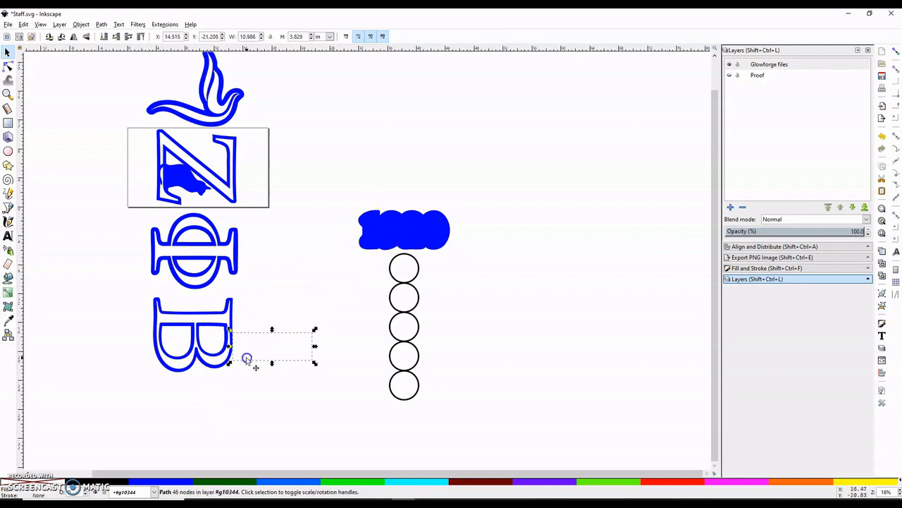
{"action": "key", "text": "ctrl+z"}
Step: Move the whole 1920 group directly below the rotated B
{"action": "left_click_drag", "start_coordinate": [337, 194], "coordinate": [471, 260]}
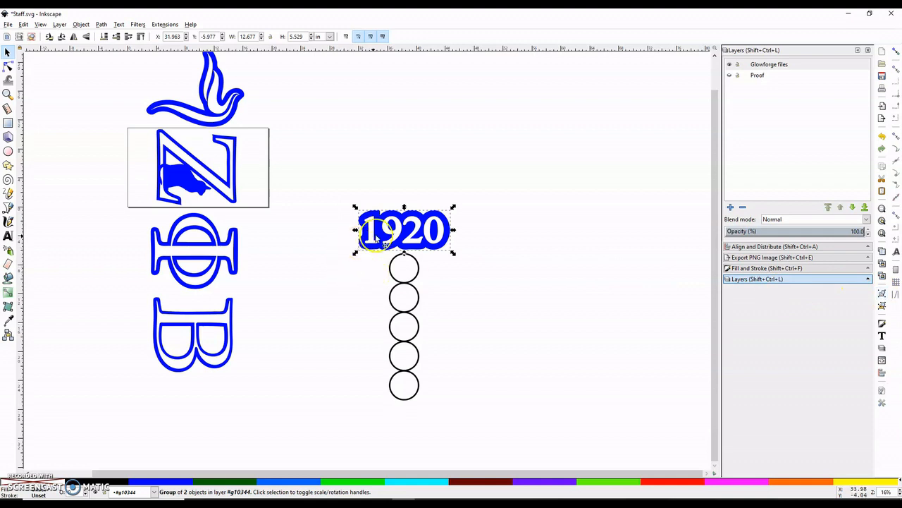
{"action": "left_click_drag", "start_coordinate": [398, 235], "coordinate": [186, 398]}
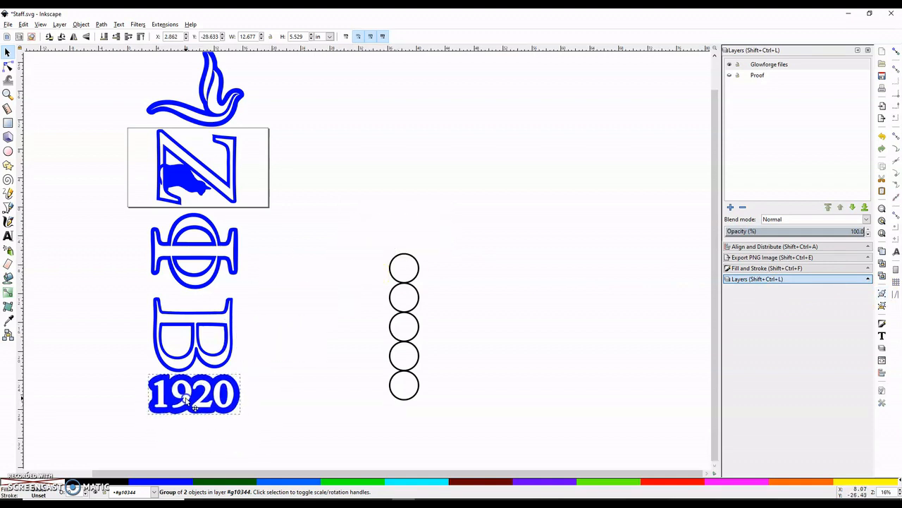
{"action": "left_click", "coordinate": [319, 360]}
Step: Move the column of five circles down near the 1920 piece and ungroup it into separate circles
{"action": "left_click_drag", "start_coordinate": [343, 233], "coordinate": [489, 447]}
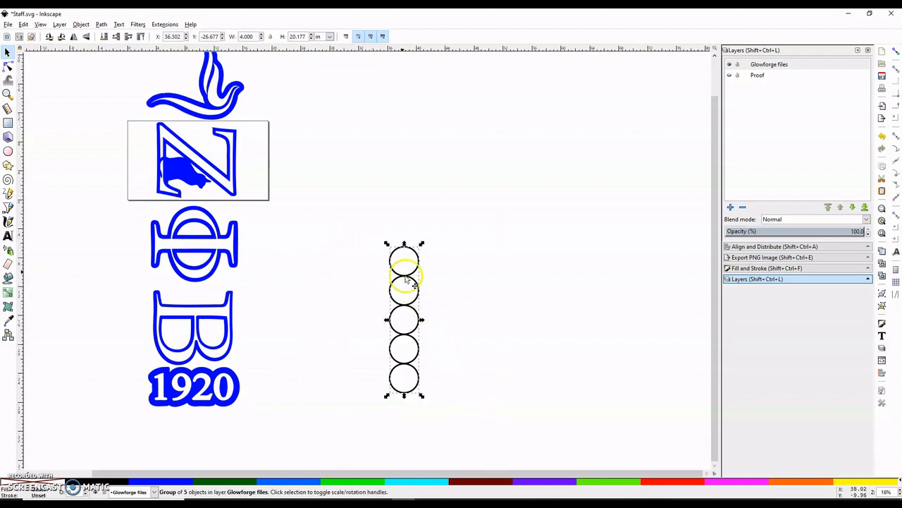
{"action": "left_click_drag", "start_coordinate": [395, 259], "coordinate": [301, 357]}
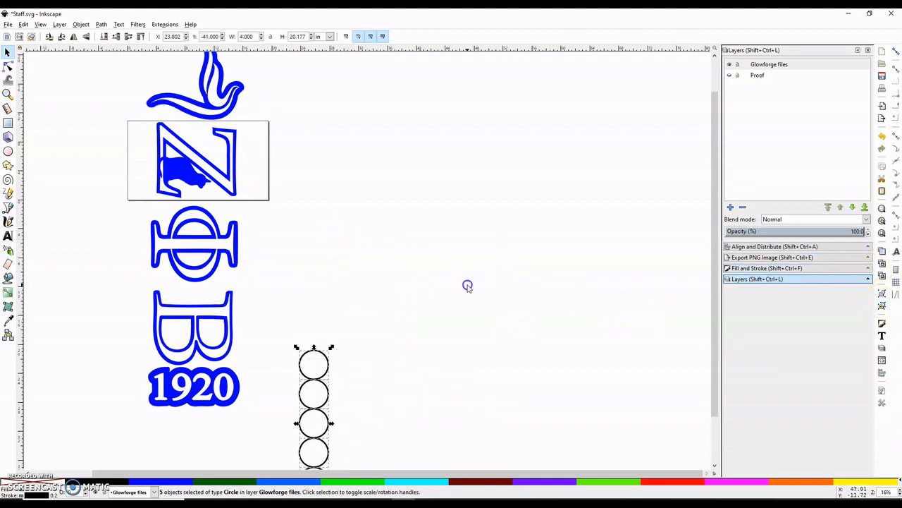
{"action": "left_click", "coordinate": [313, 258]}
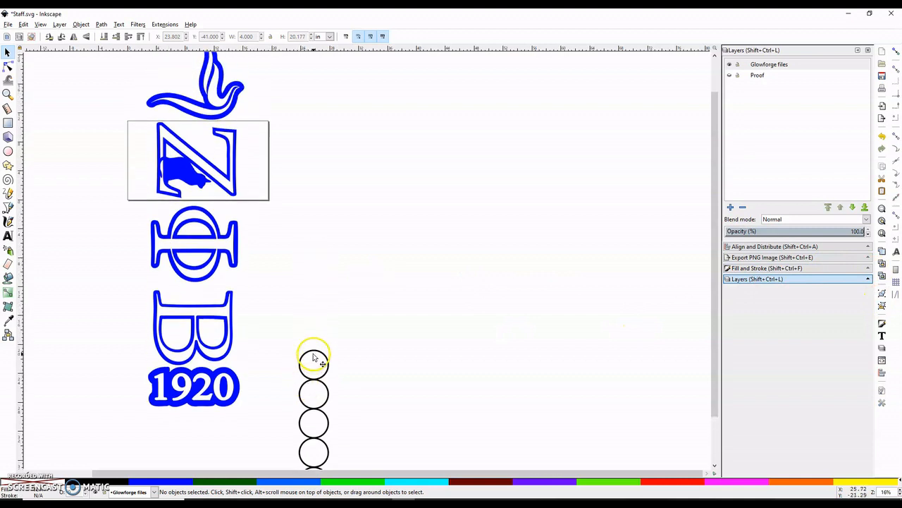
Step: Place three of the circles around the bird: beside its head, beside its raised wing and above its tail
{"action": "left_click_drag", "start_coordinate": [313, 353], "coordinate": [251, 94]}
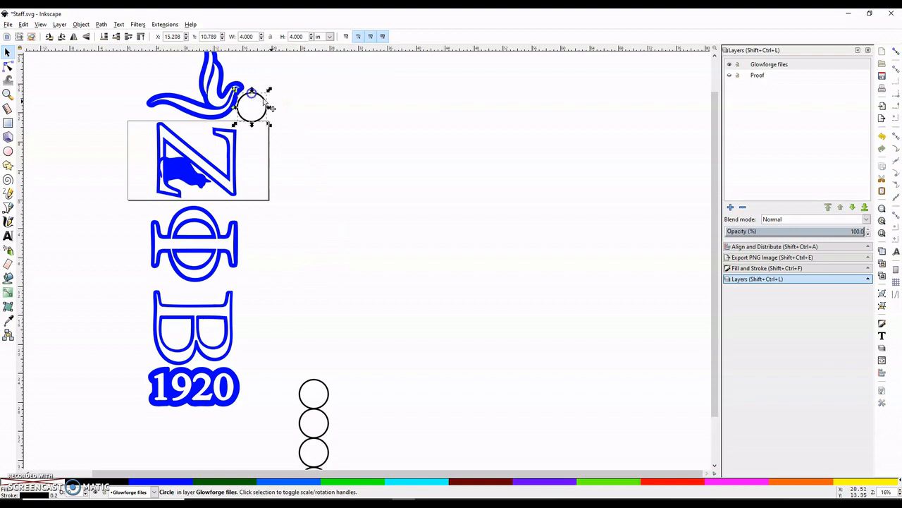
{"action": "scroll", "coordinate": [302, 116], "scroll_direction": "up", "scroll_amount": 3}
{"action": "left_click_drag", "start_coordinate": [317, 435], "coordinate": [243, 107]}
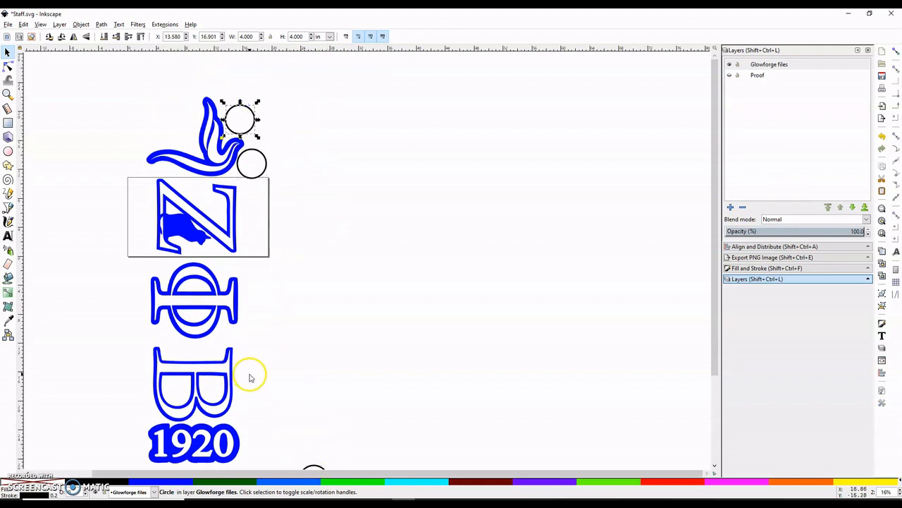
{"action": "scroll", "coordinate": [305, 410], "scroll_direction": "down", "scroll_amount": 3}
{"action": "left_click_drag", "start_coordinate": [306, 412], "coordinate": [171, 62]}
Step: Stack the remaining two circles on the page between the rotated Z and the page's right edge
{"action": "left_click", "coordinate": [314, 444]}
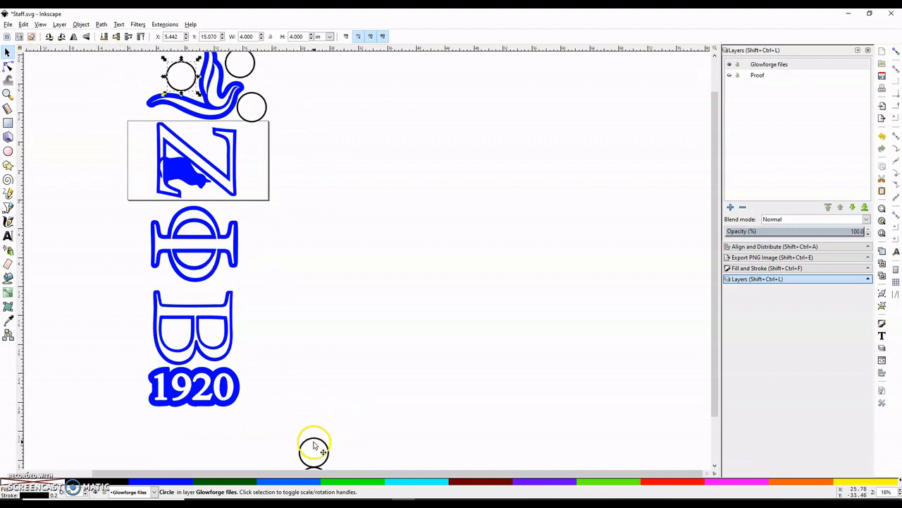
{"action": "left_click_drag", "start_coordinate": [313, 445], "coordinate": [327, 234]}
{"action": "scroll", "coordinate": [336, 226], "scroll_direction": "up", "scroll_amount": 4}
{"action": "left_click", "coordinate": [327, 337]}
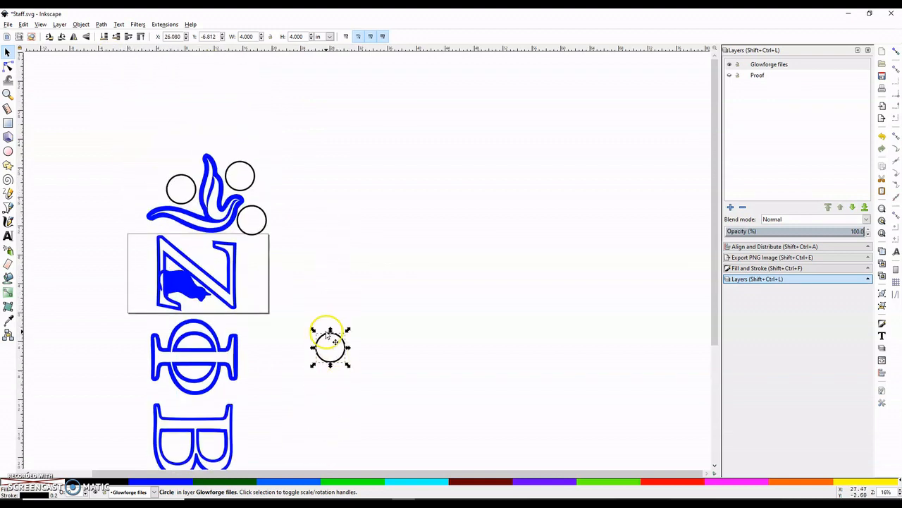
{"action": "left_click_drag", "start_coordinate": [323, 340], "coordinate": [245, 245]}
{"action": "scroll", "coordinate": [289, 324], "scroll_direction": "down", "scroll_amount": 6}
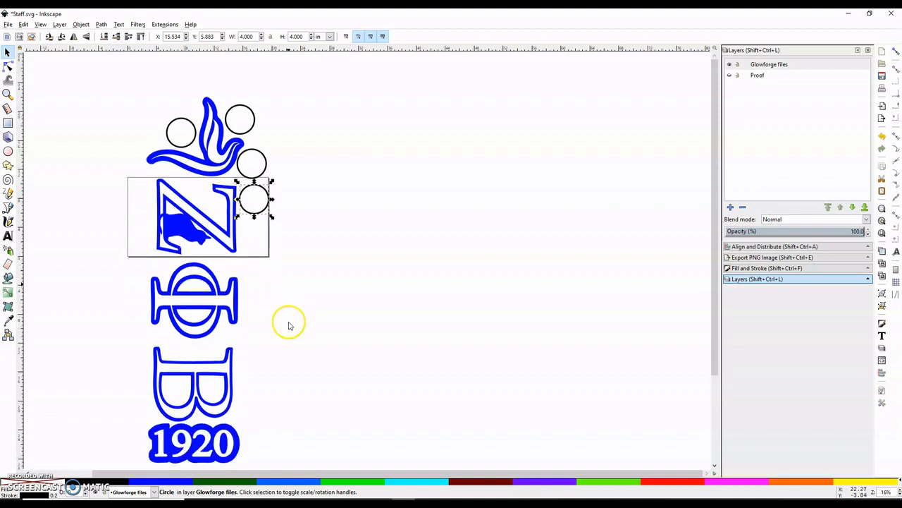
{"action": "left_click_drag", "start_coordinate": [315, 418], "coordinate": [254, 109]}
{"action": "scroll", "coordinate": [275, 155], "scroll_direction": "up", "scroll_amount": 5}
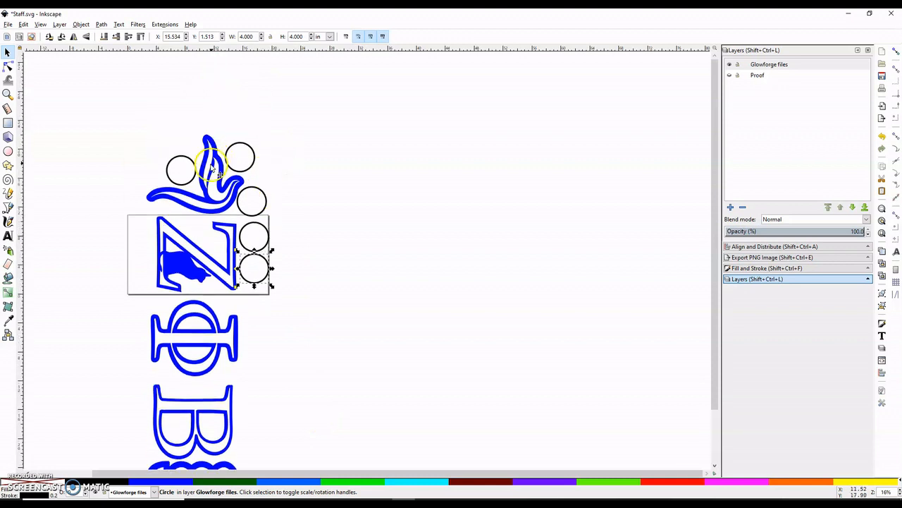
Step: Nudge the bird and the five circles slightly so they sit clear of each other and within the page width
{"action": "left_click", "coordinate": [204, 190]}
{"action": "left_click_drag", "start_coordinate": [203, 187], "coordinate": [203, 188]}
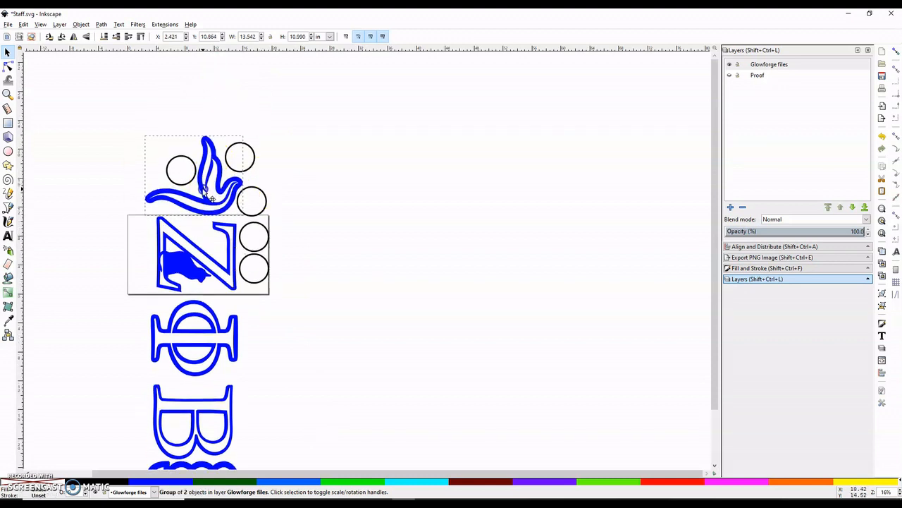
{"action": "left_click", "coordinate": [189, 188]}
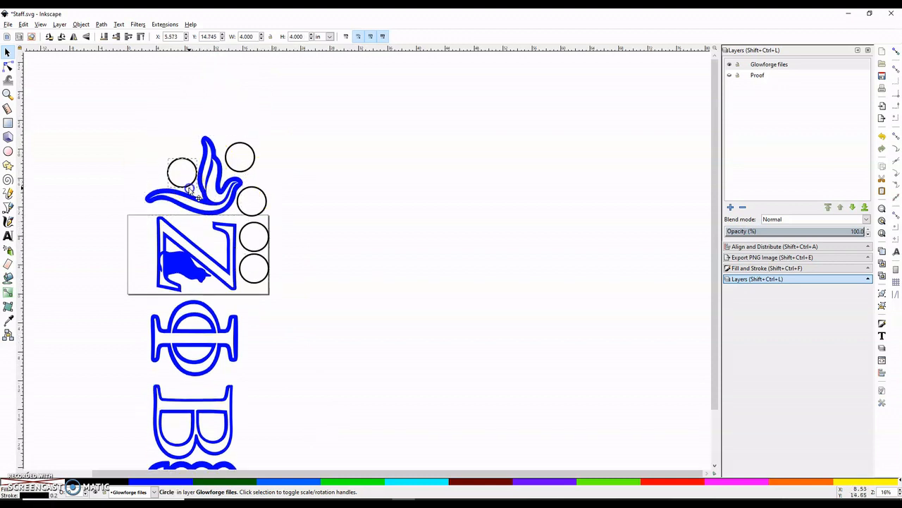
{"action": "left_click_drag", "start_coordinate": [249, 170], "coordinate": [247, 173]}
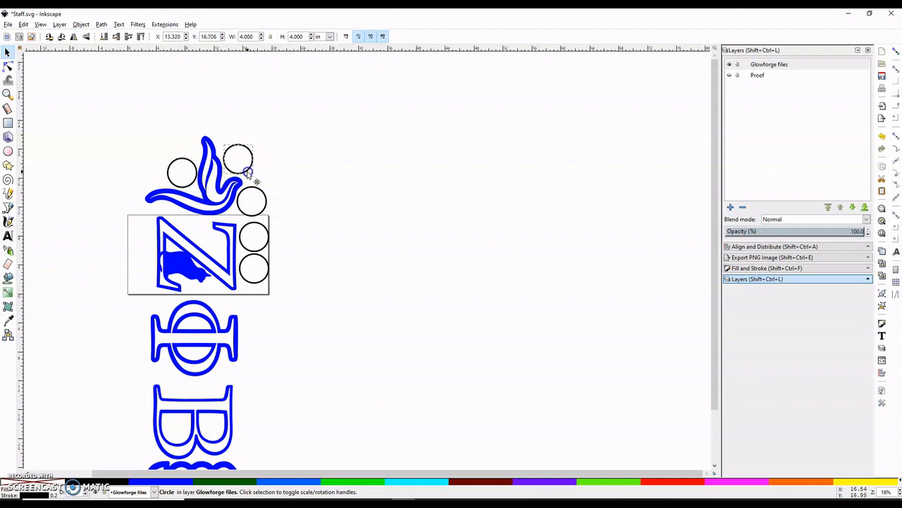
{"action": "left_click", "coordinate": [263, 198]}
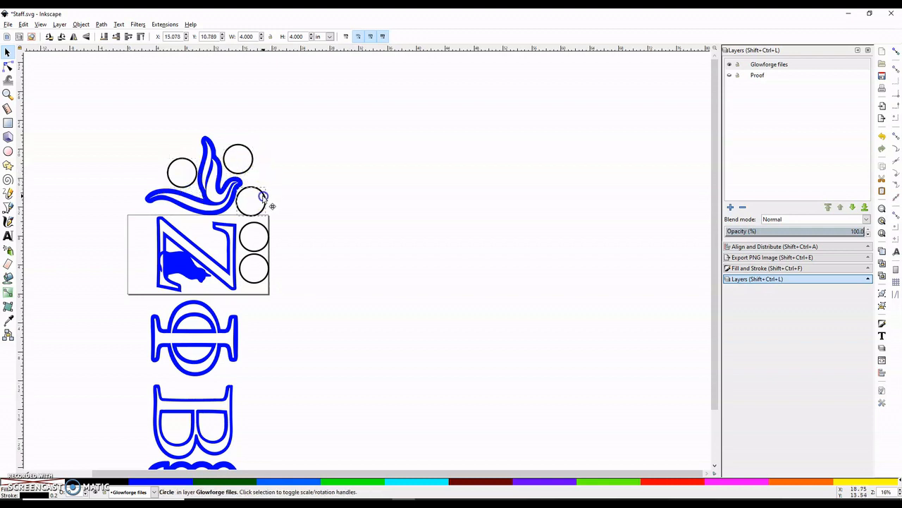
{"action": "left_click", "coordinate": [267, 232]}
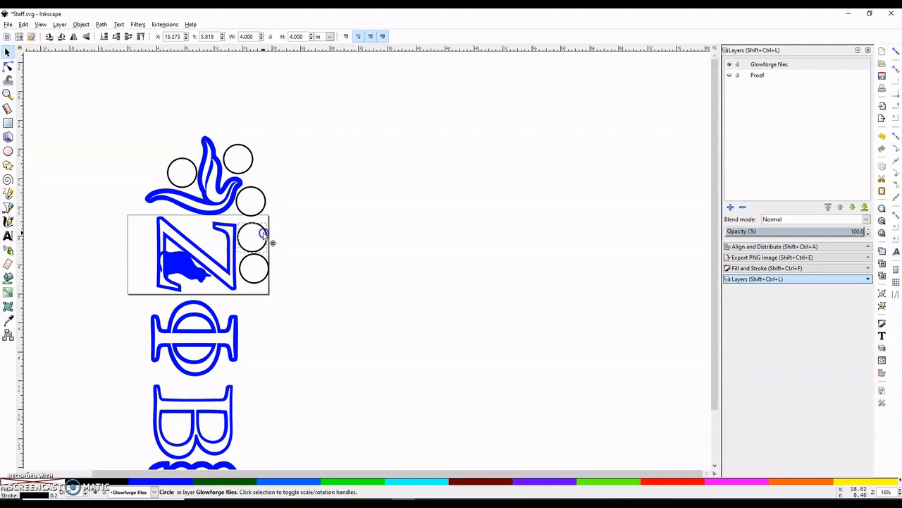
{"action": "left_click_drag", "start_coordinate": [273, 242], "coordinate": [274, 242]}
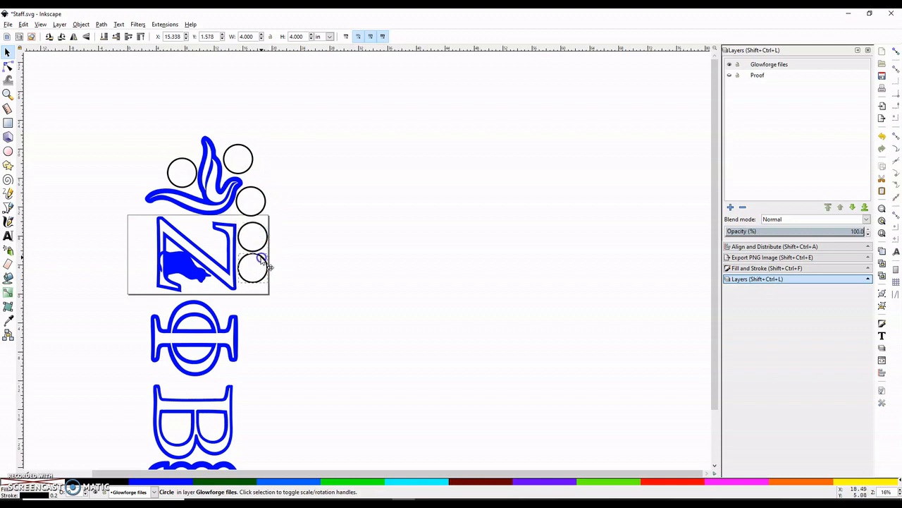
{"action": "left_click", "coordinate": [299, 265]}
Step: Save the rearranged staff drawing
{"action": "scroll", "coordinate": [299, 244], "scroll_direction": "down", "scroll_amount": 4}
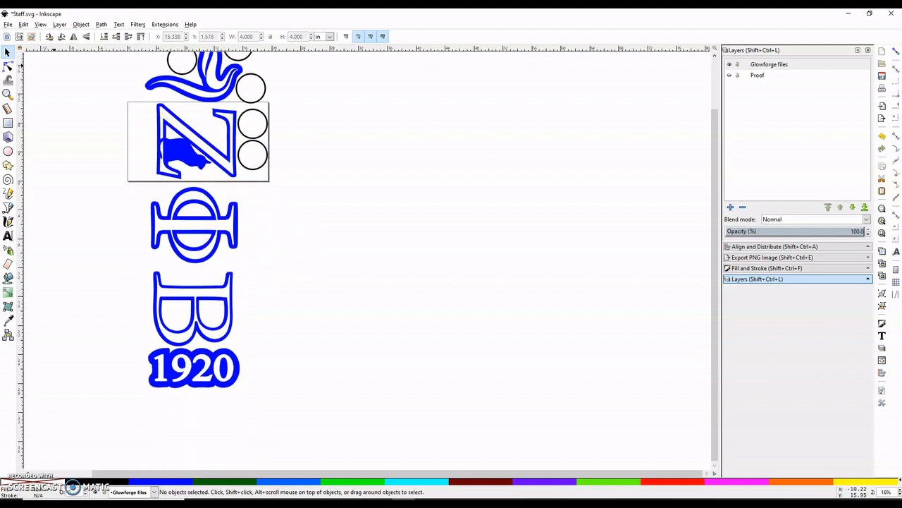
{"action": "left_click", "coordinate": [8, 24]}
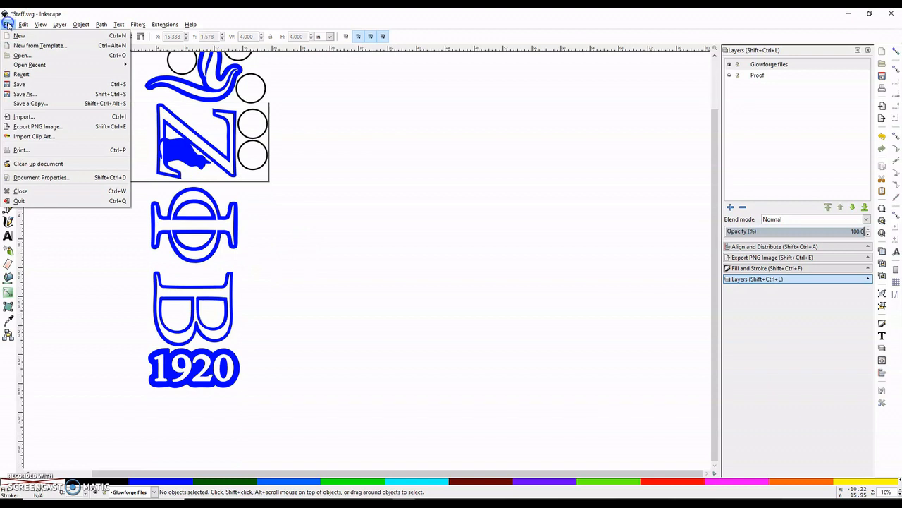
{"action": "left_click", "coordinate": [28, 80]}
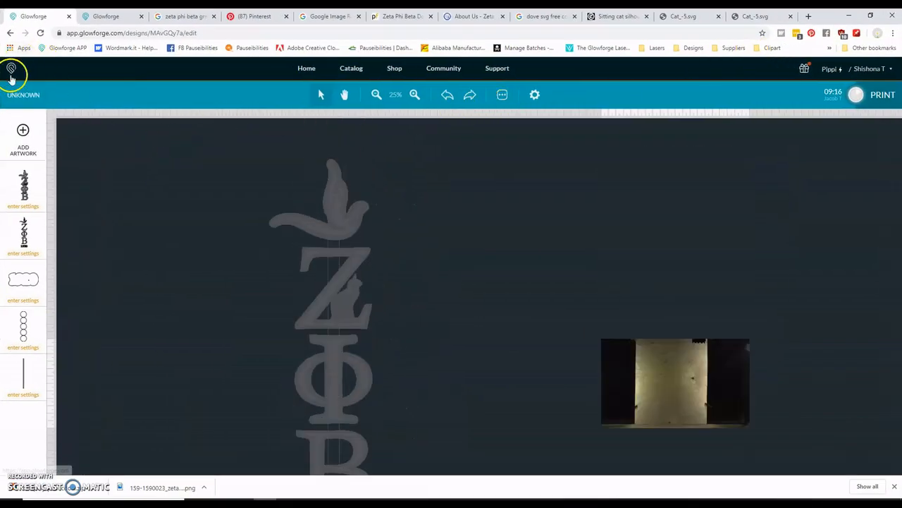
Step: Switch to the Glowforge web app and delete the old Staff design from the design library
{"action": "left_click", "coordinate": [11, 67]}
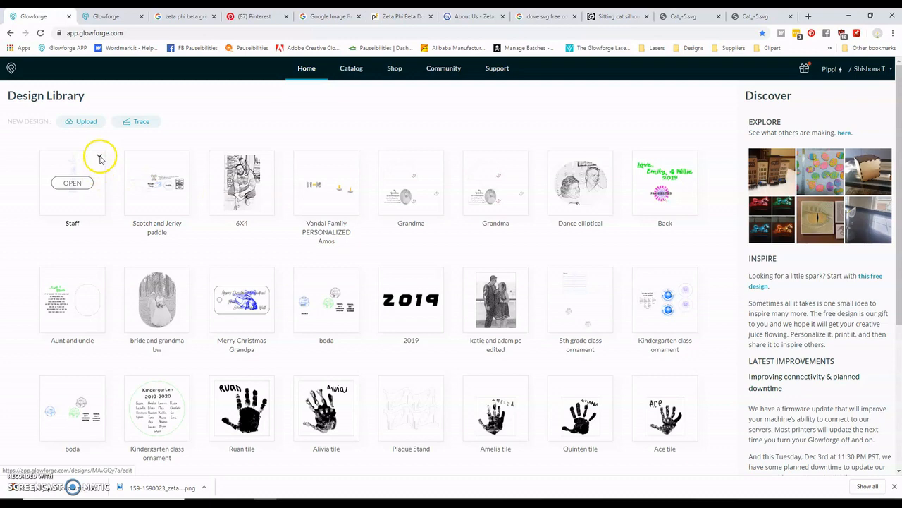
{"action": "left_click", "coordinate": [100, 158]}
{"action": "left_click", "coordinate": [90, 177]}
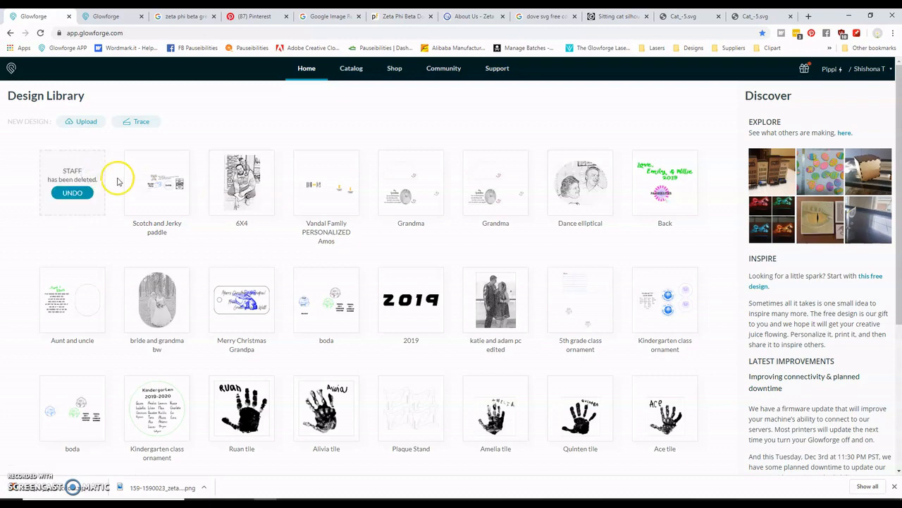
Step: Upload Staff.svg from the Zeta folder as a new Glowforge design
{"action": "left_click", "coordinate": [84, 123]}
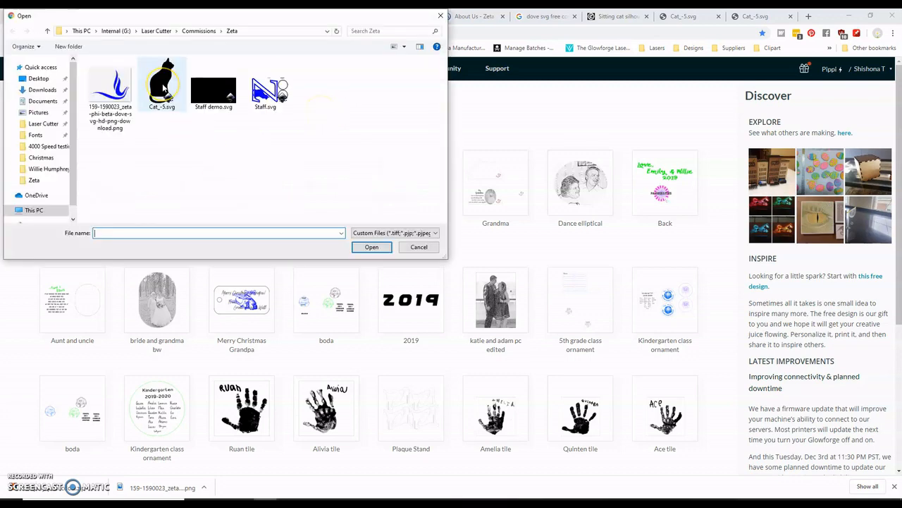
{"action": "left_click", "coordinate": [258, 95]}
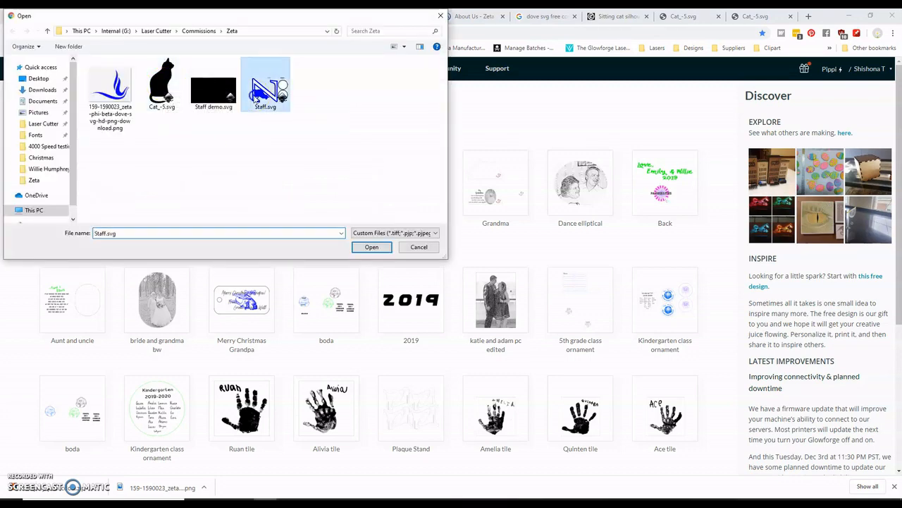
{"action": "left_click", "coordinate": [374, 251]}
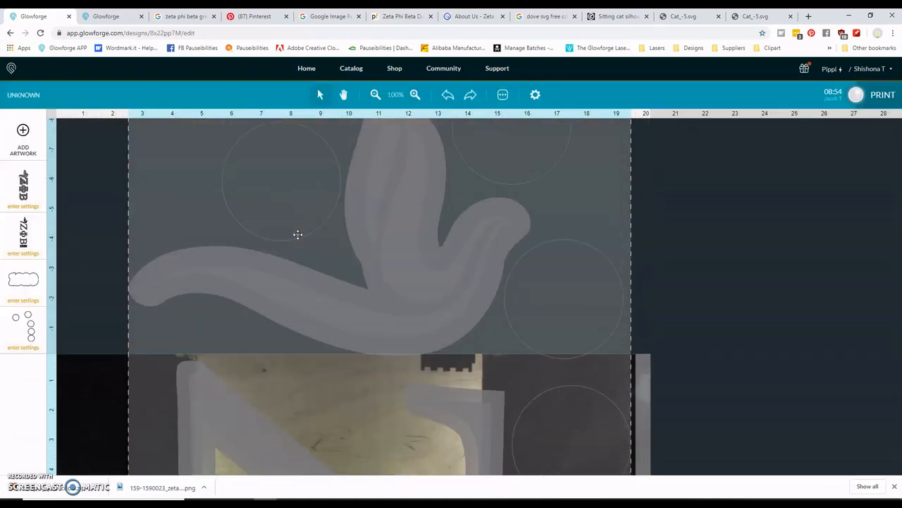
Step: Move the whole artwork down and slightly left so the bird lies over the material on the laser bed
{"action": "left_click", "coordinate": [367, 201]}
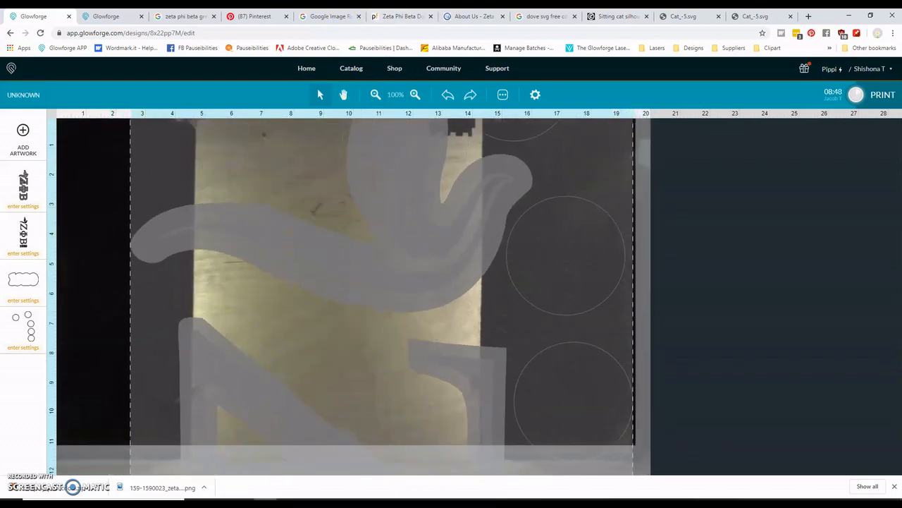
{"action": "left_click", "coordinate": [397, 312]}
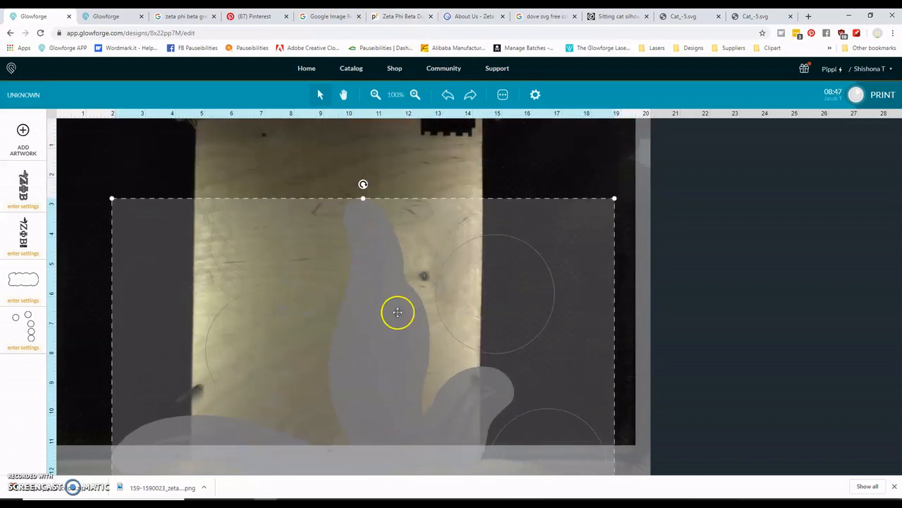
{"action": "left_click_drag", "start_coordinate": [373, 222], "coordinate": [368, 130]}
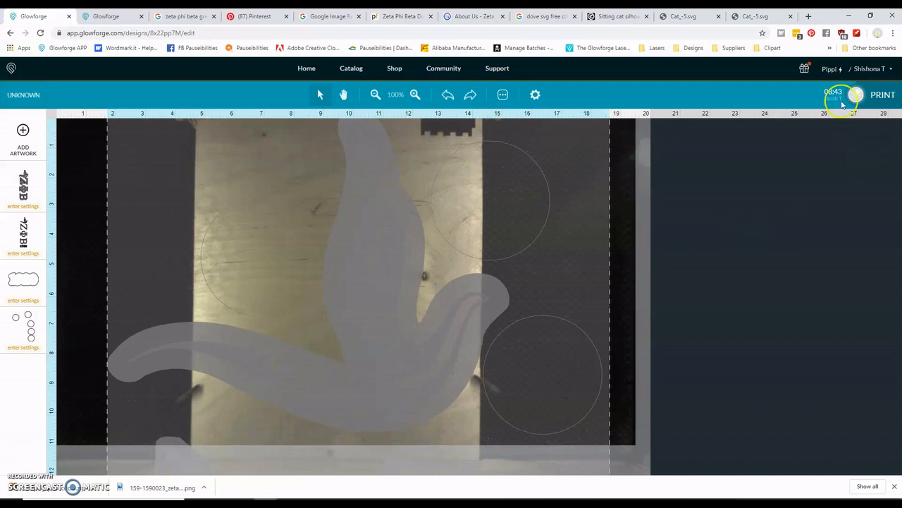
Step: Switch the active printer to Lumberjack
{"action": "left_click", "coordinate": [818, 69]}
{"action": "left_click", "coordinate": [576, 85]}
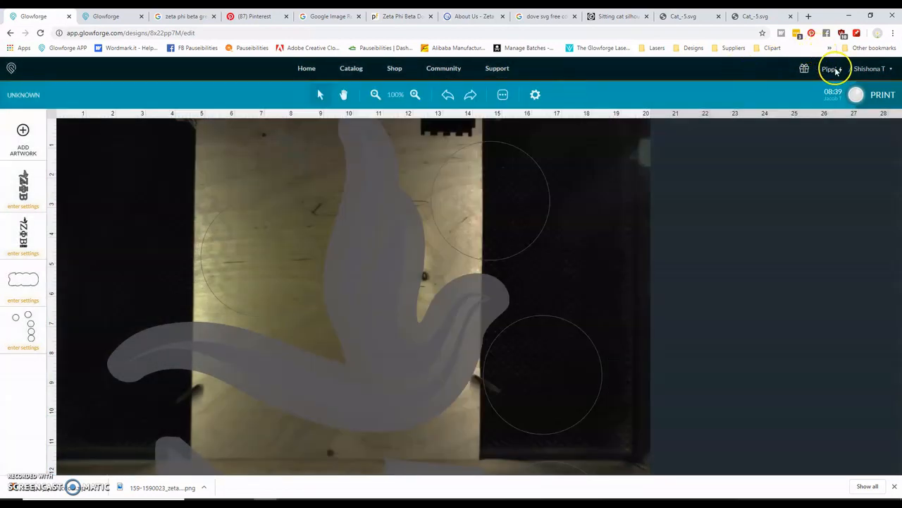
{"action": "left_click", "coordinate": [834, 70]}
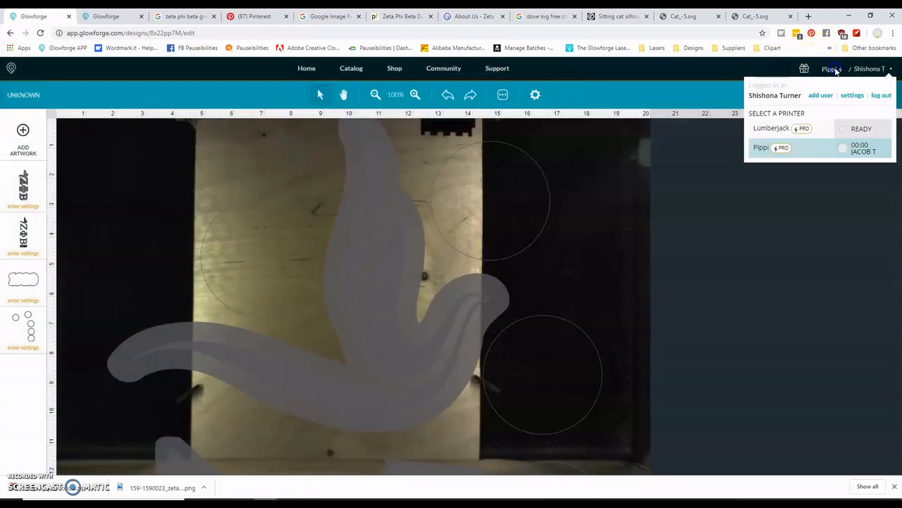
{"action": "left_click", "coordinate": [770, 127]}
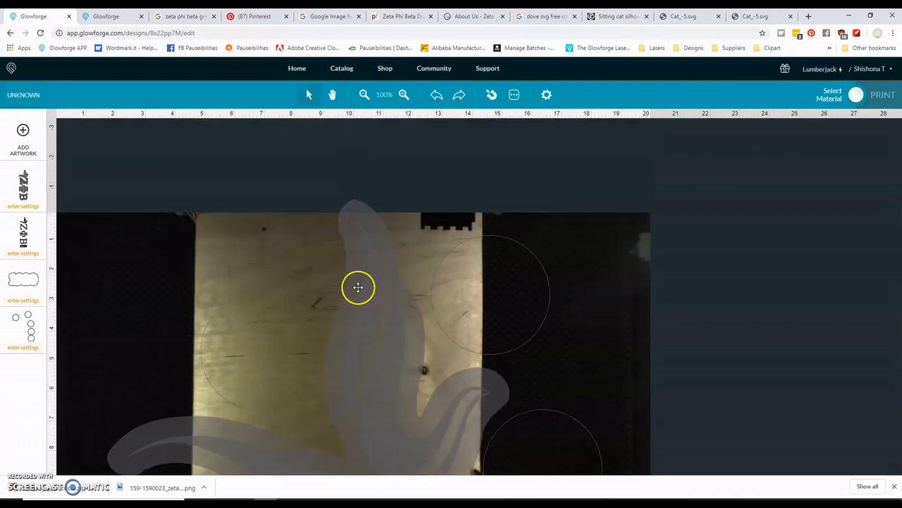
Step: Nudge the bird piece slightly upward so its lower edge lies inside the printable area of the bed
{"action": "scroll", "coordinate": [305, 262], "scroll_direction": "down", "scroll_amount": 1}
{"action": "left_click", "coordinate": [364, 230]}
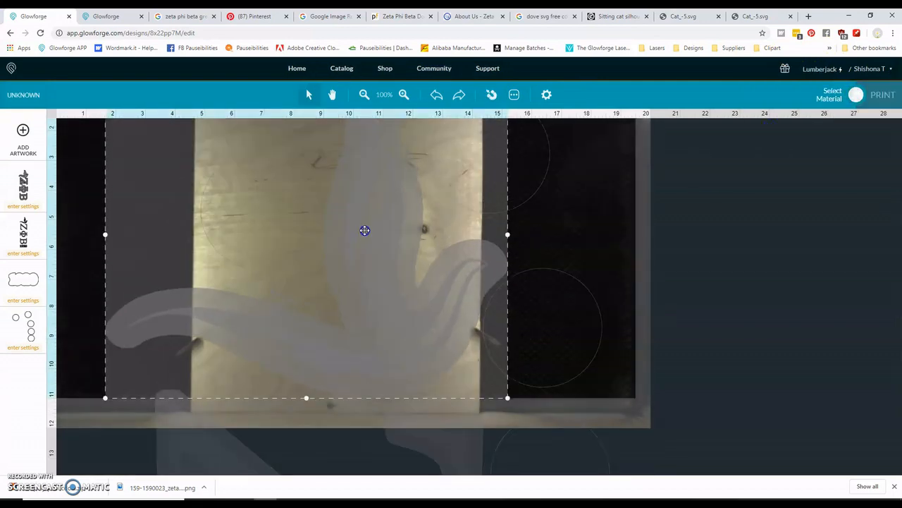
{"action": "left_click_drag", "start_coordinate": [366, 232], "coordinate": [365, 227]}
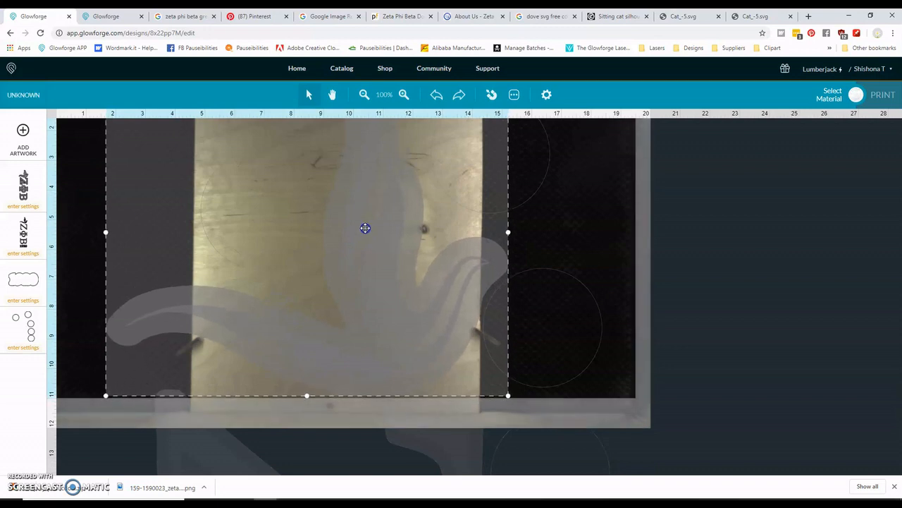
{"action": "scroll", "coordinate": [365, 227], "scroll_direction": "up", "scroll_amount": 3}
{"action": "scroll", "coordinate": [365, 228], "scroll_direction": "down", "scroll_amount": 2}
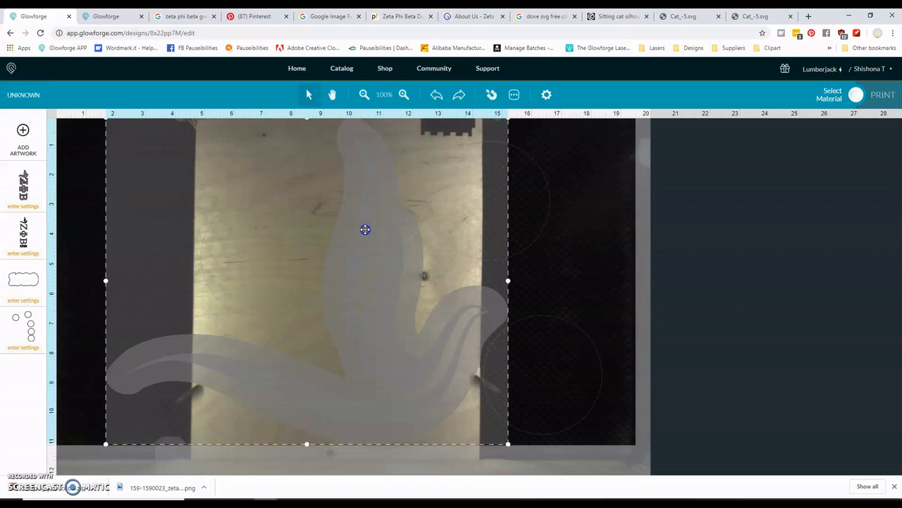
Step: Assign the 1/8 BB cut setting to the outer outlines and the 40 score setting to the inner bird and letter shapes
{"action": "left_click", "coordinate": [32, 208]}
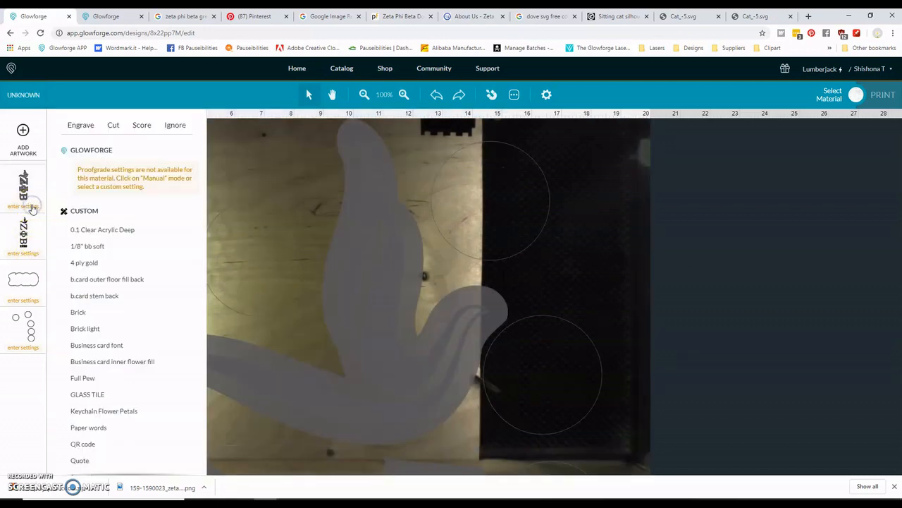
{"action": "left_click", "coordinate": [103, 132]}
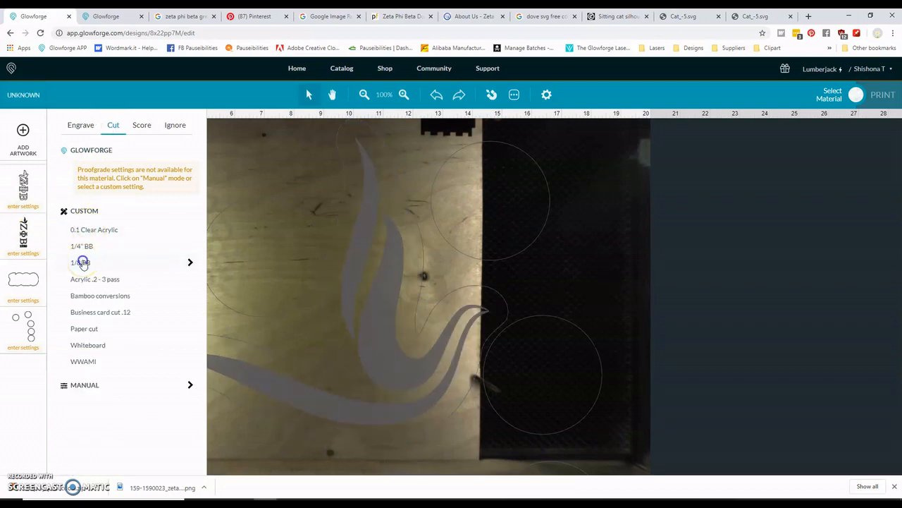
{"action": "left_click", "coordinate": [25, 252]}
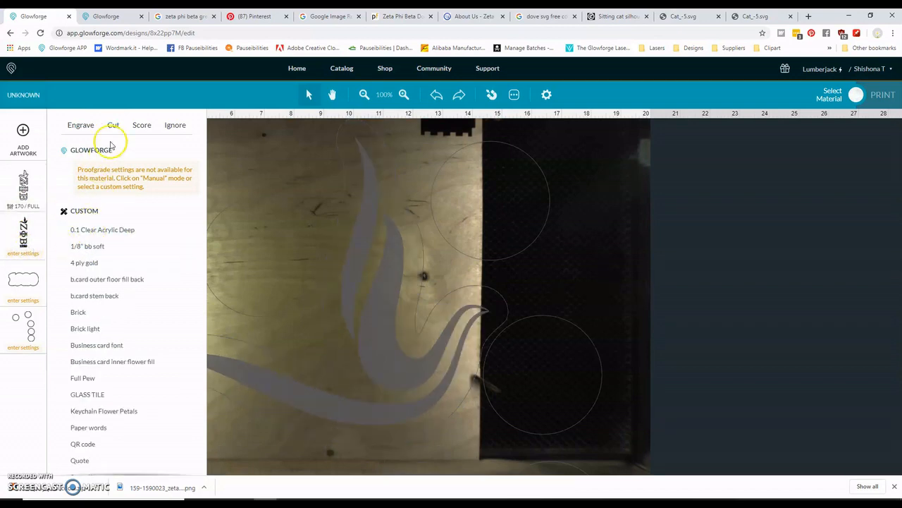
{"action": "left_click", "coordinate": [142, 124]}
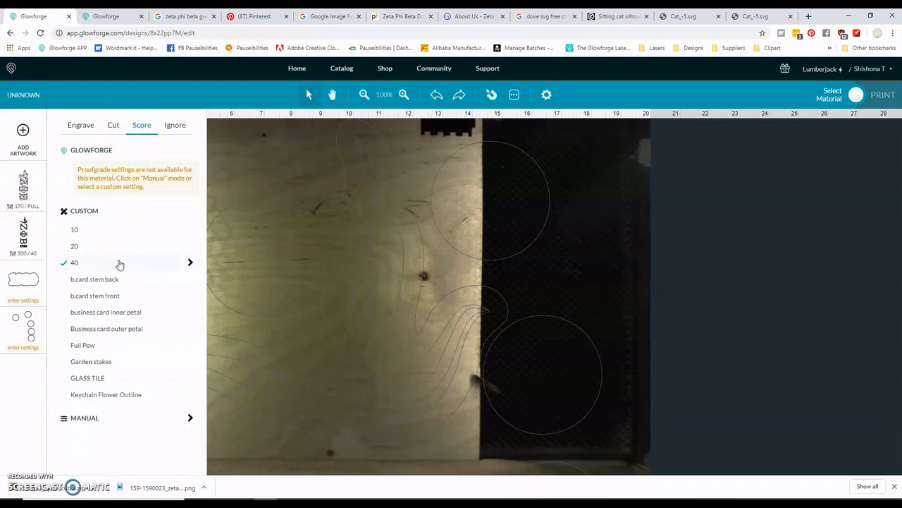
{"action": "left_click", "coordinate": [585, 278]}
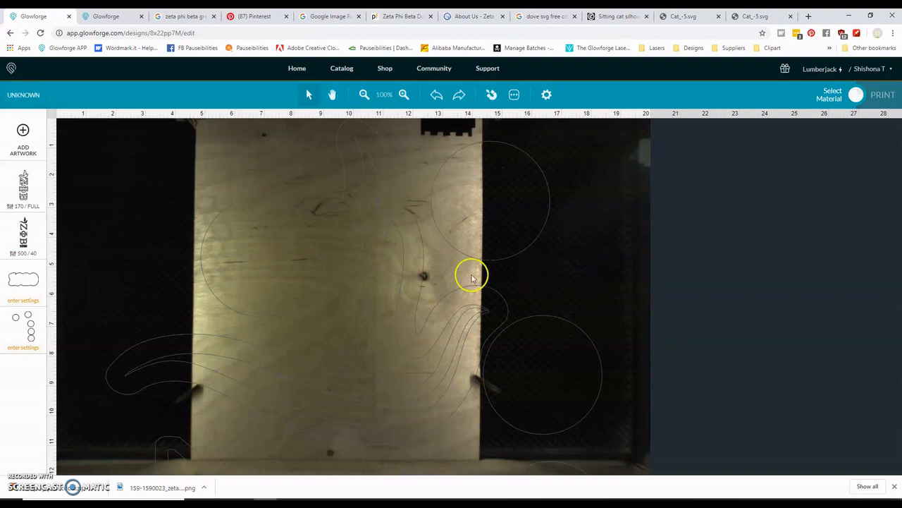
{"action": "left_click", "coordinate": [409, 276]}
{"action": "left_click", "coordinate": [461, 276]}
{"action": "left_click", "coordinate": [559, 280]}
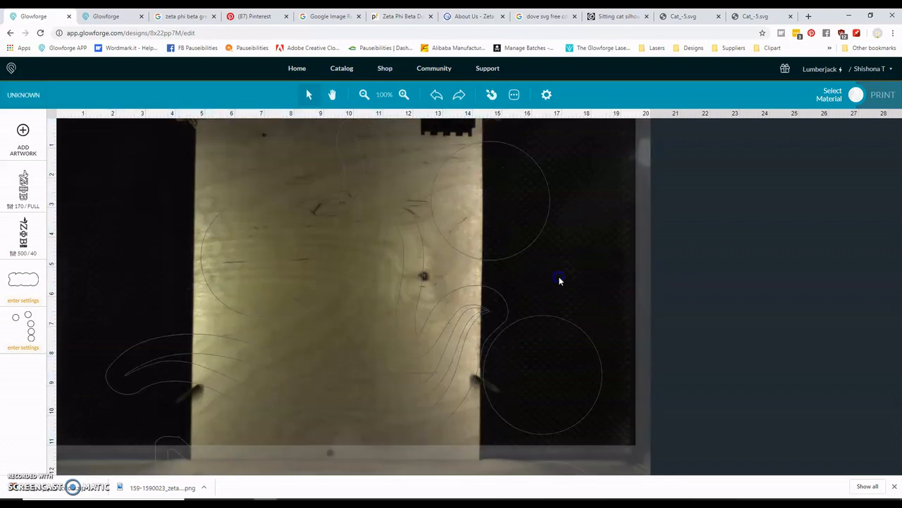
Step: Move the bird piece up a little more, away from the lower limit of the printable area
{"action": "left_click", "coordinate": [431, 312]}
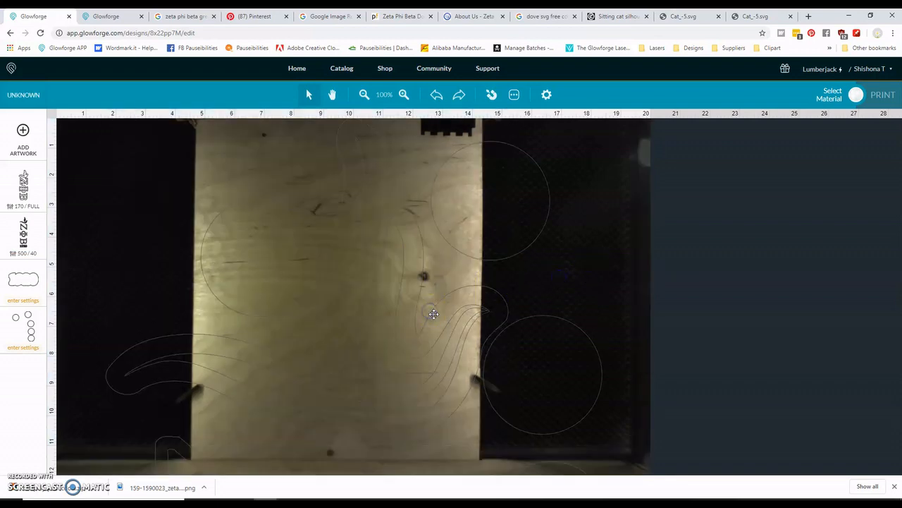
{"action": "left_click", "coordinate": [433, 313]}
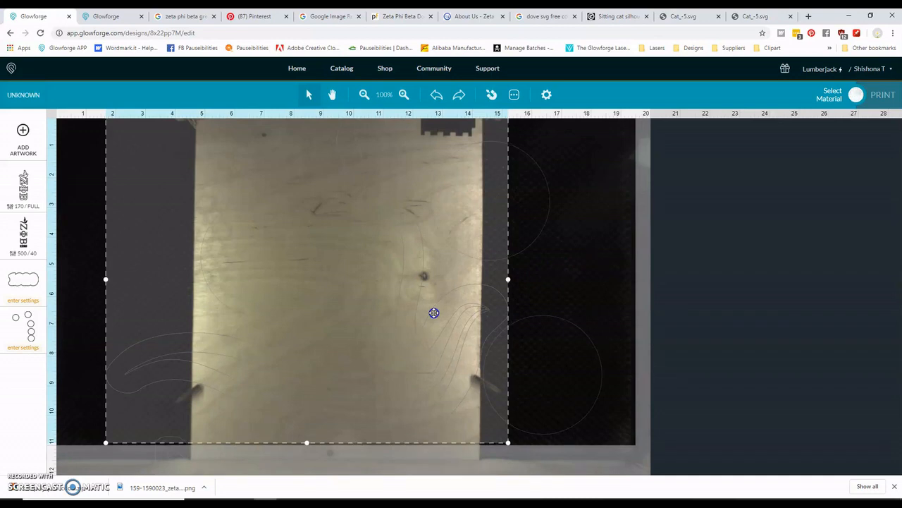
{"action": "left_click_drag", "start_coordinate": [434, 313], "coordinate": [434, 310]}
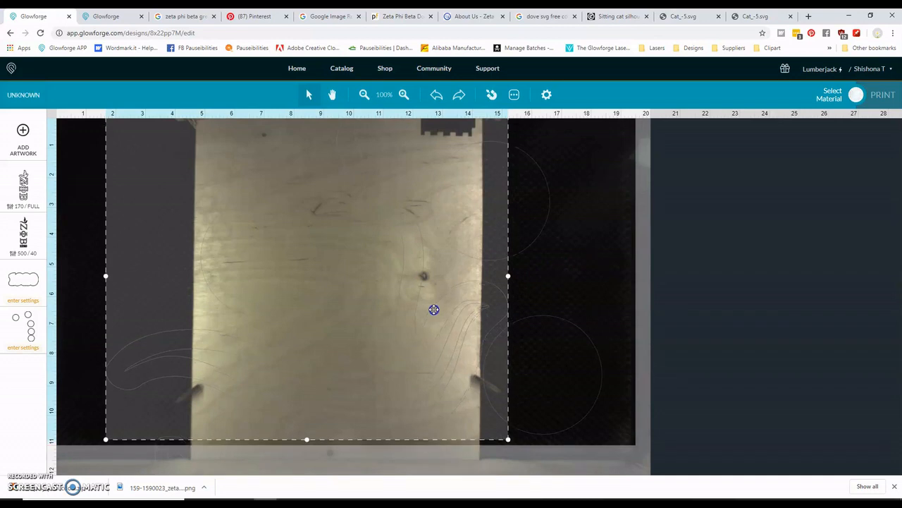
Step: Move the letter piece directly below the bed down, farther away from the bird piece
{"action": "scroll", "coordinate": [452, 309], "scroll_direction": "down", "scroll_amount": 5}
{"action": "left_click", "coordinate": [80, 288]}
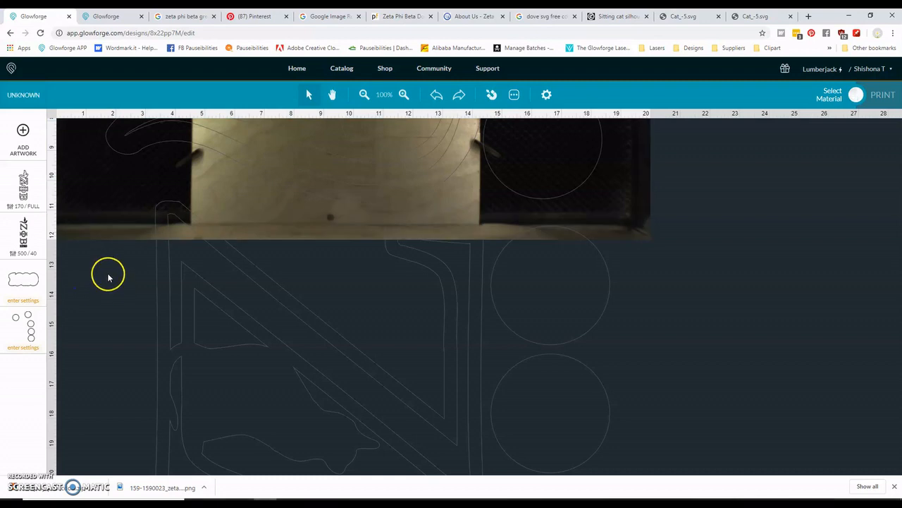
{"action": "left_click", "coordinate": [225, 301]}
{"action": "scroll", "coordinate": [224, 301], "scroll_direction": "down", "scroll_amount": 4}
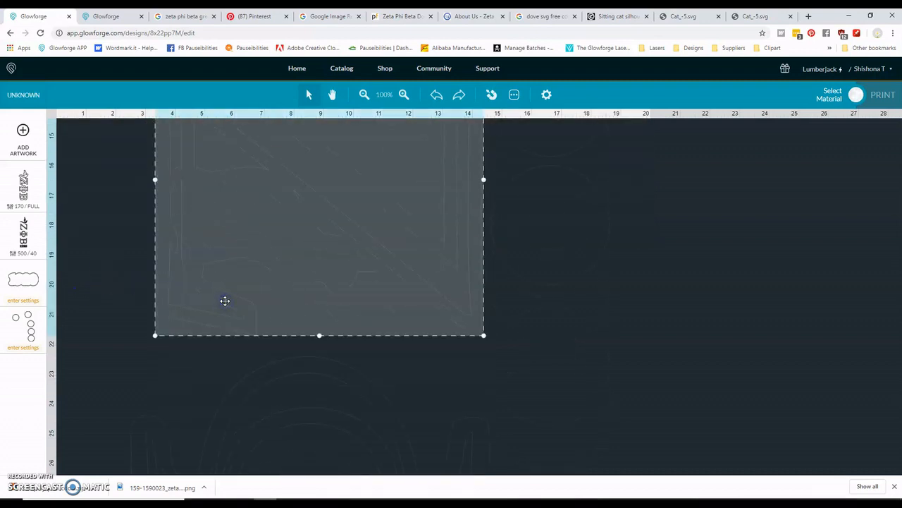
{"action": "left_click_drag", "start_coordinate": [230, 278], "coordinate": [231, 296]}
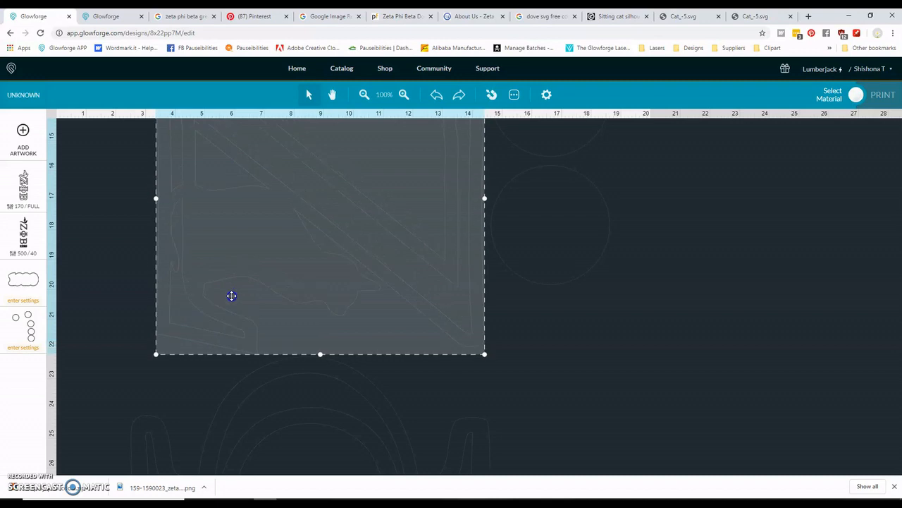
Step: Shift the bird piece slightly down and left so it fits between the upper and lower limits of the printable area
{"action": "scroll", "coordinate": [414, 332], "scroll_direction": "up", "scroll_amount": 12}
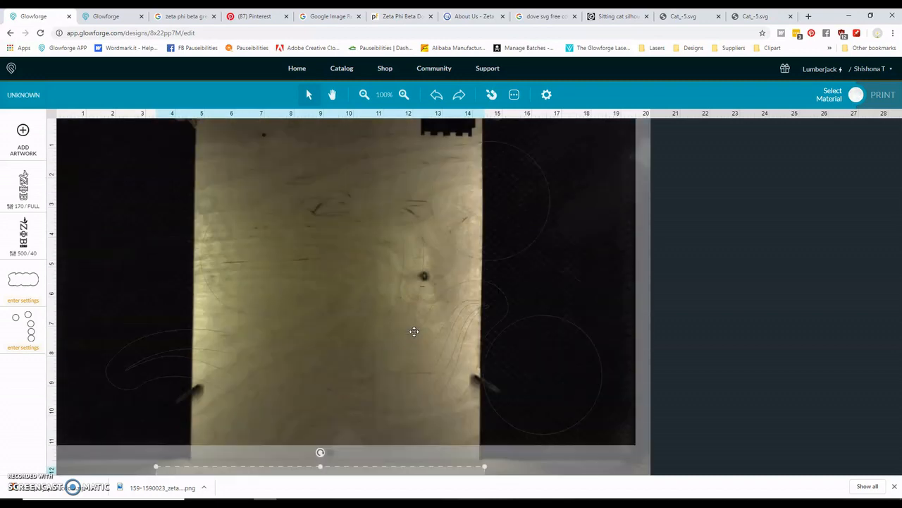
{"action": "scroll", "coordinate": [414, 331], "scroll_direction": "down", "scroll_amount": 3}
{"action": "left_click_drag", "start_coordinate": [382, 289], "coordinate": [381, 295]}
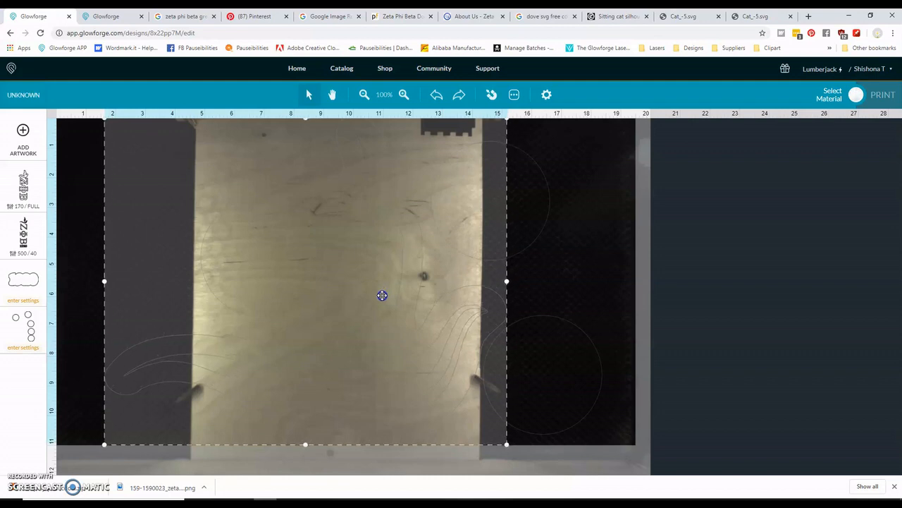
{"action": "scroll", "coordinate": [382, 295], "scroll_direction": "up", "scroll_amount": 1}
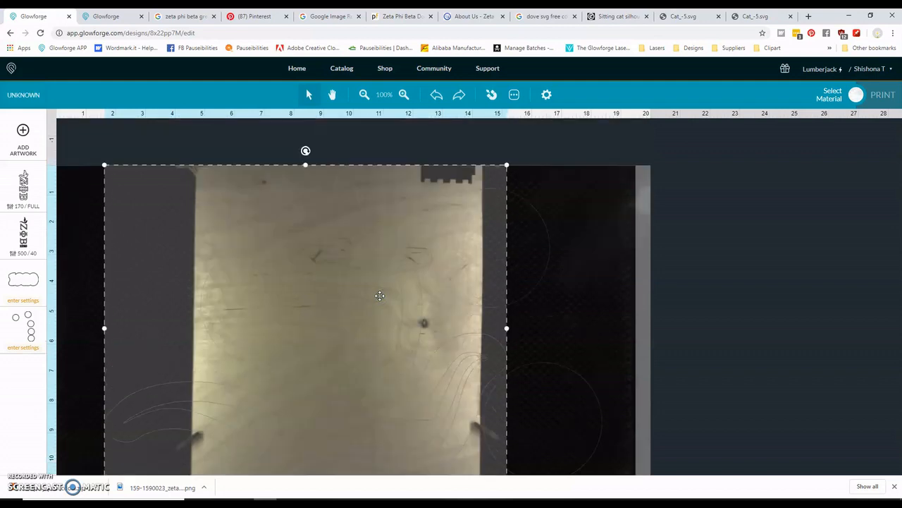
Step: Move the circle beside the bird's raised wing down and the circle below it slightly left, keeping both within the bed
{"action": "left_click", "coordinate": [483, 145]}
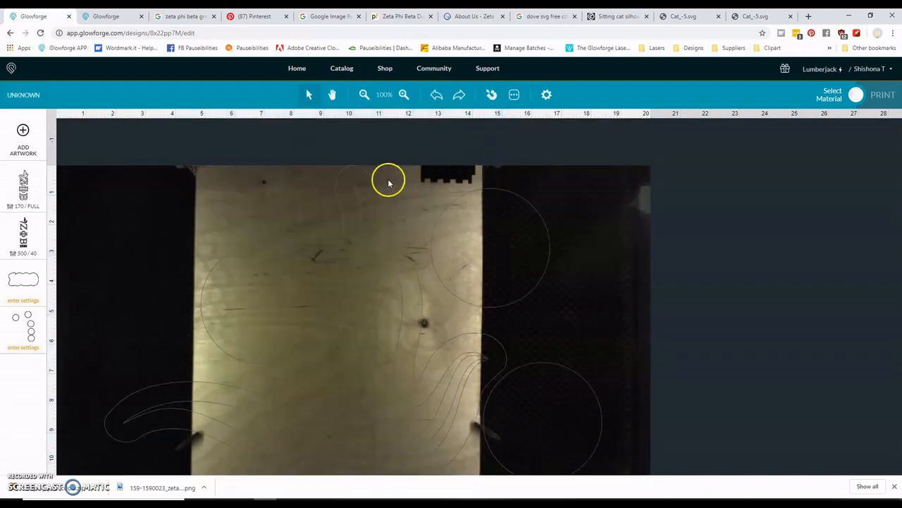
{"action": "left_click", "coordinate": [357, 167]}
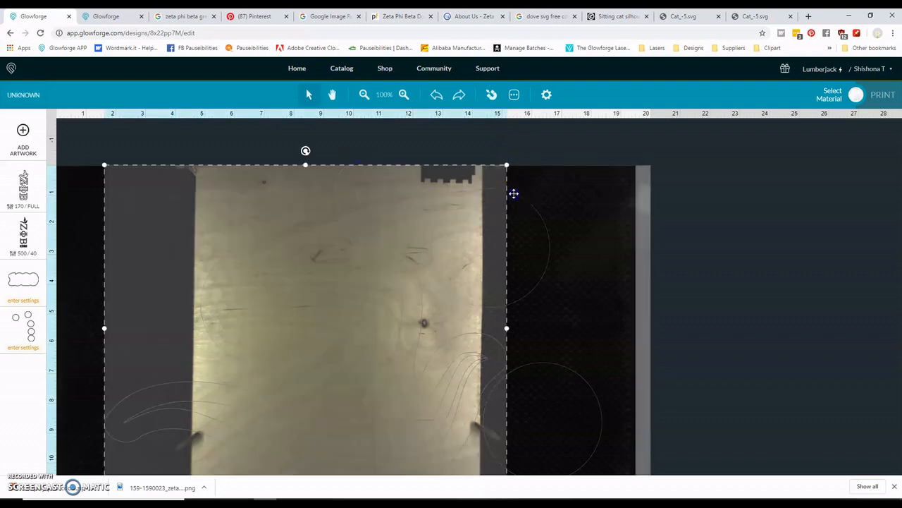
{"action": "left_click_drag", "start_coordinate": [514, 193], "coordinate": [521, 233]}
{"action": "scroll", "coordinate": [535, 218], "scroll_direction": "down", "scroll_amount": 2}
{"action": "left_click", "coordinate": [95, 194]}
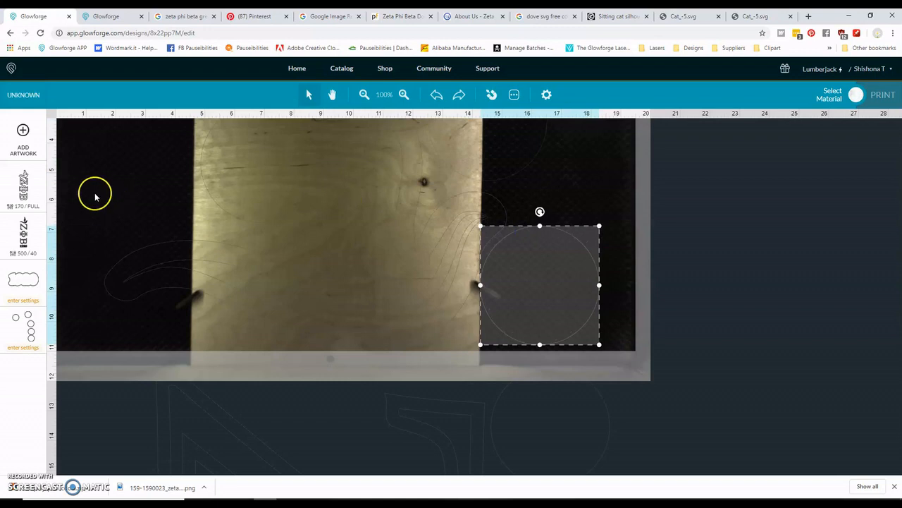
{"action": "left_click", "coordinate": [215, 204]}
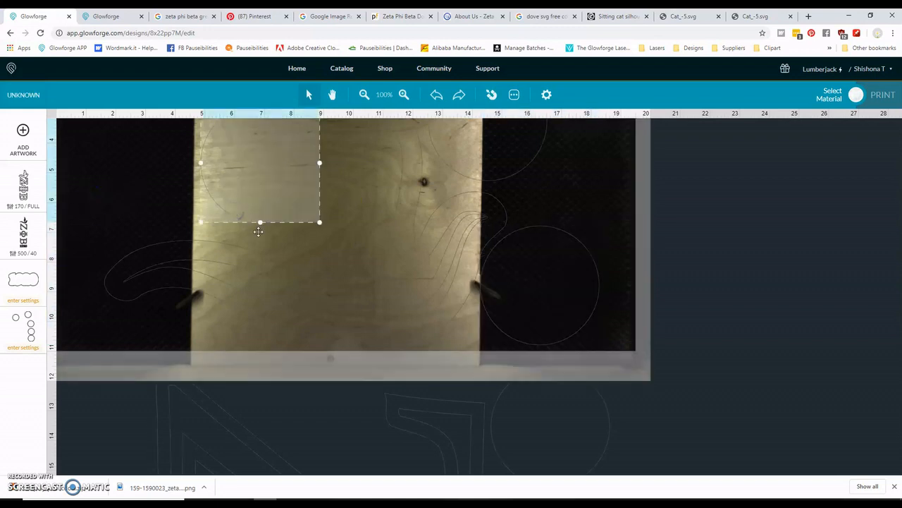
{"action": "left_click", "coordinate": [330, 263]}
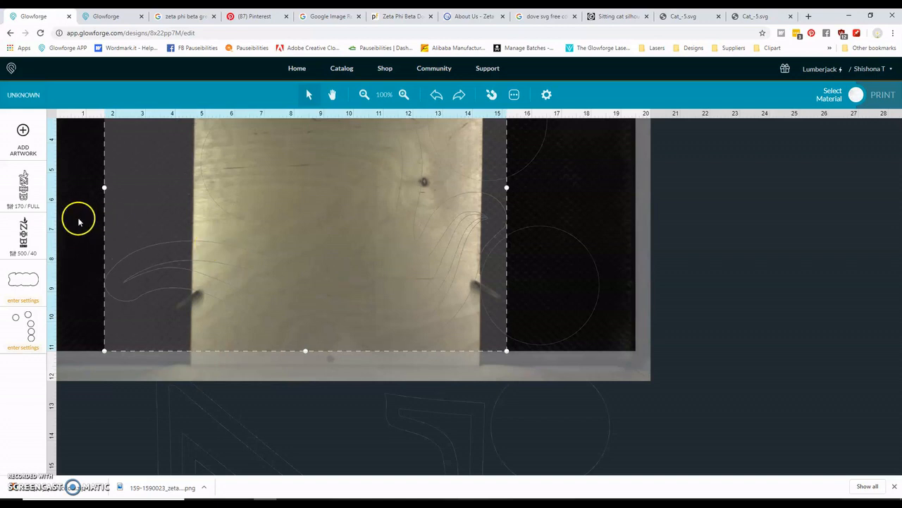
Step: Choose to use uncertified material and submit its thickness
{"action": "scroll", "coordinate": [76, 218], "scroll_direction": "up", "scroll_amount": 3}
{"action": "left_click", "coordinate": [71, 113]}
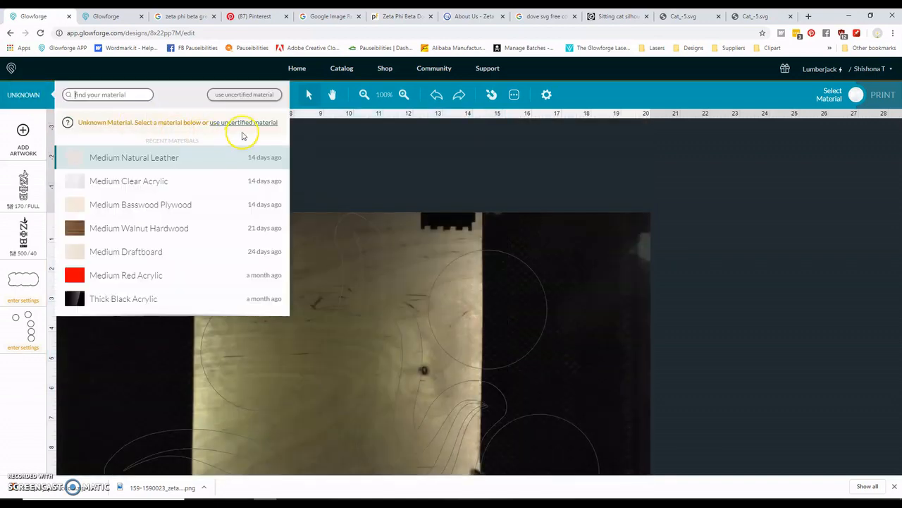
{"action": "left_click", "coordinate": [240, 122]}
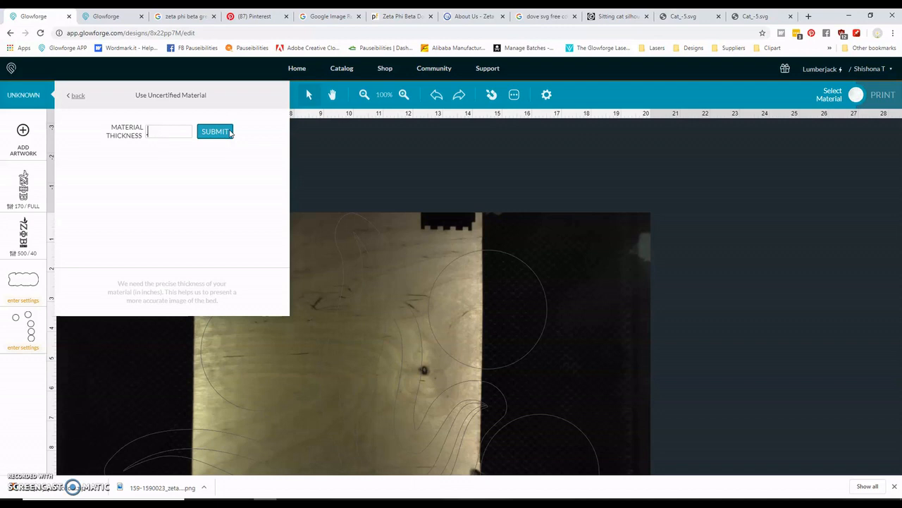
{"action": "left_click", "coordinate": [228, 132]}
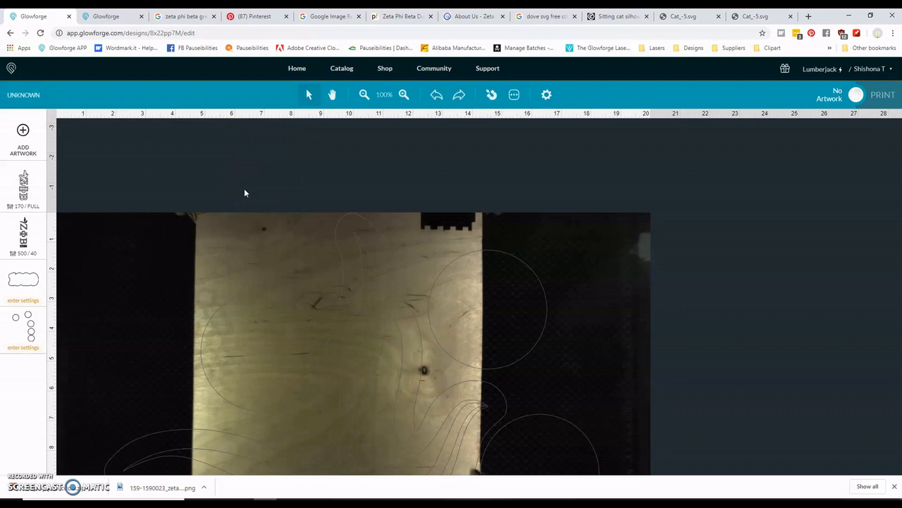
Step: Scale the bird piece down very slightly and nudge it until it lies fully inside the printable area
{"action": "scroll", "coordinate": [328, 235], "scroll_direction": "down", "scroll_amount": 3}
{"action": "left_click", "coordinate": [352, 252]}
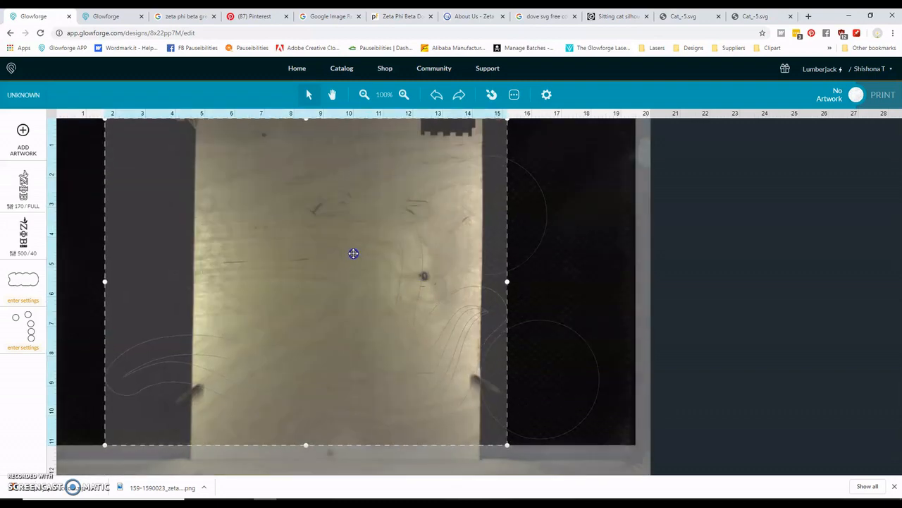
{"action": "left_click_drag", "start_coordinate": [353, 253], "coordinate": [353, 252]}
{"action": "scroll", "coordinate": [353, 254], "scroll_direction": "up", "scroll_amount": 3}
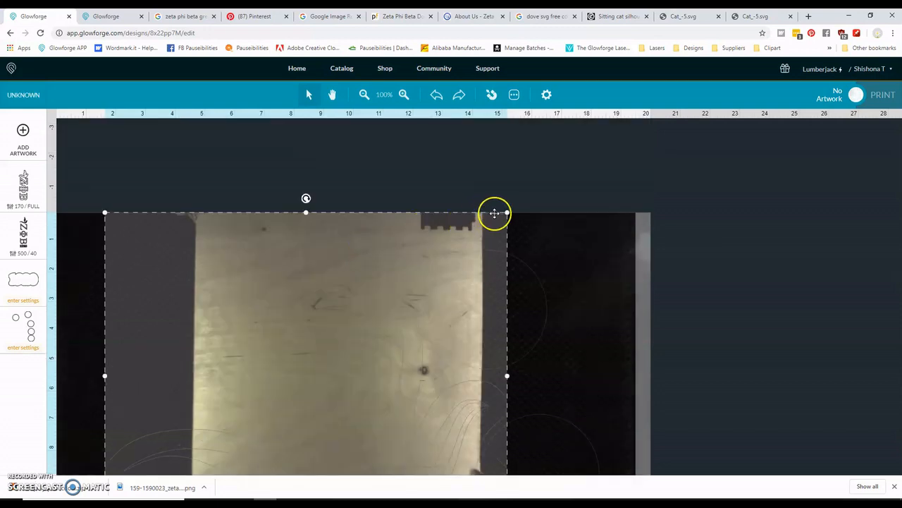
{"action": "left_click_drag", "start_coordinate": [506, 213], "coordinate": [504, 213]}
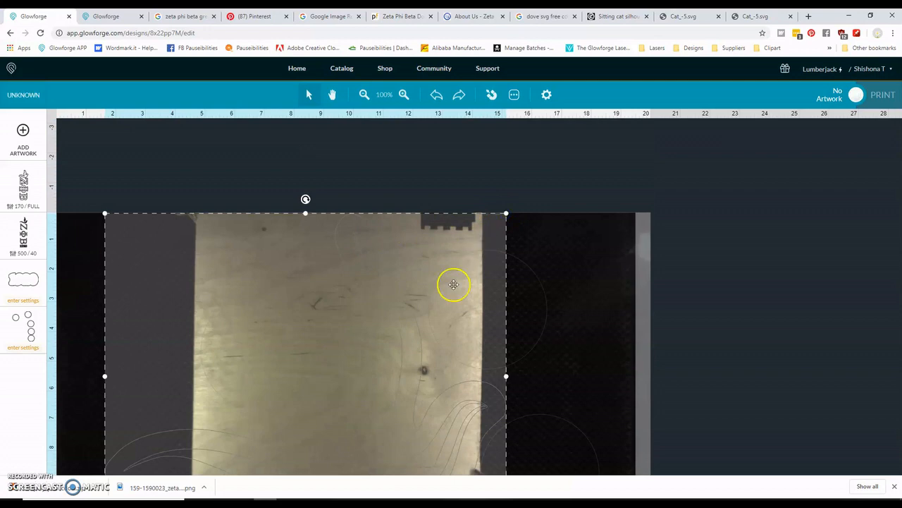
{"action": "right_click", "coordinate": [410, 282]}
{"action": "left_click_drag", "start_coordinate": [410, 283], "coordinate": [410, 282]}
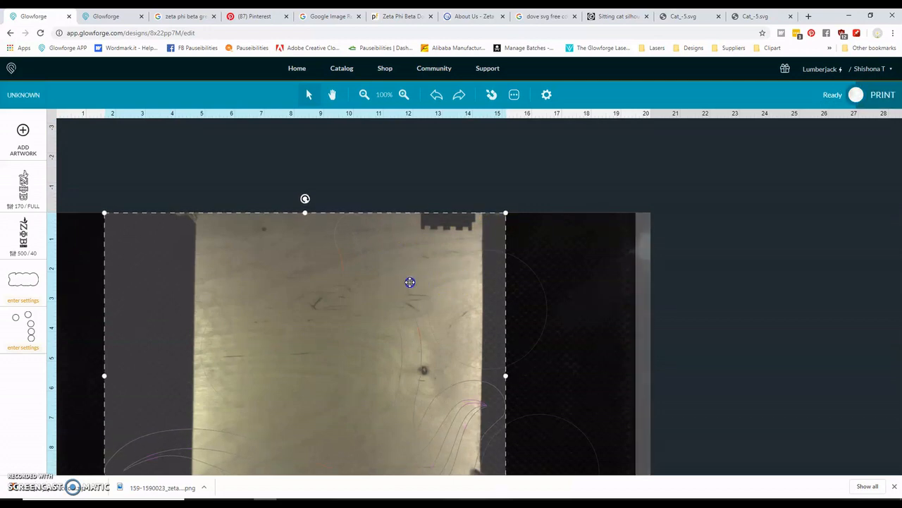
{"action": "left_click", "coordinate": [591, 285]}
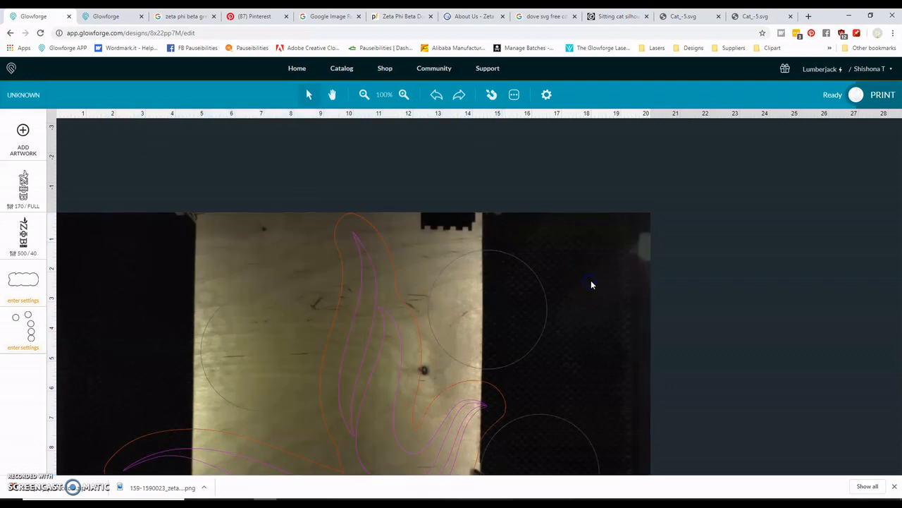
Step: Assign the 1/4" BB cut setting to the circles and to the outer outlines of the bird and letters
{"action": "scroll", "coordinate": [591, 285], "scroll_direction": "down", "scroll_amount": 2}
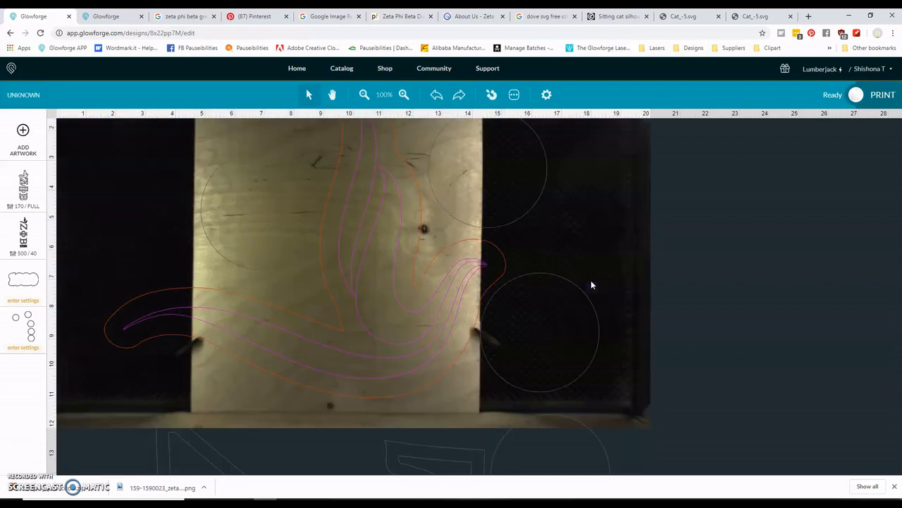
{"action": "left_click", "coordinate": [18, 349]}
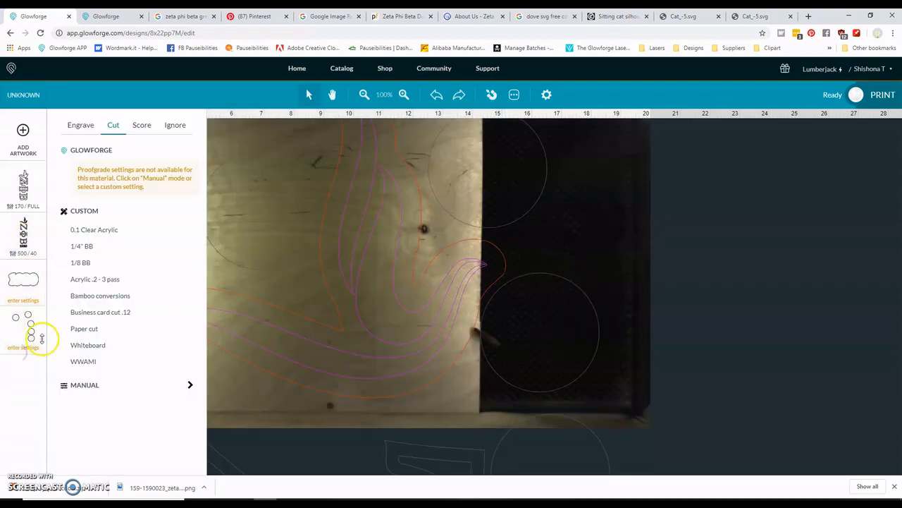
{"action": "left_click", "coordinate": [95, 245]}
{"action": "left_click", "coordinate": [548, 259]}
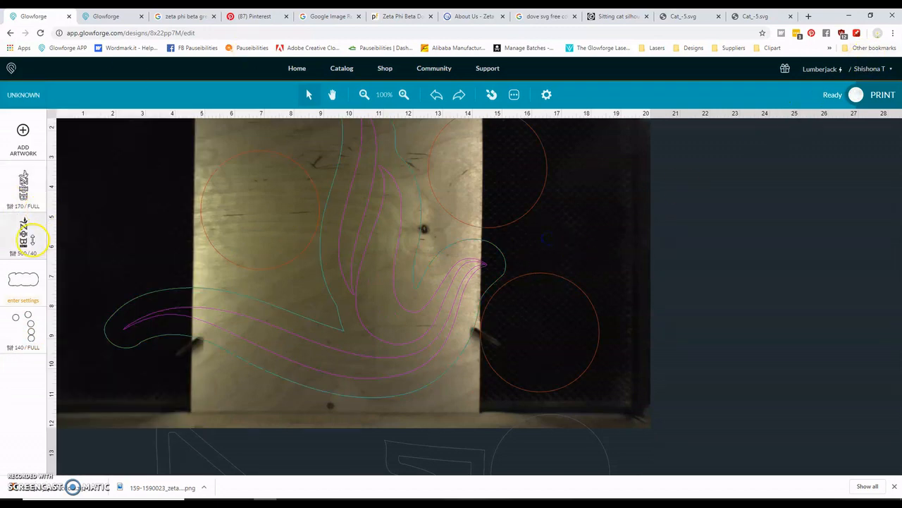
{"action": "left_click", "coordinate": [23, 185]}
{"action": "left_click", "coordinate": [102, 245]}
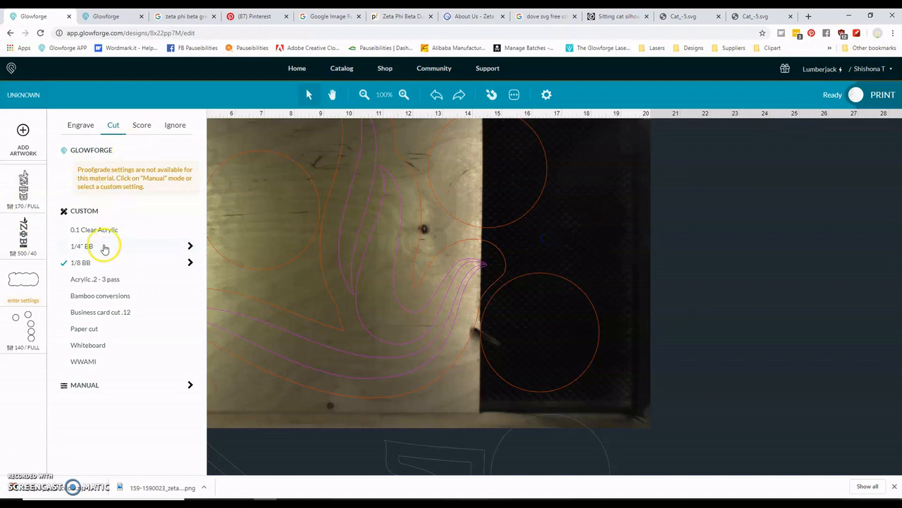
Step: Reorder the operations so the bird and letter outline cut comes after the score, and start the print
{"action": "left_click_drag", "start_coordinate": [32, 180], "coordinate": [30, 231]}
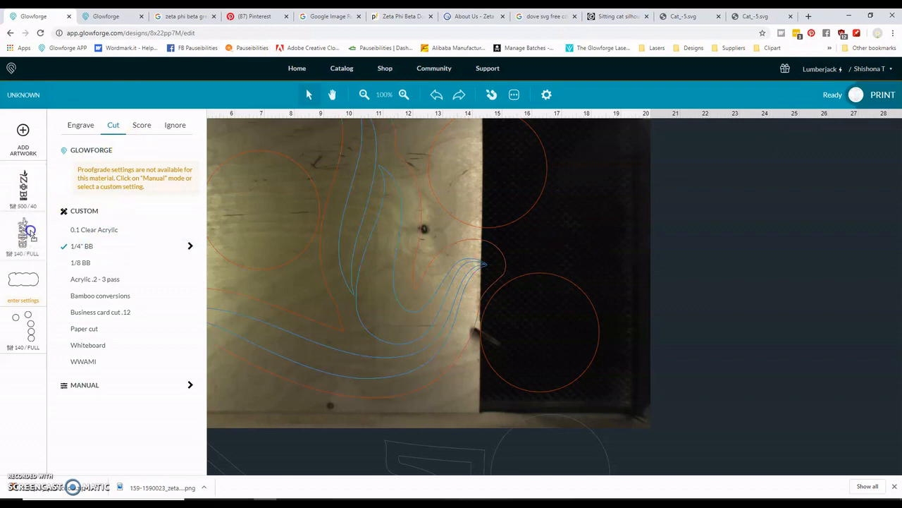
{"action": "left_click", "coordinate": [693, 240]}
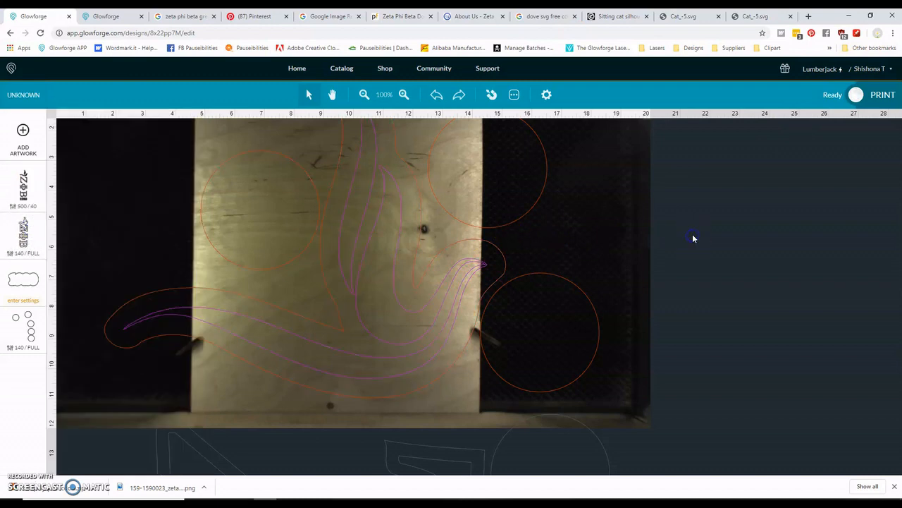
{"action": "left_click", "coordinate": [856, 95]}
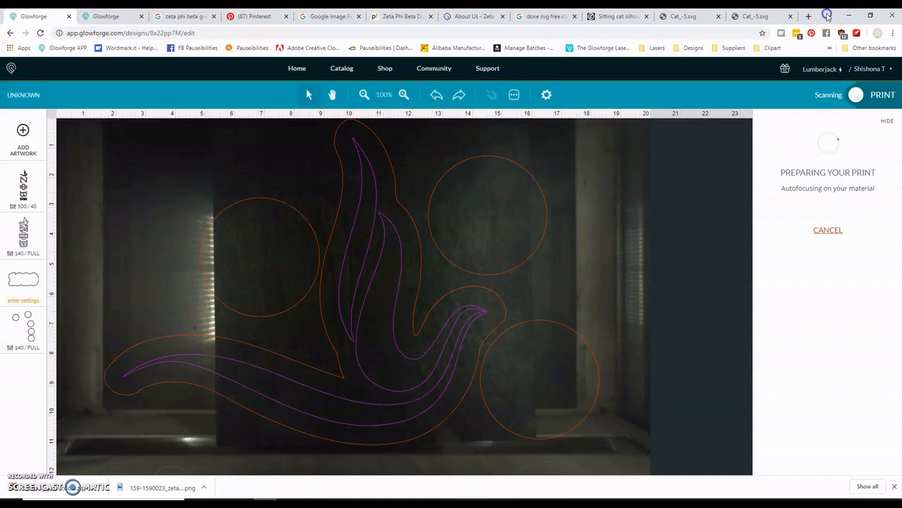
Step: Switch to Inkscape and add a size 200 text block beside the staff design listing Dove - 4:53, Zeta - 5:49 and Phi - 4:29
{"action": "left_click", "coordinate": [849, 16]}
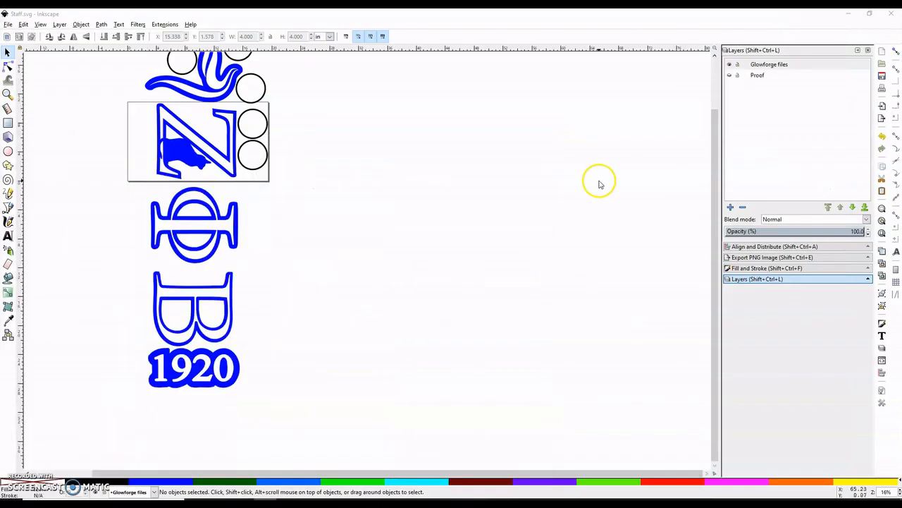
{"action": "scroll", "coordinate": [279, 187], "scroll_direction": "up", "scroll_amount": 3}
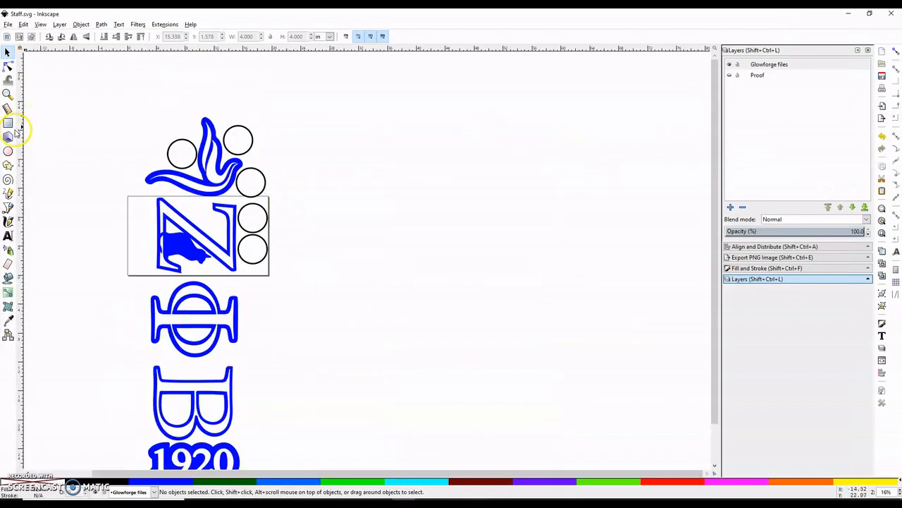
{"action": "left_click", "coordinate": [8, 235]}
{"action": "left_click_drag", "start_coordinate": [336, 153], "coordinate": [550, 234]}
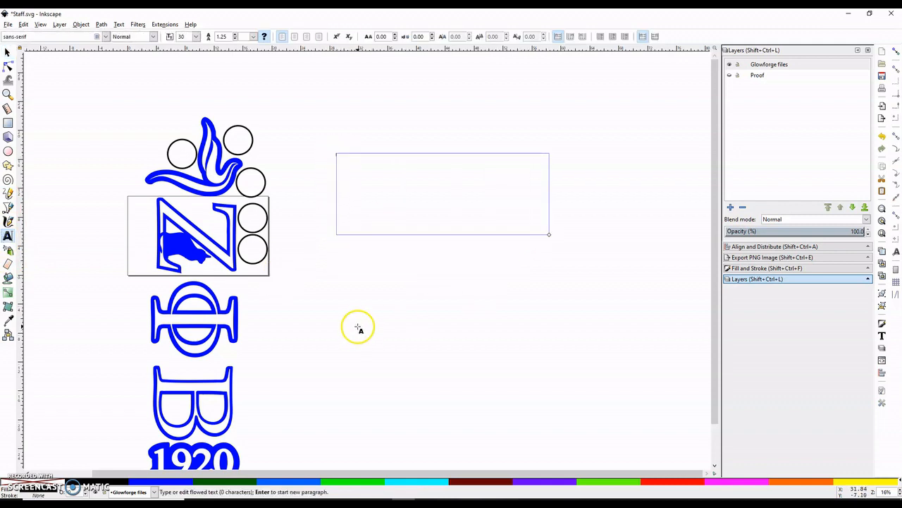
{"action": "double_click", "coordinate": [186, 37]}
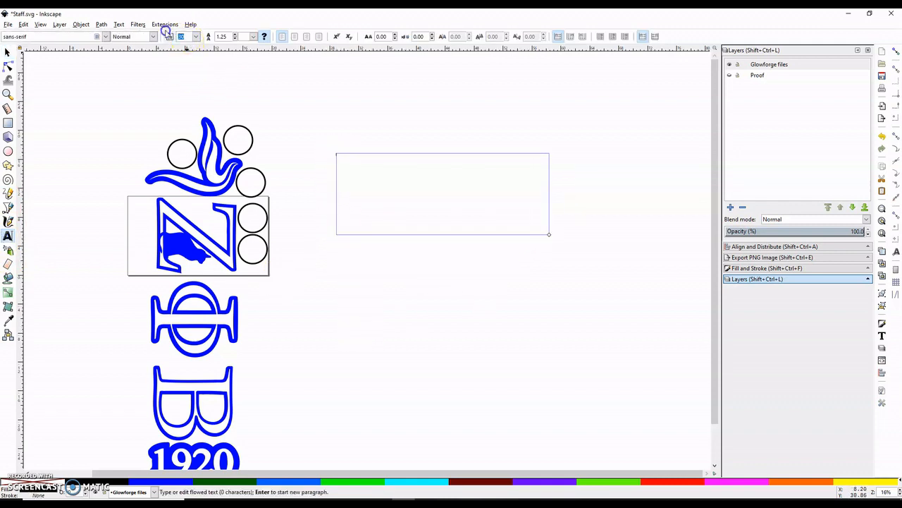
{"action": "type", "text": "200"}
{"action": "key", "text": "Return"}
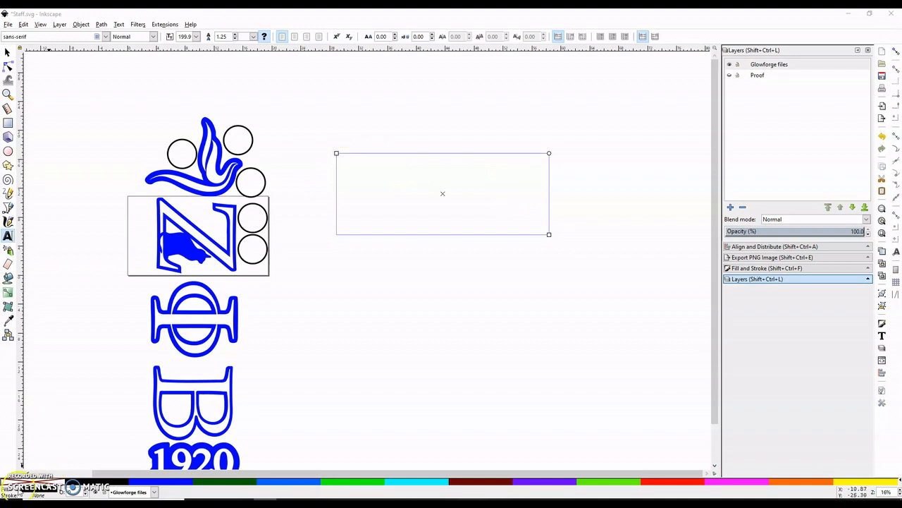
{"action": "key", "text": "ctrl+v"}
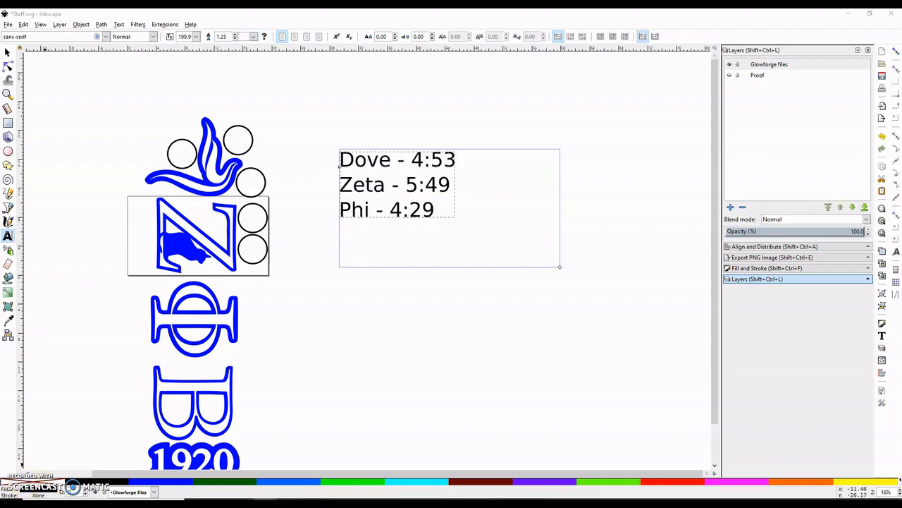
Step: Switch to Glowforge, dismiss the cancelled print and move the whole design up until the Beta letter lies fully inside the bed
{"action": "key", "text": "alt+Tab"}
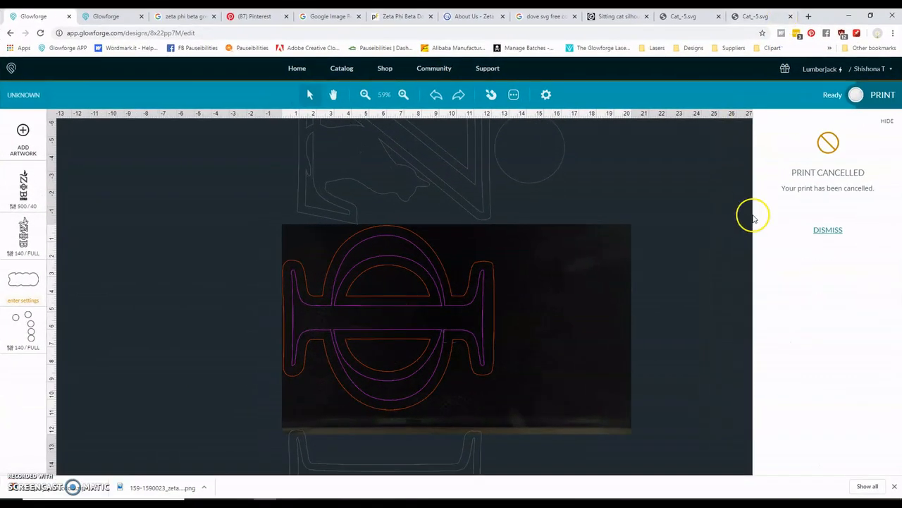
{"action": "left_click", "coordinate": [828, 230]}
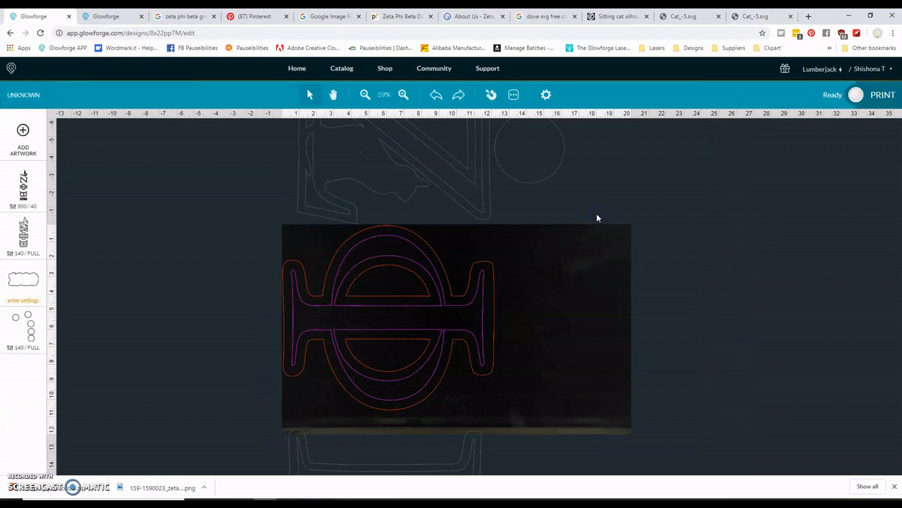
{"action": "key", "text": "ctrl+a"}
{"action": "left_click", "coordinate": [455, 358]}
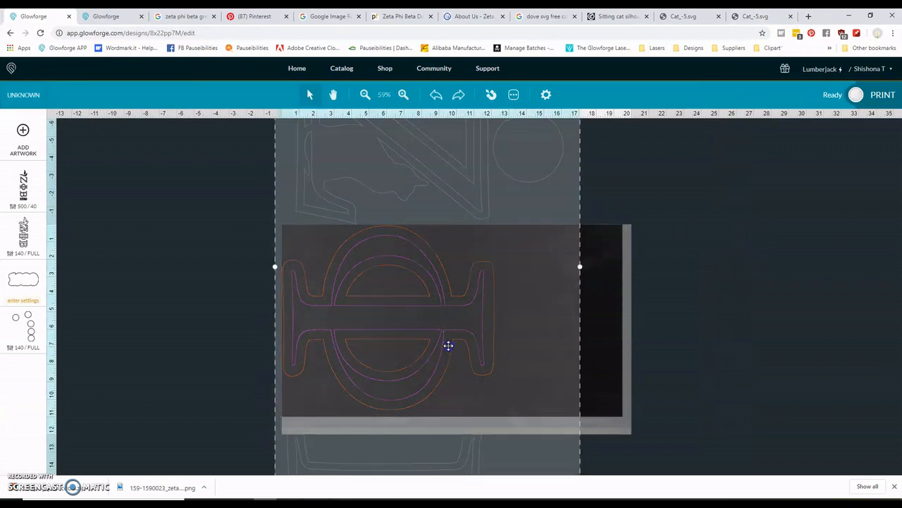
{"action": "left_click_drag", "start_coordinate": [449, 345], "coordinate": [449, 327]}
{"action": "left_click", "coordinate": [561, 321]}
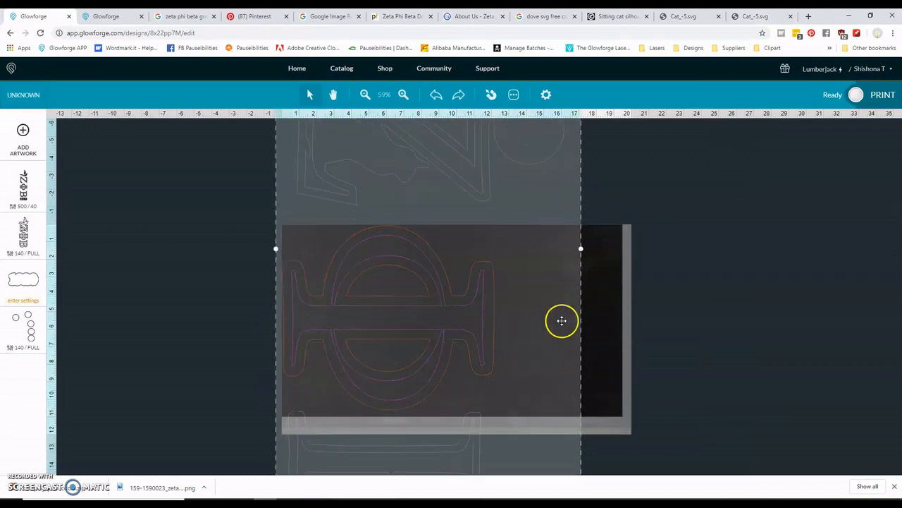
{"action": "left_click", "coordinate": [566, 345]}
{"action": "key", "text": "ctrl+a"}
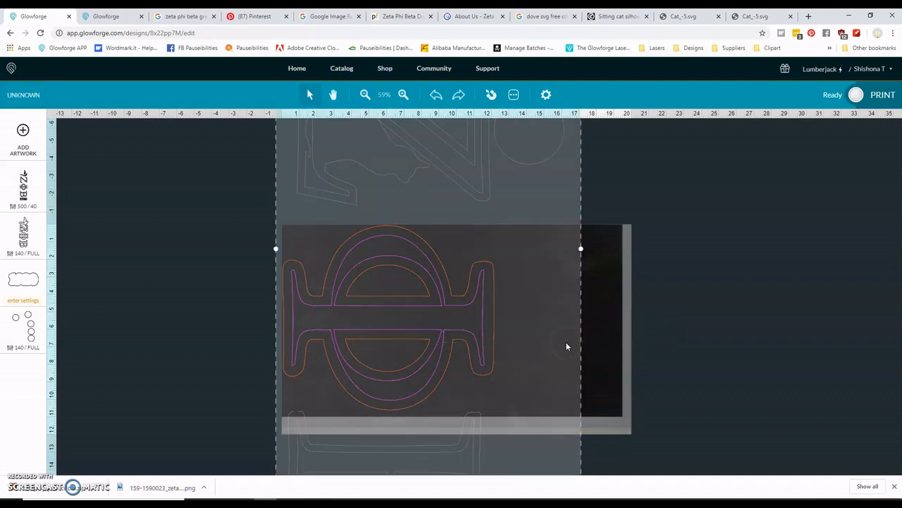
{"action": "left_click", "coordinate": [478, 343]}
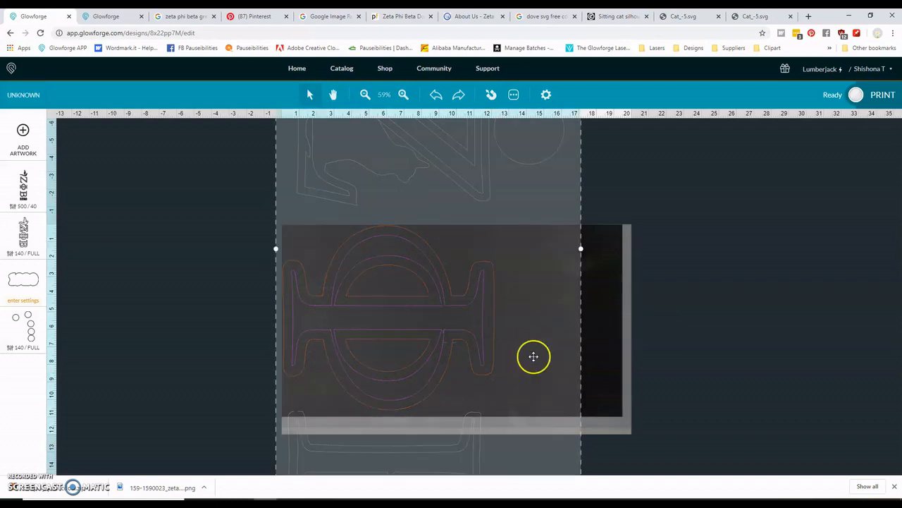
{"action": "left_click", "coordinate": [465, 333]}
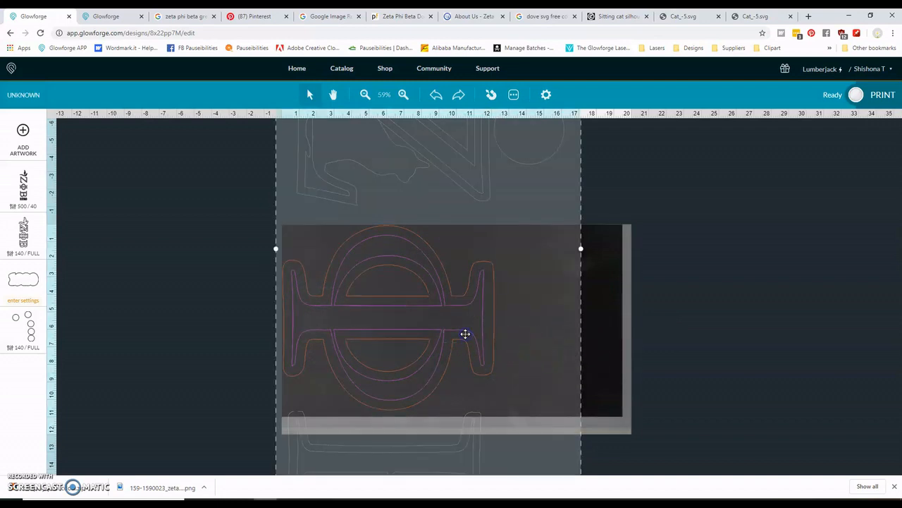
{"action": "left_click_drag", "start_coordinate": [466, 333], "coordinate": [442, 154]}
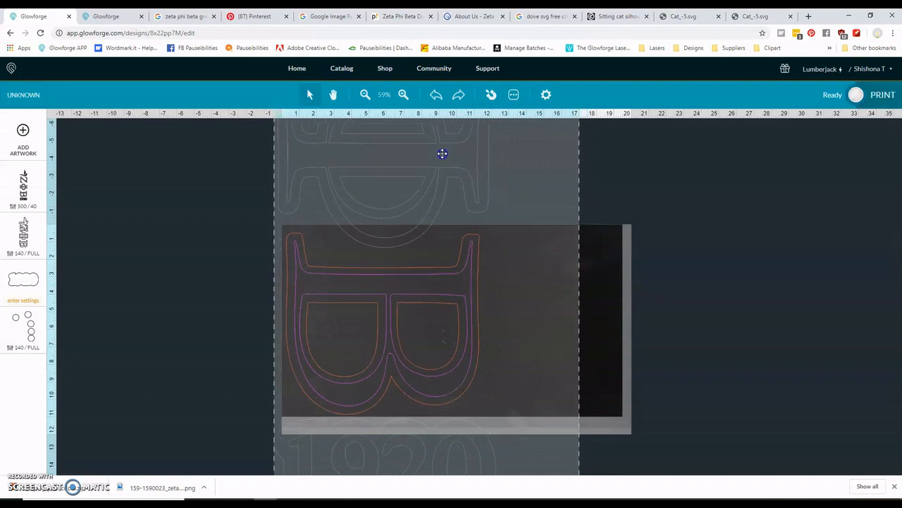
{"action": "left_click", "coordinate": [607, 239]}
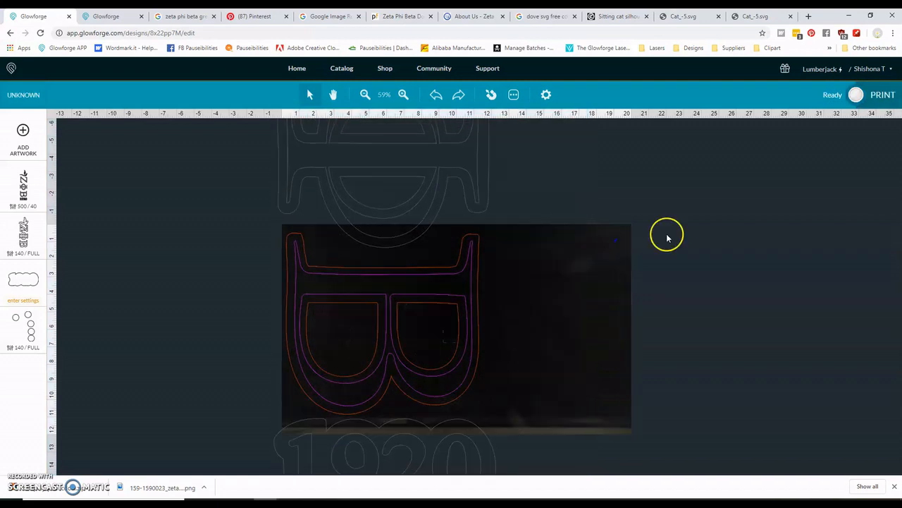
Step: Start the print of the Beta letter to get its print time, and bring Inkscape back into view
{"action": "left_click", "coordinate": [856, 95]}
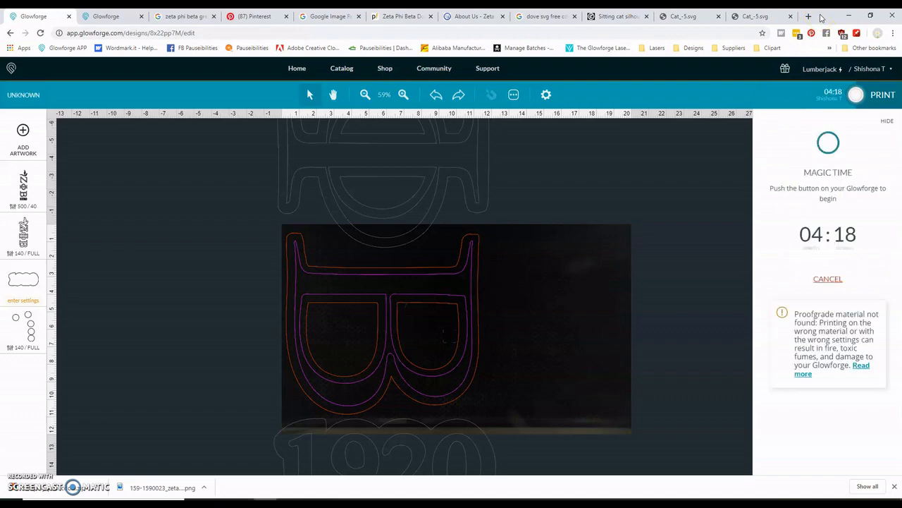
{"action": "double_click", "coordinate": [825, 20]}
{"action": "double_click", "coordinate": [304, 111]}
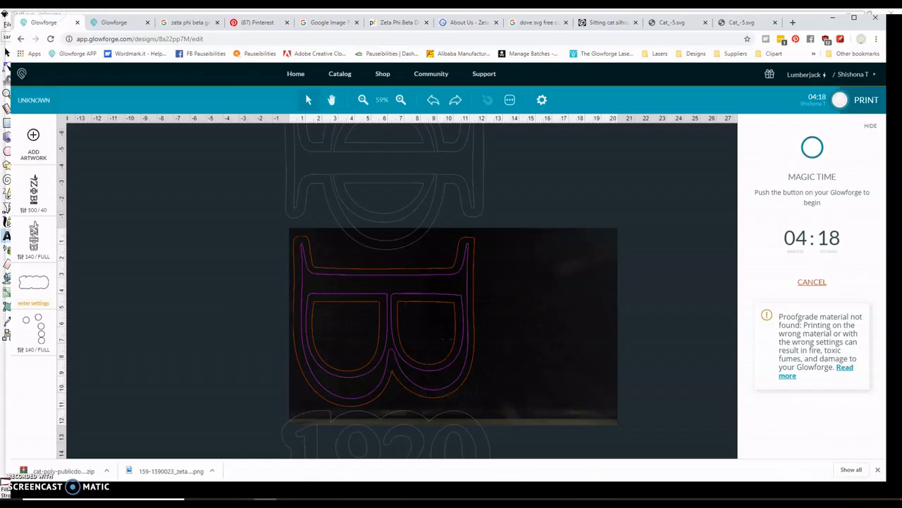
{"action": "double_click", "coordinate": [839, 17]}
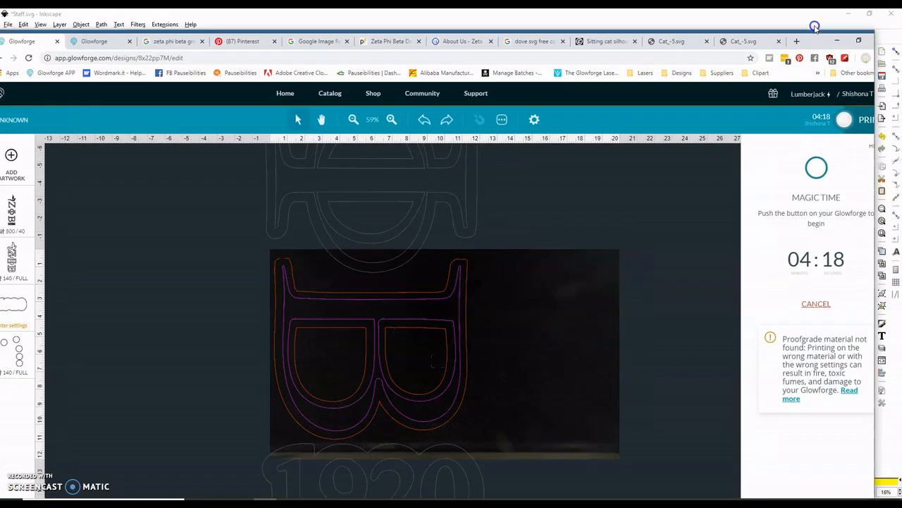
Step: Add the line "Beta - 4:18" below the Phi entry in the print-time list
{"action": "left_click", "coordinate": [430, 212]}
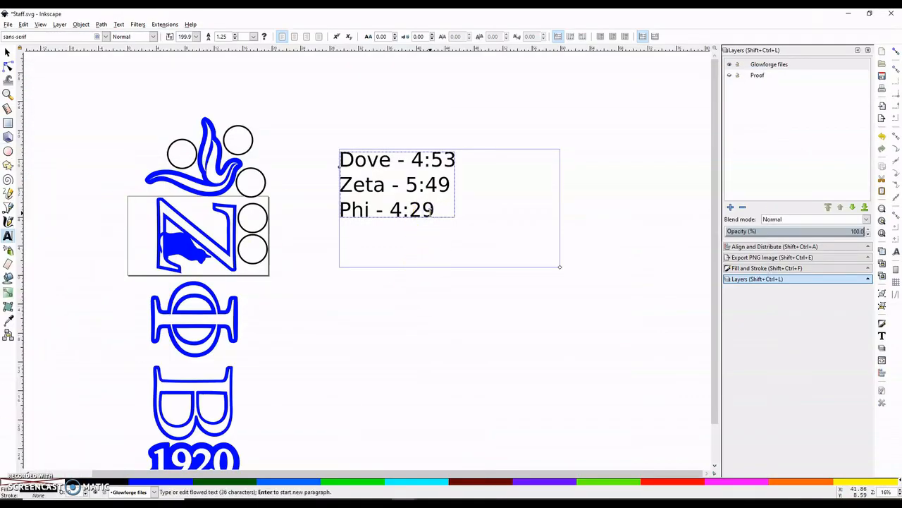
{"action": "key", "text": "Return"}
{"action": "type", "text": "Beta"}
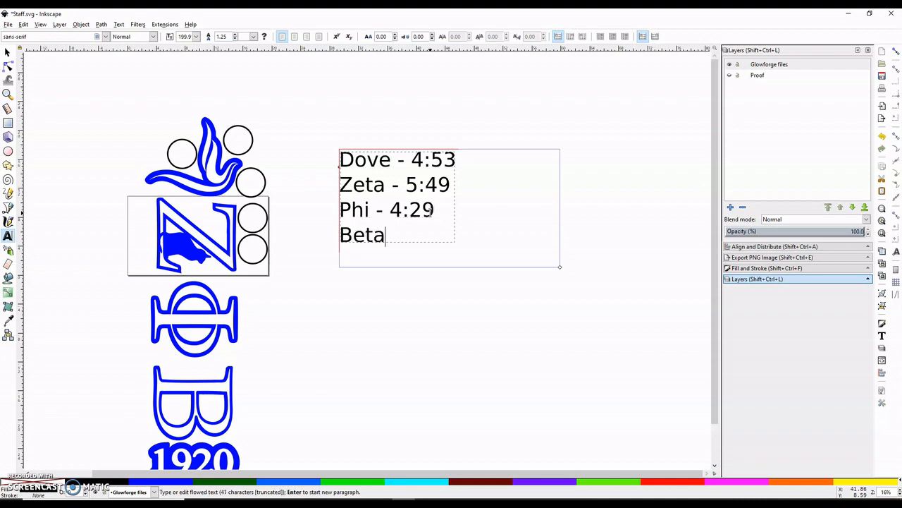
{"action": "type", "text": " - 4:18"}
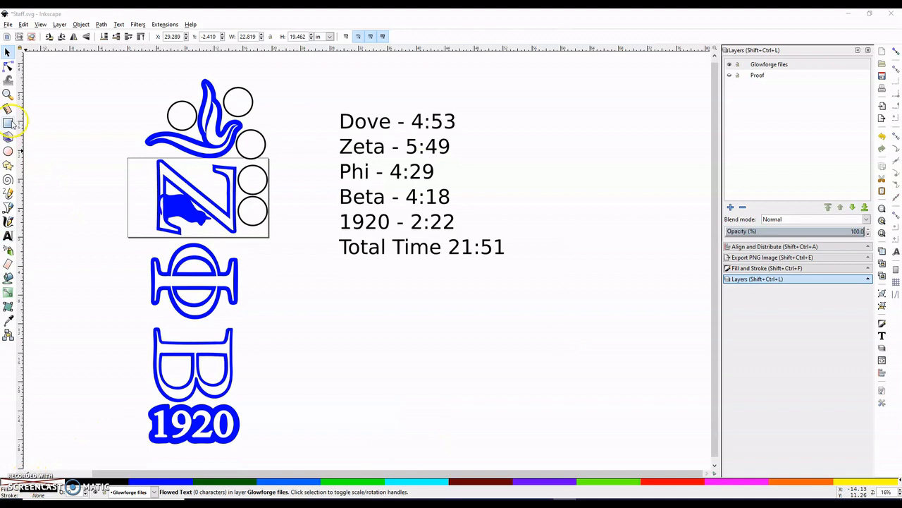
{"action": "left_click", "coordinate": [8, 124]}
{"action": "left_click_drag", "start_coordinate": [339, 280], "coordinate": [588, 452]}
{"action": "key", "text": "Delete"}
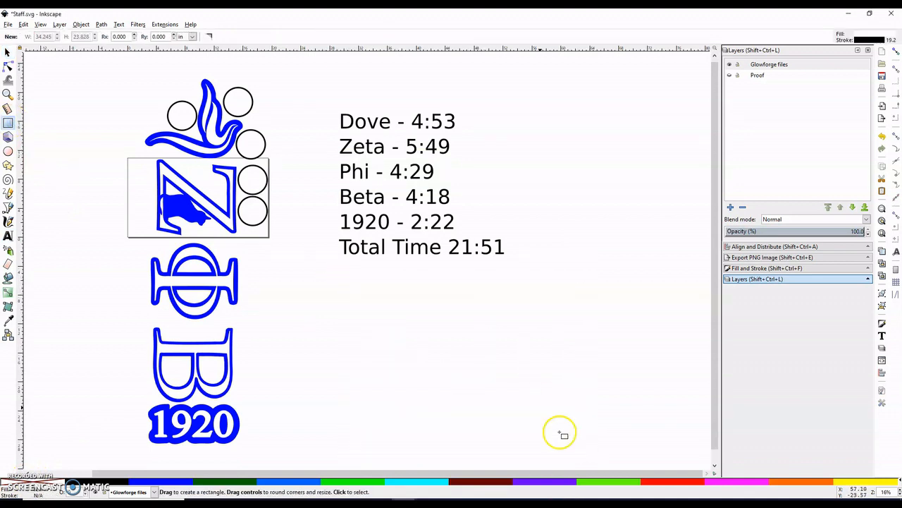
Step: Create a large text frame below the print-time list and set its font size to 200
{"action": "left_click", "coordinate": [8, 235]}
{"action": "left_click_drag", "start_coordinate": [331, 280], "coordinate": [600, 479]}
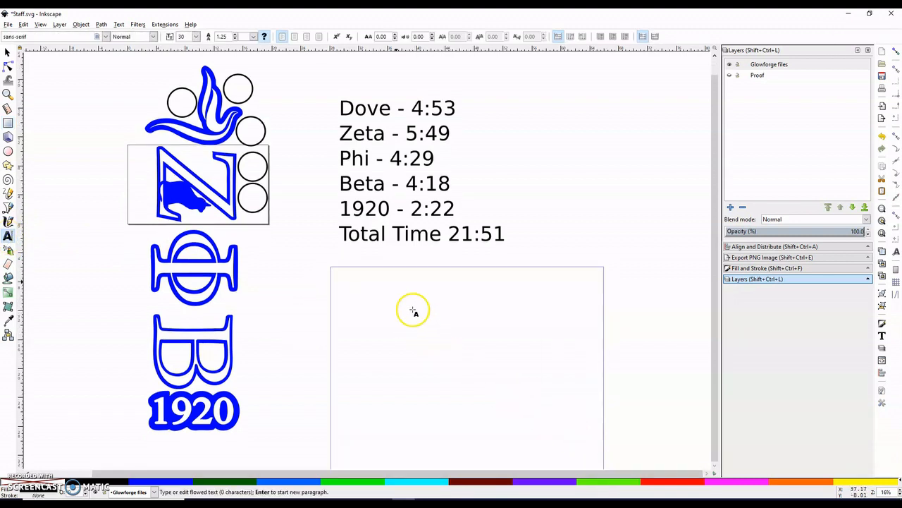
{"action": "double_click", "coordinate": [180, 36]}
{"action": "type", "text": "2"}
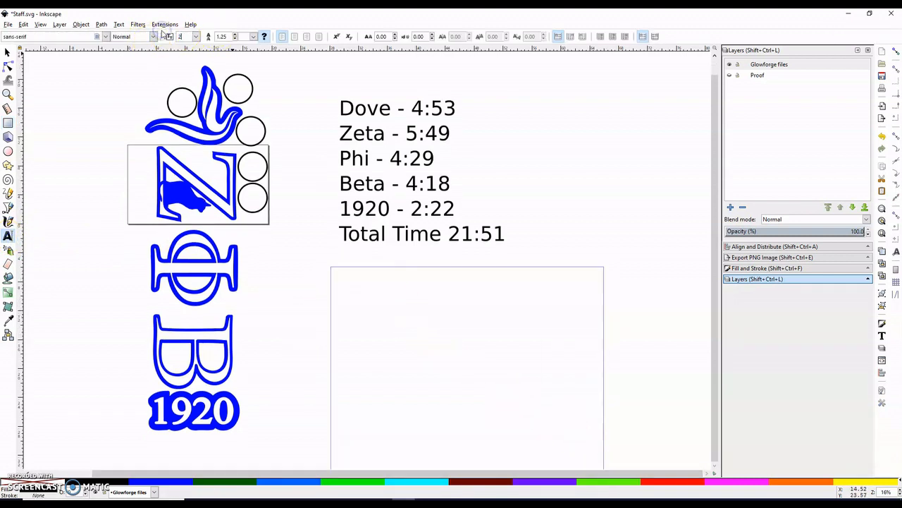
{"action": "type", "text": "00"}
{"action": "key", "text": "Return"}
Step: Enter the material cost line "Wood - $19.99/2 = 9.98" and begin a spray paint line beneath it
{"action": "type", "text": "W"}
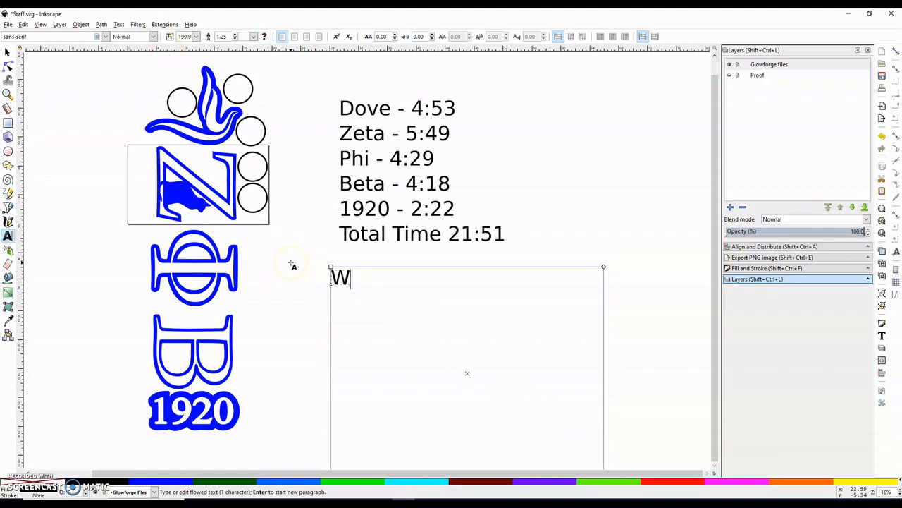
{"action": "type", "text": "ood - "}
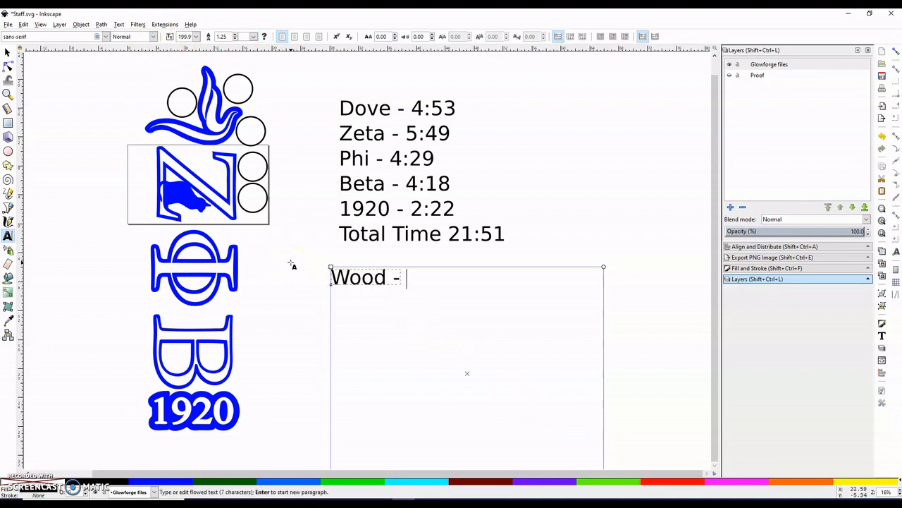
{"action": "type", "text": "$19.99"}
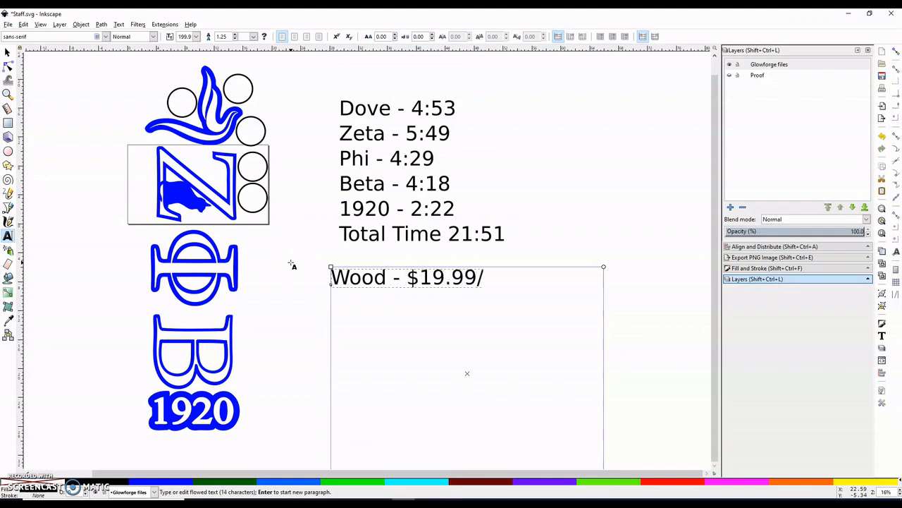
{"action": "type", "text": "/2 = 9.9"}
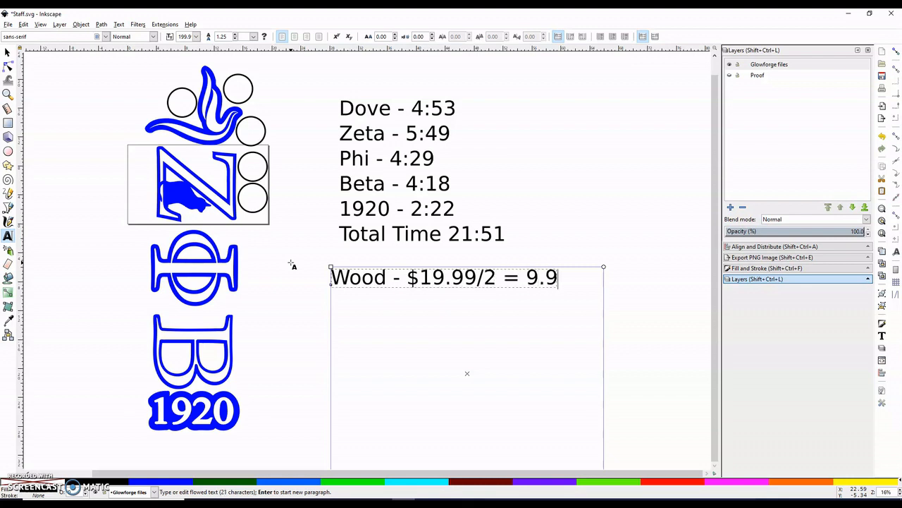
{"action": "type", "text": "98"}
{"action": "key", "text": "BackSpace"}
{"action": "key", "text": "BackSpace"}
{"action": "type", "text": "8 Spray pa"}
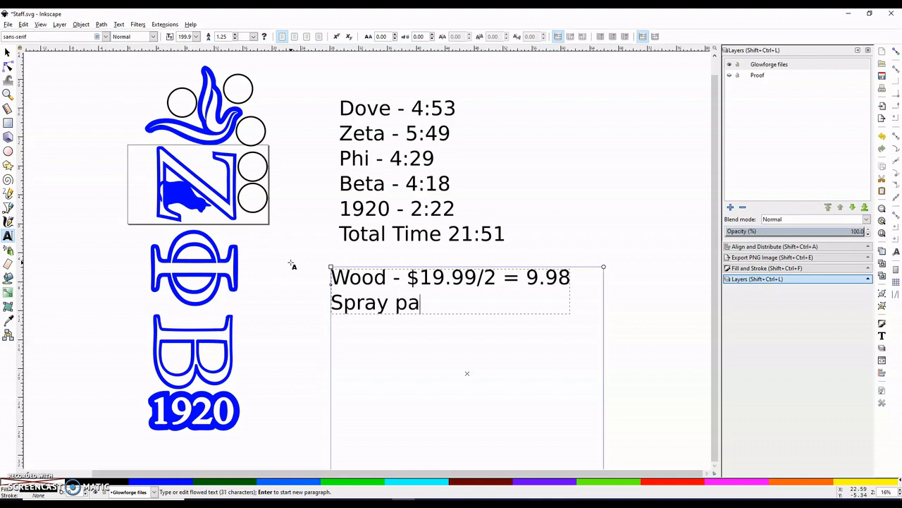
Step: Complete the spray paint line in the cost list as "Spray paint - 2X$4.99"
{"action": "type", "text": "int - 2X"}
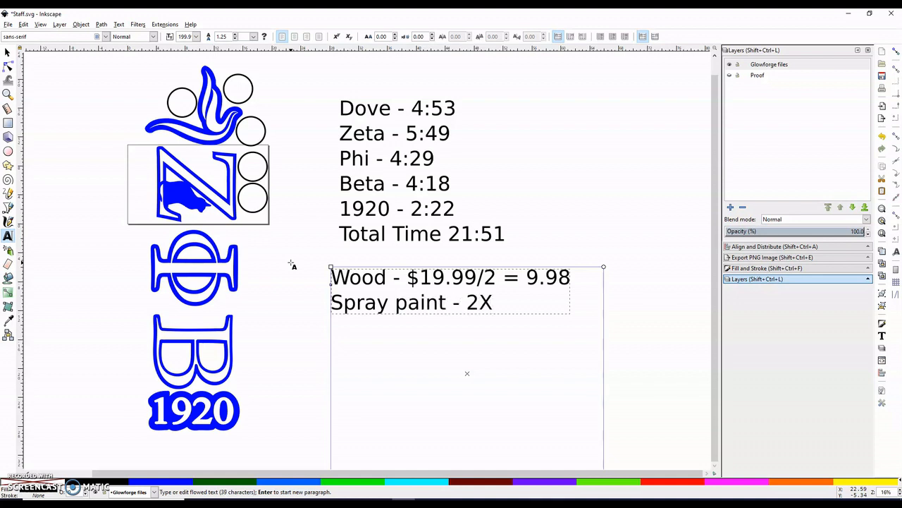
{"action": "type", "text": "$499"}
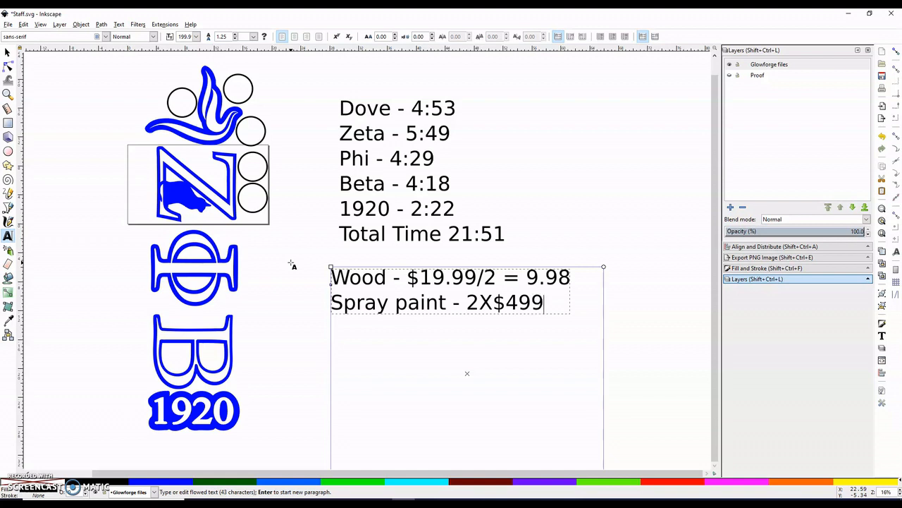
{"action": "key", "text": "BackSpace"}
{"action": "key", "text": "BackSpace"}
{"action": "type", "text": ",99"}
{"action": "key", "text": "BackSpace"}
{"action": "key", "text": "BackSpace"}
{"action": "type", "text": "99 "}
Step: Add the lines "Masking - $2" and "Pole - $12.99" below the spray paint entry
{"action": "type", "text": "Masking"}
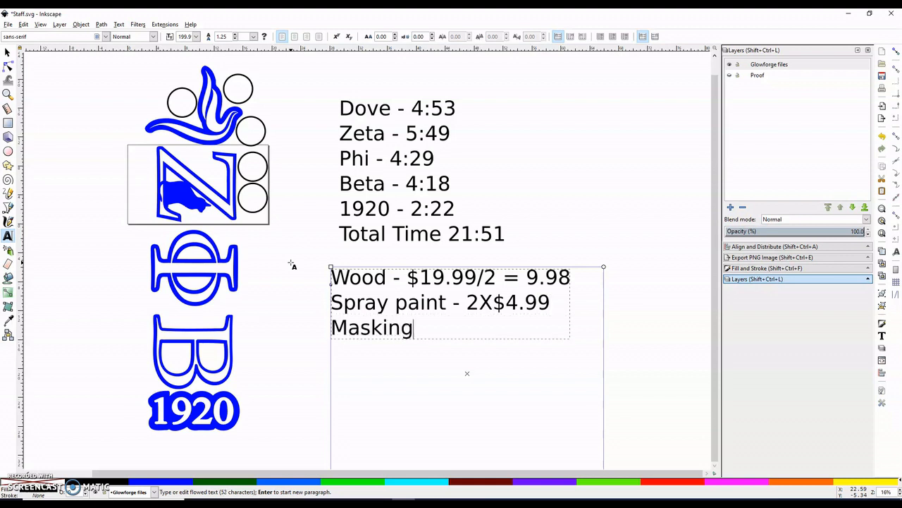
{"action": "type", "text": " - $2 Pole"}
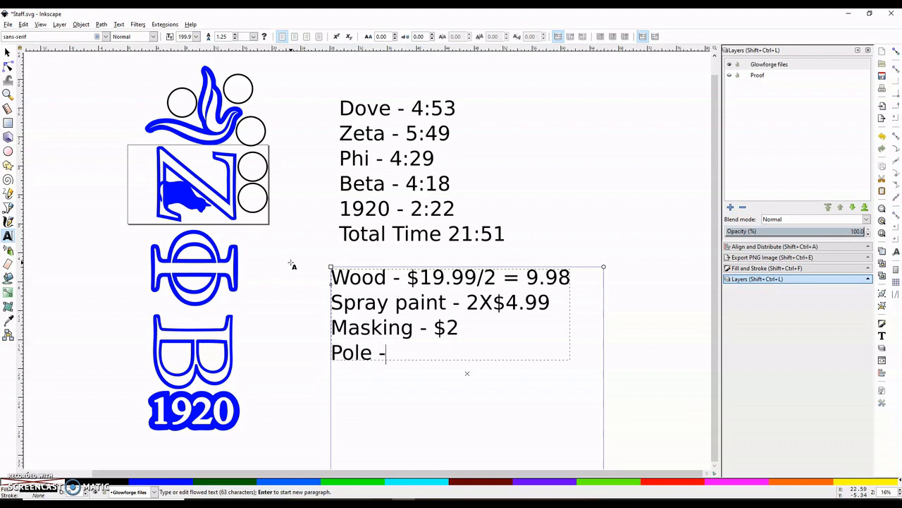
{"action": "type", "text": " - $12.99"}
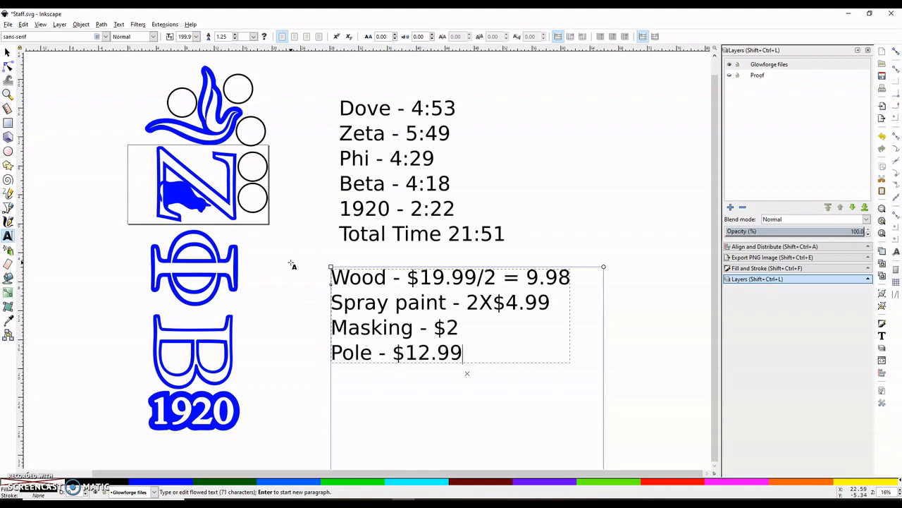
Step: Add the line "Screws - $2" below the Pole entry
{"action": "key", "text": "Return"}
{"action": "type", "text": "Scre"}
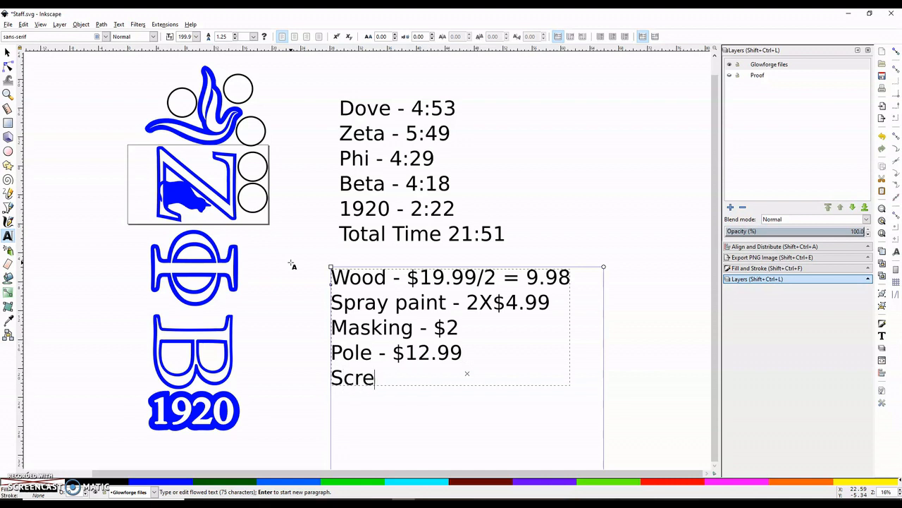
{"action": "type", "text": "ws - "}
{"action": "type", "text": "$1"}
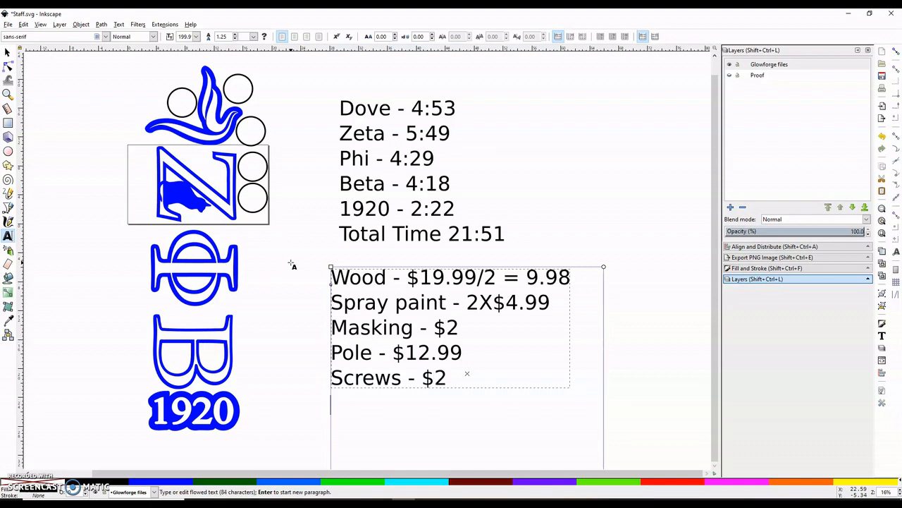
Step: Add the lines "Glue - $2" and "Laser Time - $18" below the Screws entry
{"action": "type", "text": "Glue -"}
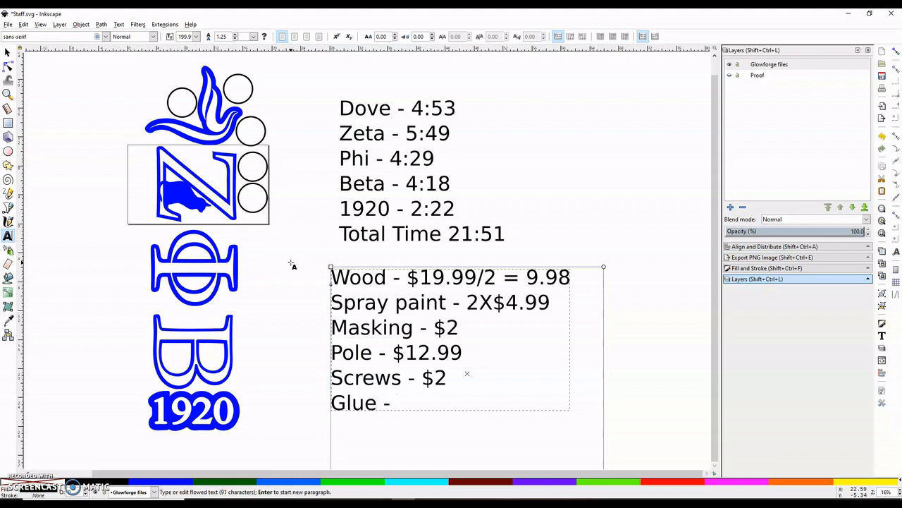
{"action": "type", "text": " $2 Laser "}
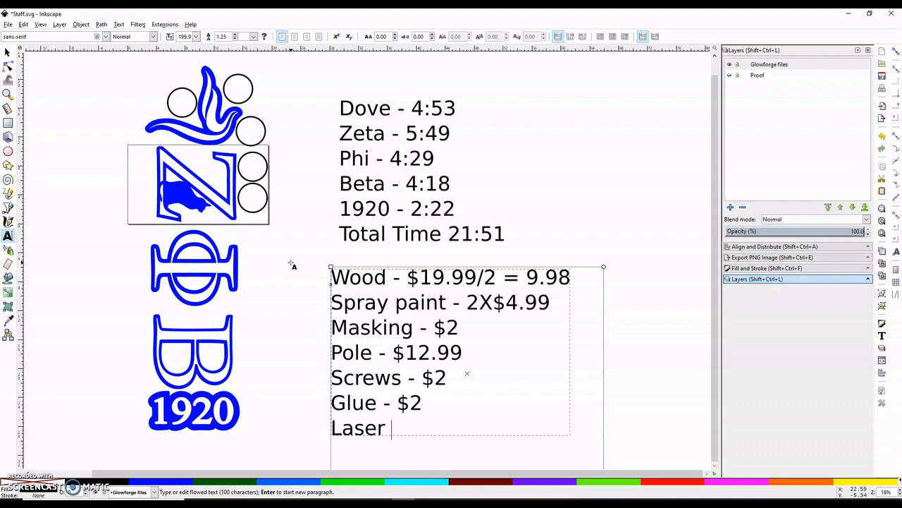
{"action": "type", "text": "Time -"}
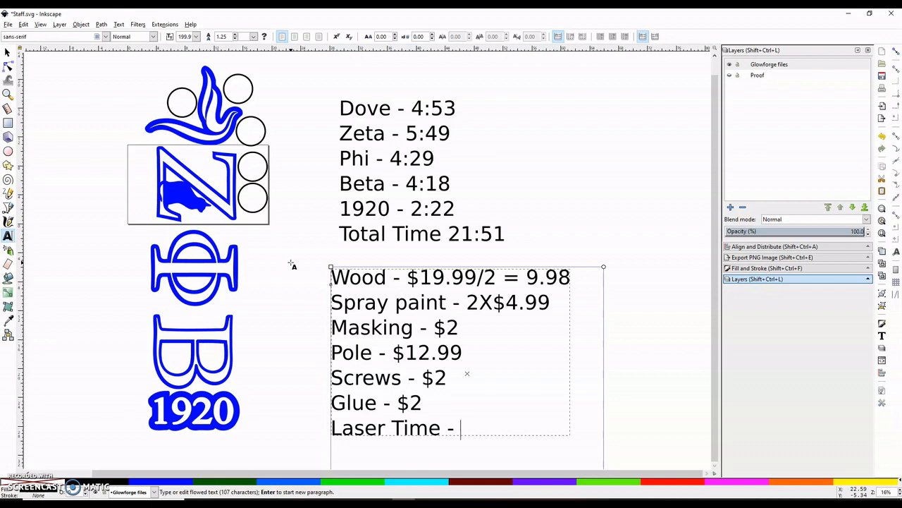
{"action": "type", "text": "$18"}
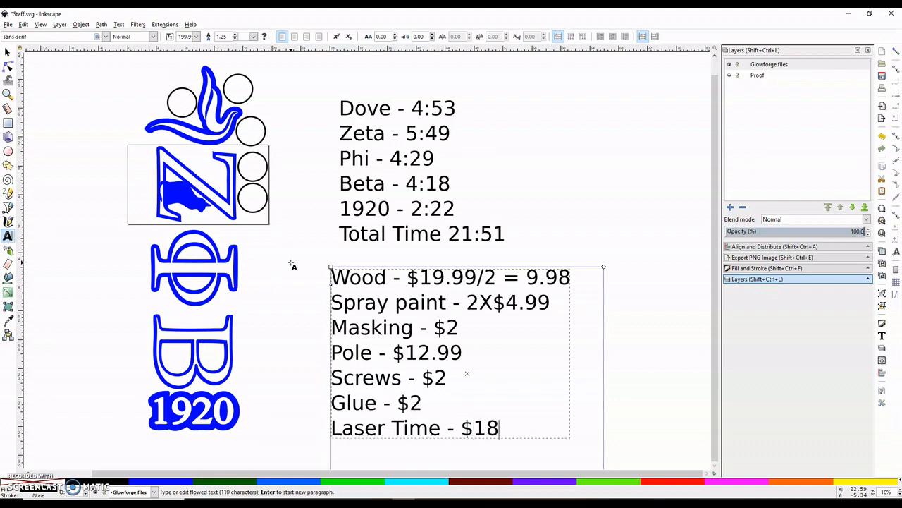
Step: Add a "Design & Assembly -" line without an amount below the Laser Time entry
{"action": "key", "text": "Return"}
{"action": "scroll", "coordinate": [238, 302], "scroll_direction": "down", "scroll_amount": 2}
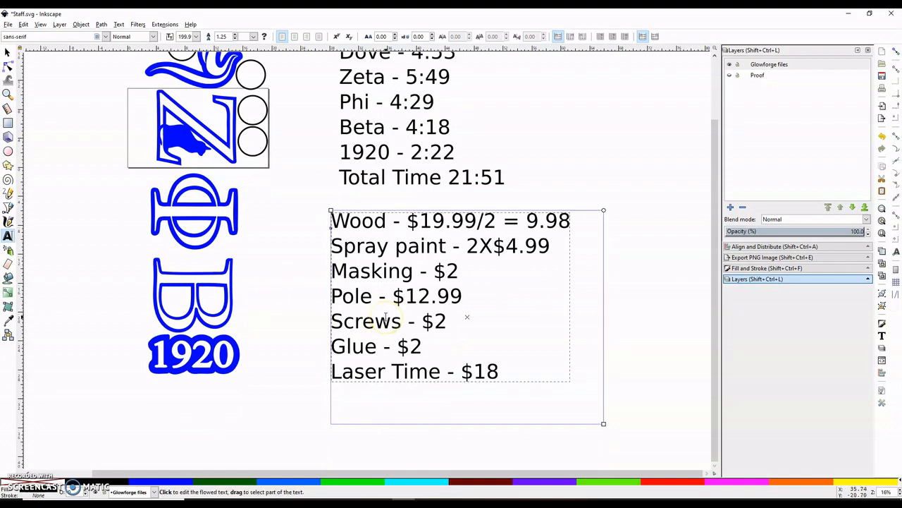
{"action": "type", "text": "Design "}
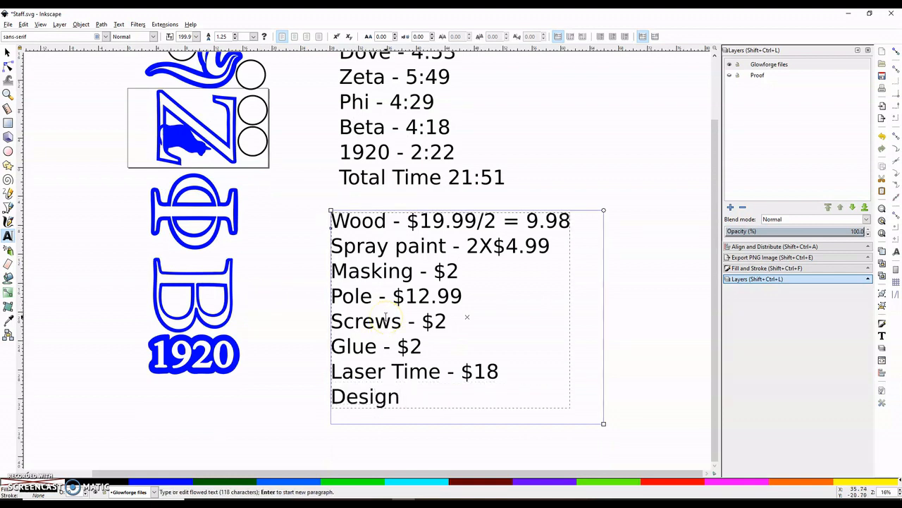
{"action": "type", "text": "&Ass"}
{"action": "key", "text": "BackSpace"}
{"action": "key", "text": "BackSpace"}
{"action": "key", "text": "BackSpace"}
{"action": "type", "text": "Assembl"}
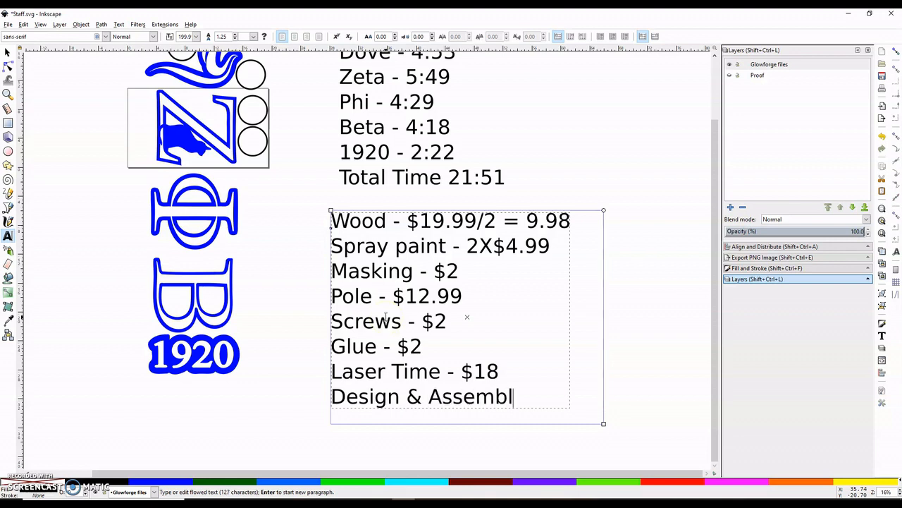
{"action": "type", "text": "y -"}
Step: Insert the line "Ribbon - $3" between the Glue and Laser Time entries, and enlarge the text frame to fit the whole list
{"action": "key", "text": "Return"}
{"action": "type", "text": "Ri"}
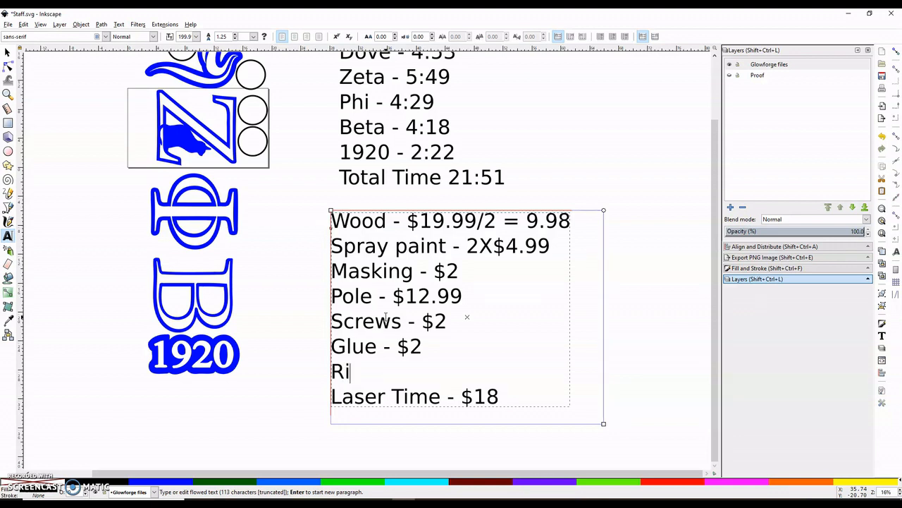
{"action": "type", "text": "bbon -"}
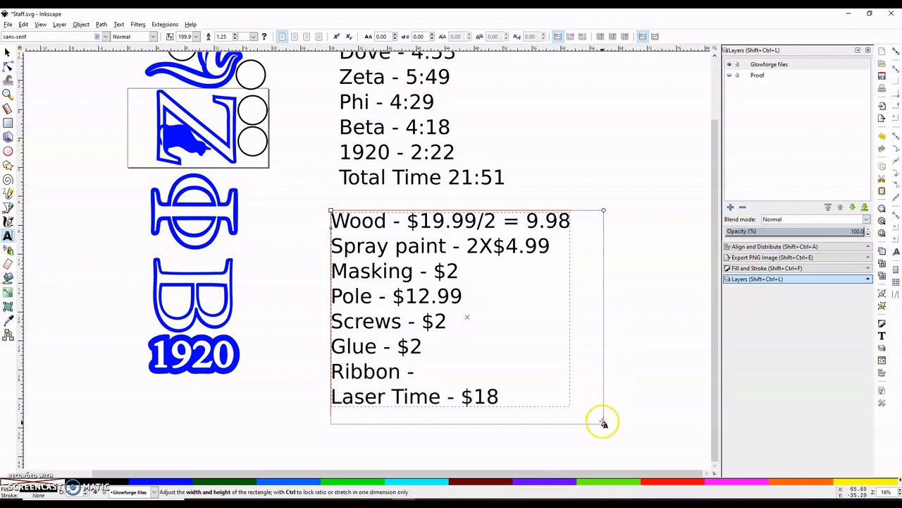
{"action": "left_click_drag", "start_coordinate": [604, 423], "coordinate": [629, 467]}
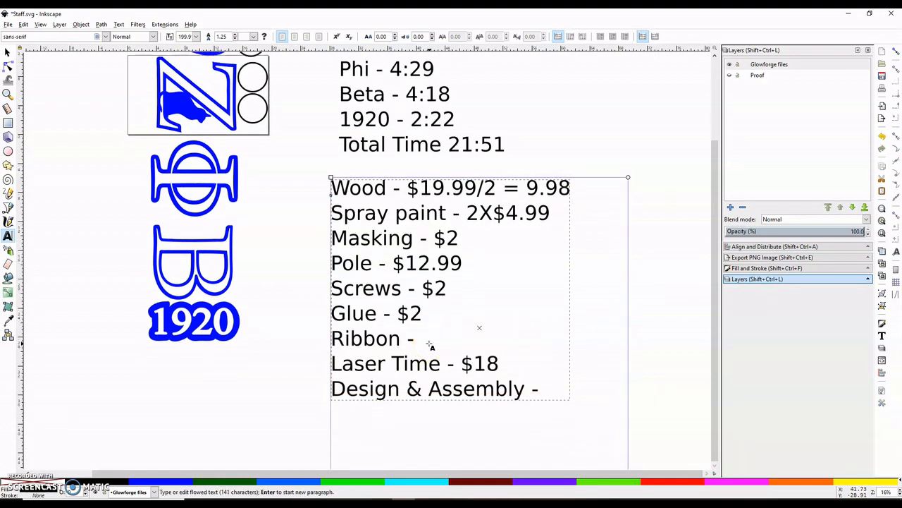
{"action": "type", "text": "$3"}
Step: Enter $30 as the amount on the Design & Assembly line
{"action": "key", "text": "Down"}
{"action": "key", "text": "Down"}
{"action": "type", "text": "$3"}
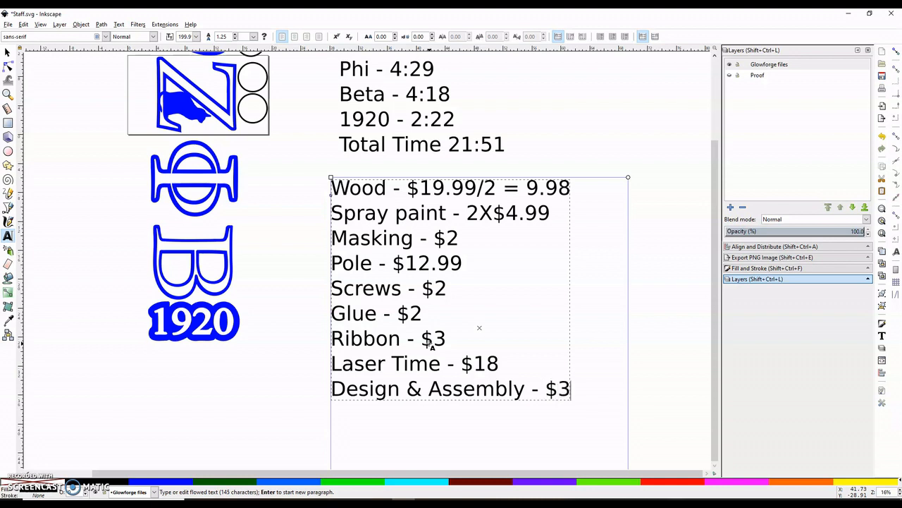
{"action": "type", "text": "0"}
Step: Add "Total - $90" as the last line of the cost list and finish editing the text
{"action": "scroll", "coordinate": [514, 298], "scroll_direction": "down", "scroll_amount": 2}
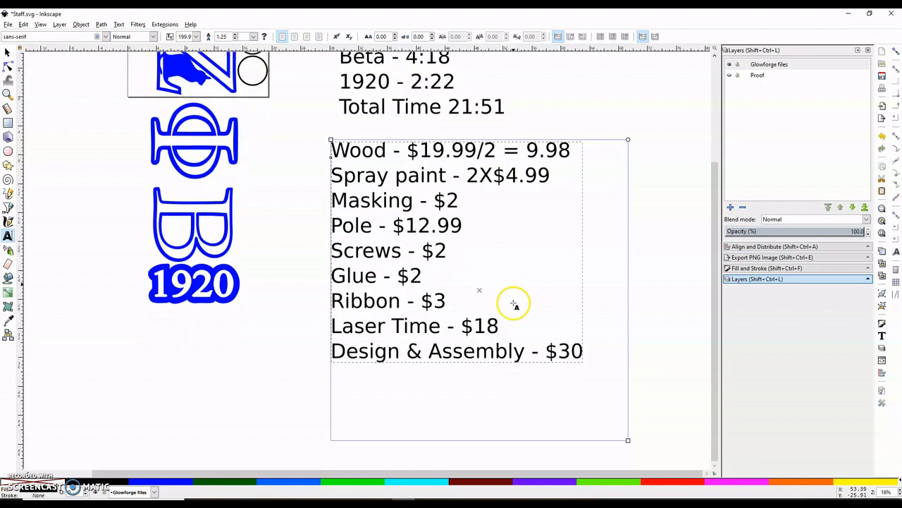
{"action": "key", "text": "Return"}
{"action": "type", "text": "Tot"}
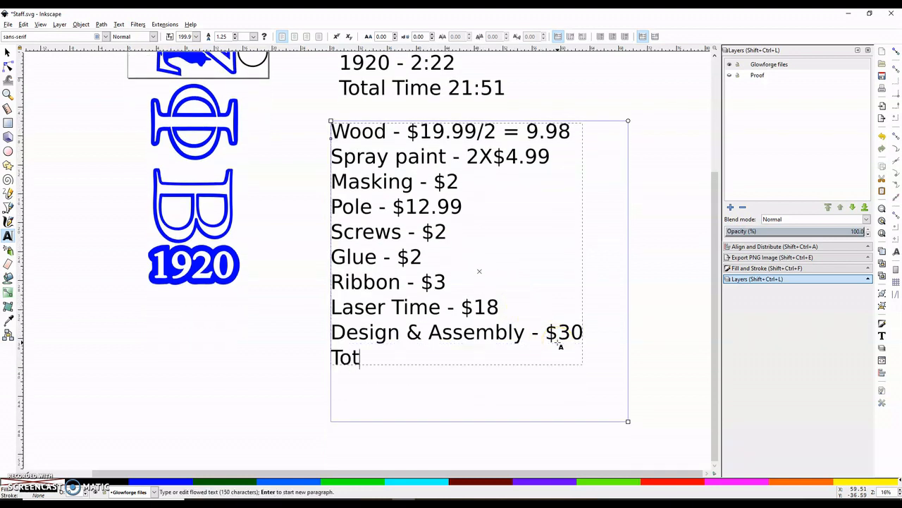
{"action": "type", "text": "al - $90"}
{"action": "key", "text": "Escape"}
{"action": "left_click", "coordinate": [486, 408]}
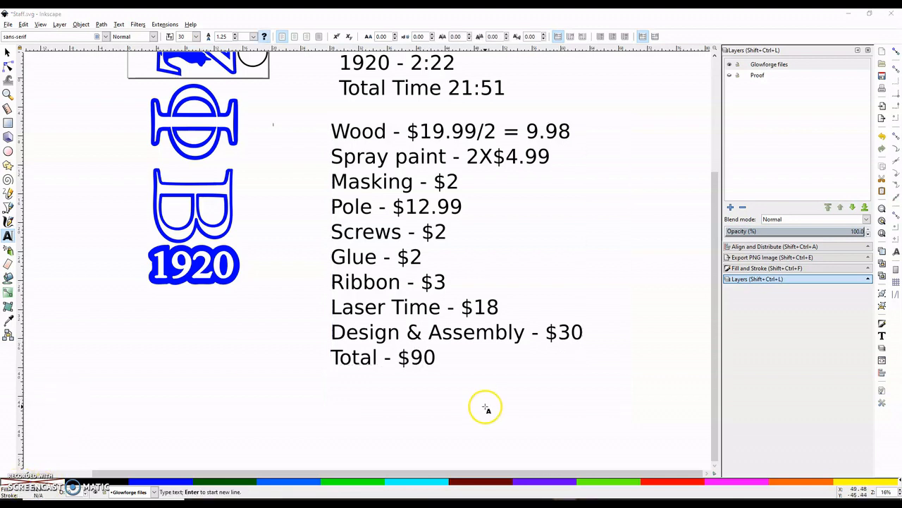
Step: Look over the print-time and cost lists, and save the document under its existing name
{"action": "scroll", "coordinate": [471, 405], "scroll_direction": "up", "scroll_amount": 3}
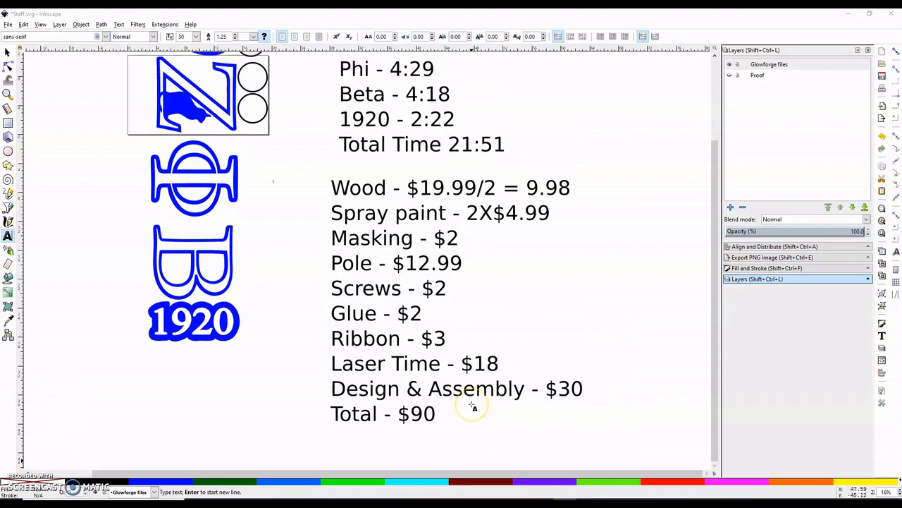
{"action": "scroll", "coordinate": [472, 407], "scroll_direction": "up", "scroll_amount": 4}
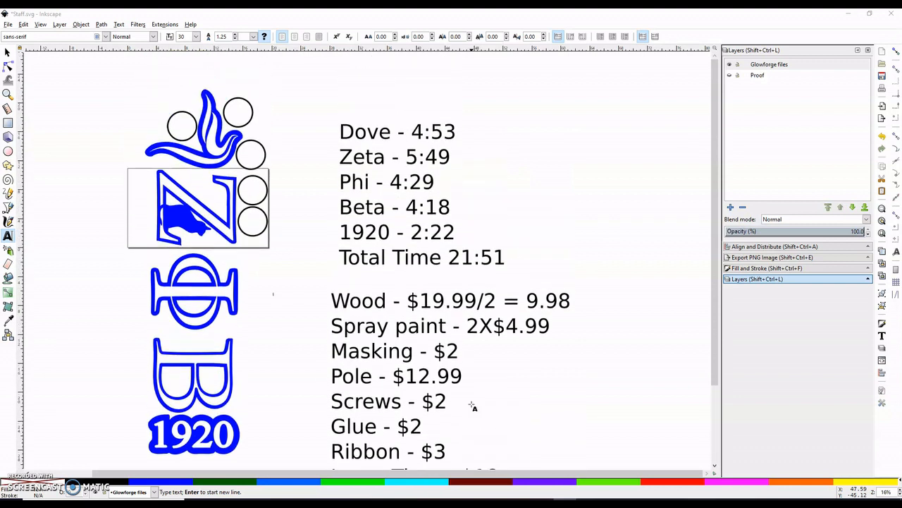
{"action": "scroll", "coordinate": [472, 408], "scroll_direction": "down", "scroll_amount": 1}
{"action": "scroll", "coordinate": [473, 407], "scroll_direction": "down", "scroll_amount": 1}
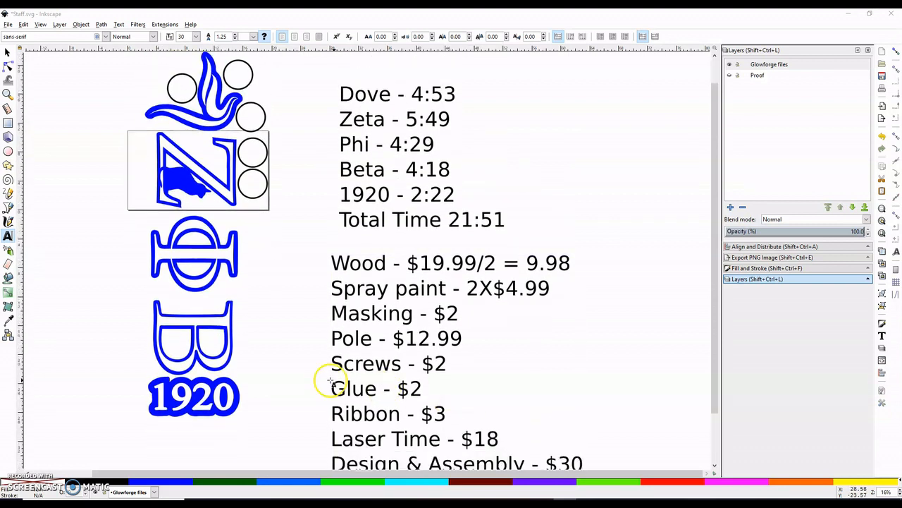
{"action": "scroll", "coordinate": [253, 329], "scroll_direction": "up", "scroll_amount": 2}
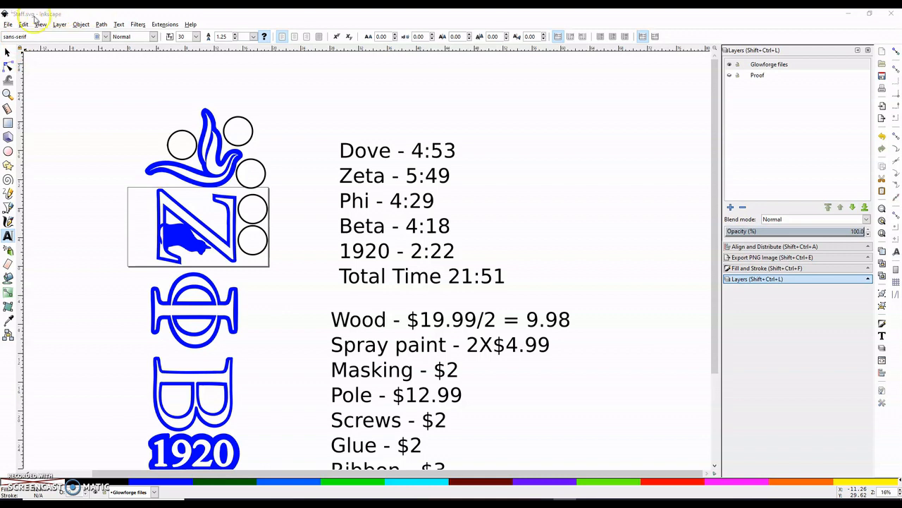
{"action": "left_click", "coordinate": [8, 25]}
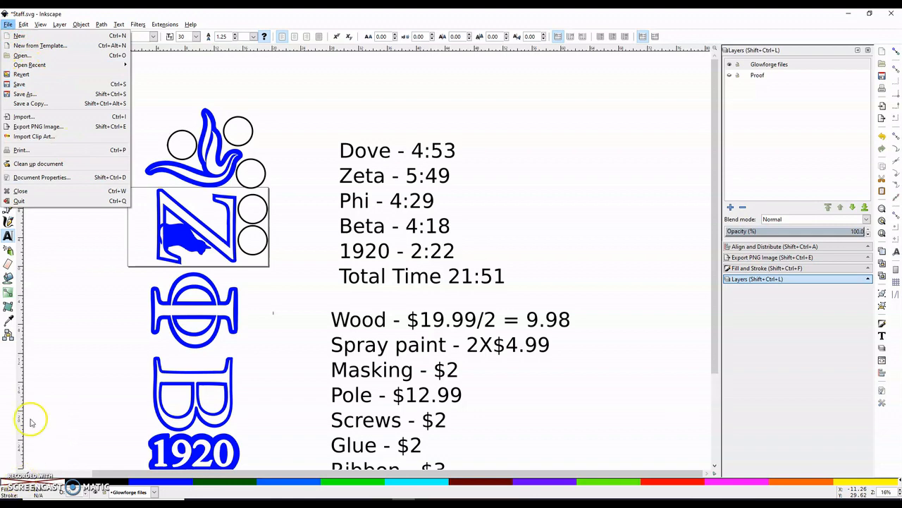
{"action": "left_click", "coordinate": [21, 84]}
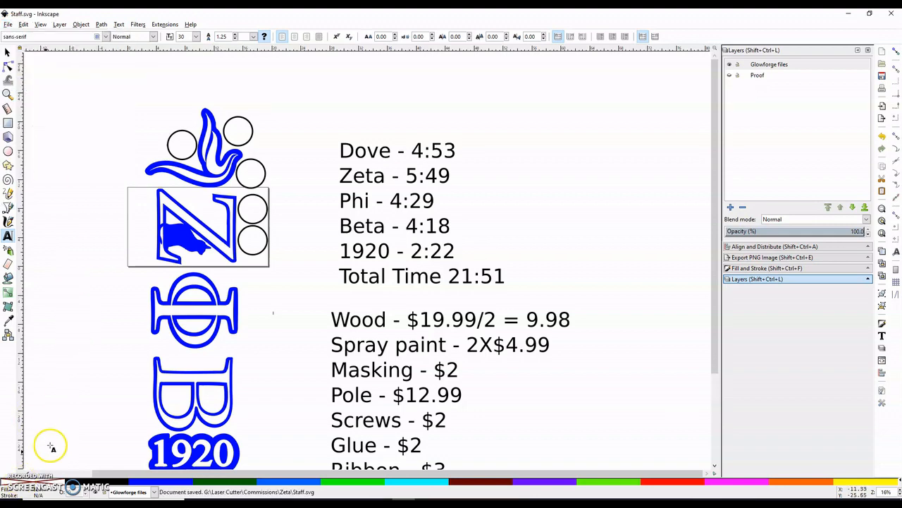